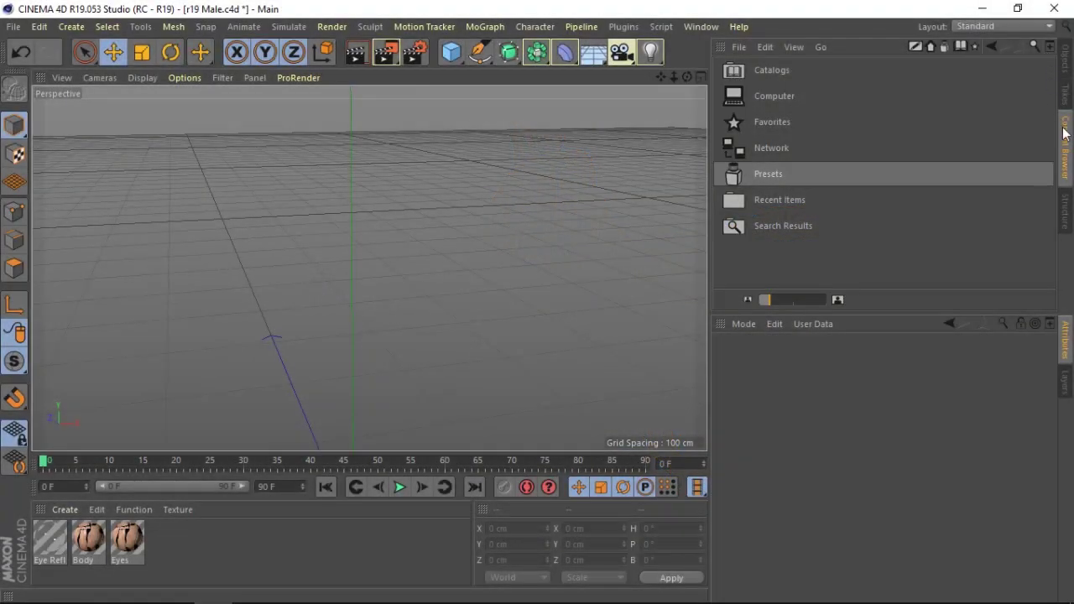
- Load the Male human model from Prime > 3D Objects > Humans in the Content Browser
left_click(1067, 88)
left_click(1065, 146)
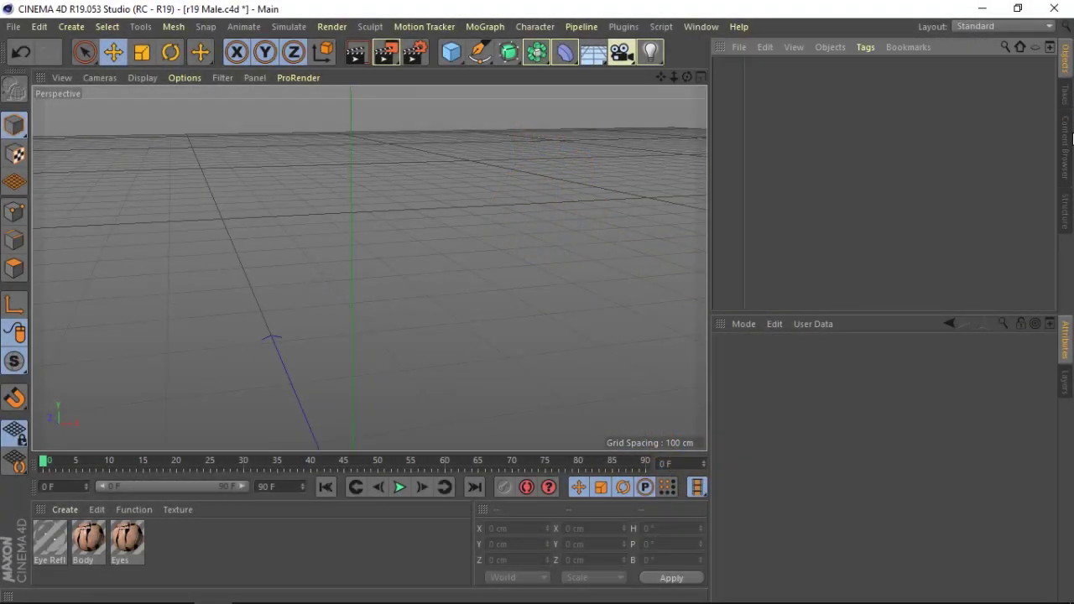
double_click(765, 180)
double_click(755, 130)
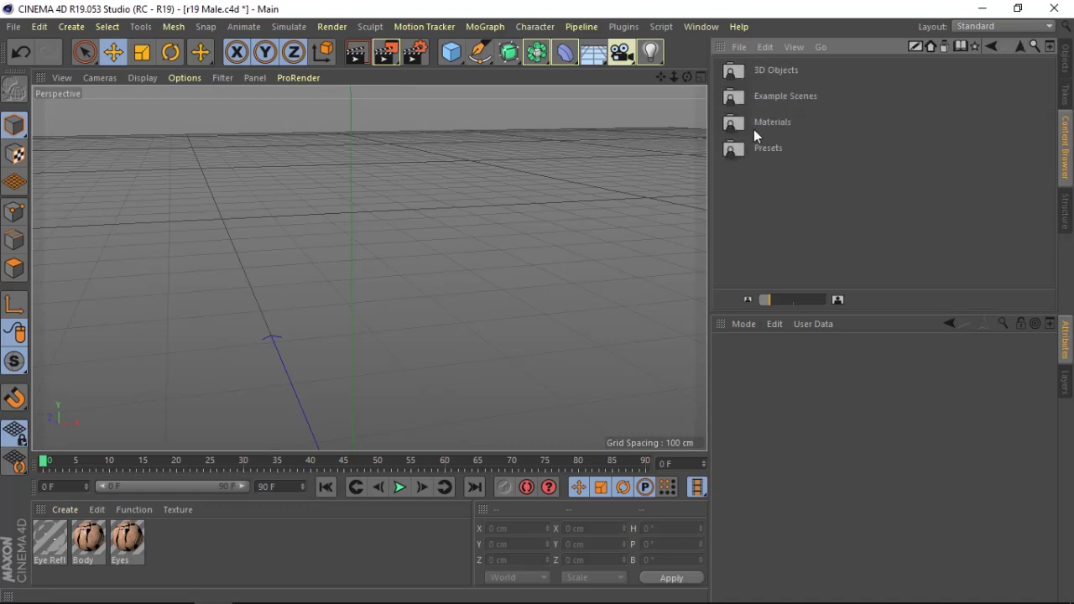
double_click(749, 70)
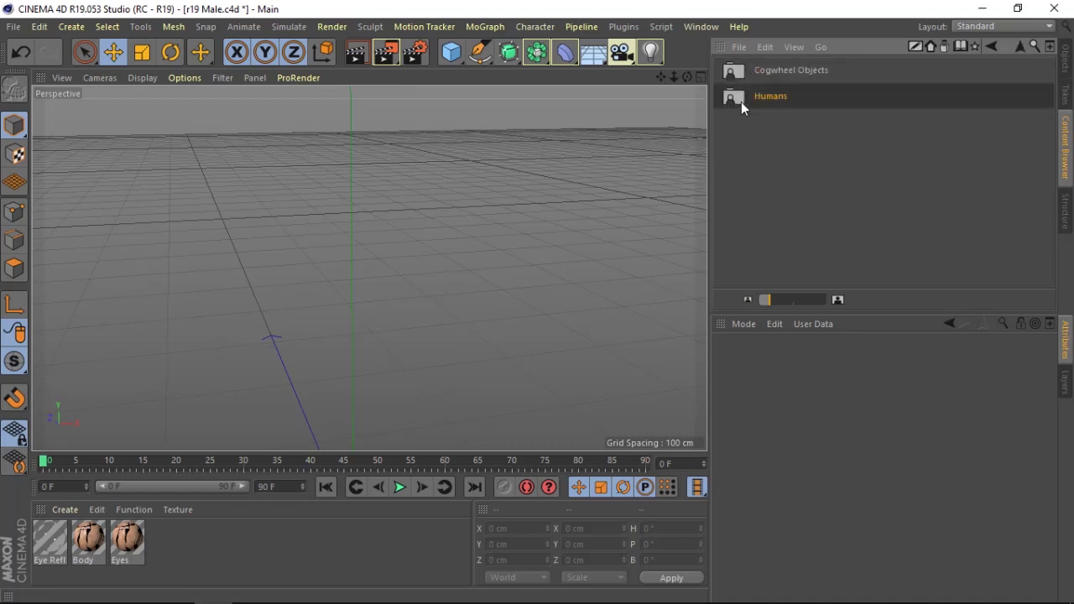
double_click(741, 101)
left_click(746, 125)
double_click(746, 123)
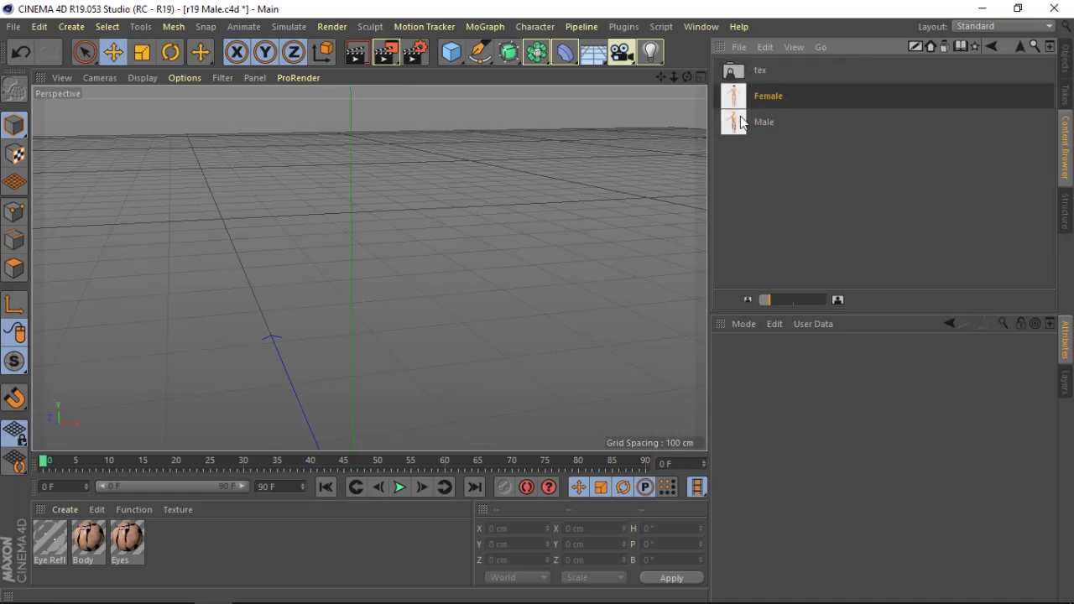
- Drag the Body mesh out of the Male group in the Object Manager, then face the figure
left_click(1065, 60)
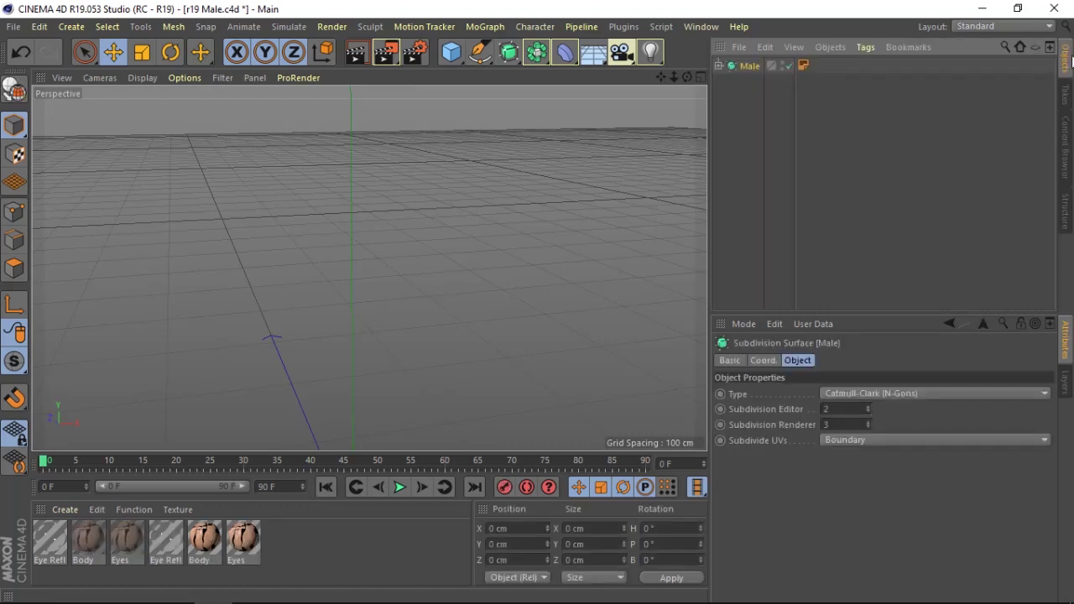
left_click(718, 66)
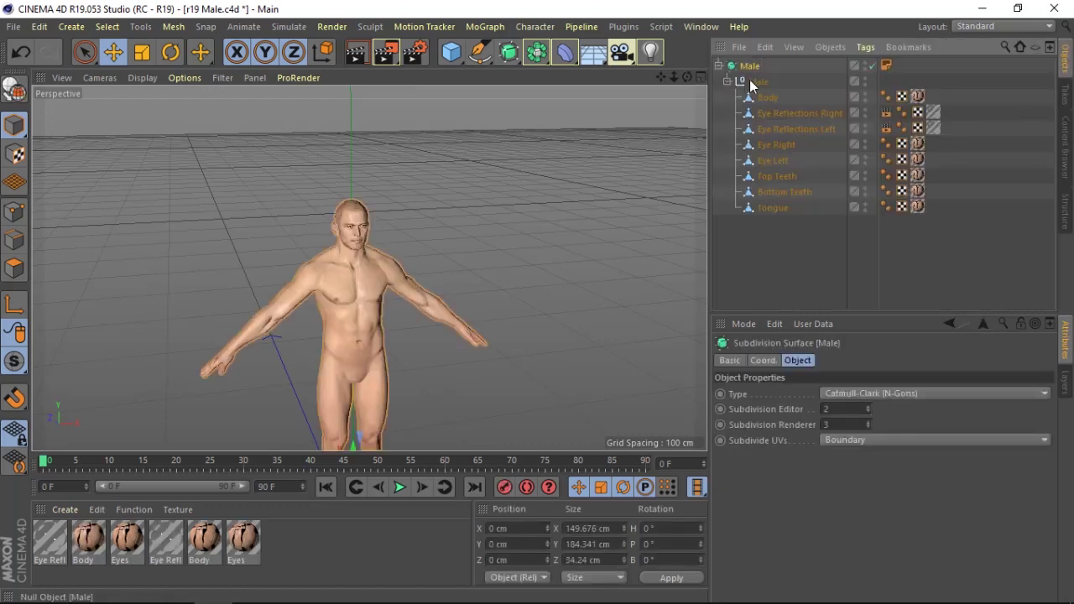
left_click_drag(766, 98, 751, 240)
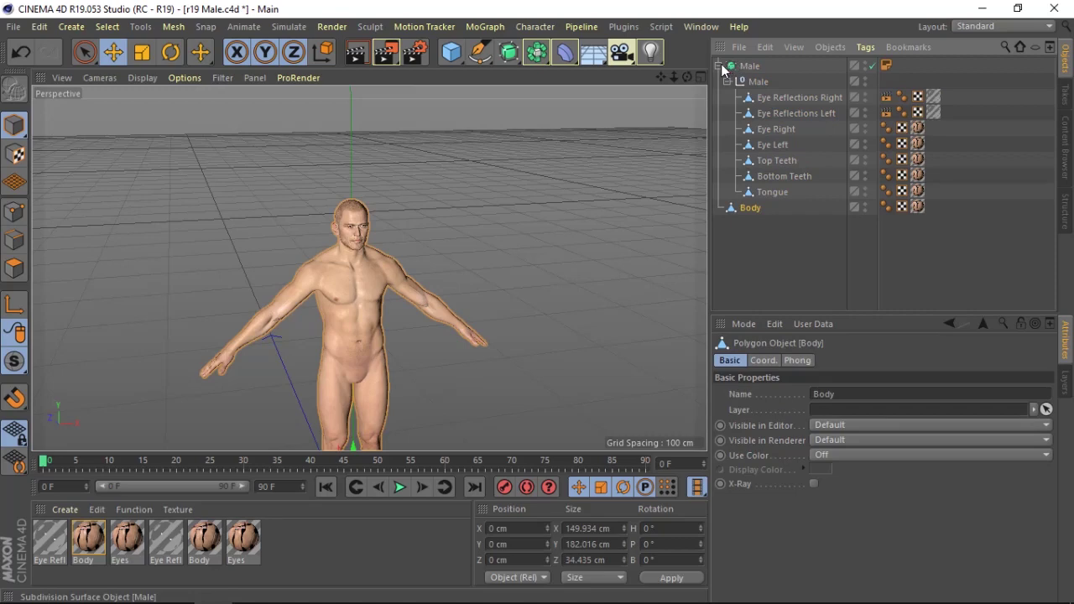
left_click(718, 65)
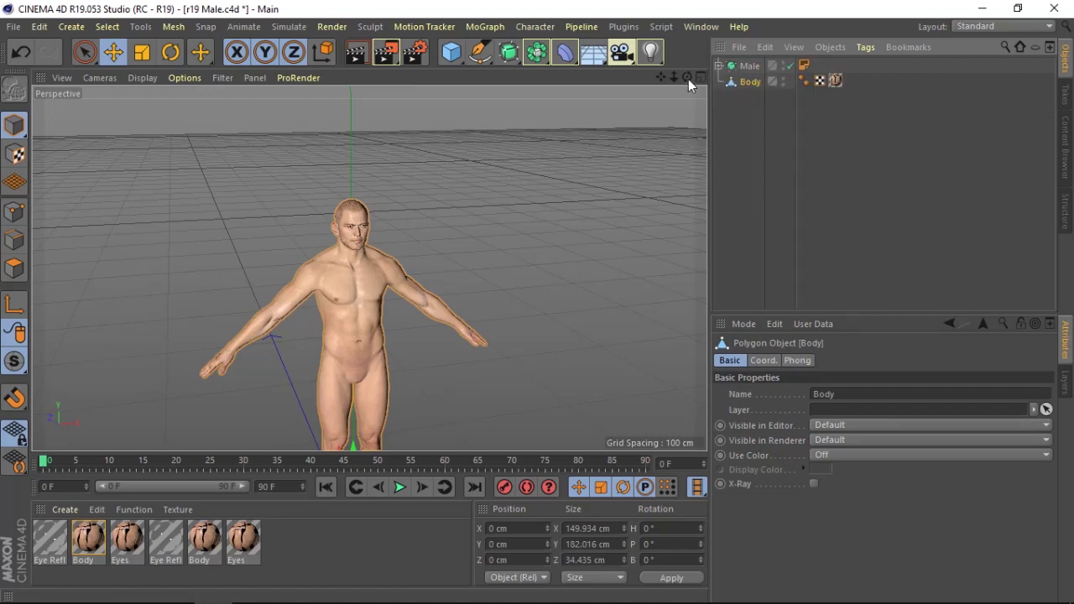
left_click_drag(688, 79, 125, 186)
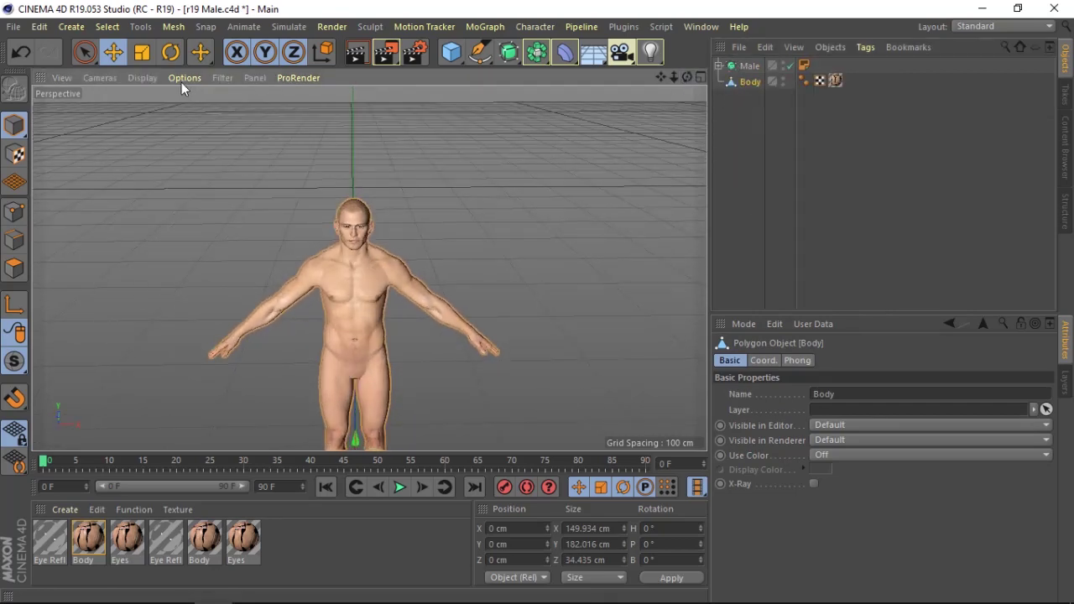
- Switch to Gouraud Shading (Lines), then maximize the Top view and zoom in on the figure
left_click(141, 77)
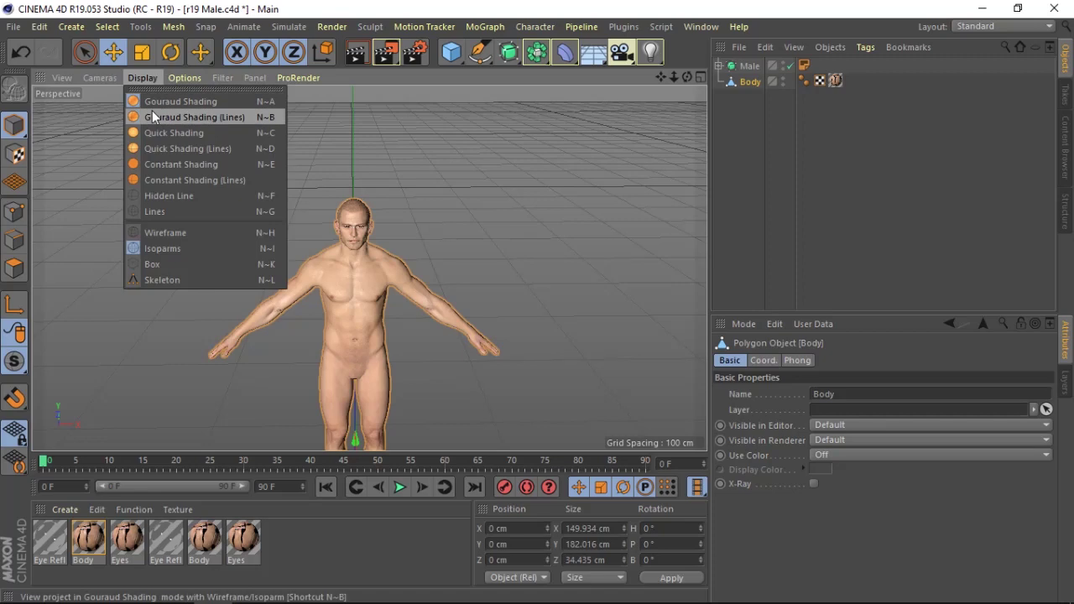
left_click(153, 116)
left_click_drag(672, 77, 686, 79)
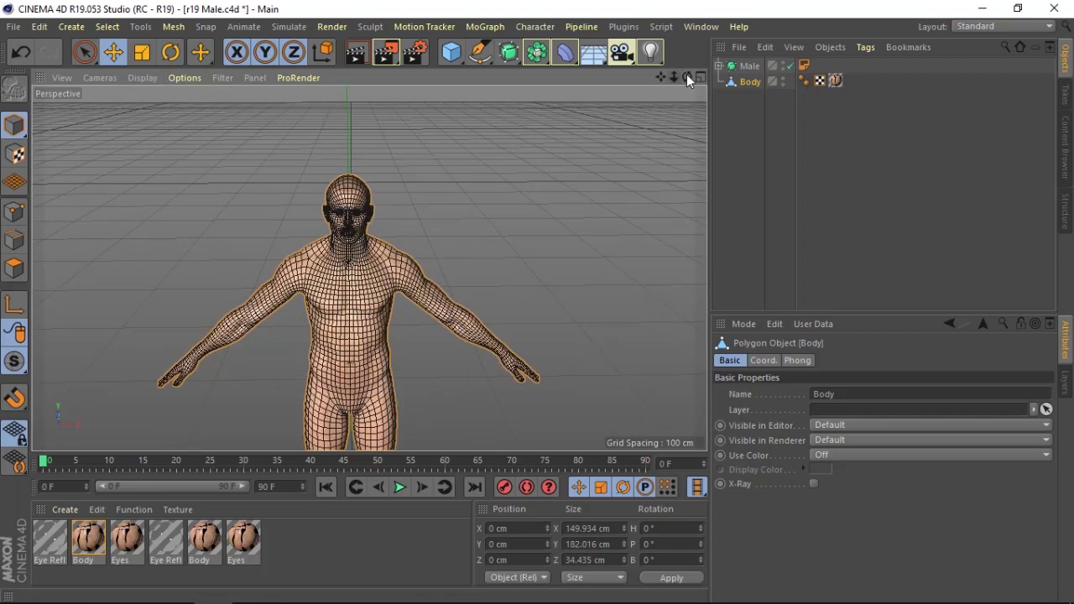
left_click(697, 76)
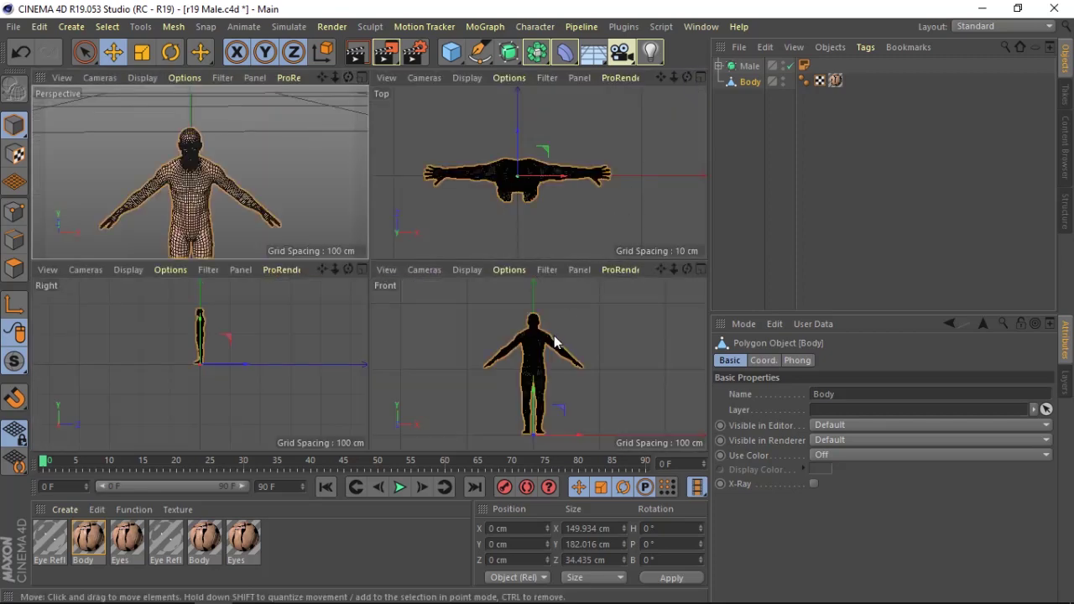
left_click(693, 78)
mouse_move(674, 76)
left_mouse_down()
mouse_move(704, 78)
mouse_move(629, 84)
left_mouse_up()
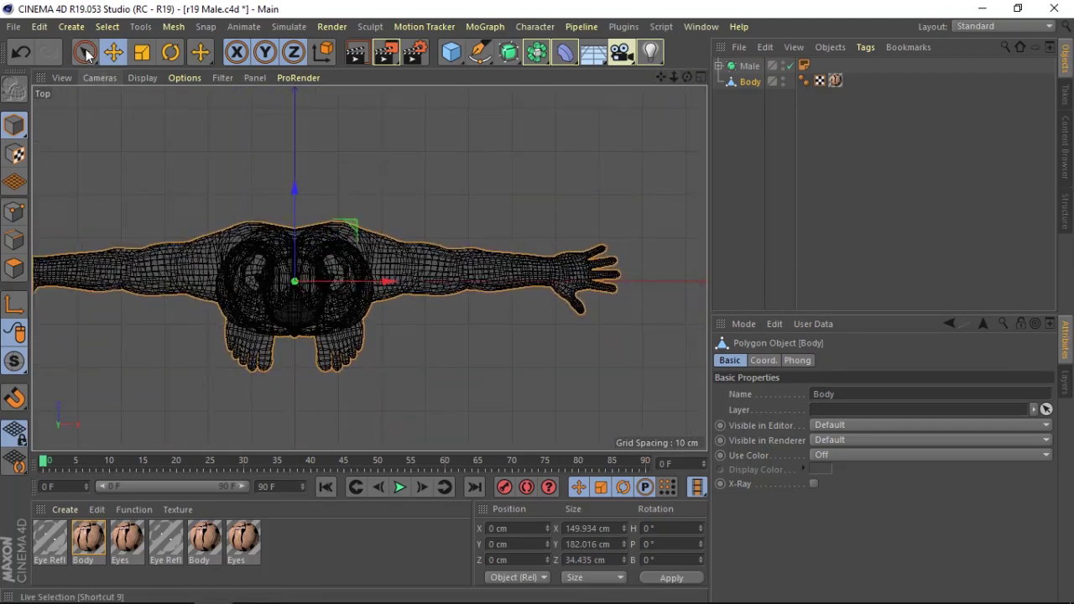
- In Polygon mode, rectangle-select the body's right half in the Top view and delete it
left_click_drag(84, 52, 167, 101)
mouse_move(406, 166)
left_mouse_down()
mouse_move(297, 384)
mouse_move(257, 189)
left_mouse_up()
left_click(8, 268)
mouse_move(426, 161)
left_mouse_down()
mouse_move(271, 160)
mouse_move(276, 170)
left_mouse_up()
left_click(742, 82)
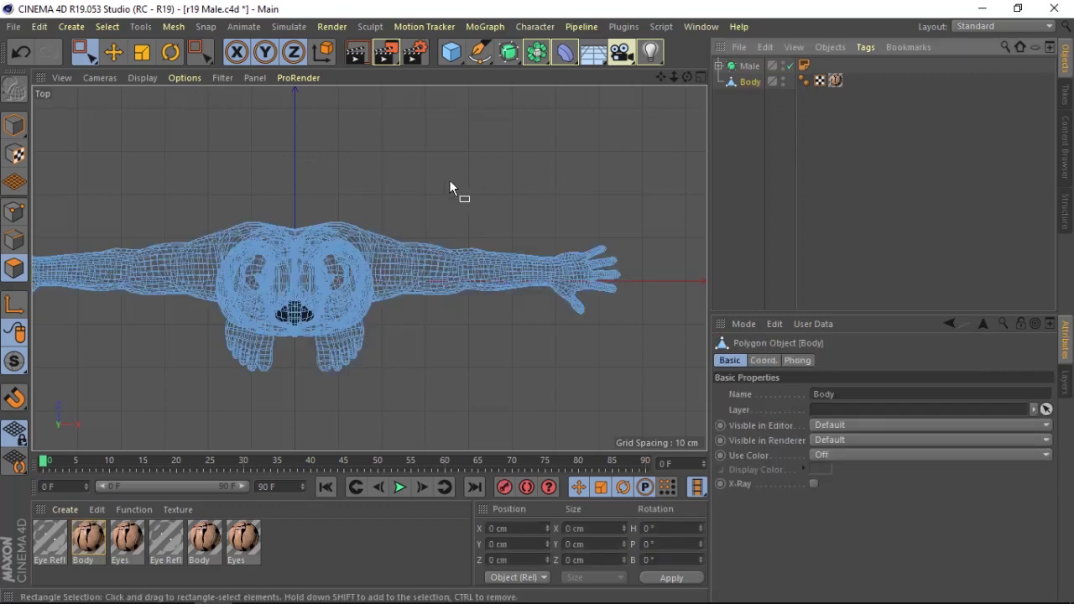
mouse_move(388, 190)
left_mouse_down()
mouse_move(279, 408)
mouse_move(295, 444)
left_mouse_up()
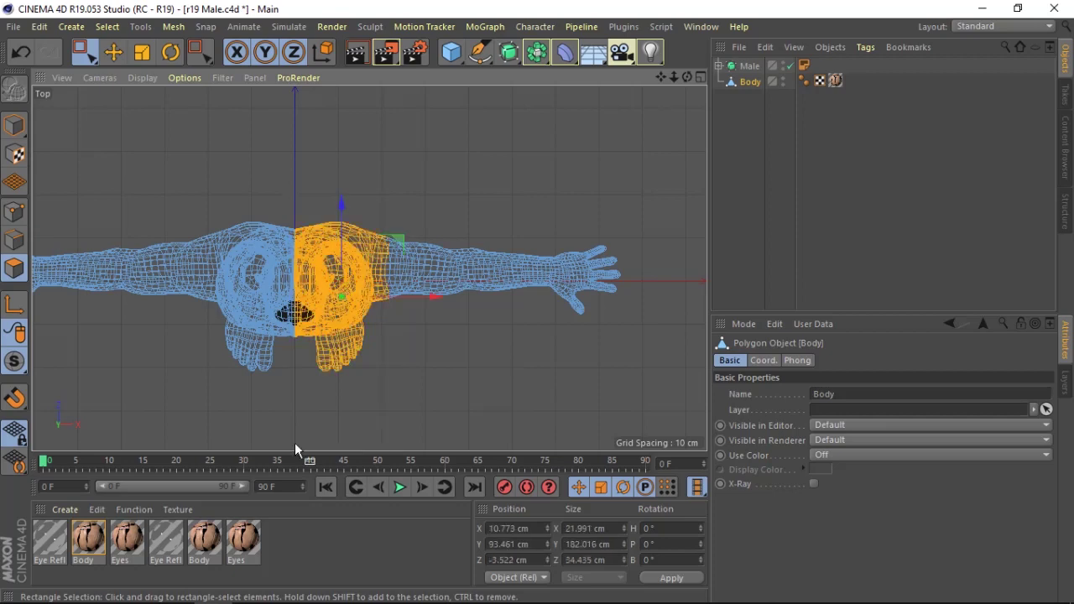
key("Delete")
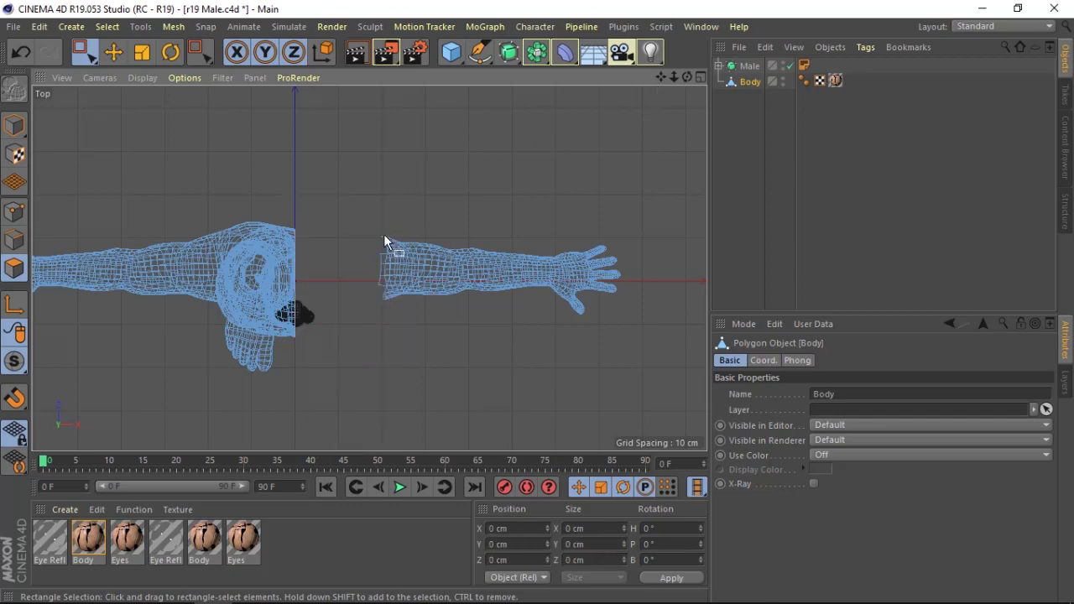
- Select the leftover right-arm polygons and delete them
scroll(369, 268, "up", 1)
scroll(369, 268, "up", 3)
scroll(369, 268, "up", 2)
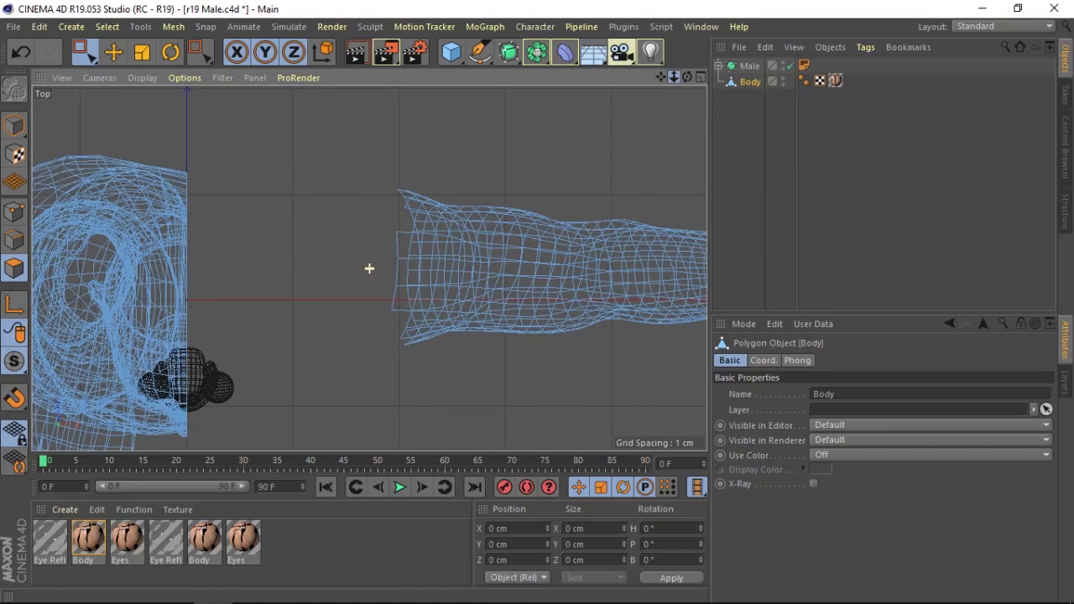
scroll(369, 268, "down", 1)
scroll(369, 268, "down", 3)
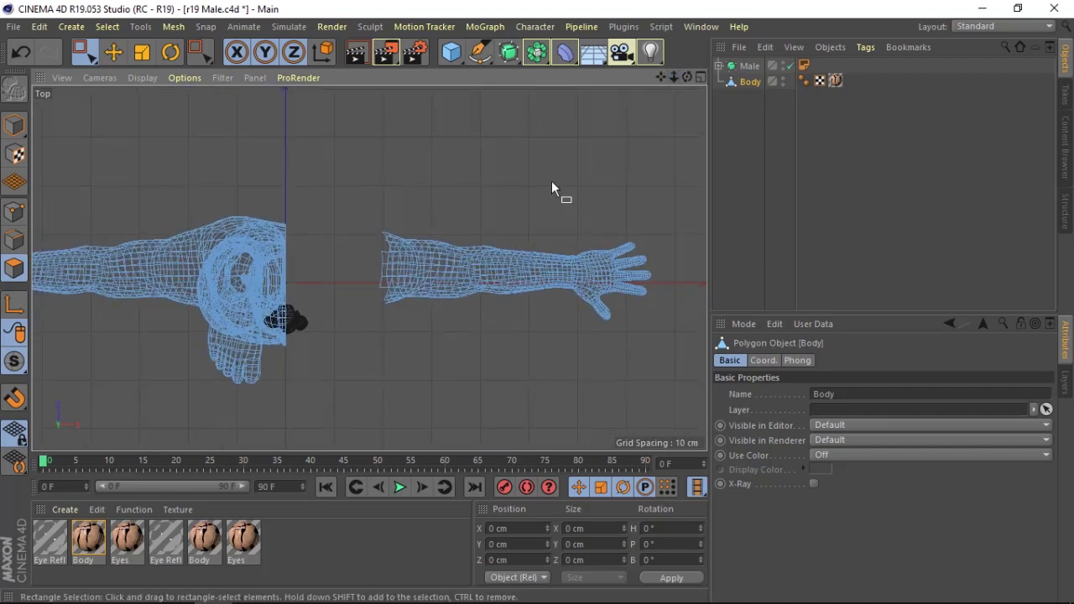
left_click_drag(383, 185, 663, 363)
left_click_drag(354, 170, 671, 385)
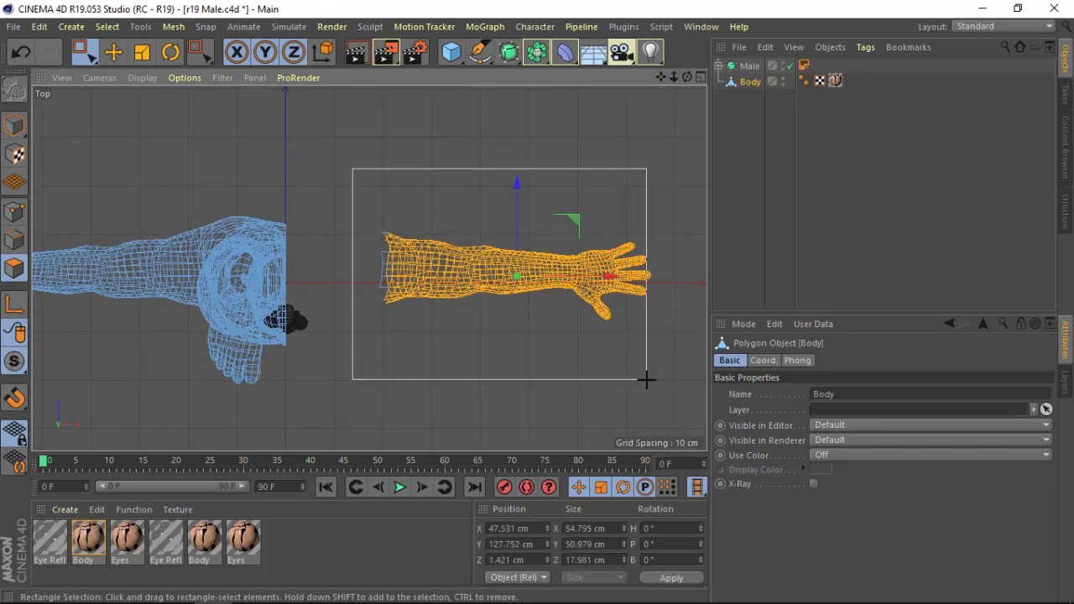
key("Delete")
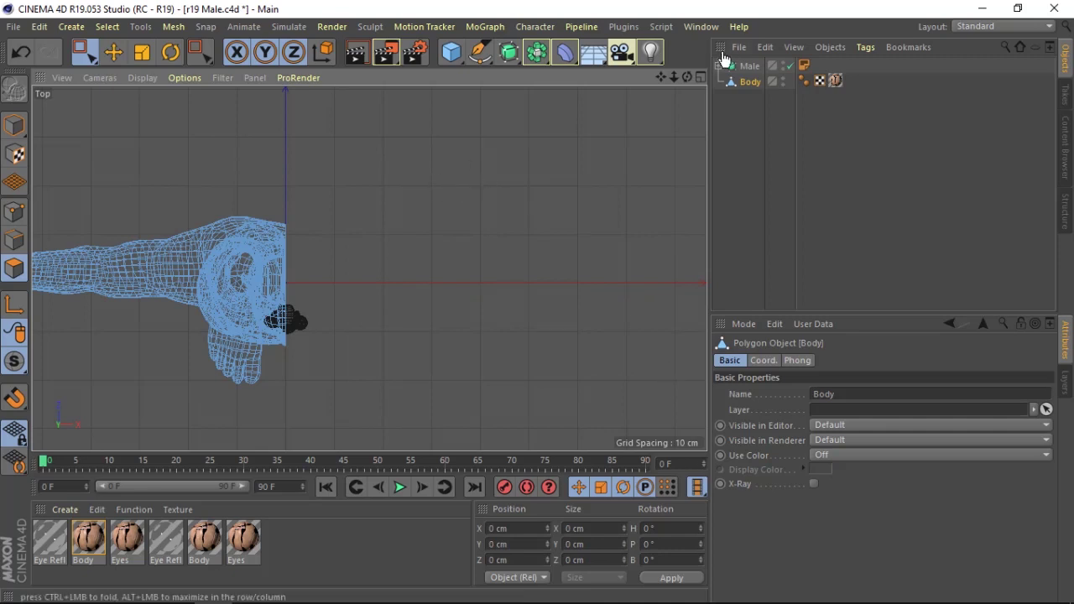
left_click(18, 29)
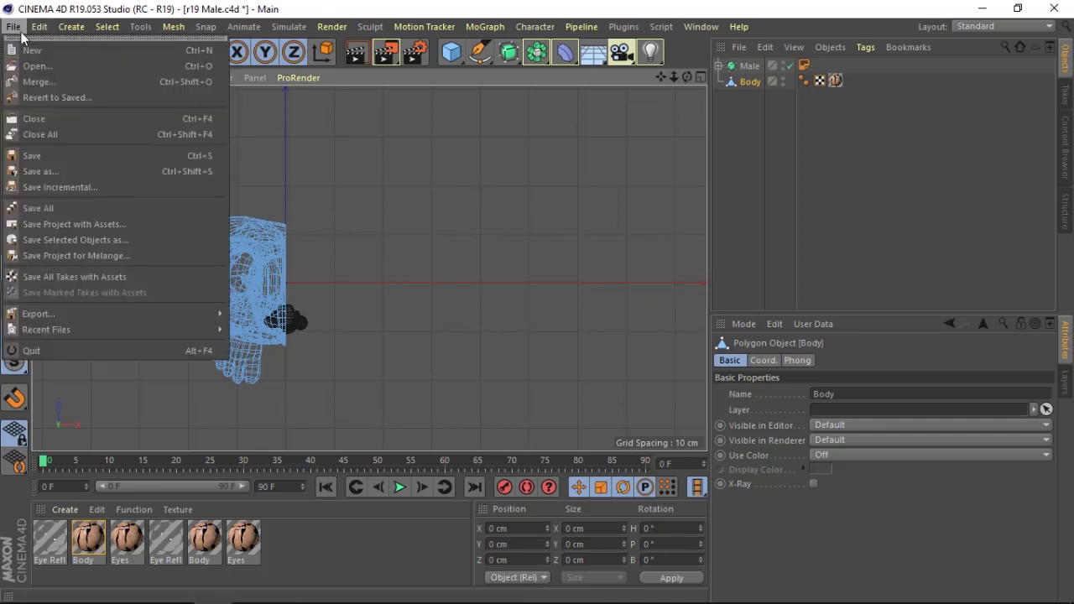
- Add a Symmetry object and place the half Body under it to mirror the figure
left_click(19, 30)
left_click(13, 125)
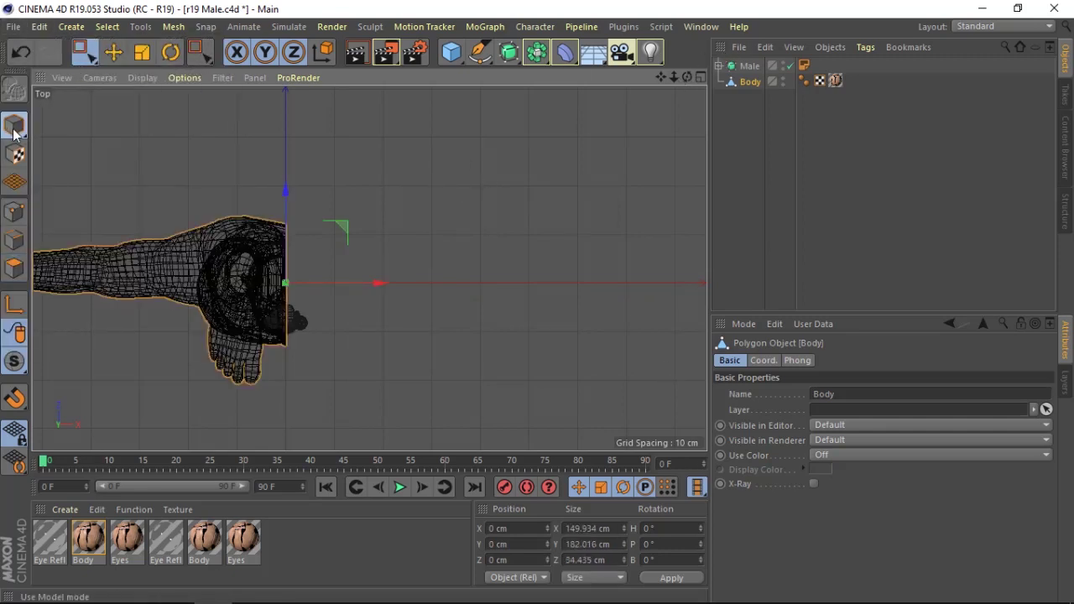
left_click(114, 52)
left_click_drag(526, 55, 738, 131)
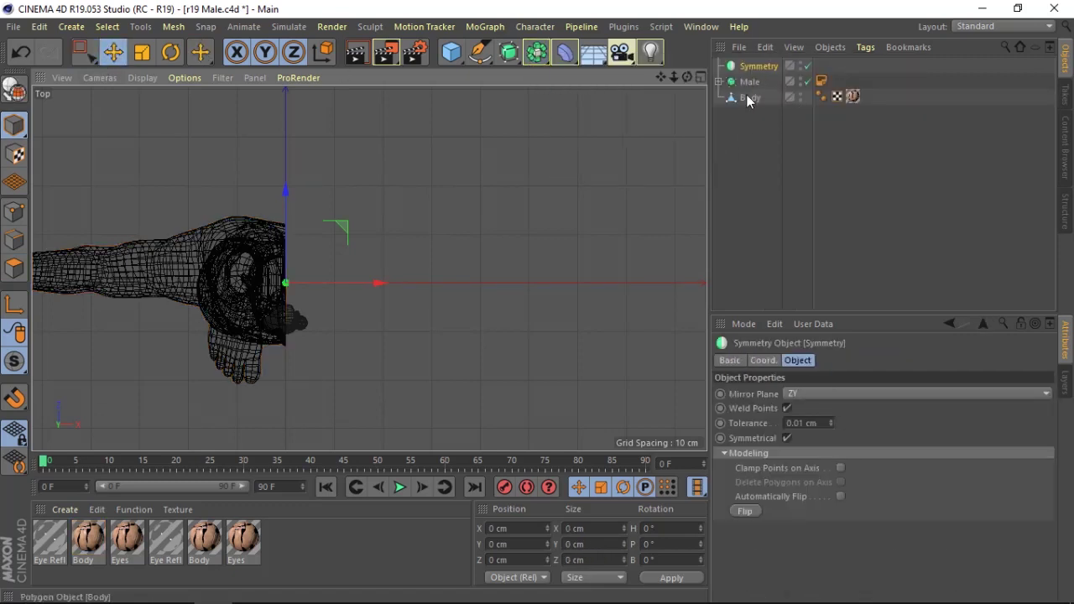
left_click_drag(749, 97, 738, 67)
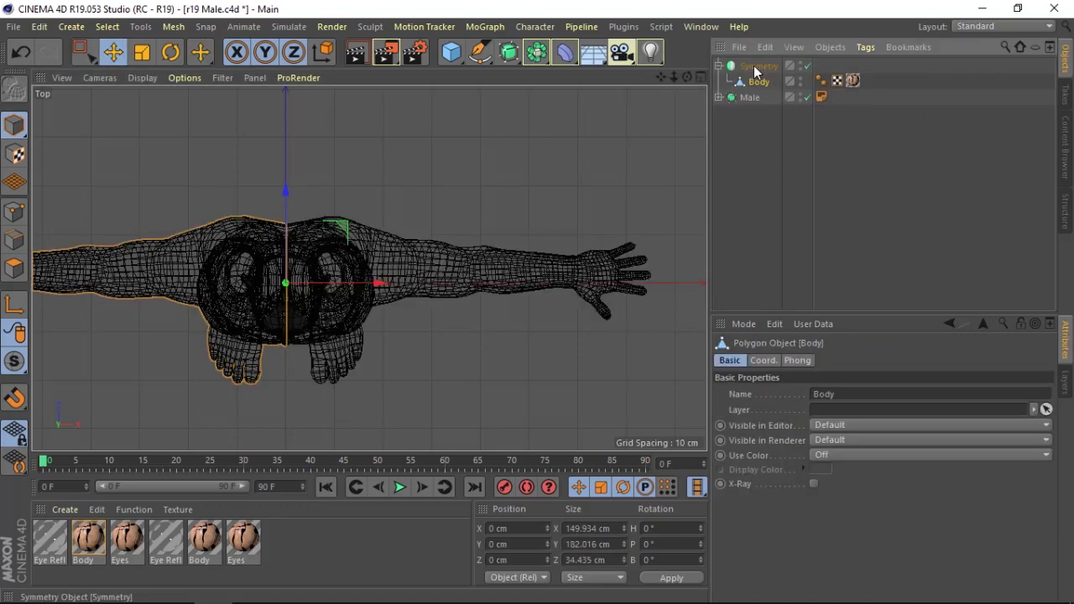
- Maximize the perspective view on the whole figure and render it to check the mirror
left_click(699, 76)
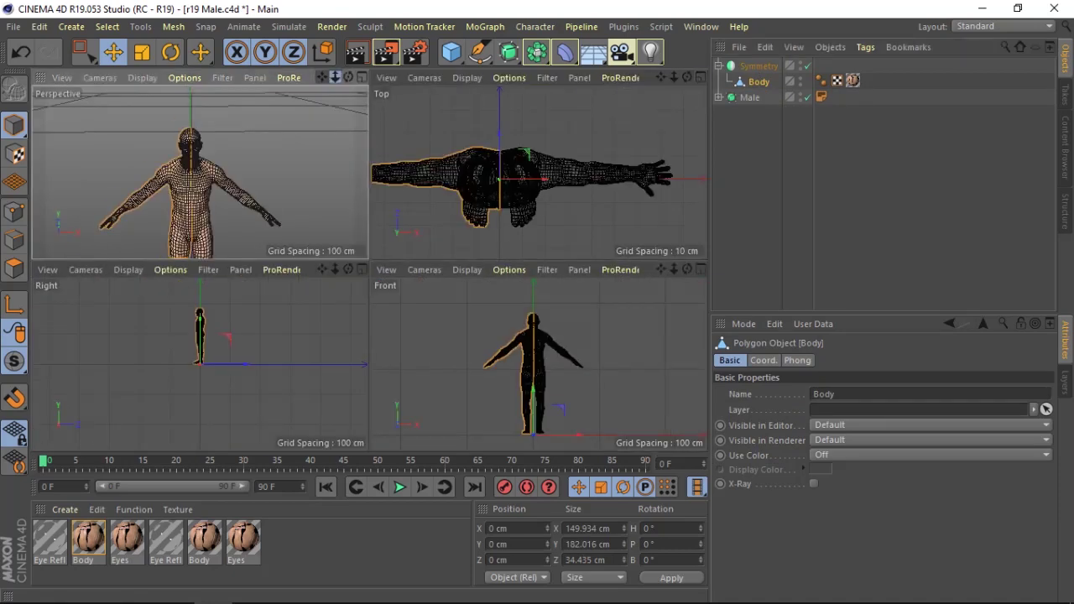
left_click_drag(346, 74, 344, 78)
left_click(361, 77)
mouse_move(682, 80)
left_mouse_down()
mouse_move(663, 93)
mouse_move(713, 84)
left_mouse_up()
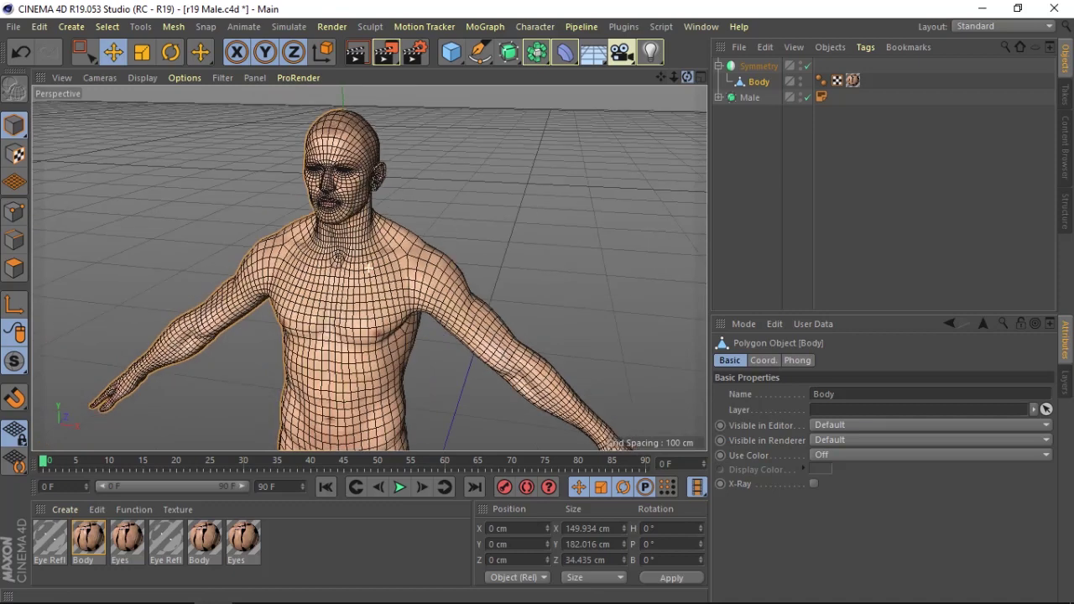
left_click(355, 52)
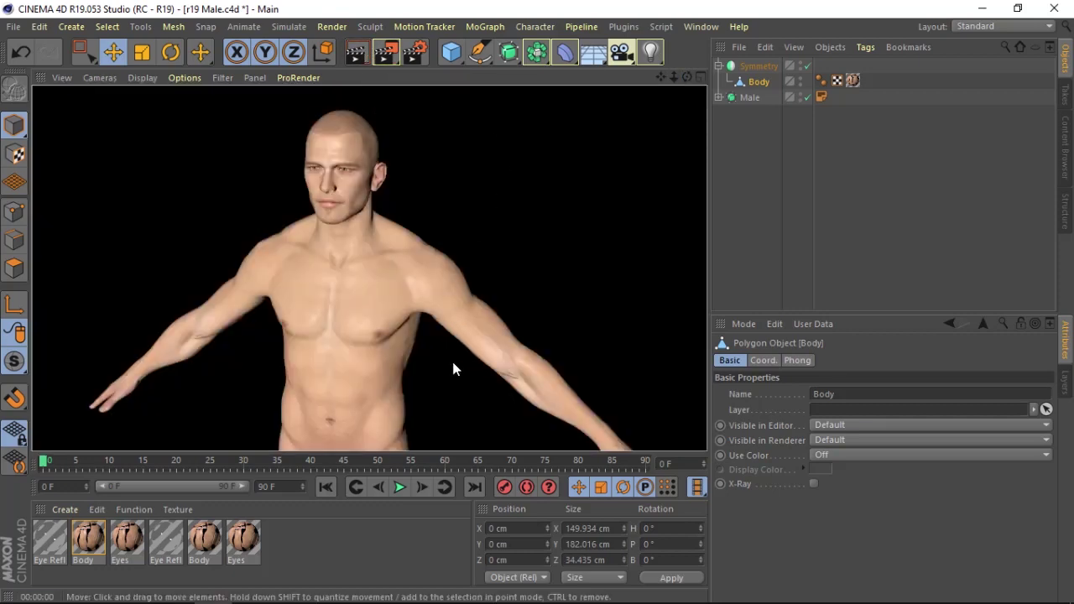
- On the Symmetry object, enable Clamp Points on Axis and turn off Symmetrical
left_click(755, 66)
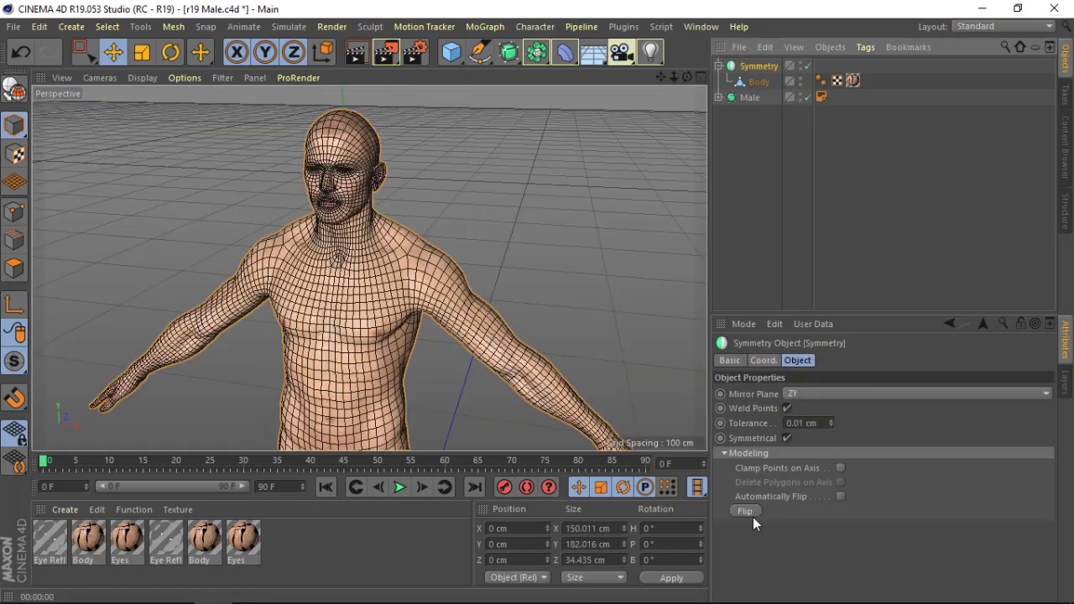
left_click(840, 468)
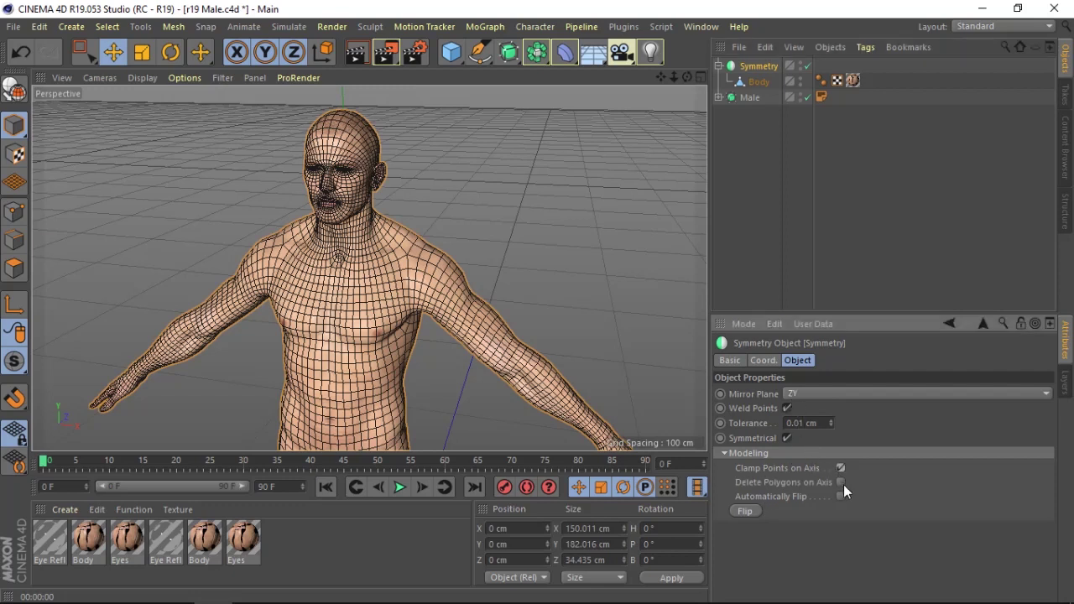
left_click(786, 438)
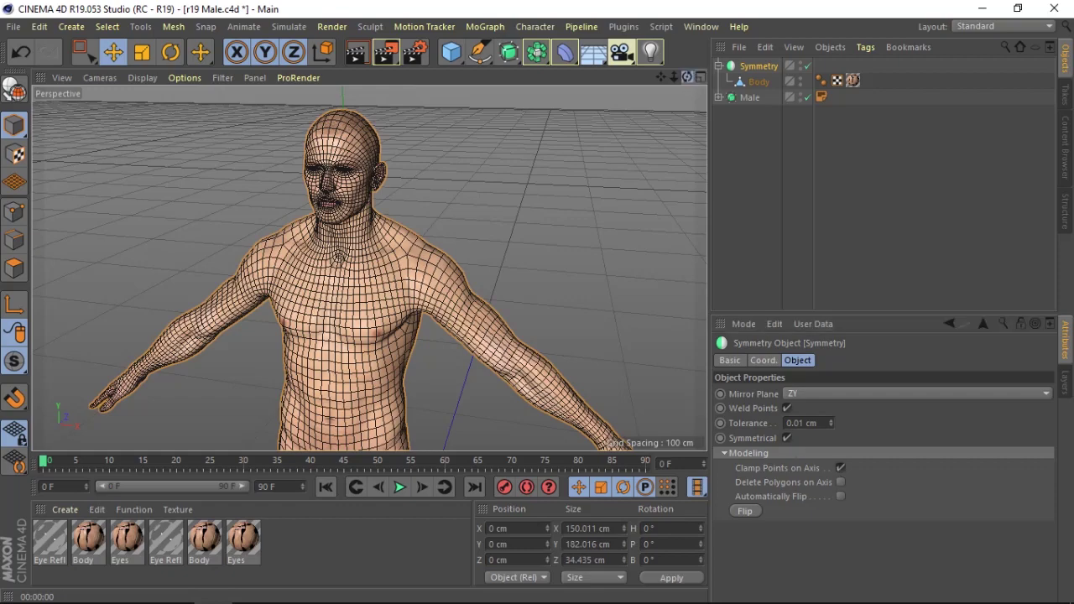
mouse_move(686, 78)
left_mouse_down()
mouse_move(646, 78)
mouse_move(663, 84)
left_mouse_up()
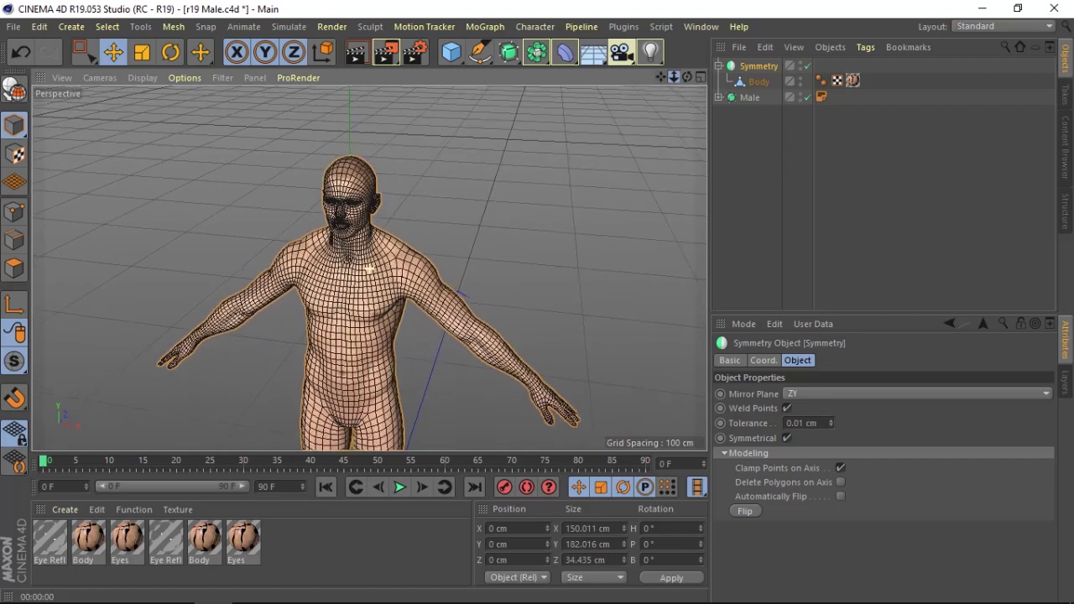
right_click(746, 67)
- Make the Symmetry object editable and delete the resulting Symmetry null
left_click(796, 383)
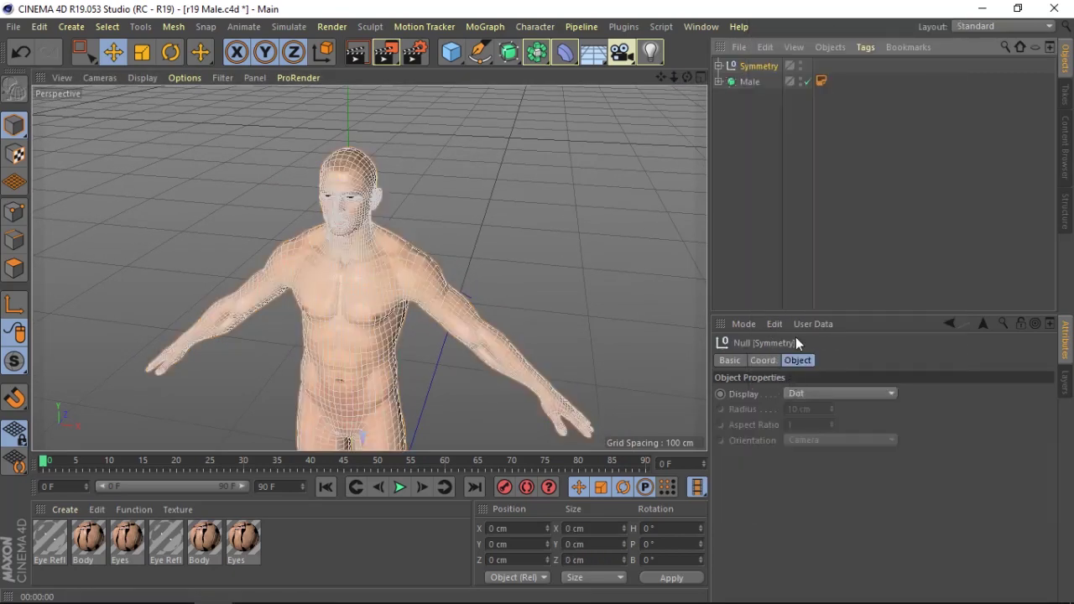
left_click(718, 66)
left_click(749, 97)
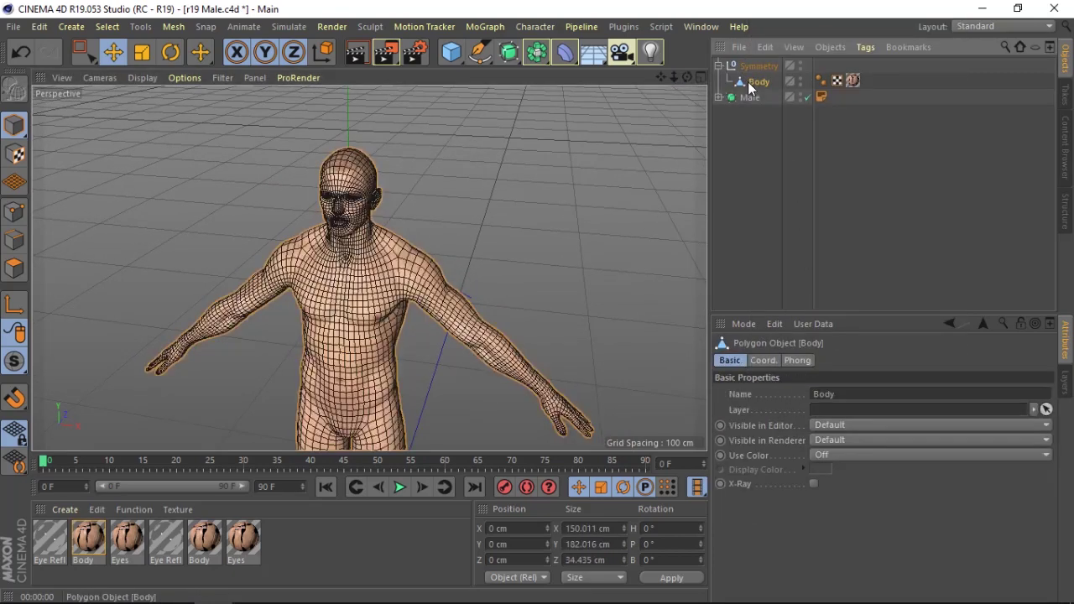
left_click(753, 66)
key("Delete")
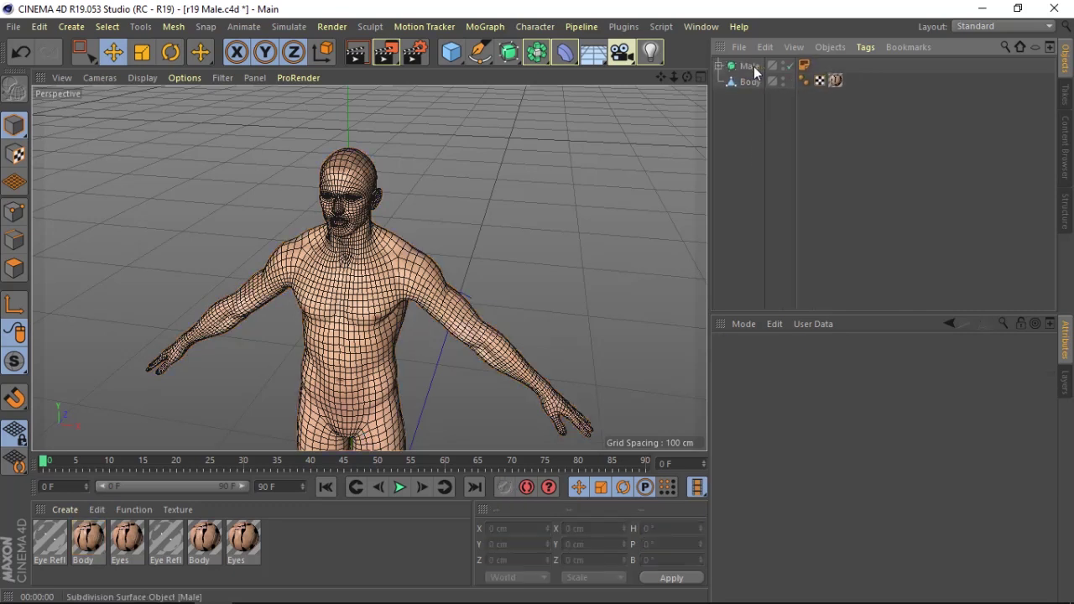
- Duplicate the Male subdivision surface in the Object Manager
left_click(718, 66)
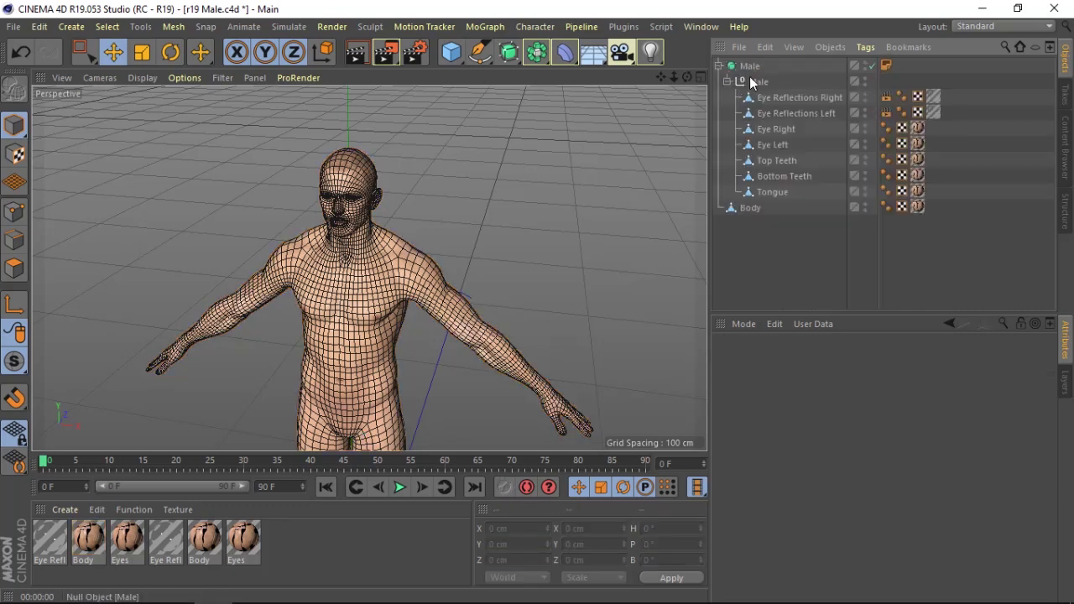
left_click(727, 81)
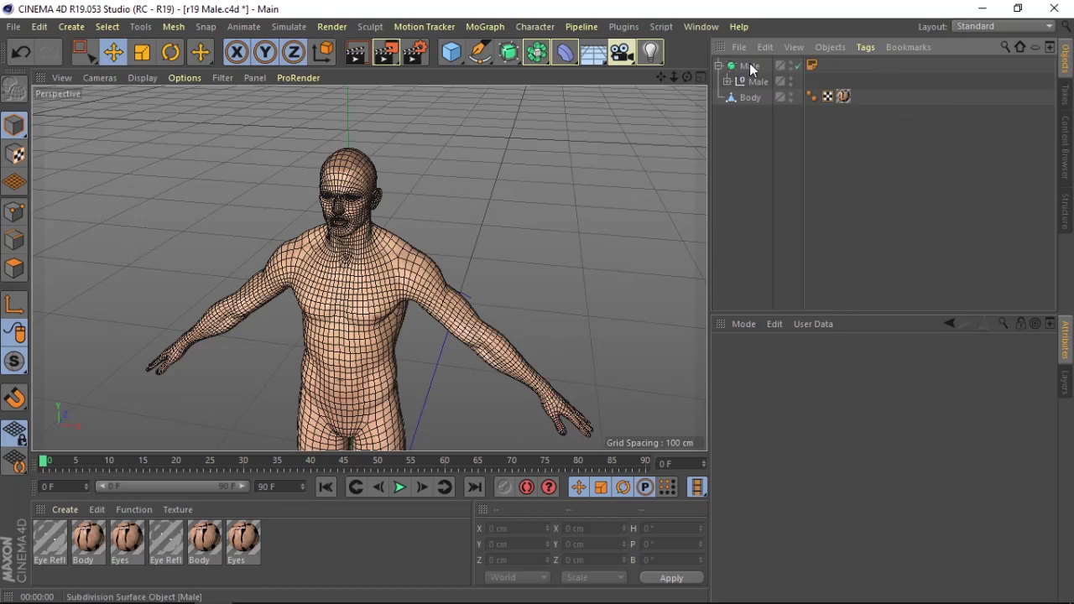
left_click(750, 66)
left_click_drag(751, 67, 755, 106)
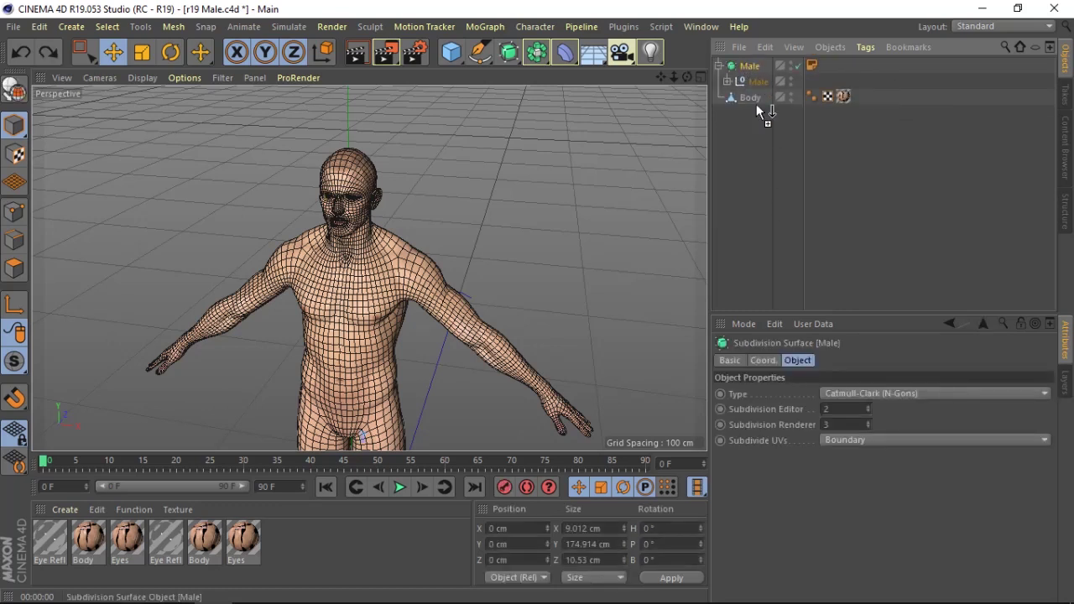
- Empty the copied subdivision surface, move Body into it and rename it subd
left_click(741, 127)
key("Delete")
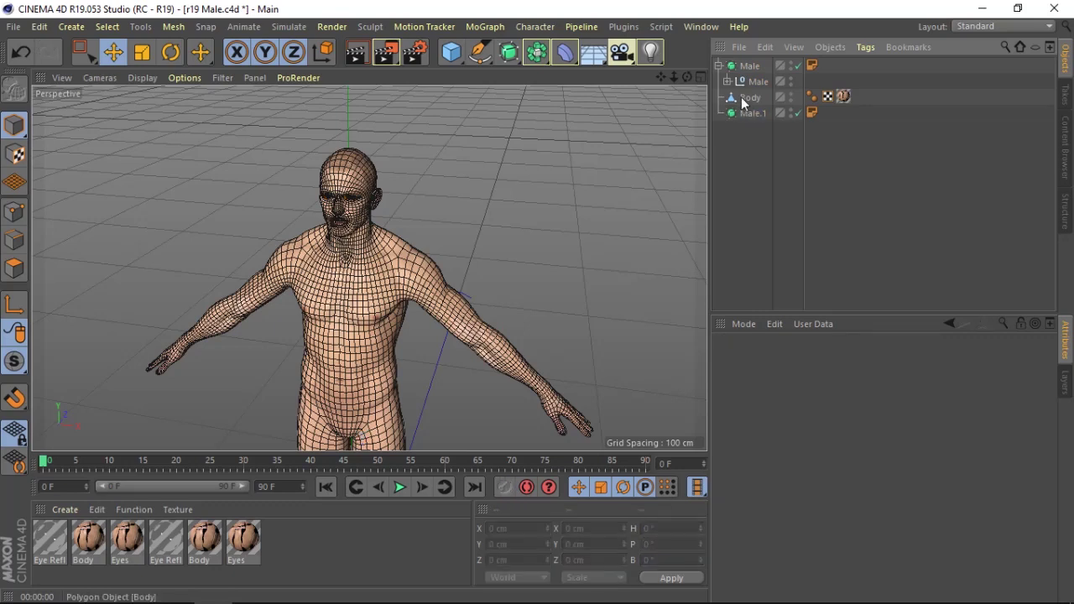
left_click_drag(754, 129, 753, 98)
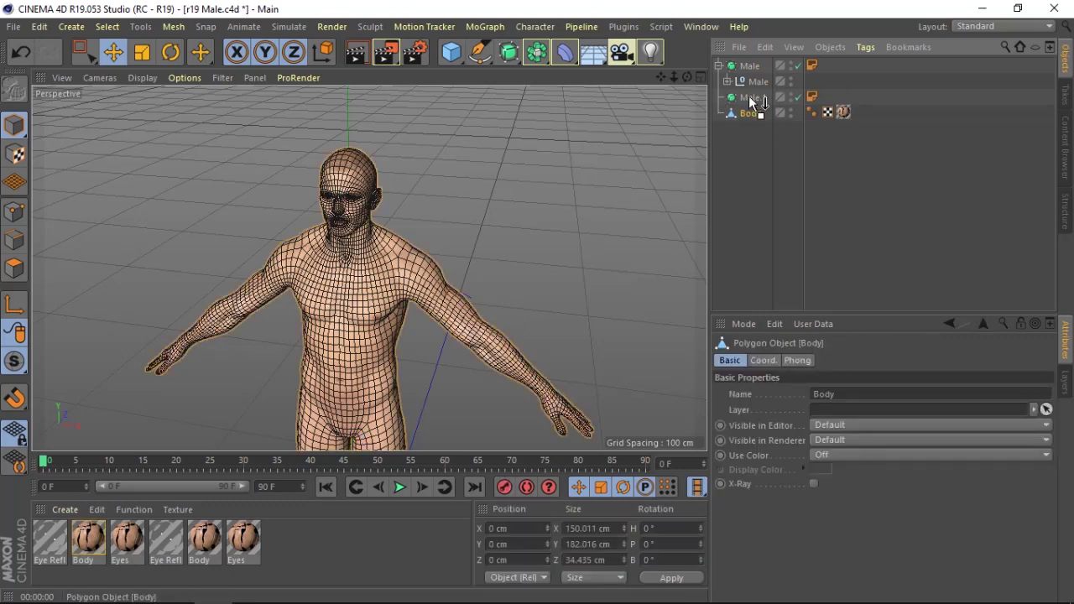
double_click(758, 97)
left_click(770, 97)
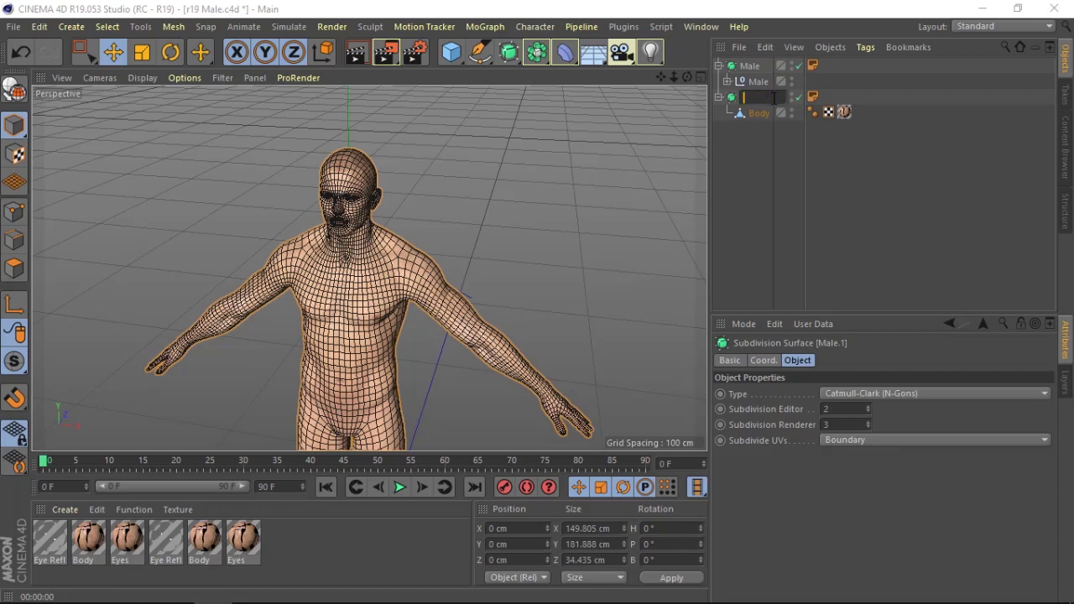
type("subd")
key("Return")
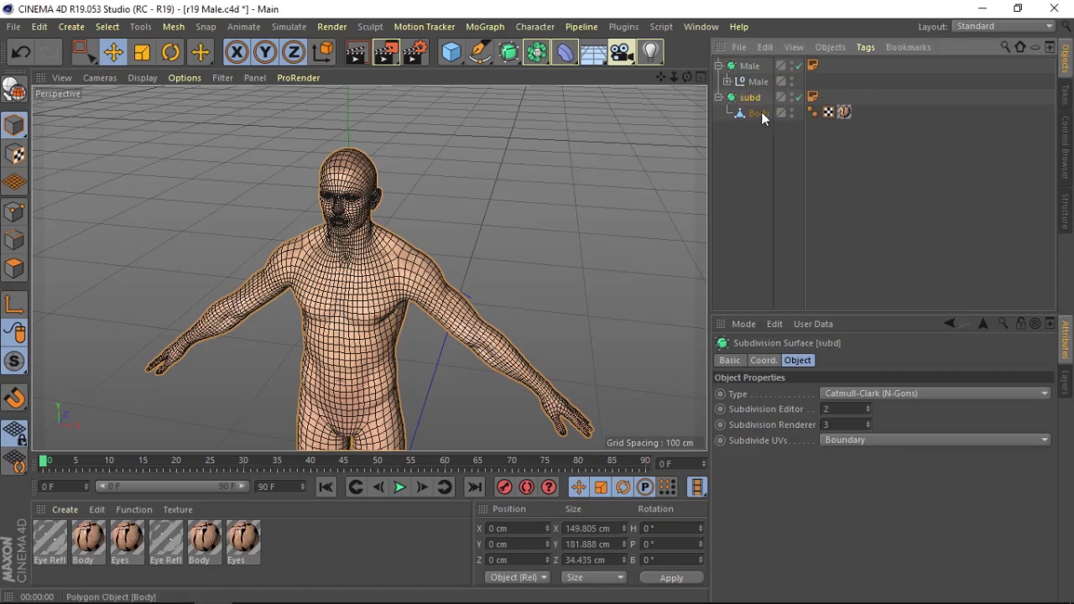
- Set subd's Subdivision Editor level to 1 and frame the whole figure from the front
double_click(839, 409)
type("1")
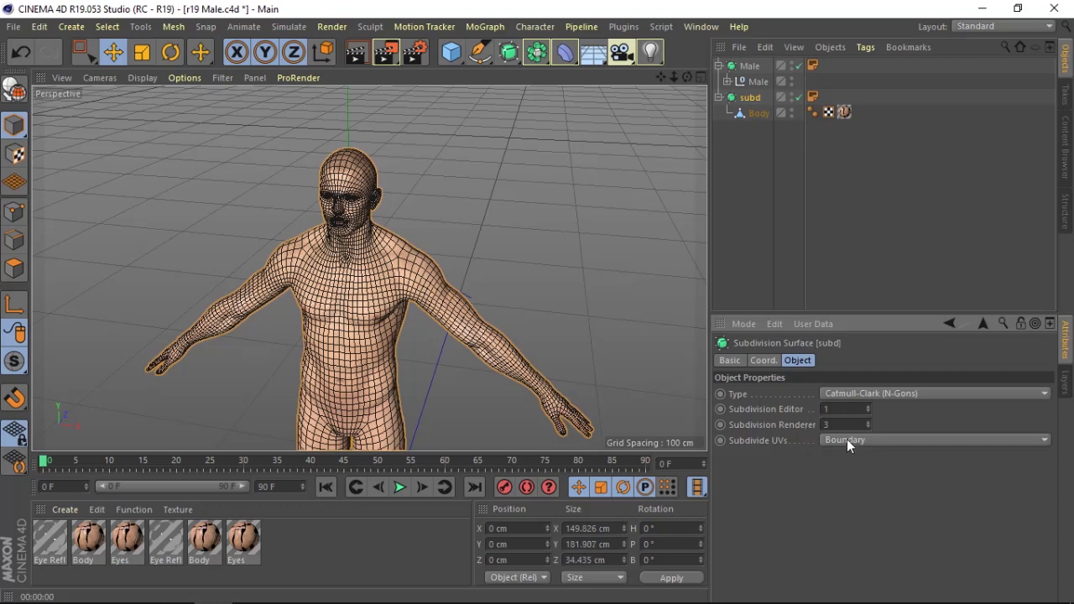
left_click(754, 113)
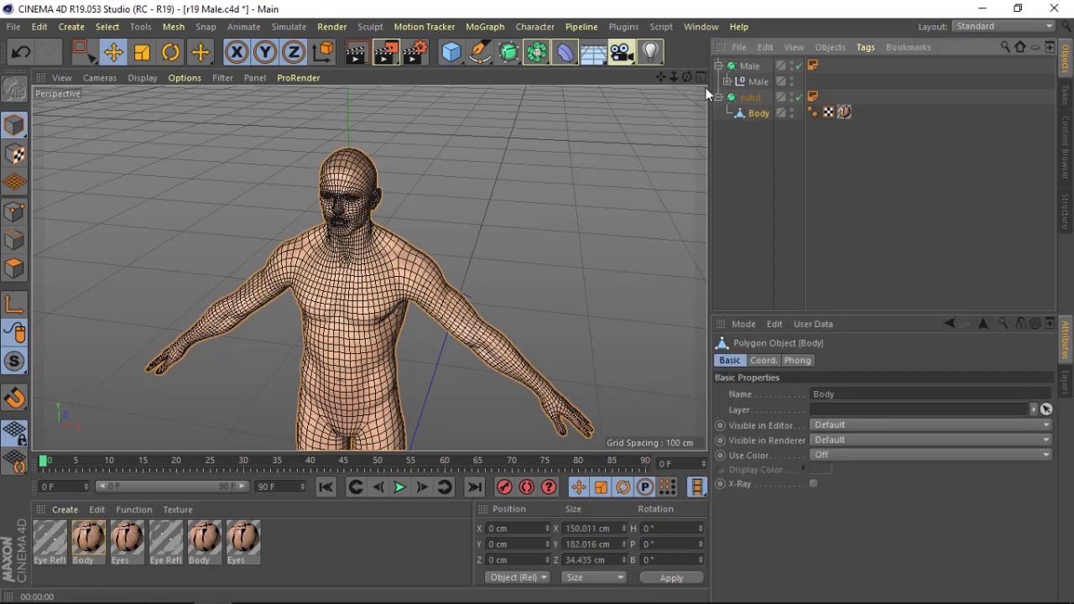
mouse_move(674, 76)
left_mouse_down()
mouse_move(673, 92)
mouse_move(686, 84)
left_mouse_up()
left_click(638, 172)
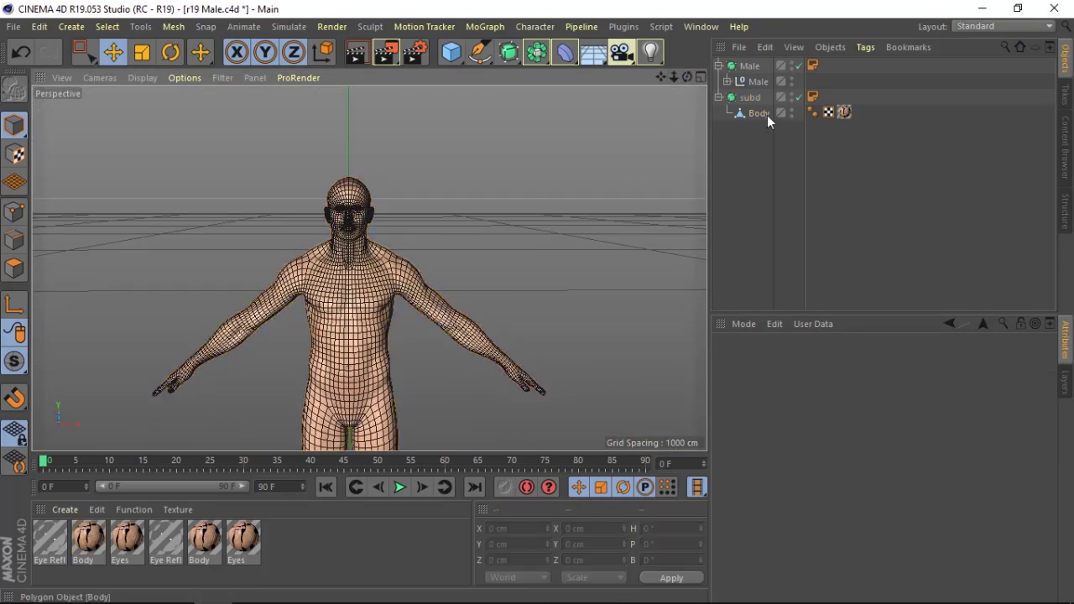
left_click(758, 112)
left_click(719, 65)
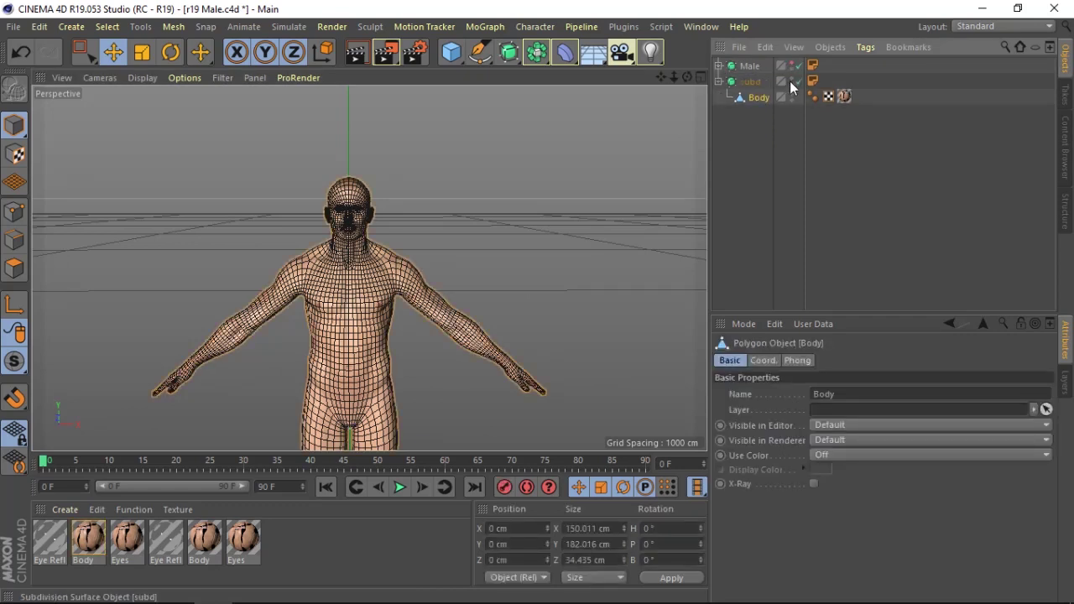
left_click_drag(681, 80, 681, 81)
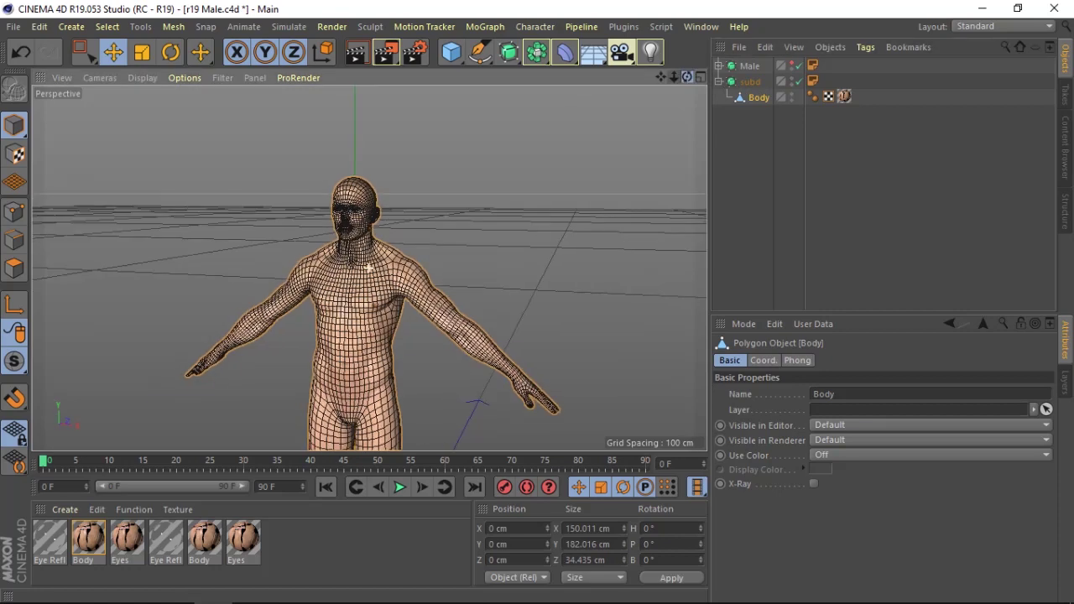
left_click(324, 28)
mouse_move(535, 27)
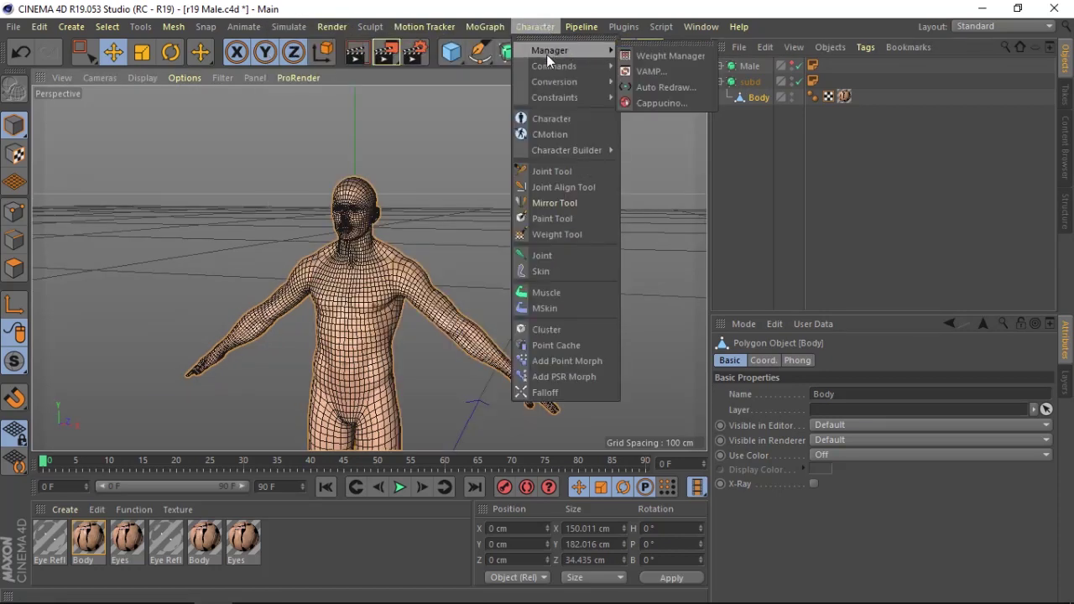
- Add an Advanced Biped Character object below Body and build its Root component
mouse_move(567, 150)
left_click(552, 119)
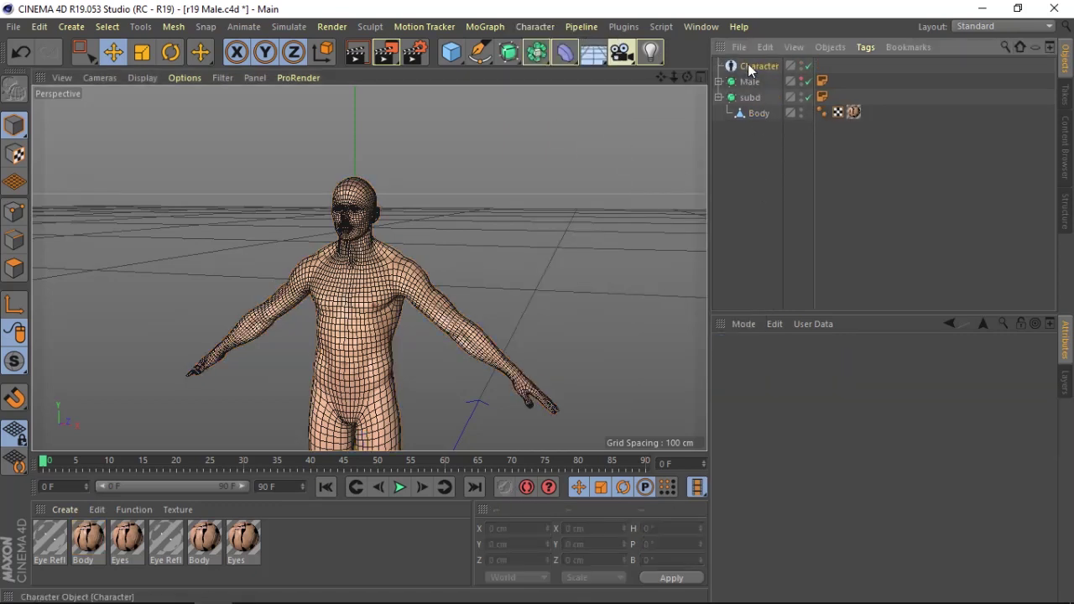
left_click_drag(747, 66, 746, 147)
left_click(750, 99)
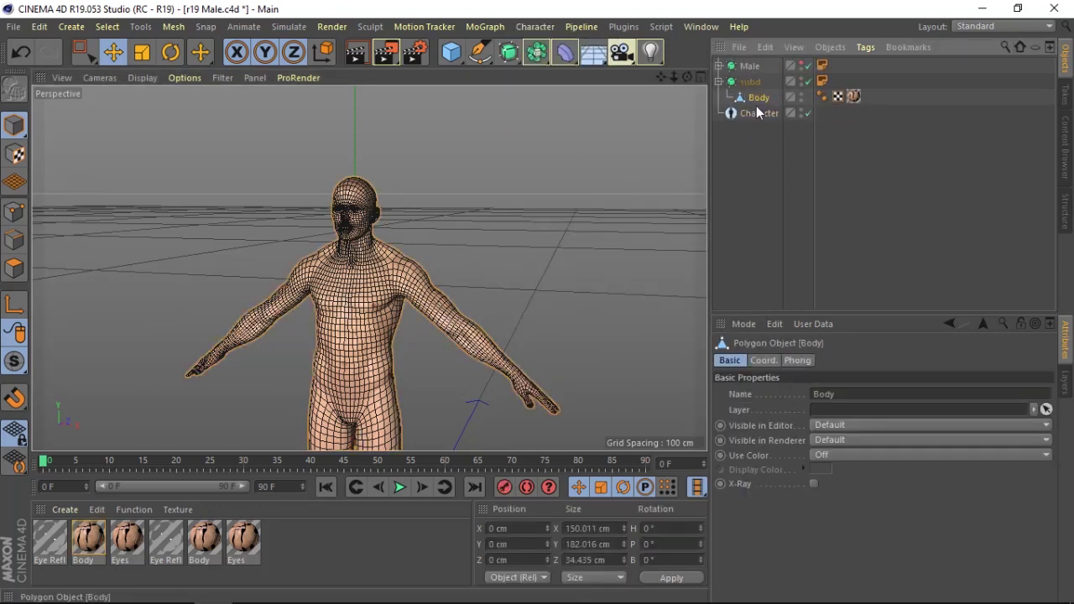
left_click(757, 114)
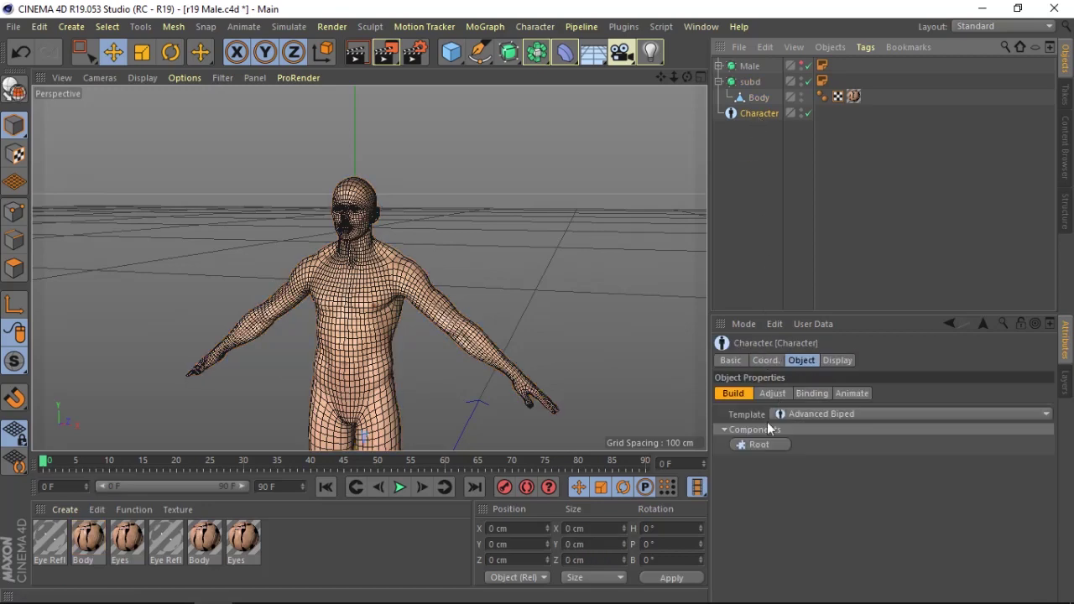
left_click(758, 445)
- In the maximized Front view, add Spine, Jaw, Eyes and Leg (IK/FK Only) components to the character
middle_click(661, 217)
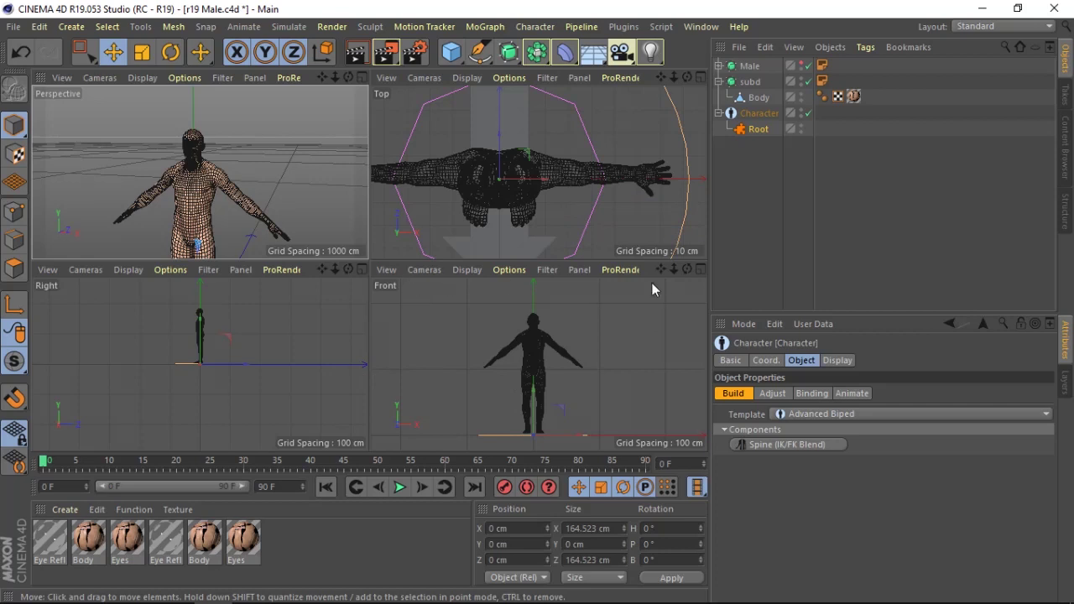
left_click(700, 269)
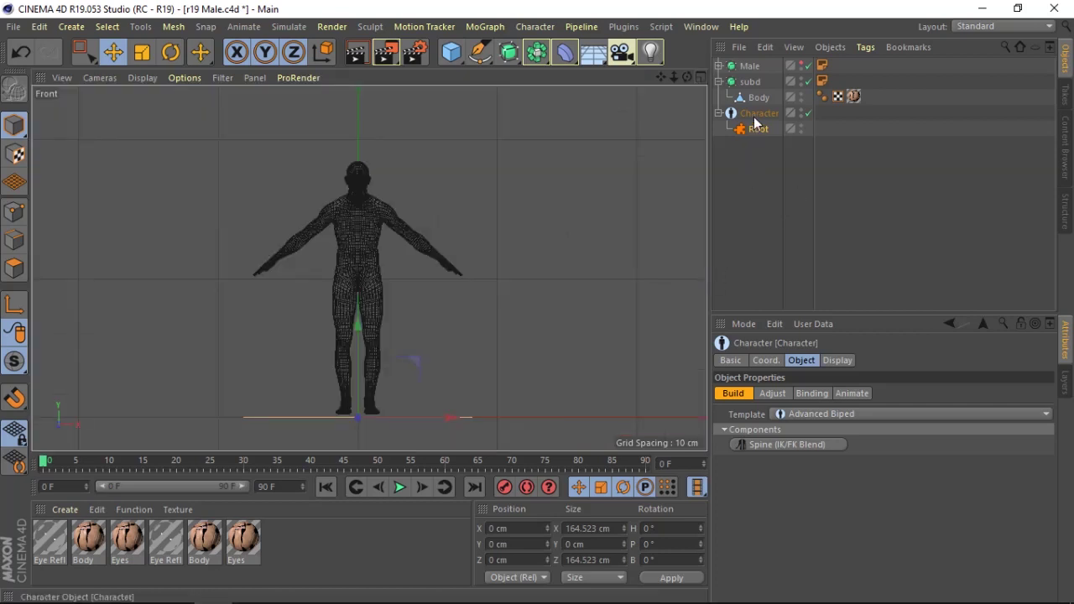
left_click(767, 445)
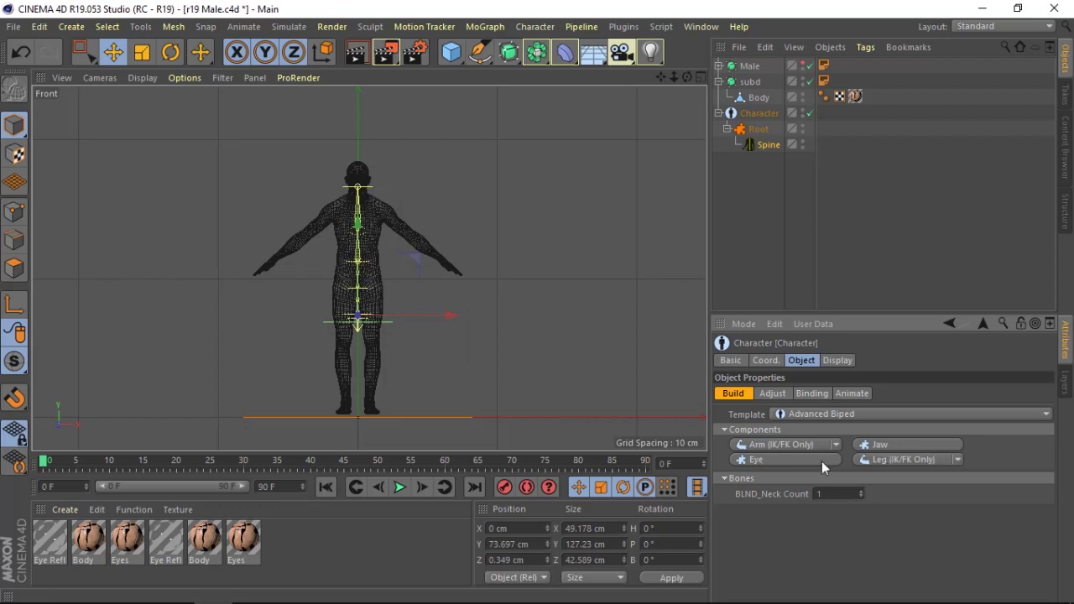
left_click(887, 446)
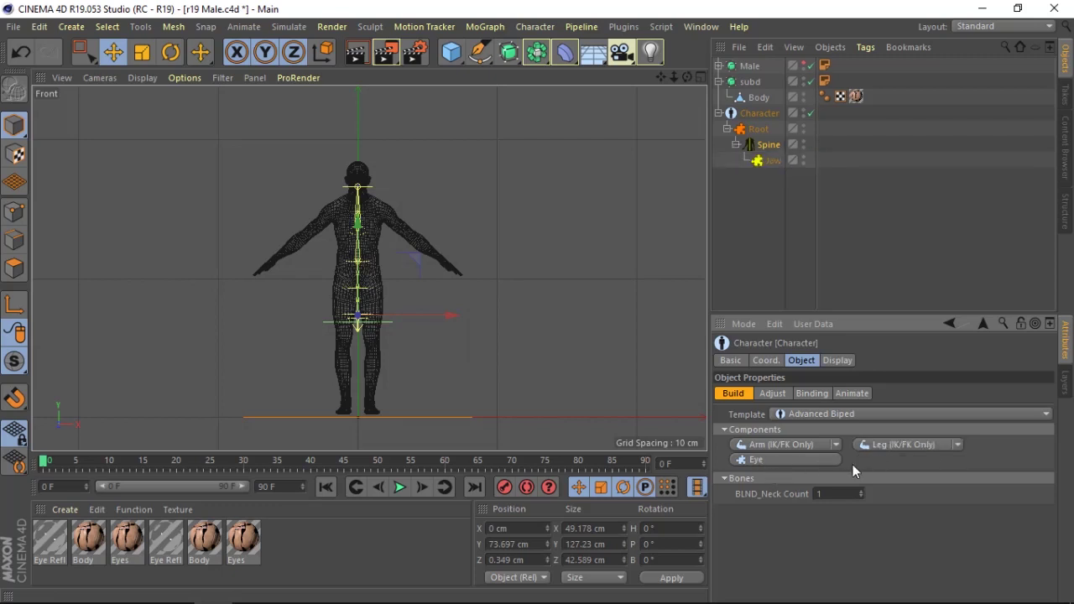
left_click(760, 458)
left_click(957, 444)
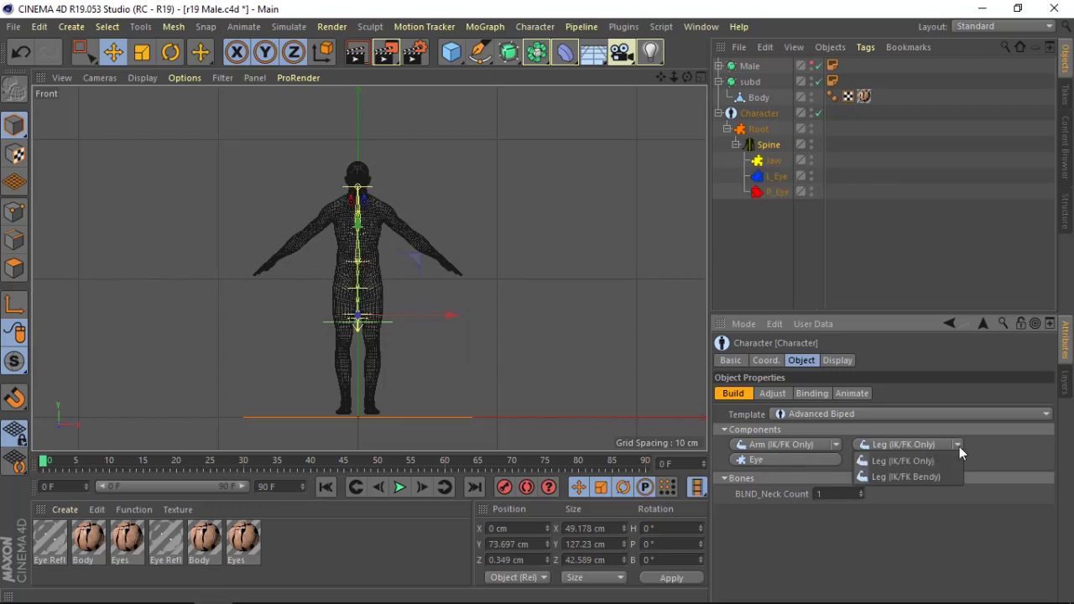
left_click(906, 445)
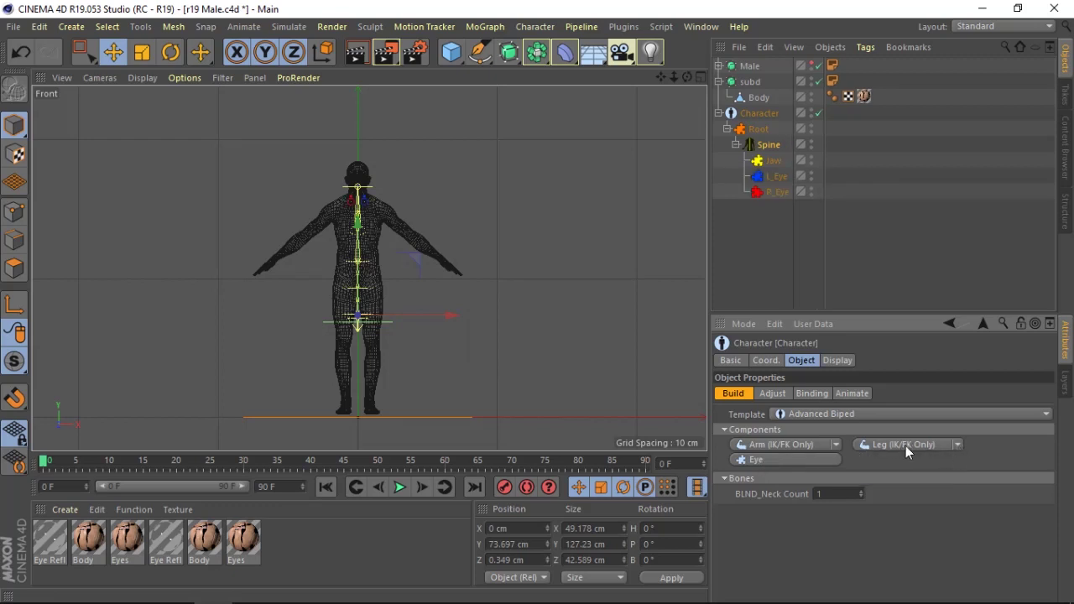
left_click(905, 446)
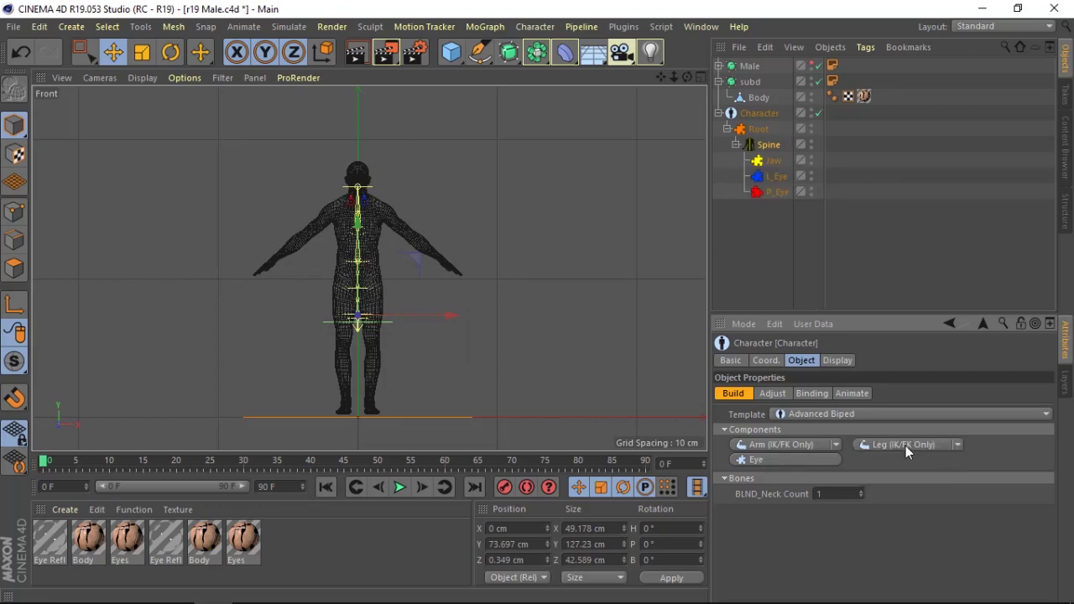
- Add Arms, Hands, an IK/Morph Thumb and several finger chains to each hand
left_click(810, 451)
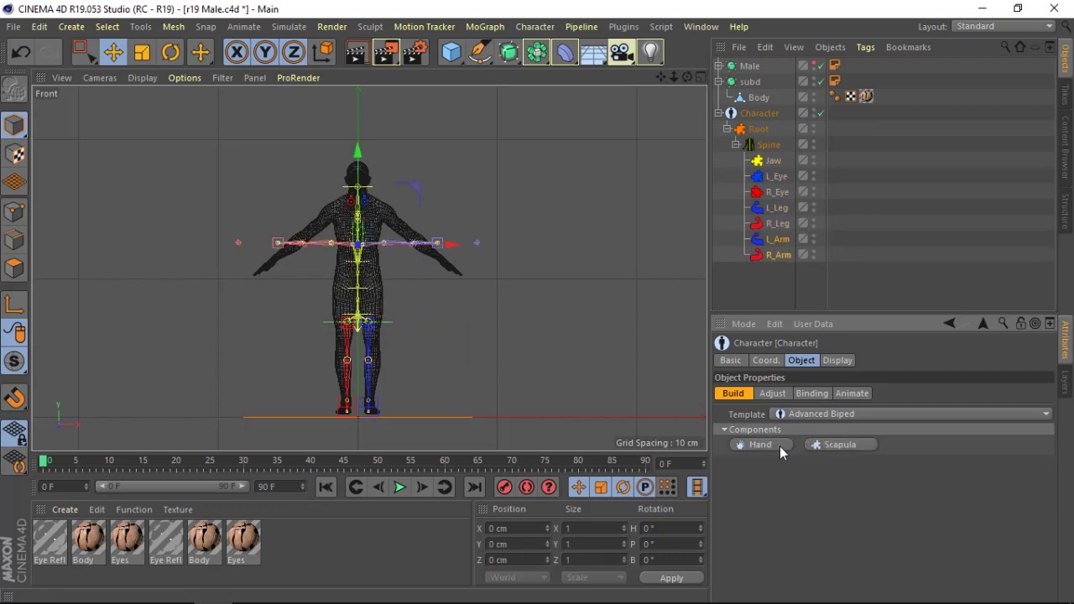
left_click(780, 446)
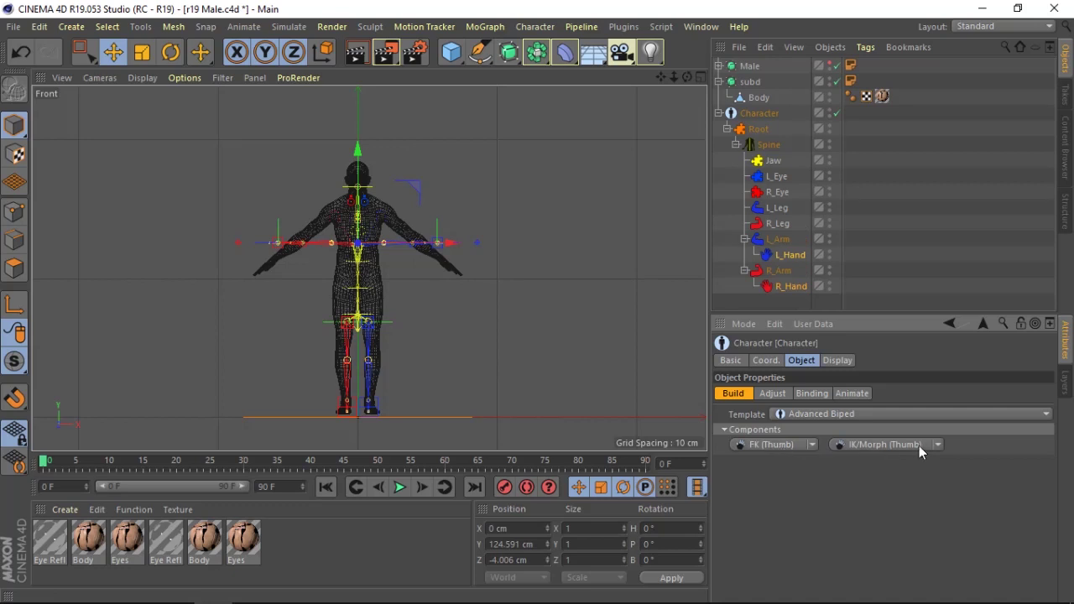
left_click(940, 444)
left_click(926, 444)
left_click(940, 446)
left_click(913, 474)
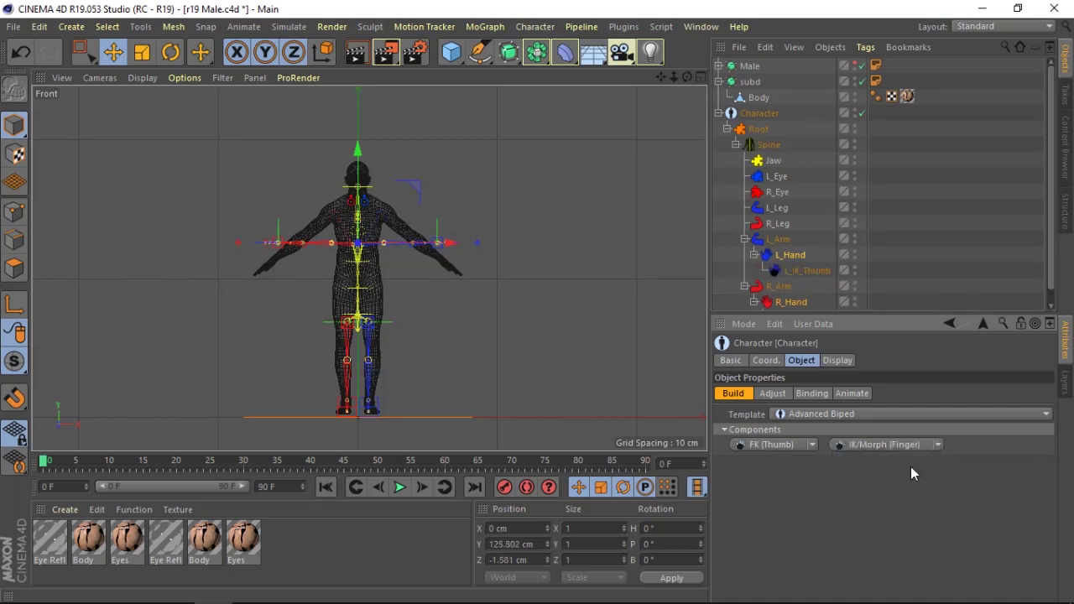
left_click(895, 444)
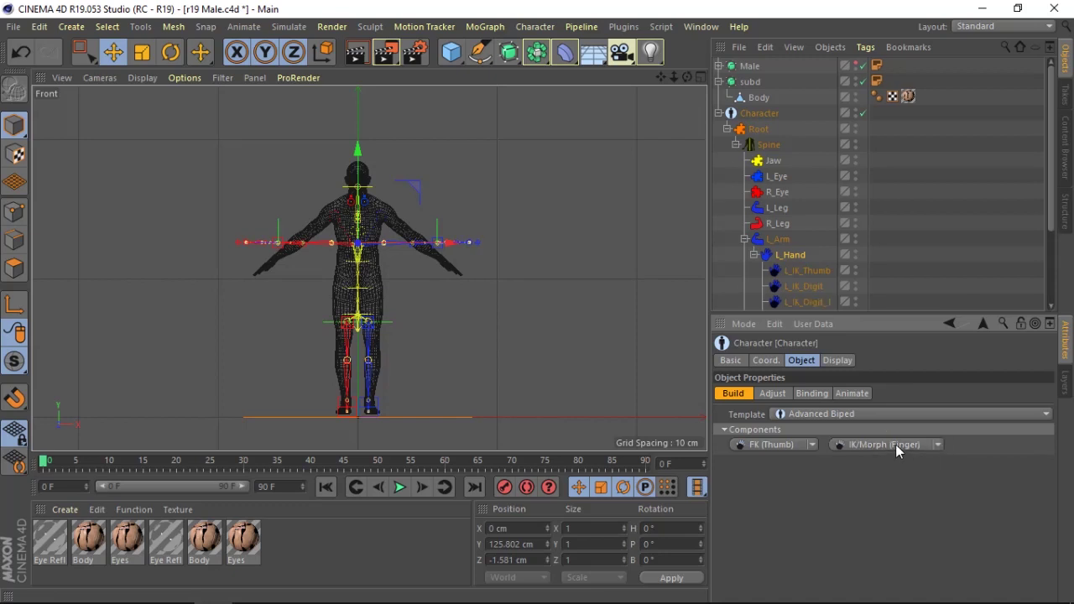
left_click_drag(1056, 126, 1056, 172)
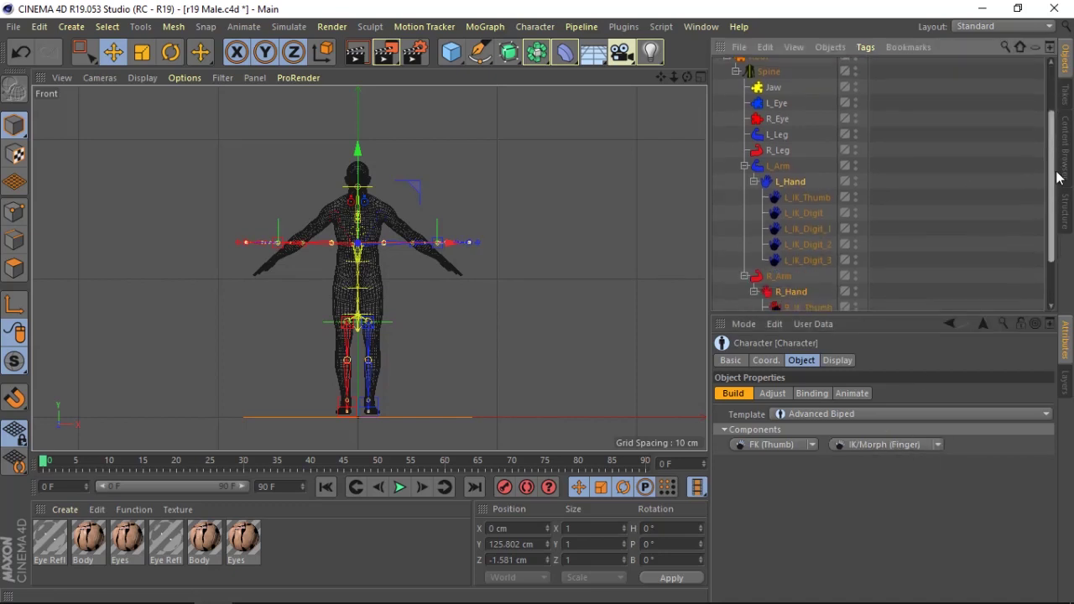
left_click(435, 363)
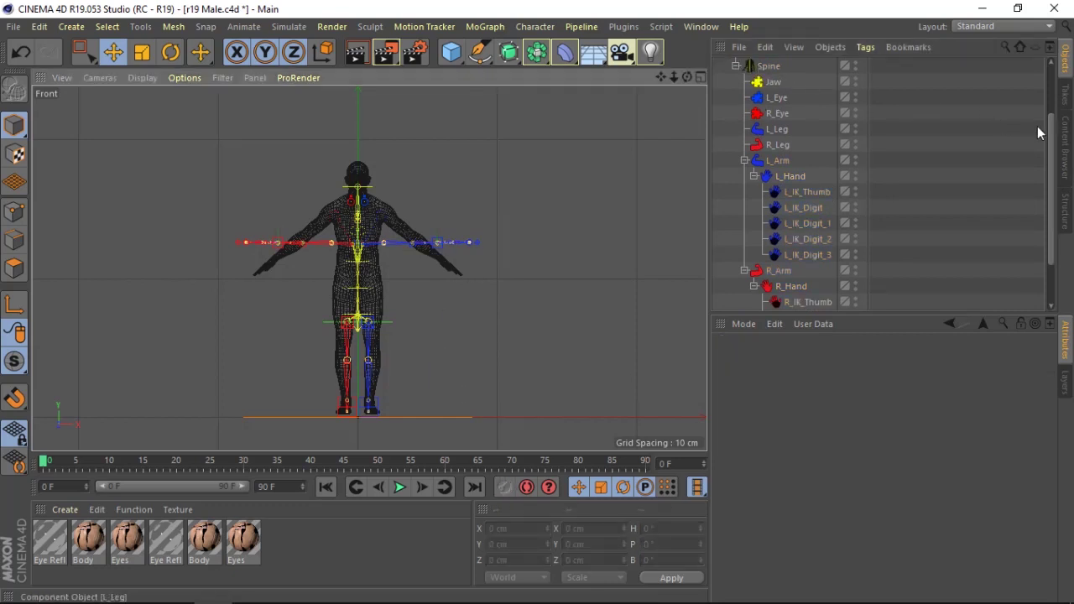
scroll(1038, 132, "up", 5)
- In the Character's Adjust mode with Symmetry on, raise the Spine pelvis joint into the body
left_click(759, 113)
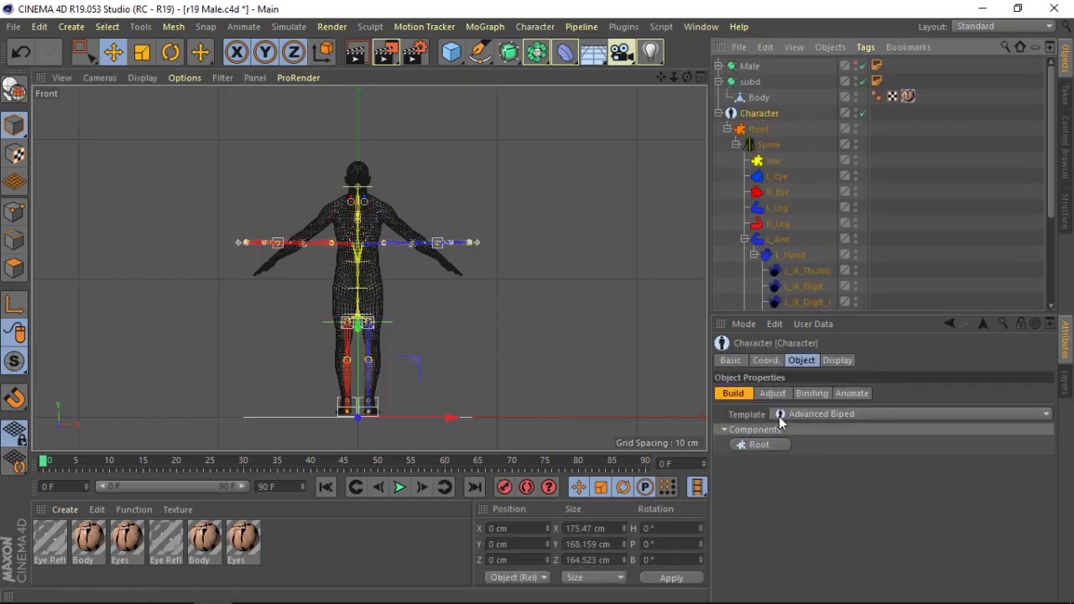
left_click(770, 393)
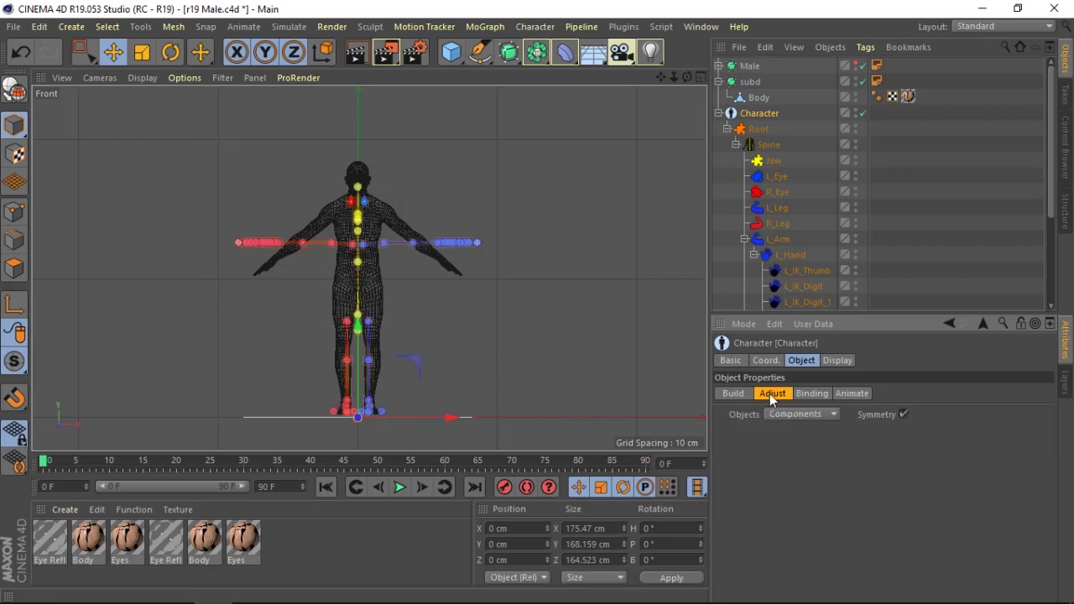
left_click(903, 414)
left_click(768, 144)
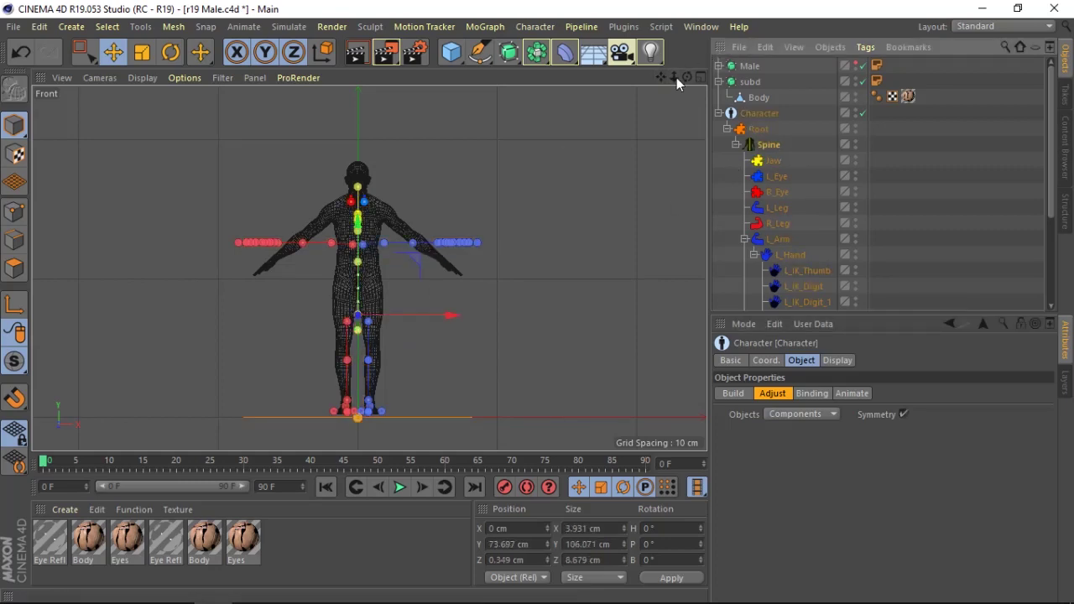
left_click_drag(676, 77, 565, 142)
left_click_drag(329, 355, 330, 193)
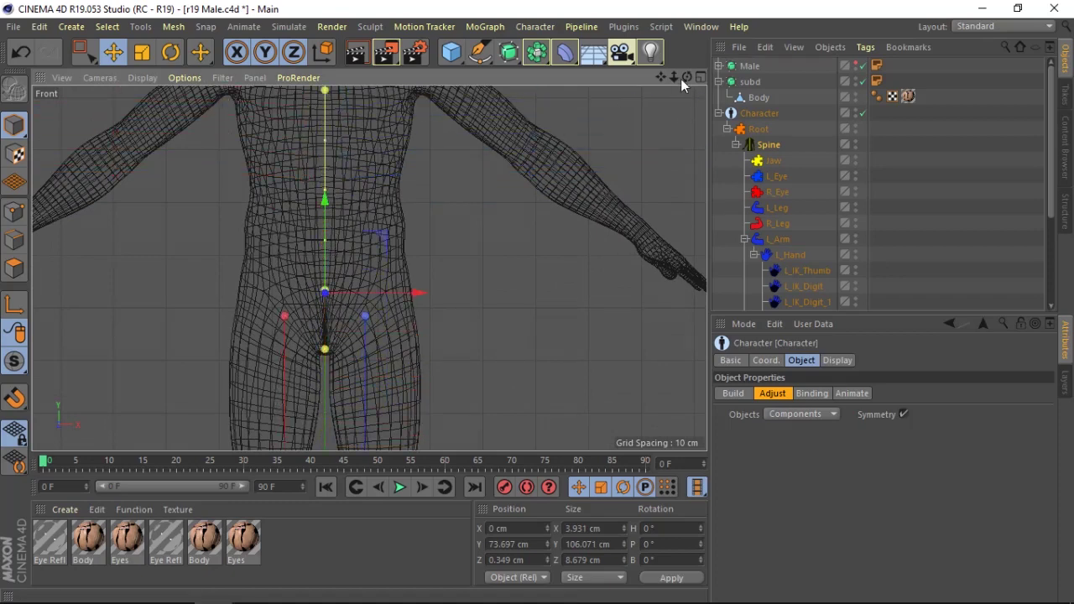
mouse_move(681, 79)
left_mouse_down()
mouse_move(662, 74)
mouse_move(398, 353)
left_mouse_up()
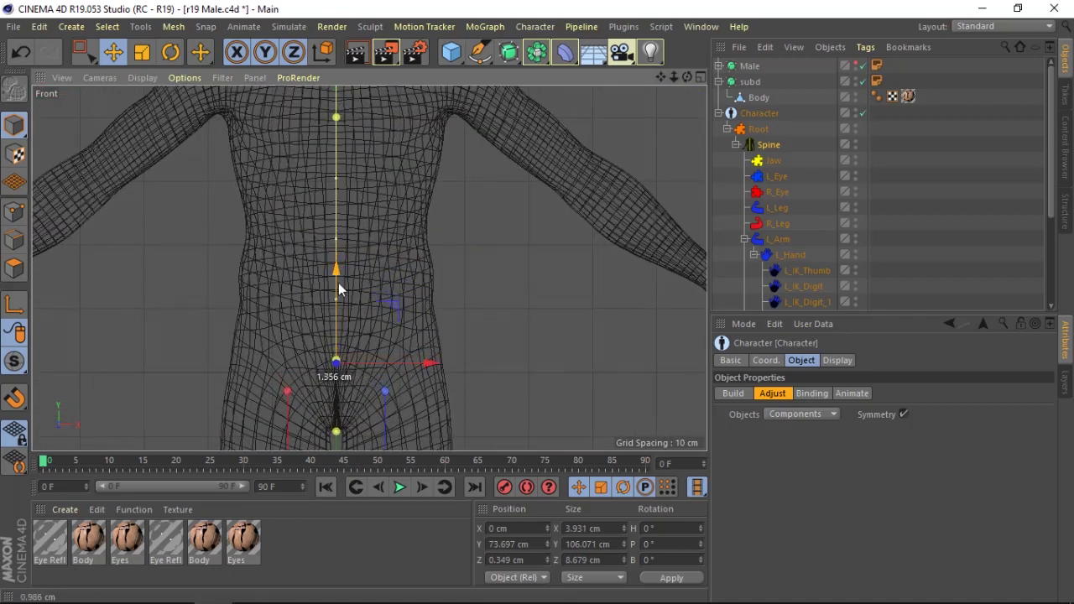
left_click_drag(338, 286, 341, 280)
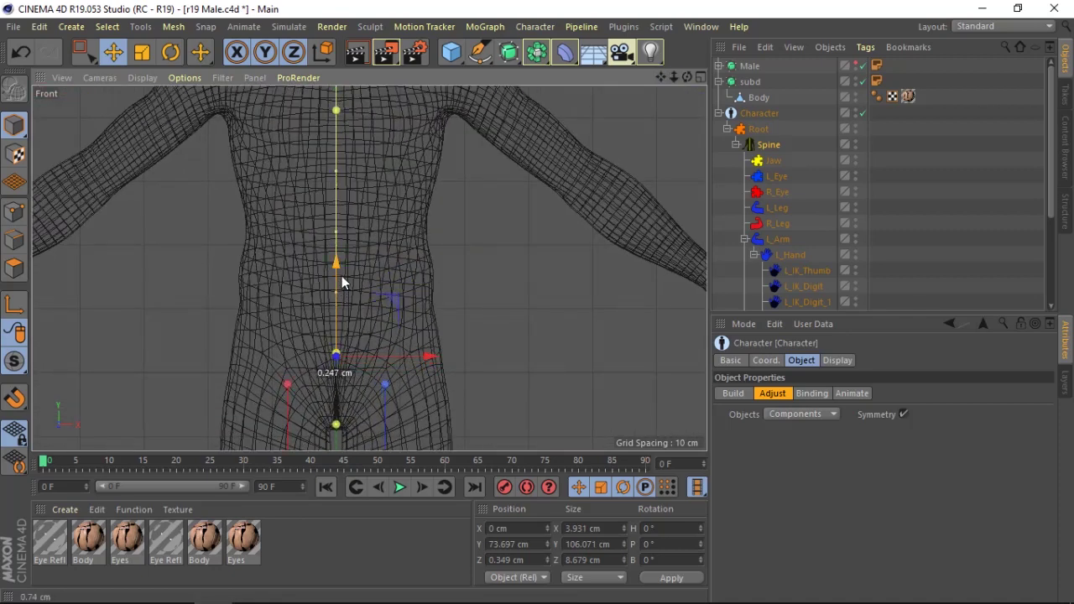
- Spread the hip joints outward into the legs and return to the four-view layout
left_click(387, 383)
mouse_move(336, 432)
left_mouse_down()
mouse_move(343, 436)
mouse_move(339, 426)
left_mouse_up()
left_click_drag(674, 74, 666, 81)
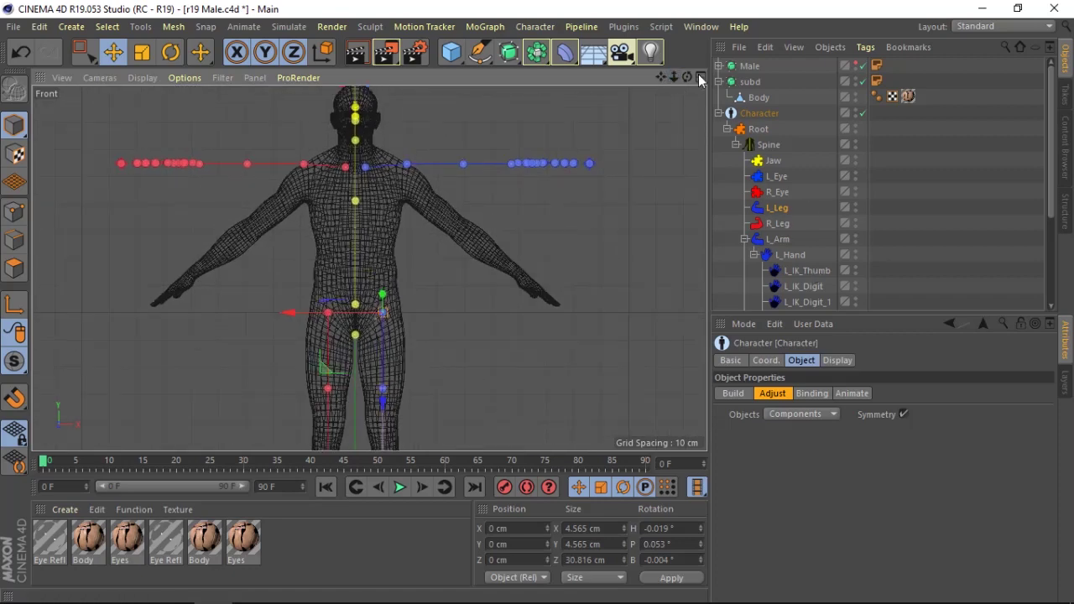
left_click(700, 77)
- In the maximized side view, nudge the hip controller and lower the chest joint into the torso
left_click(363, 271)
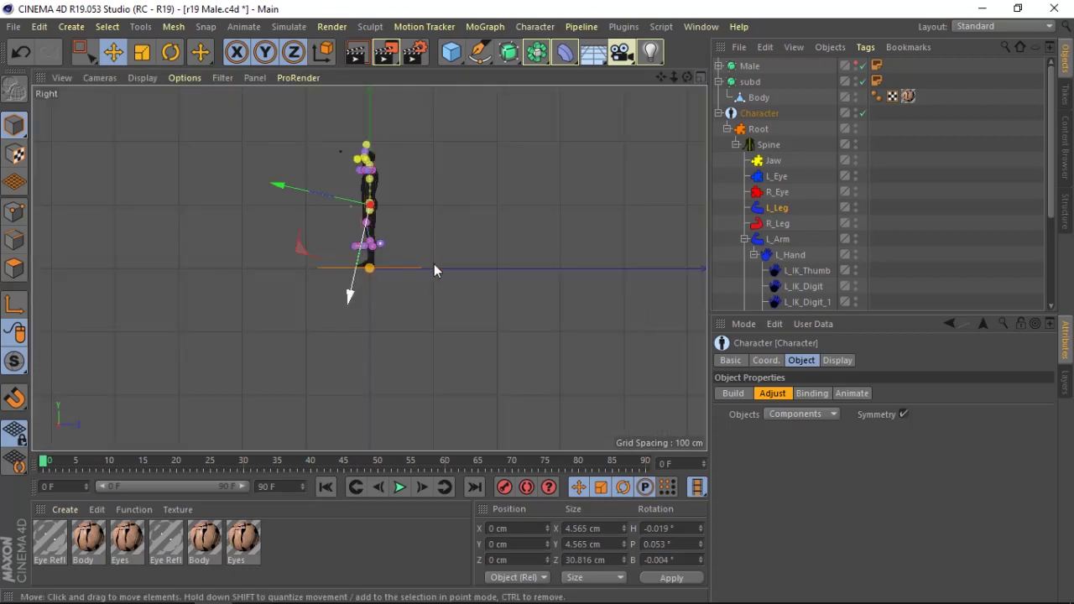
left_click_drag(667, 77, 667, 251)
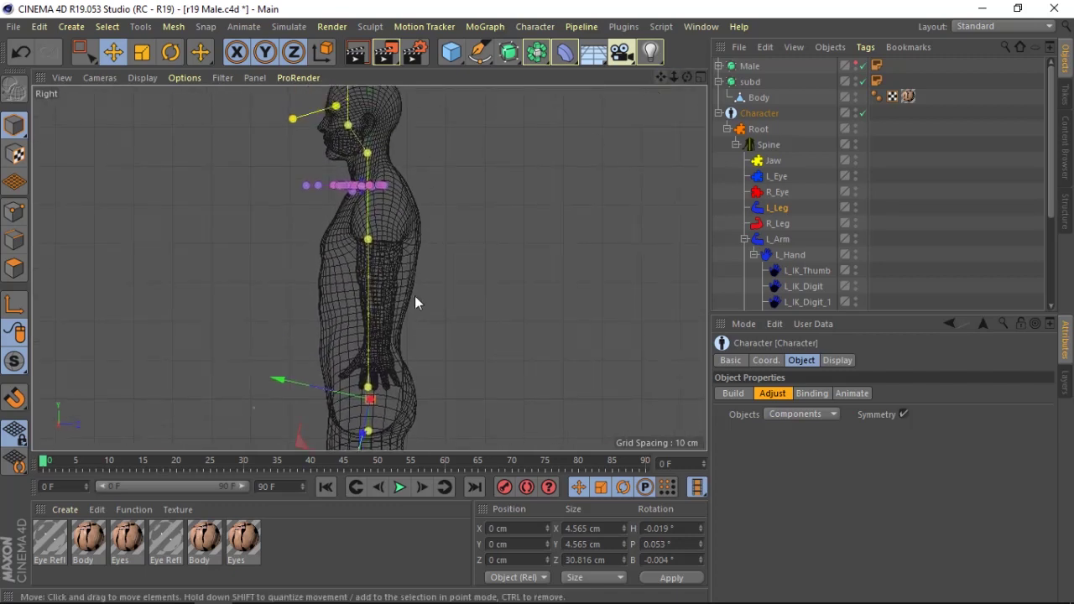
left_click(368, 384)
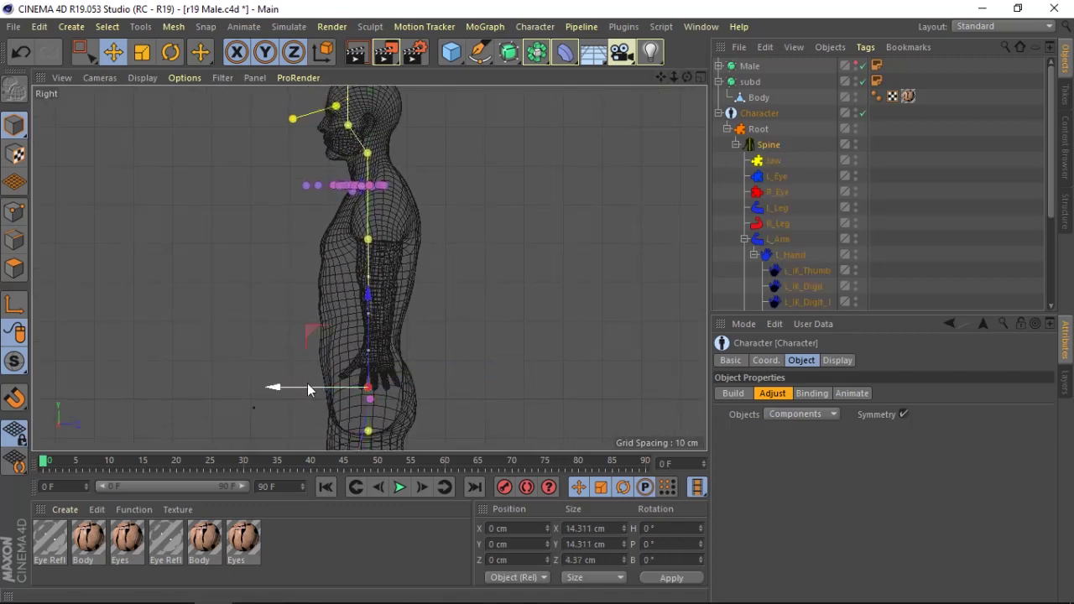
left_click_drag(307, 386, 304, 386)
left_click(369, 241)
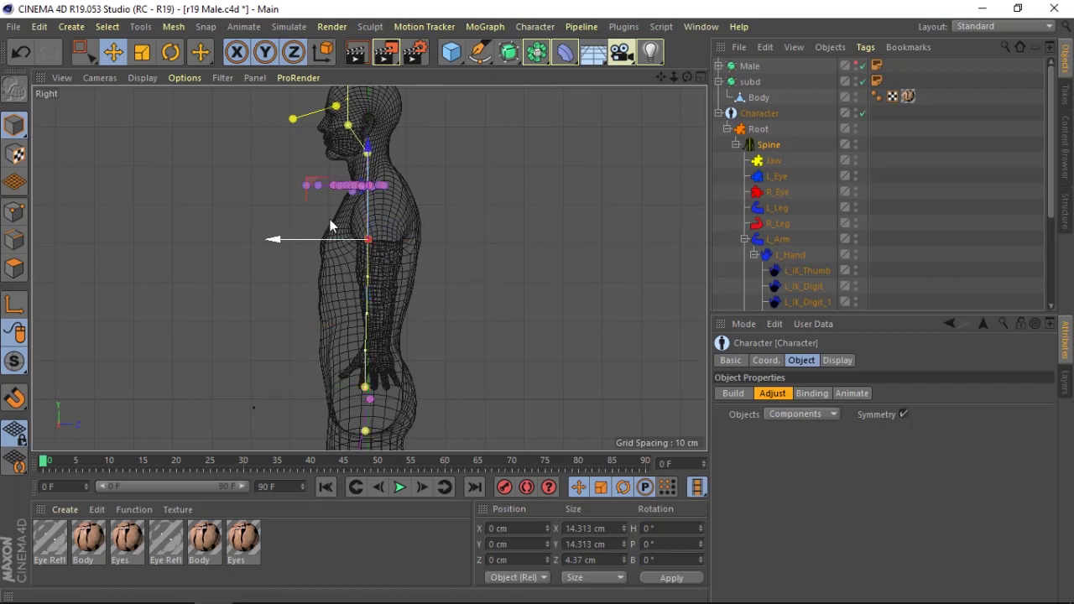
left_click_drag(314, 186, 315, 199)
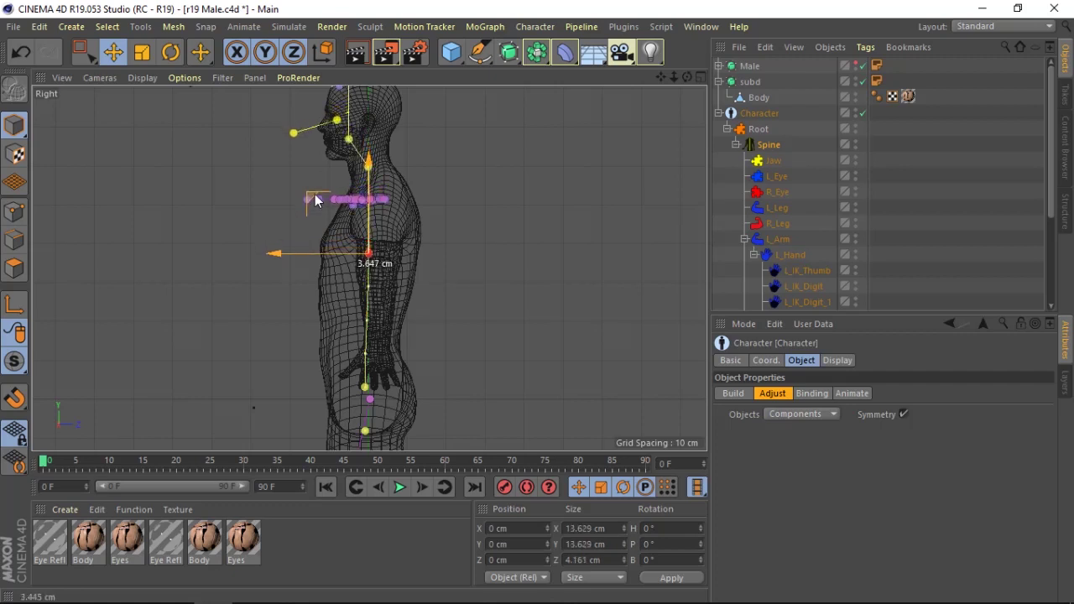
- Move the neck joint into the neck and the head joint up into the skull
left_click(370, 168)
left_click_drag(285, 158, 294, 161)
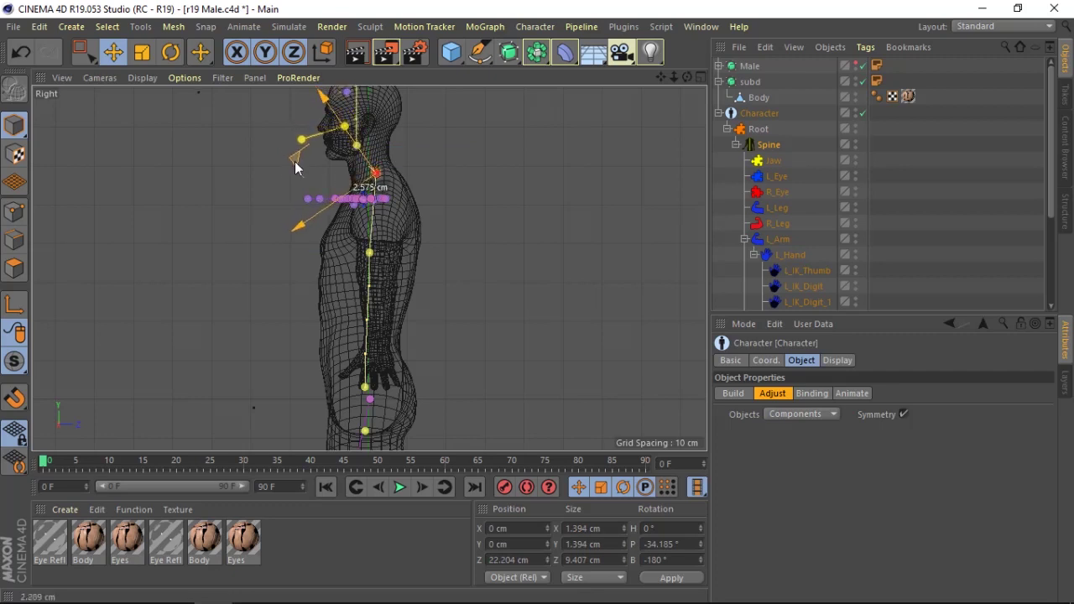
left_click_drag(293, 160, 294, 161)
left_click_drag(359, 149, 307, 87)
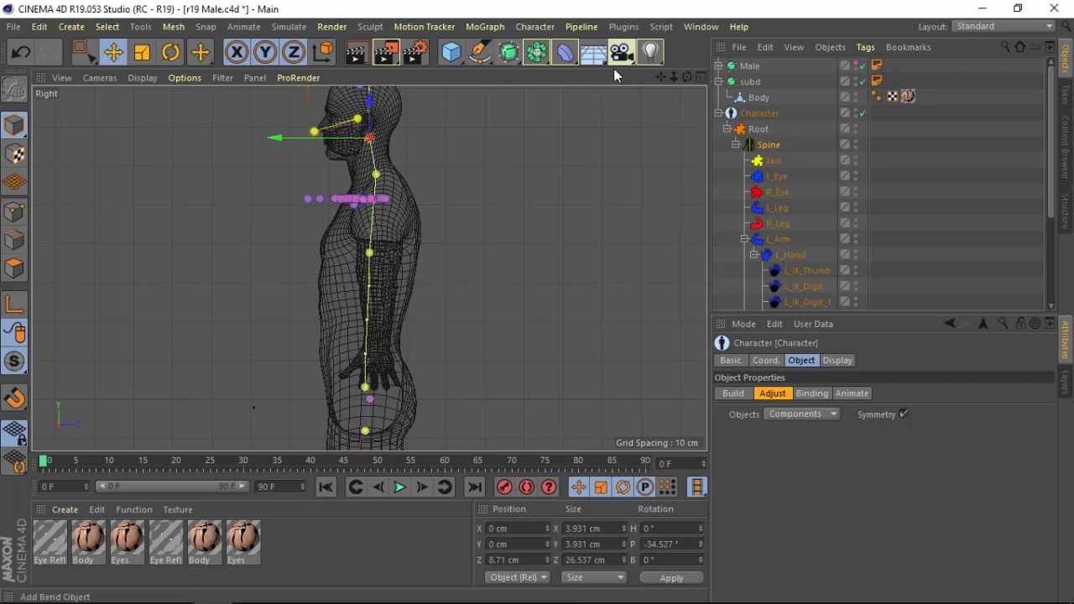
left_click_drag(661, 77, 680, 205)
- Move the jaw joints down the jaw line so the jaw end sits at the chin
left_click_drag(369, 268, 677, 74)
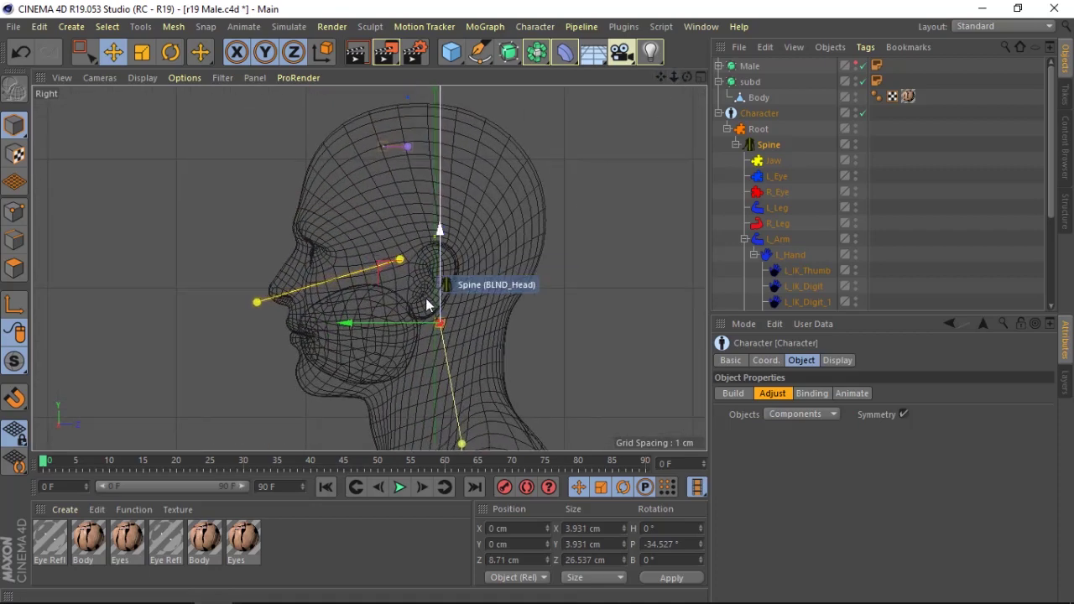
left_click_drag(400, 264, 388, 296)
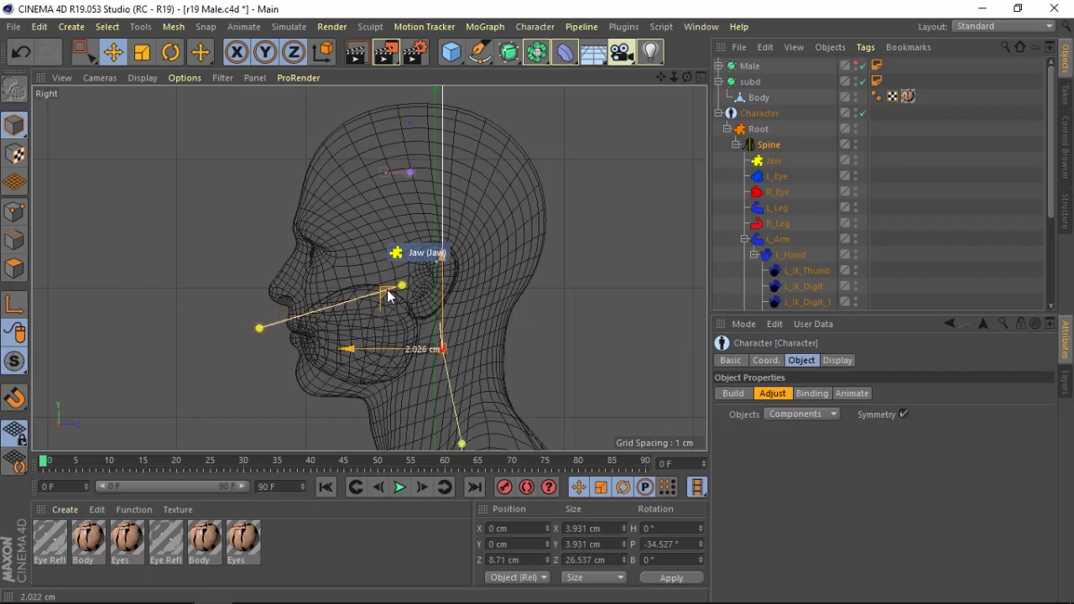
left_click(404, 286)
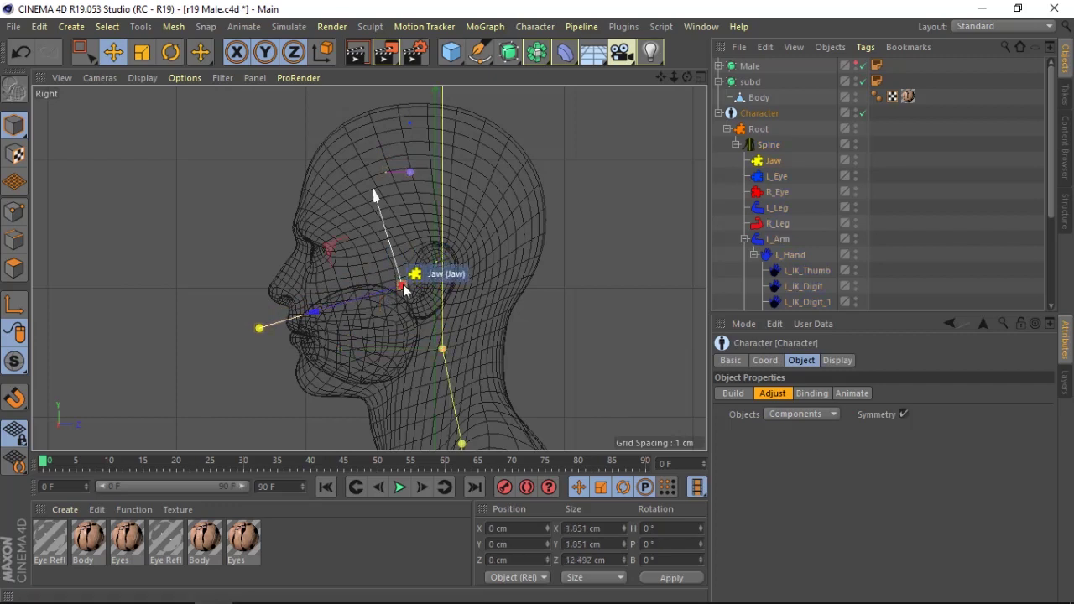
mouse_move(334, 291)
left_mouse_down()
mouse_move(318, 315)
mouse_move(311, 307)
mouse_move(360, 308)
left_mouse_up()
left_click(242, 389)
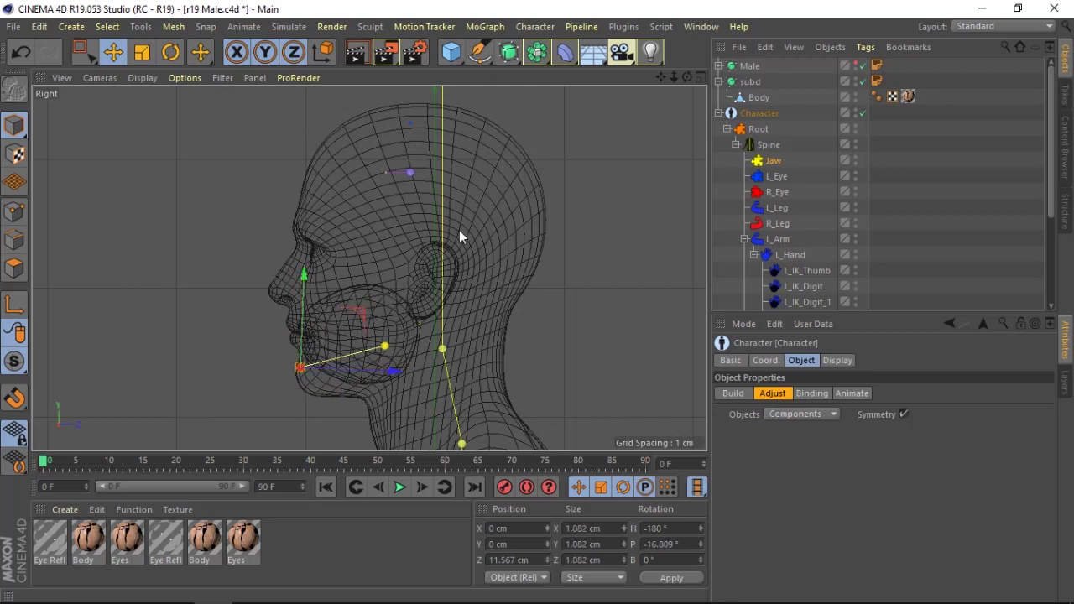
- Lower the BLND_Head_Tip joint onto the top of the skull
left_click_drag(660, 77, 656, 215)
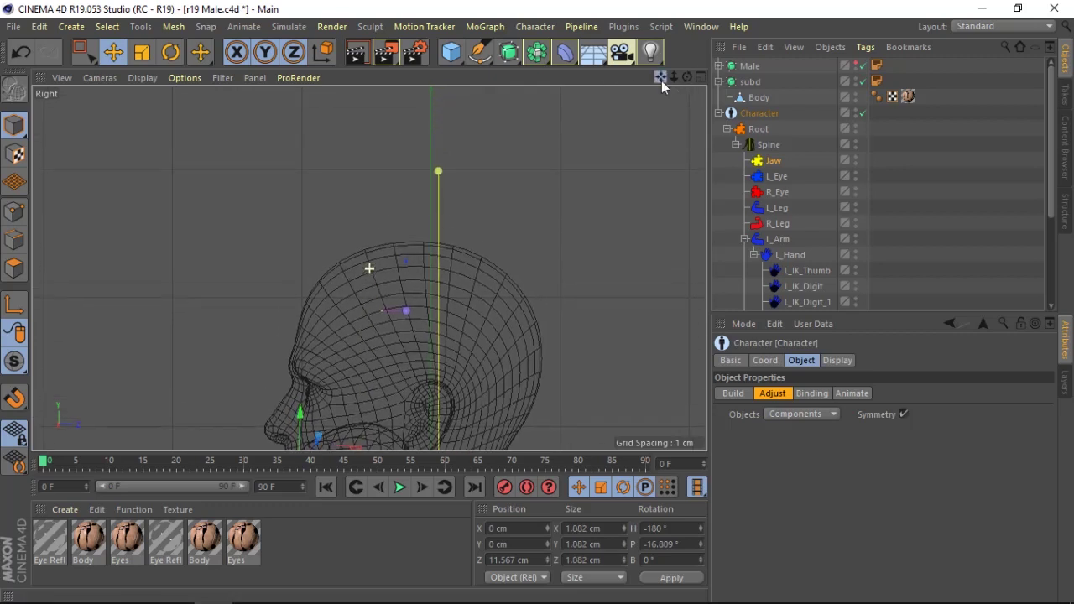
left_click(442, 172)
left_click_drag(440, 171, 435, 211)
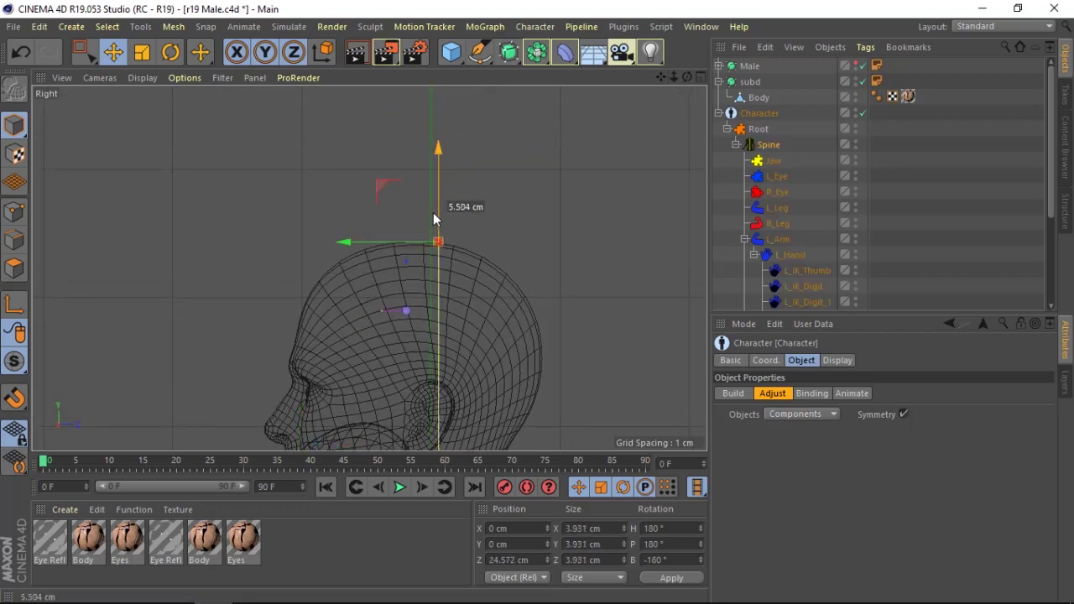
left_click_drag(673, 77, 668, 77)
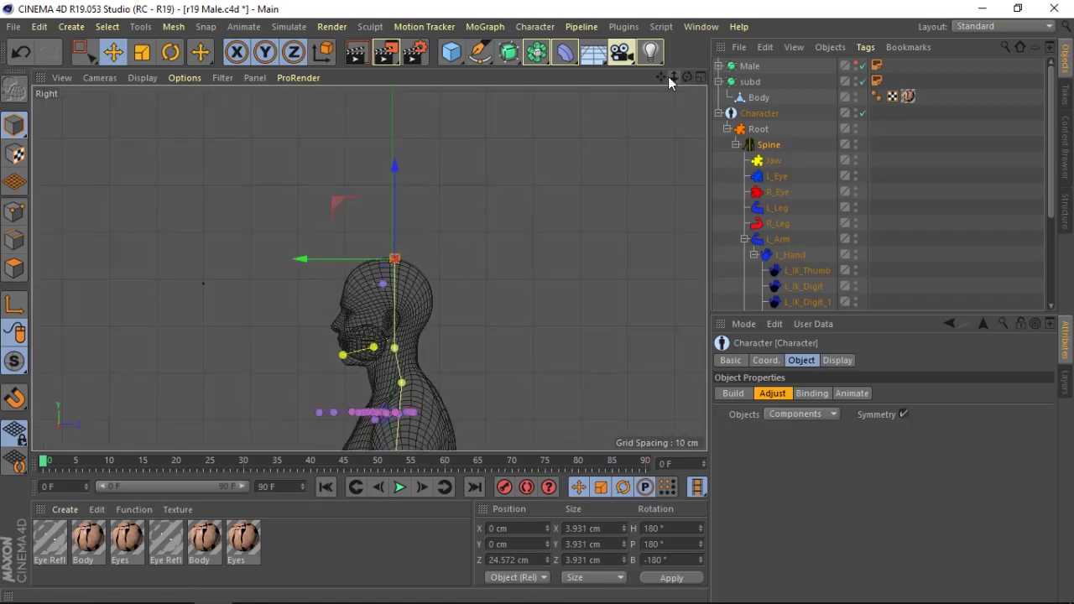
- Try a left hip joint move and undo it, then move the knee joint down to the knee
middle_click_drag(369, 268, 573, 208, "alt")
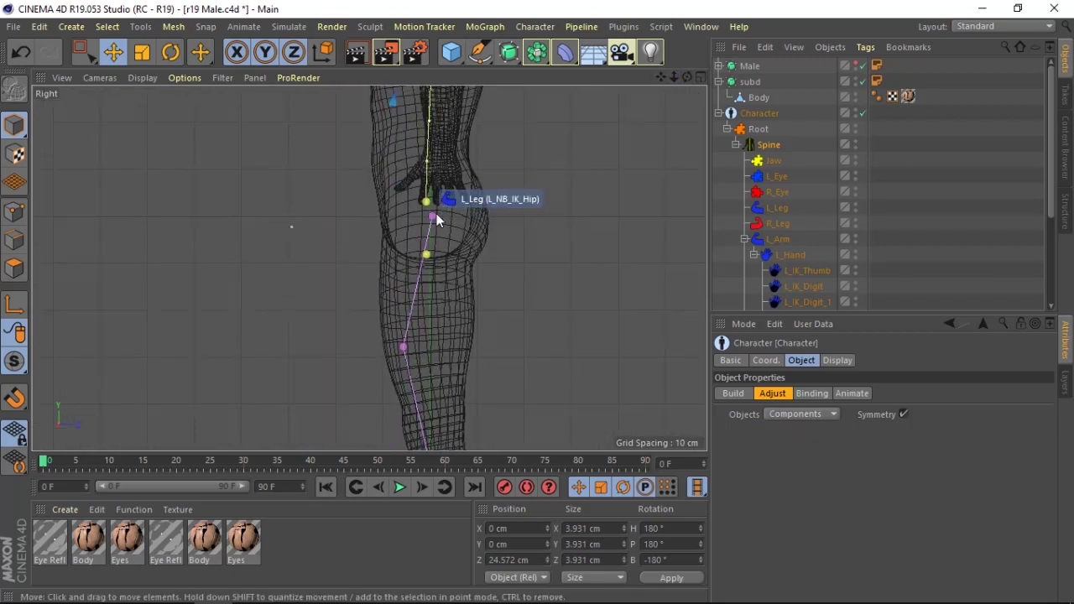
left_click(433, 211)
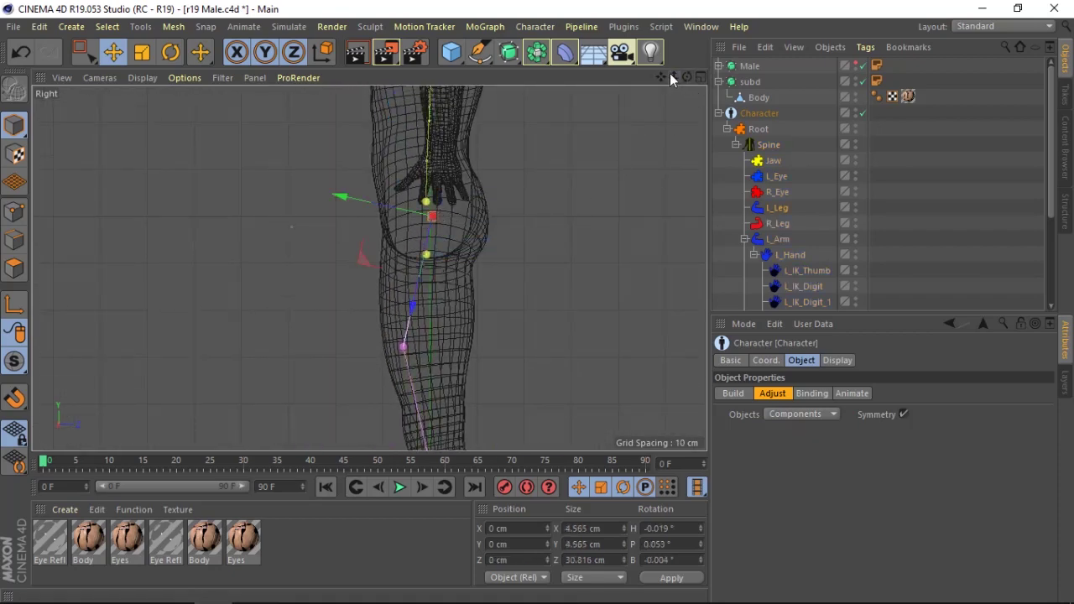
left_click_drag(659, 80, 640, 90)
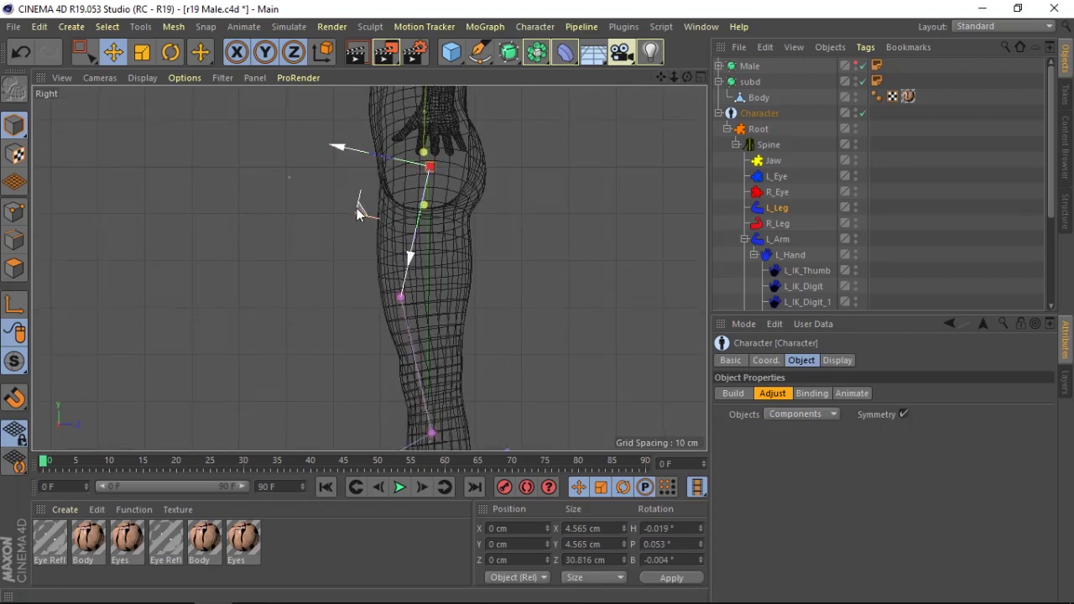
left_click_drag(361, 207, 350, 219)
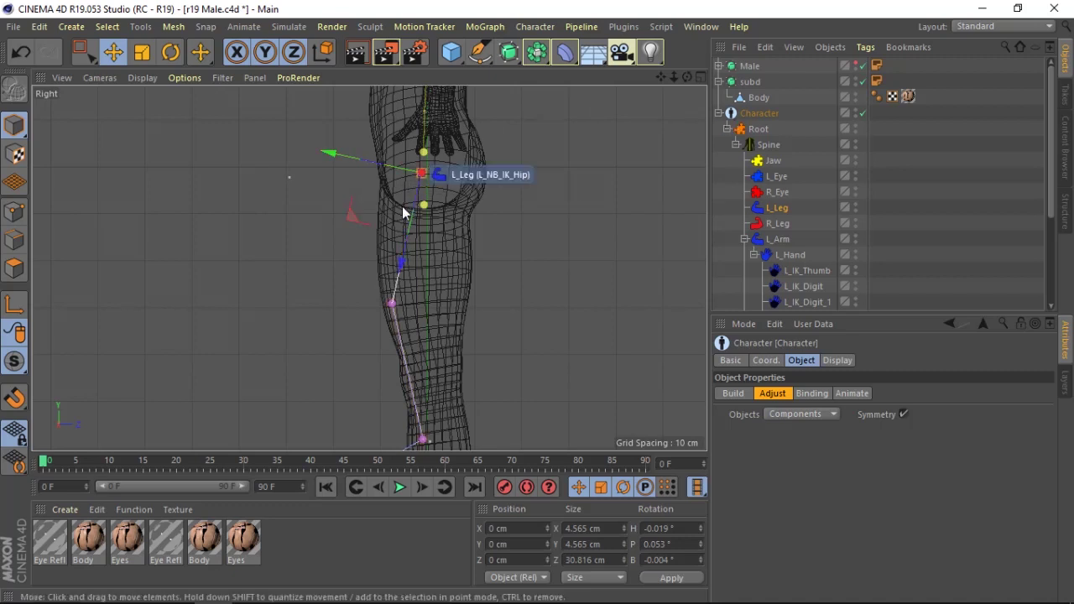
key("ctrl+z")
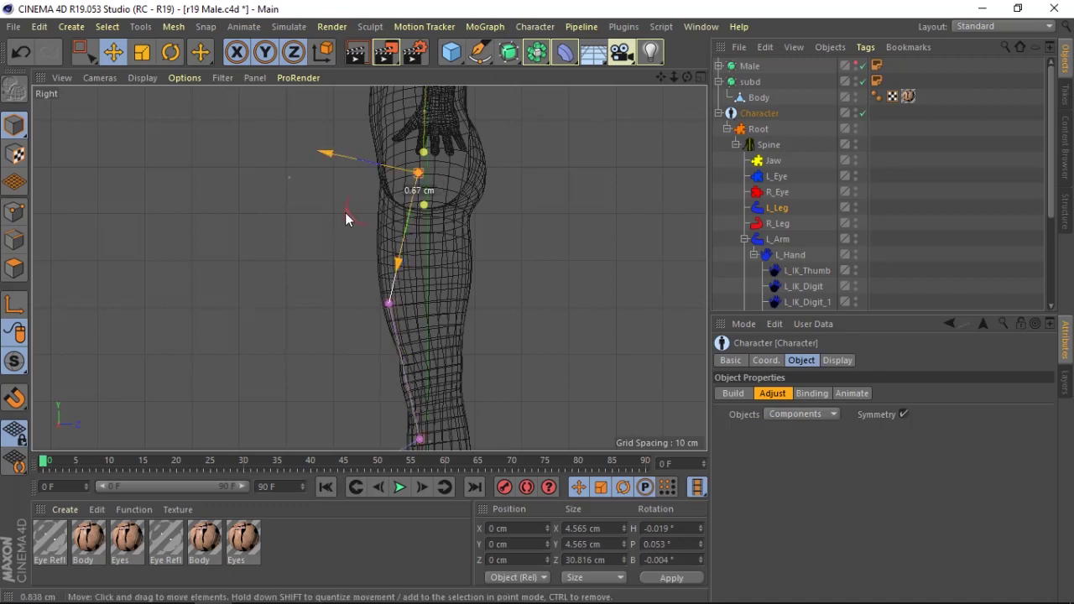
left_click_drag(667, 77, 651, 101)
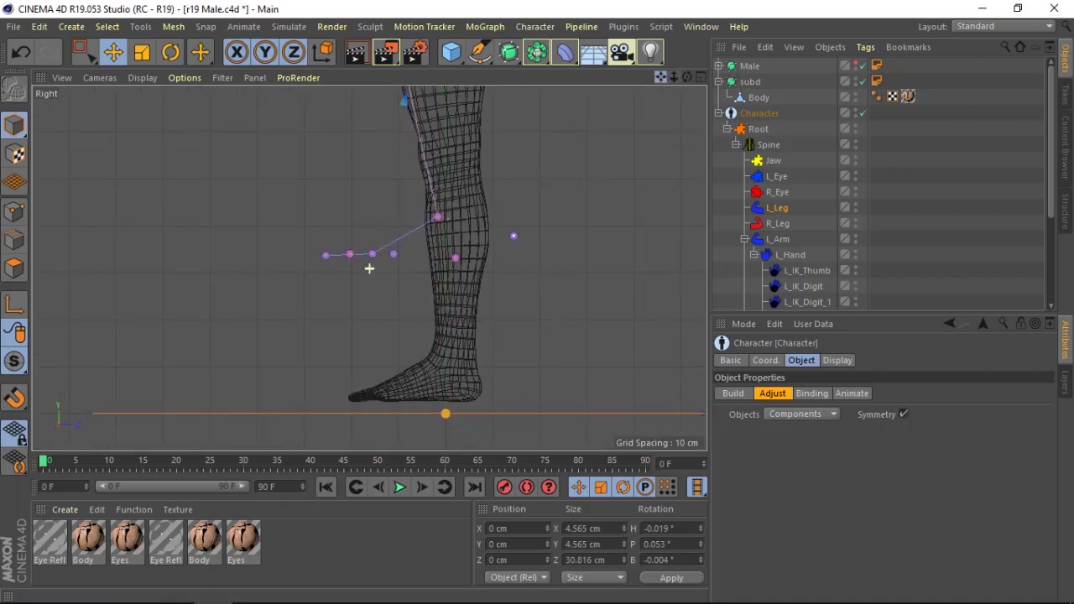
left_click(416, 258)
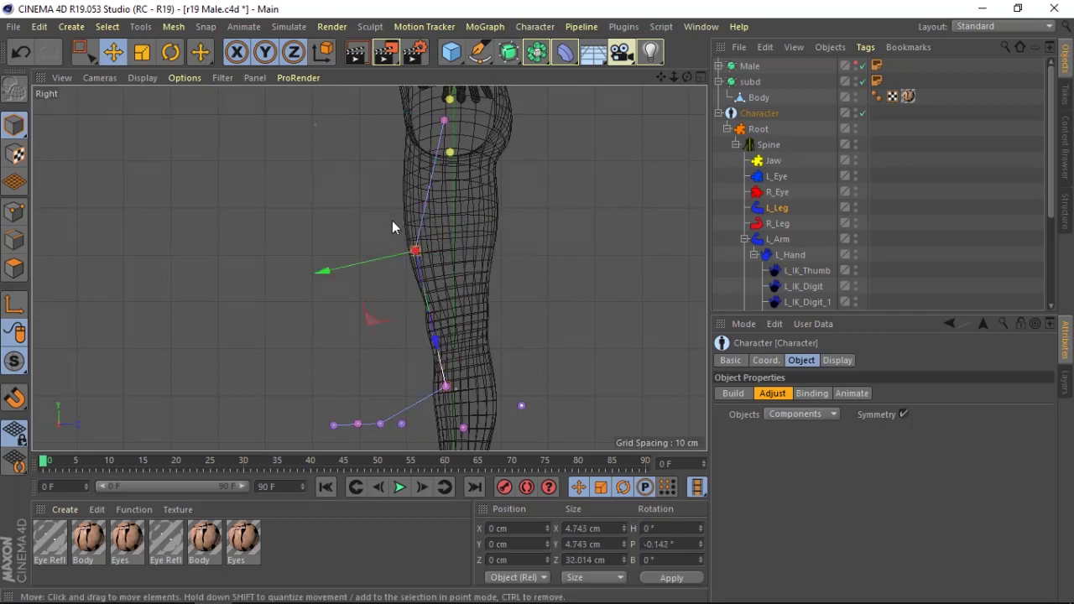
mouse_move(377, 326)
left_mouse_down()
mouse_move(402, 413)
mouse_move(427, 397)
left_mouse_up()
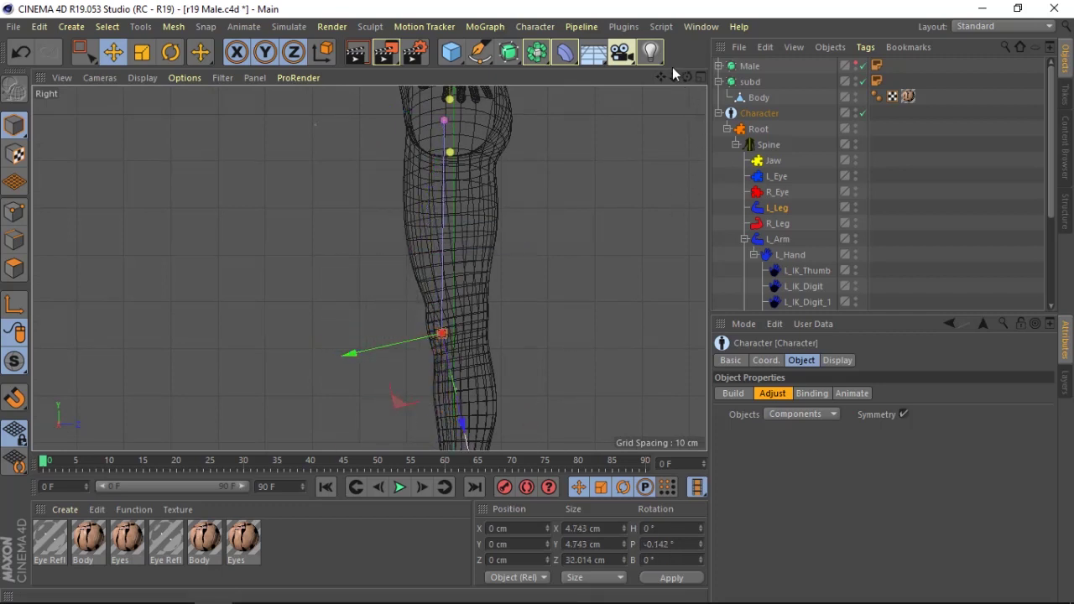
- Place the left ankle joint at the ankle and the toe and toe-tip joints along the foot
mouse_move(661, 77)
left_mouse_down()
mouse_move(369, 268)
mouse_move(448, 359)
left_mouse_up()
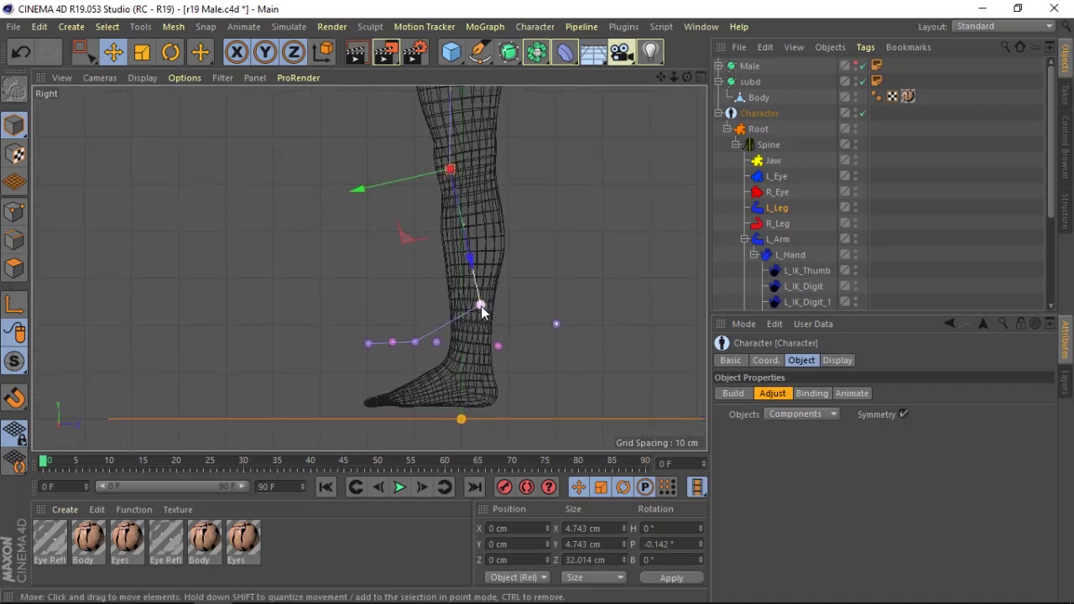
mouse_move(481, 306)
left_mouse_down()
mouse_move(421, 426)
mouse_move(428, 442)
left_mouse_up()
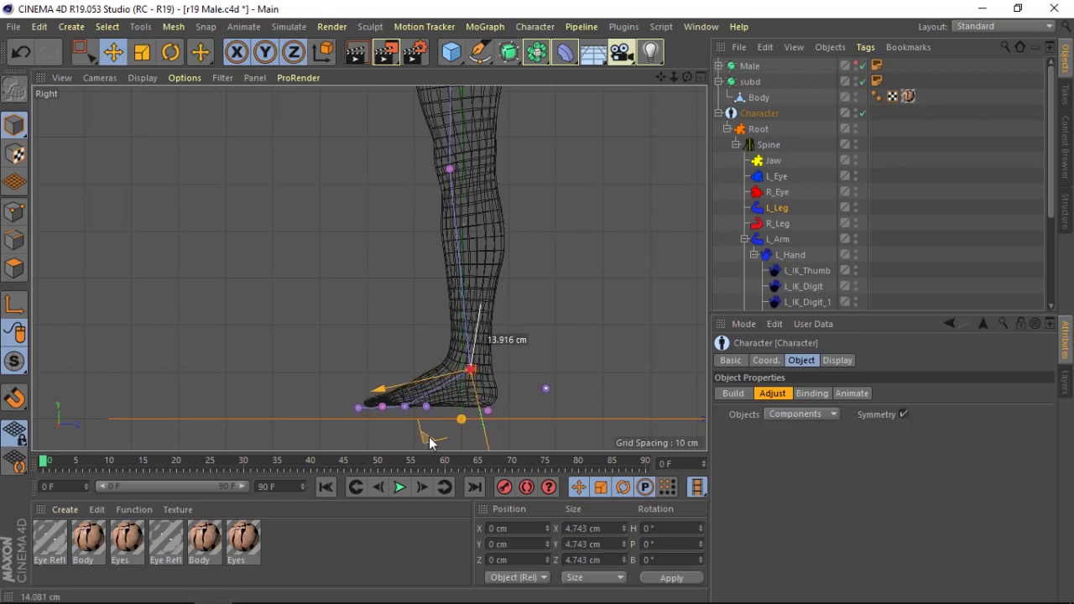
left_click_drag(429, 442, 428, 443)
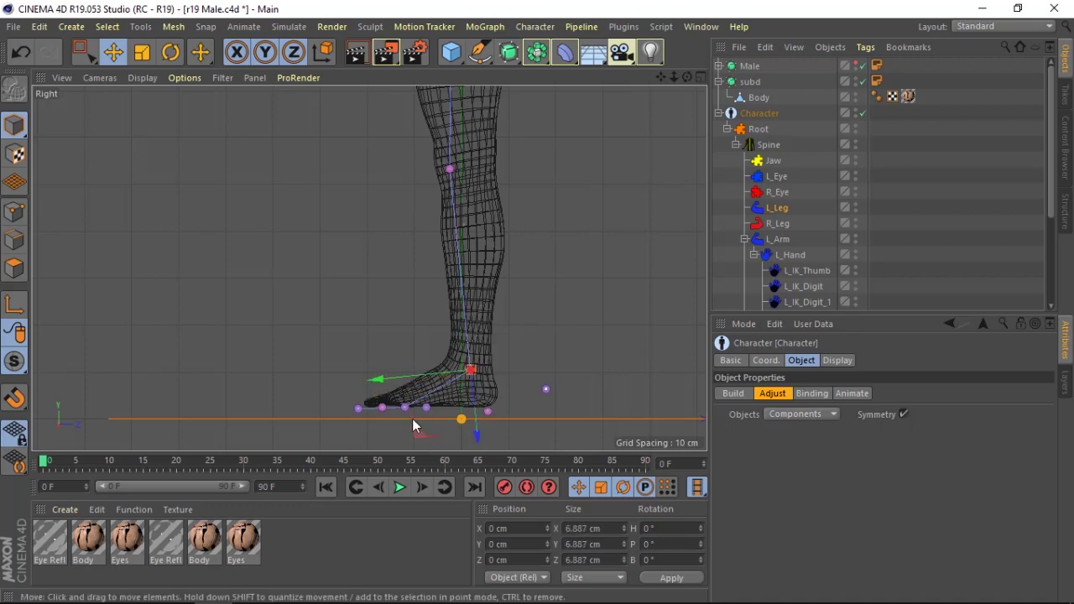
left_click(404, 407)
left_click_drag(349, 357, 351, 347)
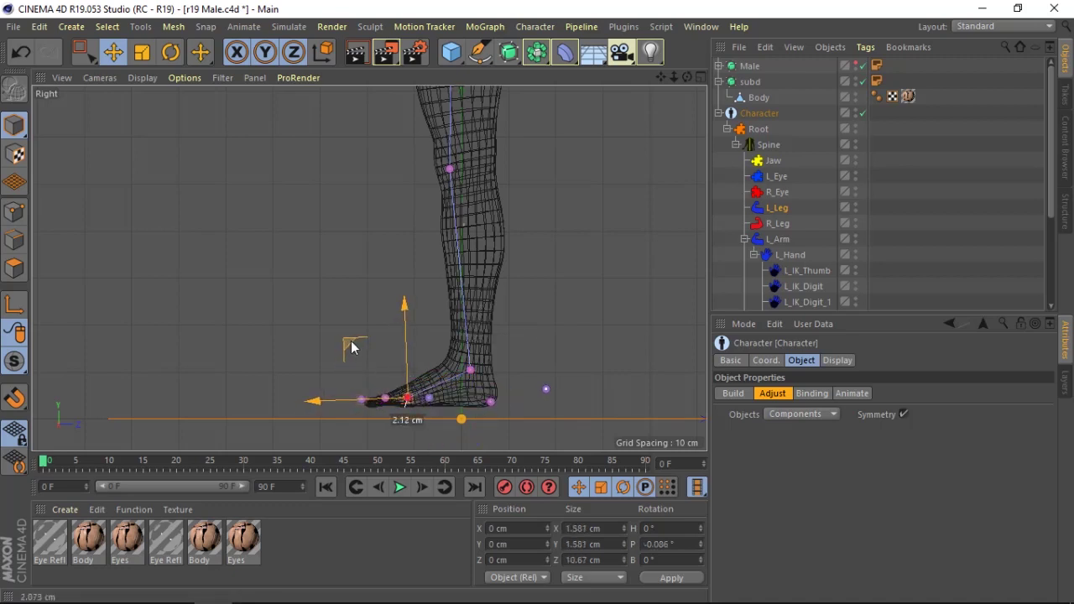
left_click(363, 399)
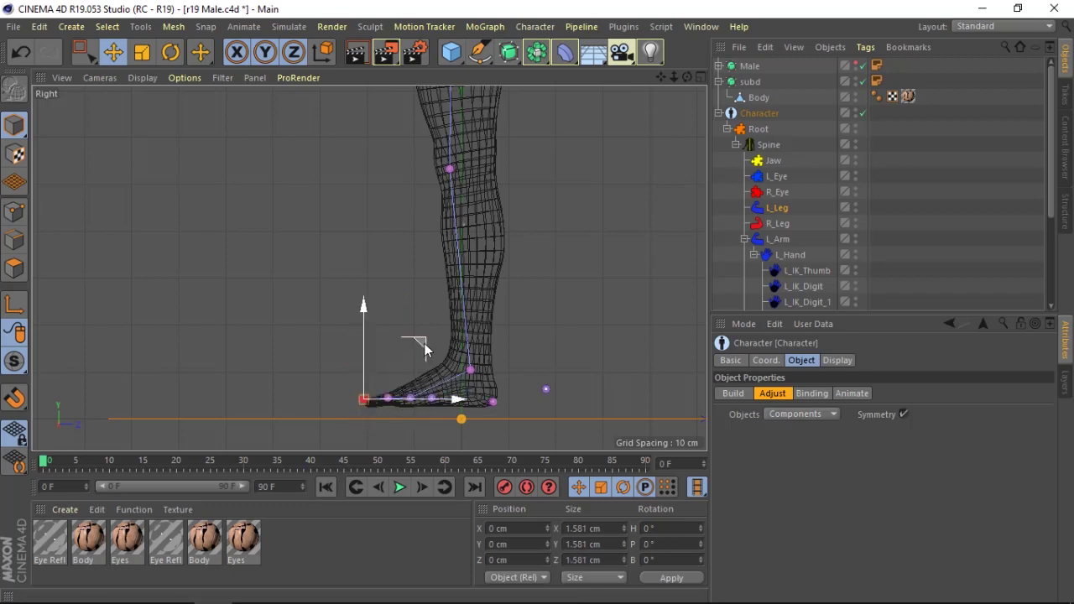
left_click_drag(424, 351, 429, 352)
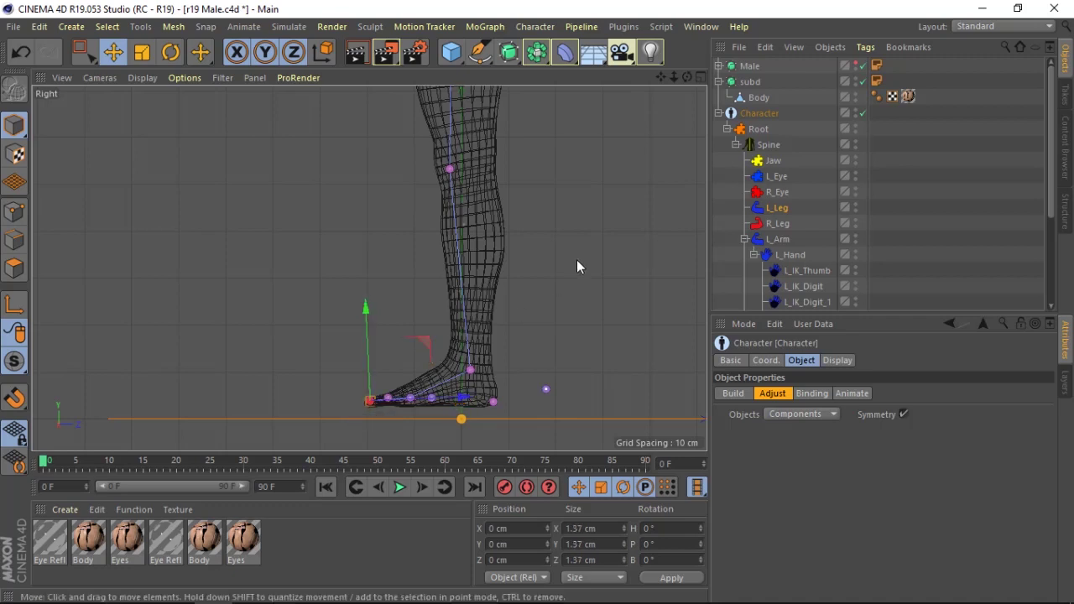
left_click(551, 308)
- In the maximized Front view, shift the L_Leg hip joint slightly sideways to fit the thigh
left_click(702, 77)
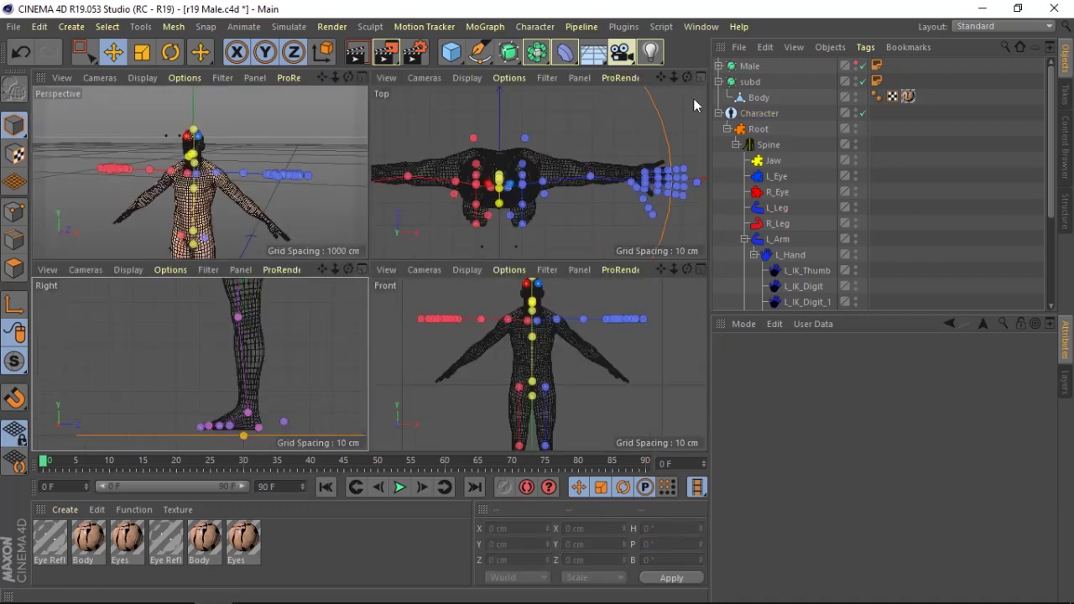
key("F4")
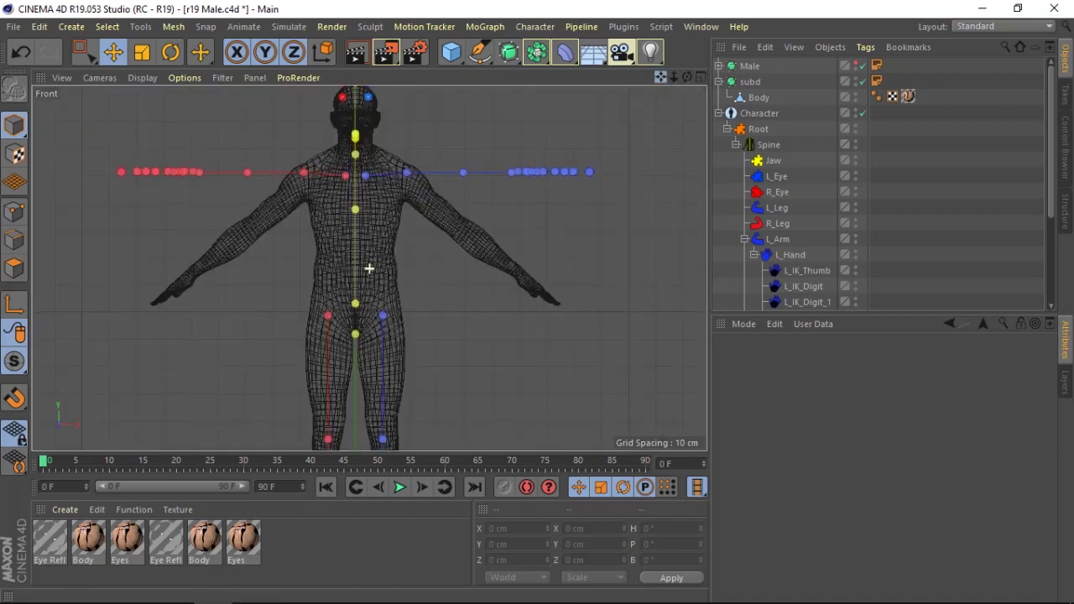
left_click_drag(673, 76, 713, 77)
left_click_drag(662, 76, 661, 75)
left_click(398, 117)
left_click(397, 125)
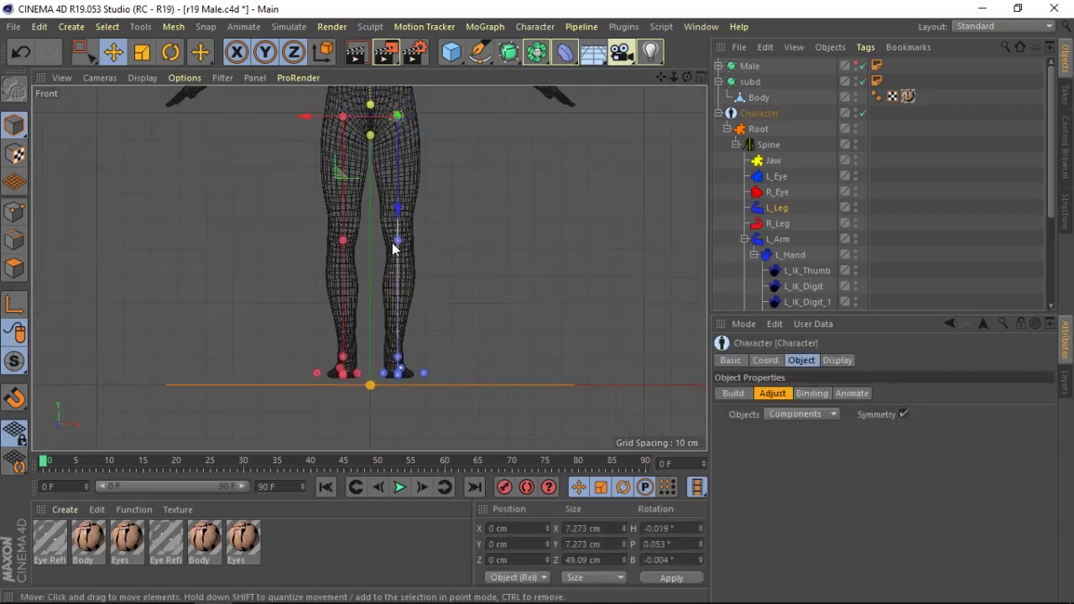
left_click_drag(674, 76, 369, 268)
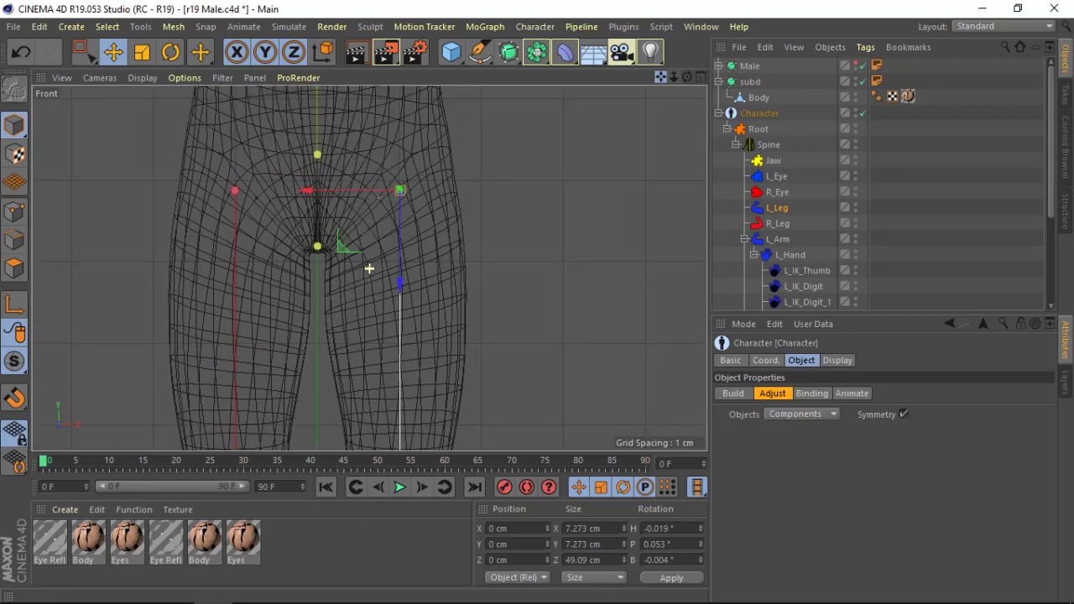
left_click_drag(324, 192, 318, 194)
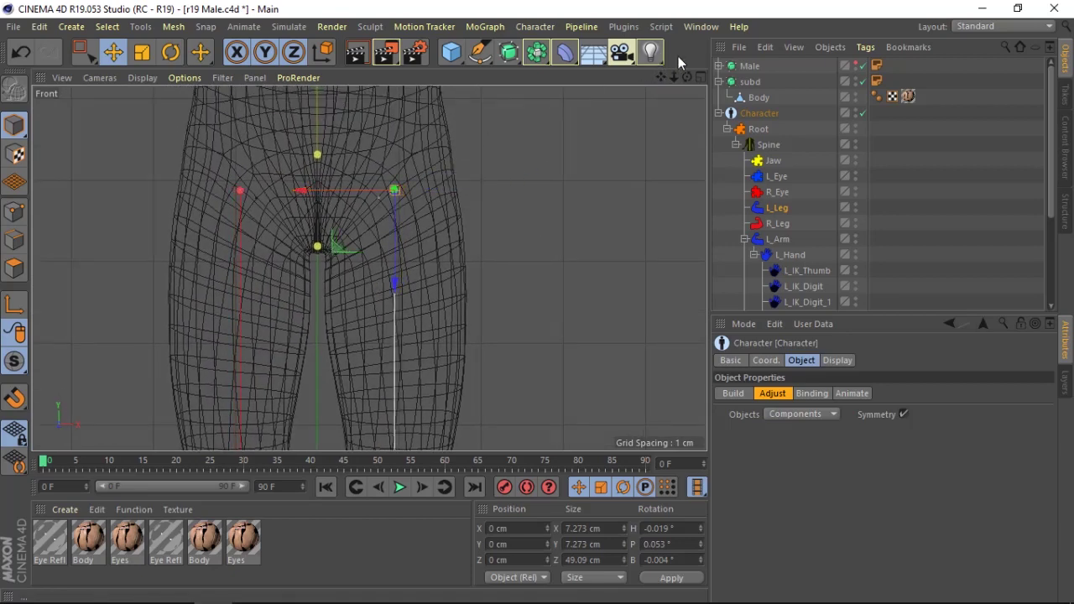
- Pull the left foot's side pivot controllers in to the foot's outer and inner edges
left_click_drag(662, 84, 369, 268)
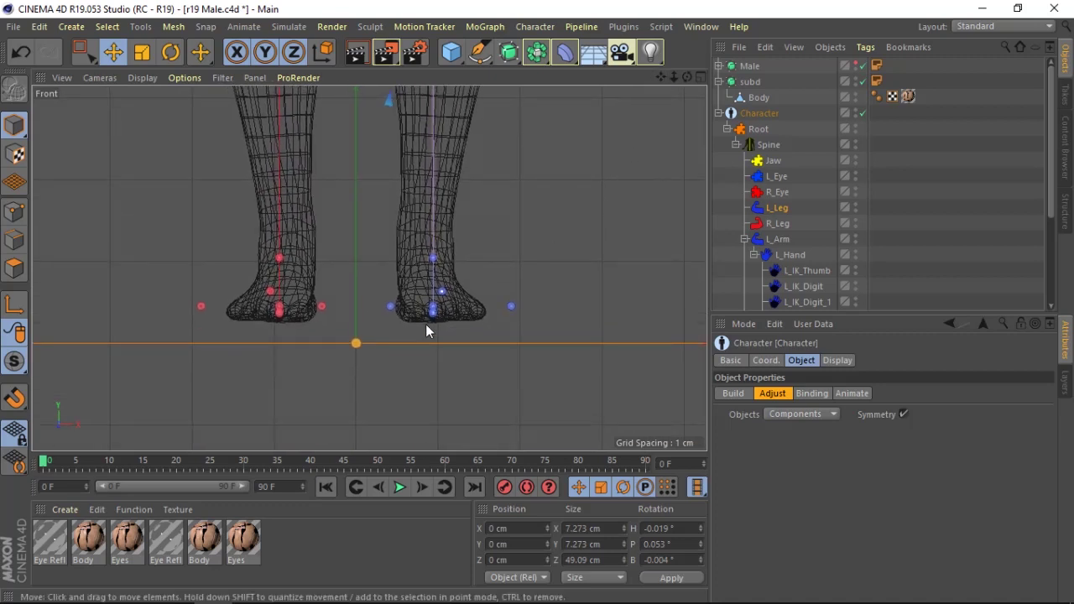
left_click(512, 306)
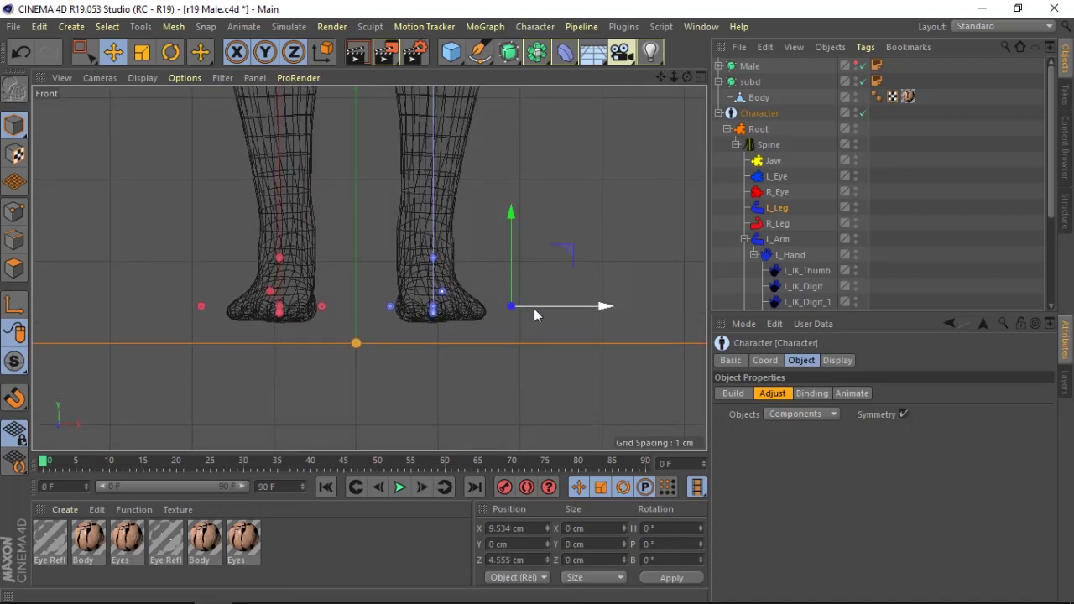
left_click_drag(523, 310, 515, 314)
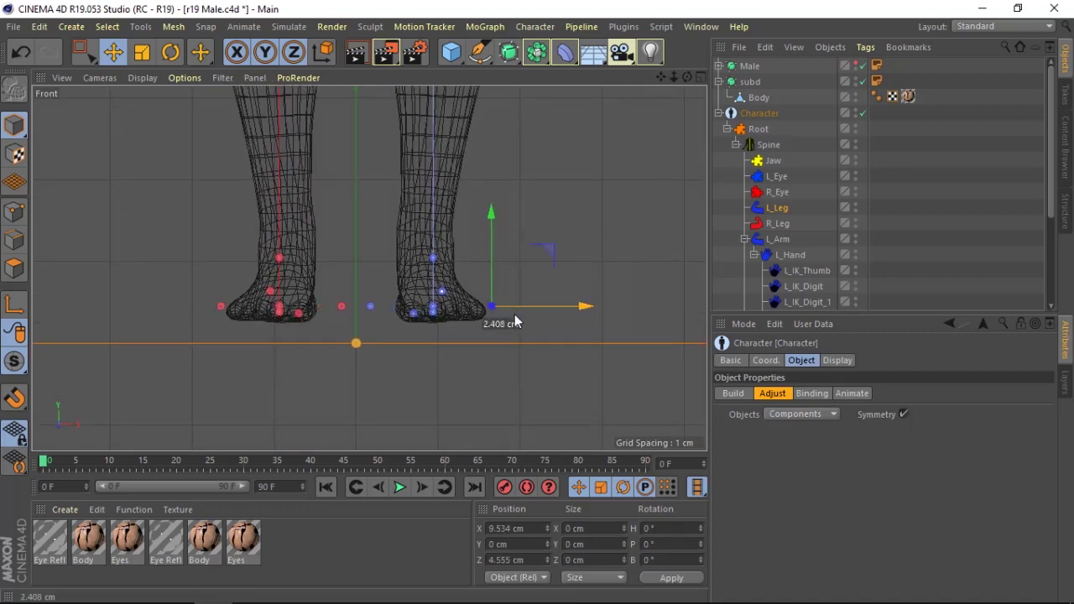
left_click_drag(391, 307, 412, 314)
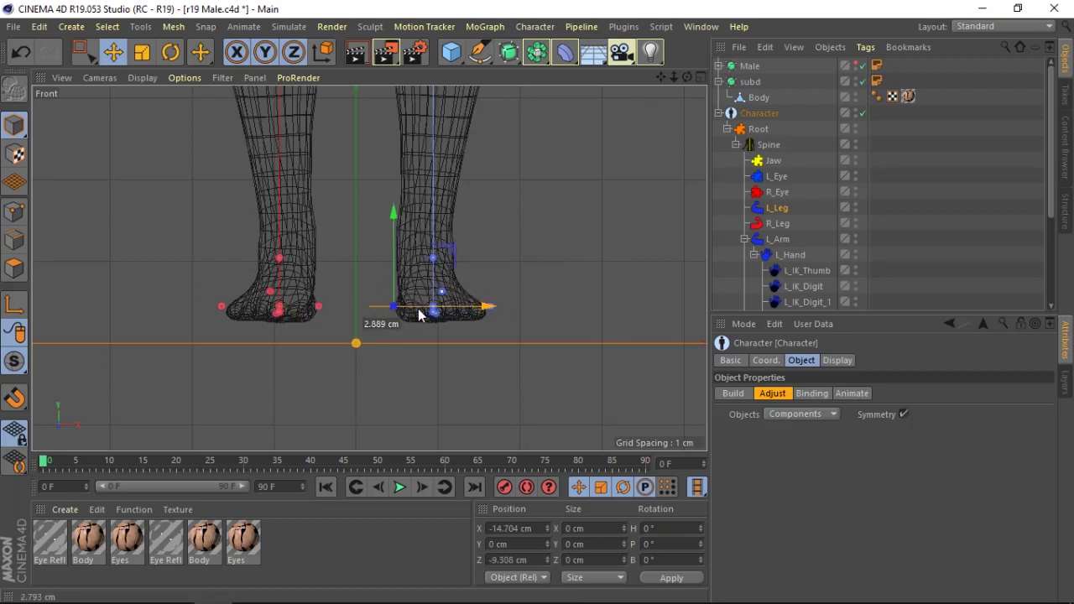
left_click(699, 78)
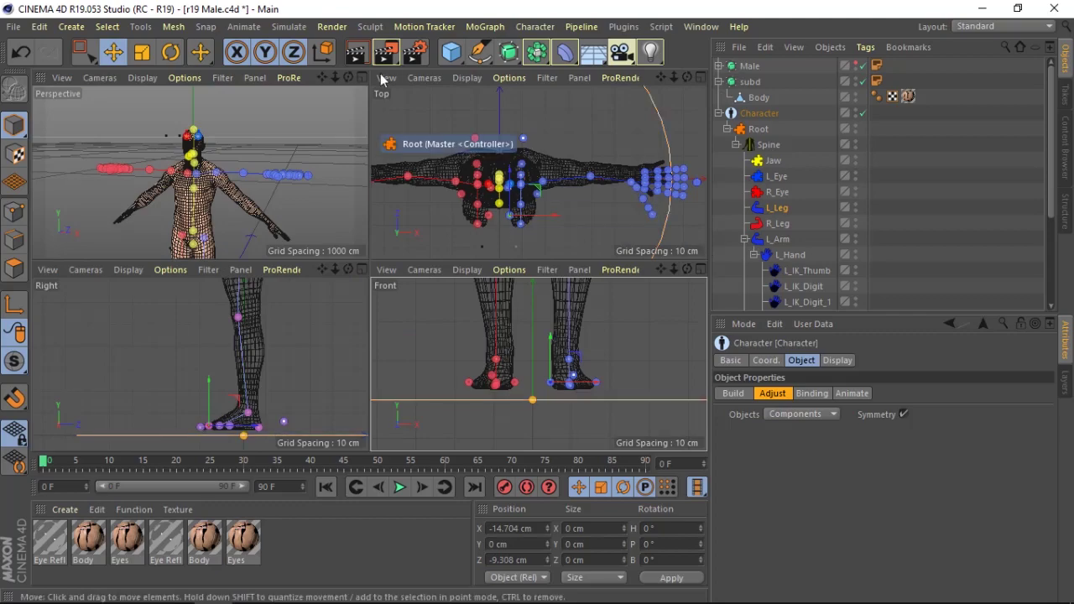
- Orbit the maximized Perspective view around the feet and torso to check the joint fit, selecting Root
left_click(360, 80)
left_click_drag(631, 78, 687, 78)
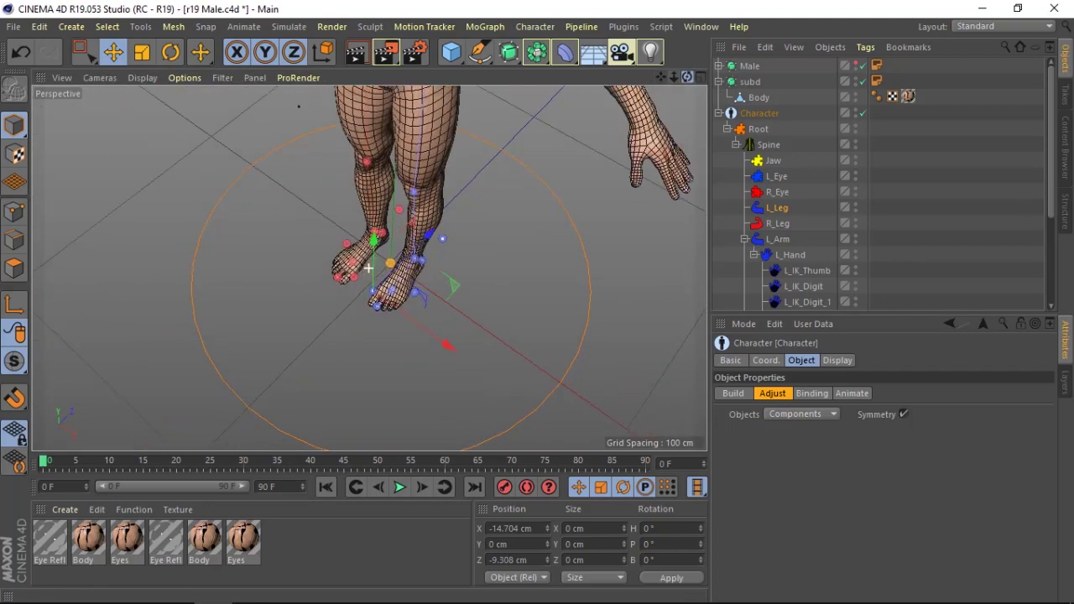
left_click_drag(367, 268, 369, 269, "alt")
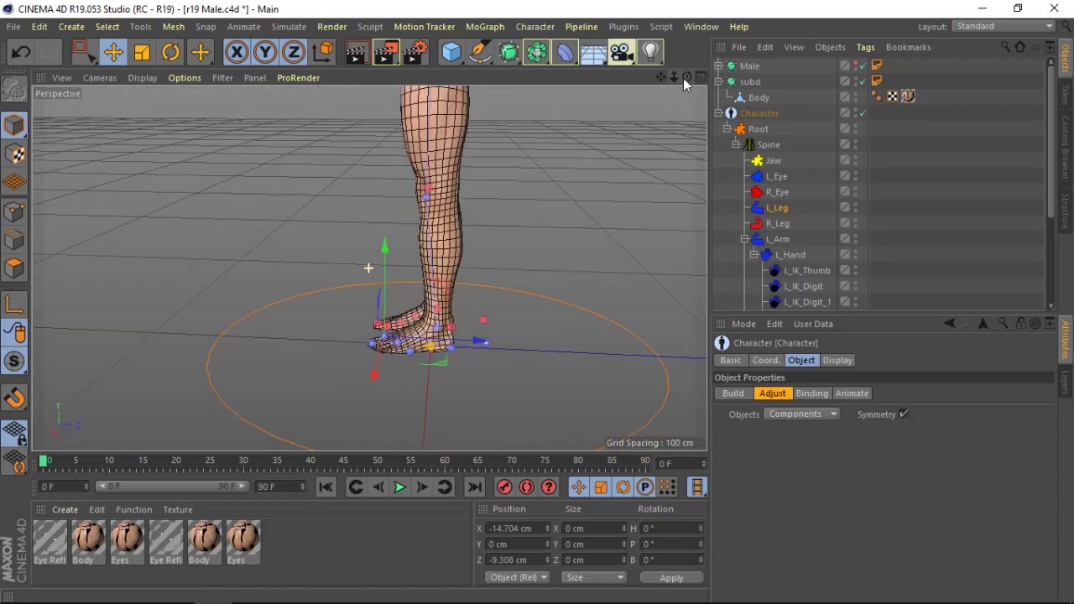
left_click(452, 348)
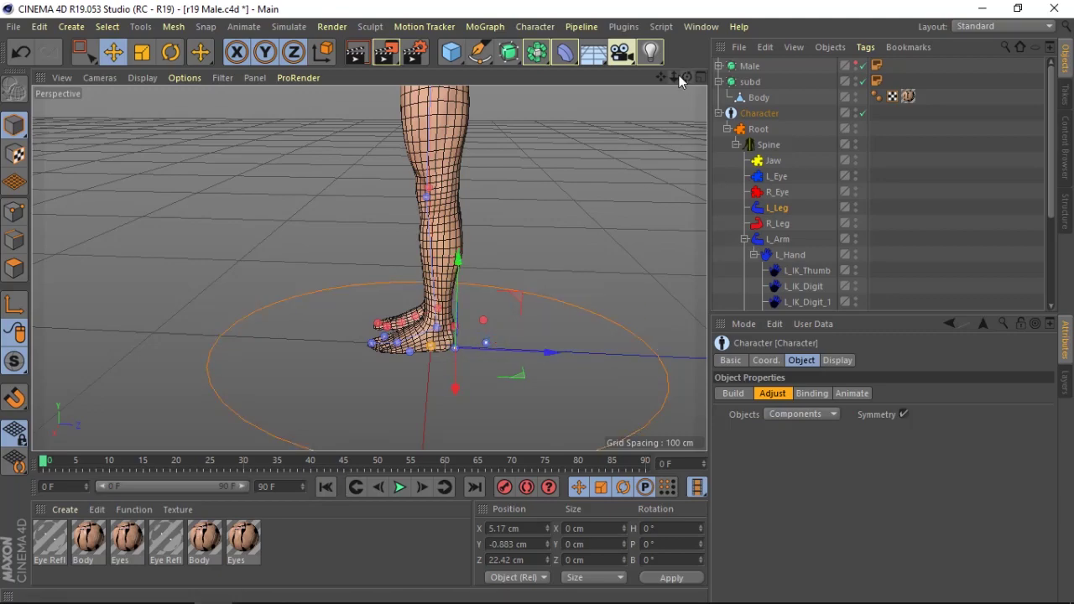
left_click_drag(662, 78, 662, 126)
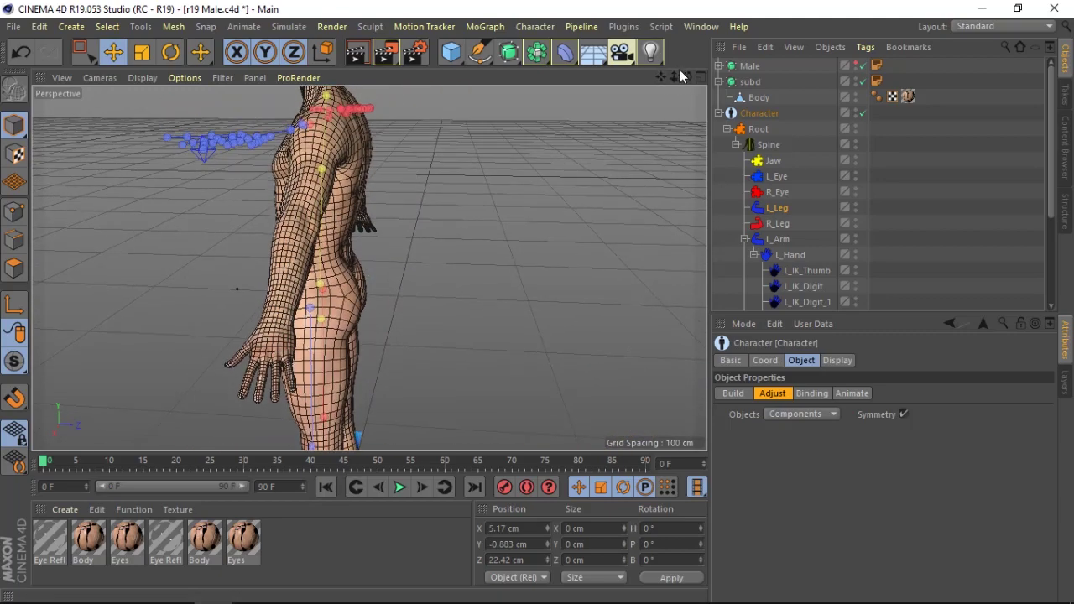
mouse_move(686, 77)
left_mouse_down()
mouse_move(637, 77)
mouse_move(669, 73)
left_mouse_up()
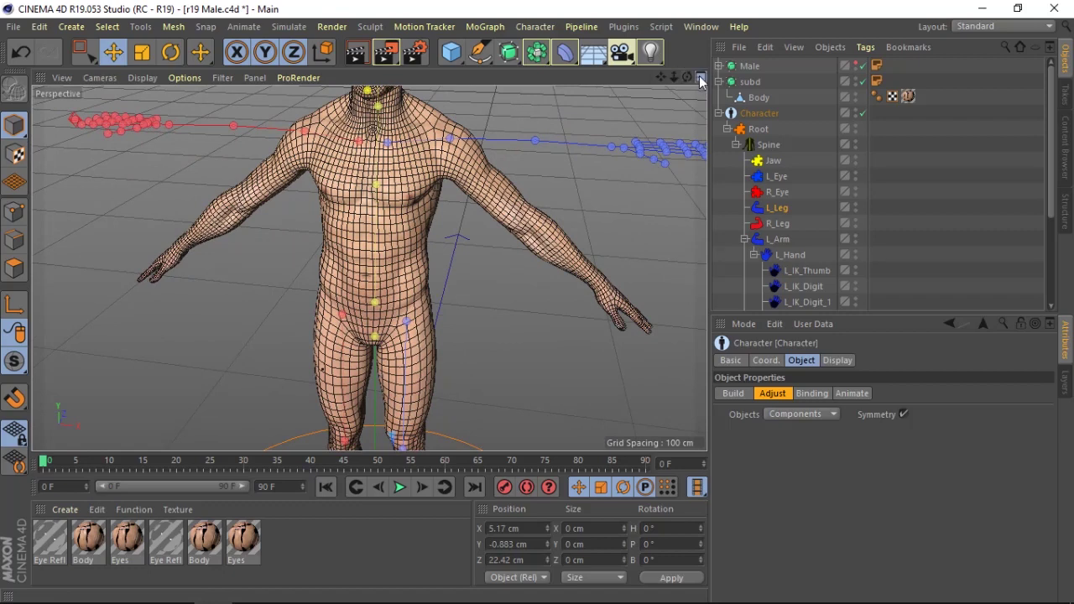
left_click(700, 77)
- In the maximized Top view, move the L_Arm shoulder controller so the arm chain follows the arm
left_click(700, 77)
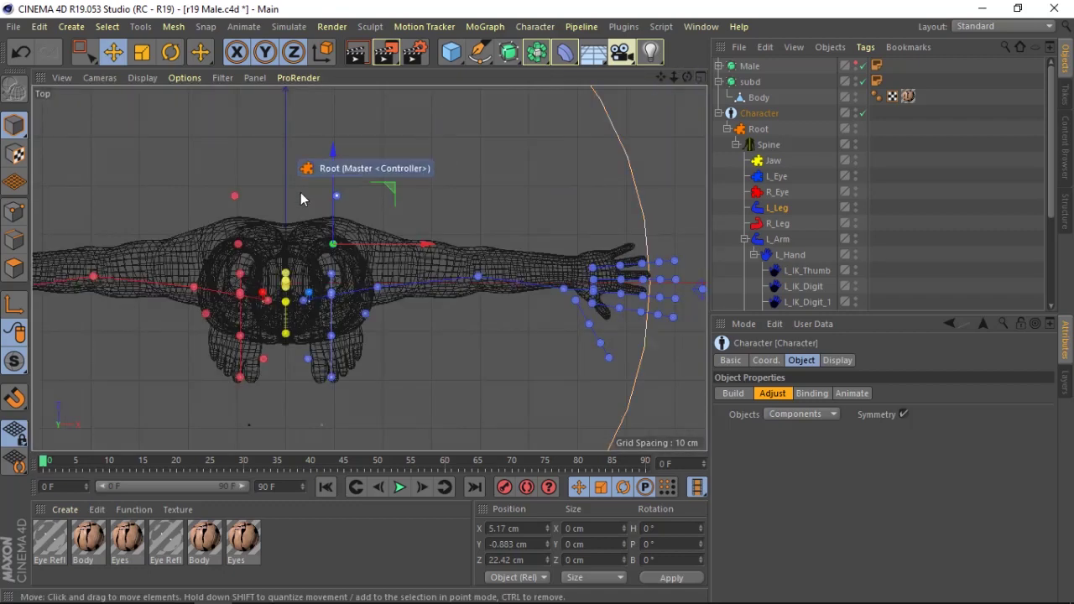
left_click(309, 293)
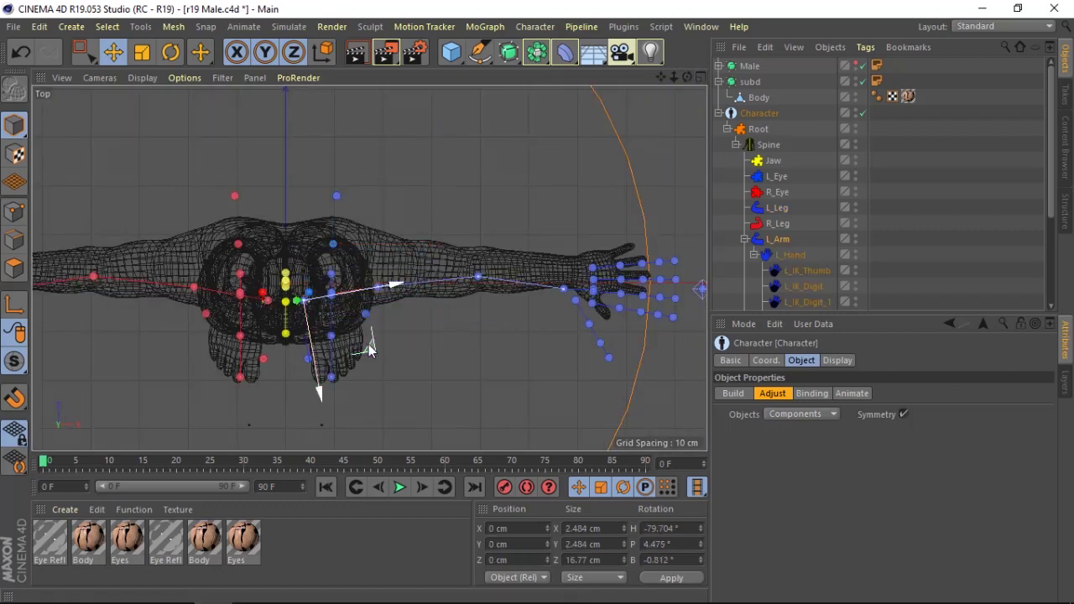
left_click_drag(372, 339, 374, 336)
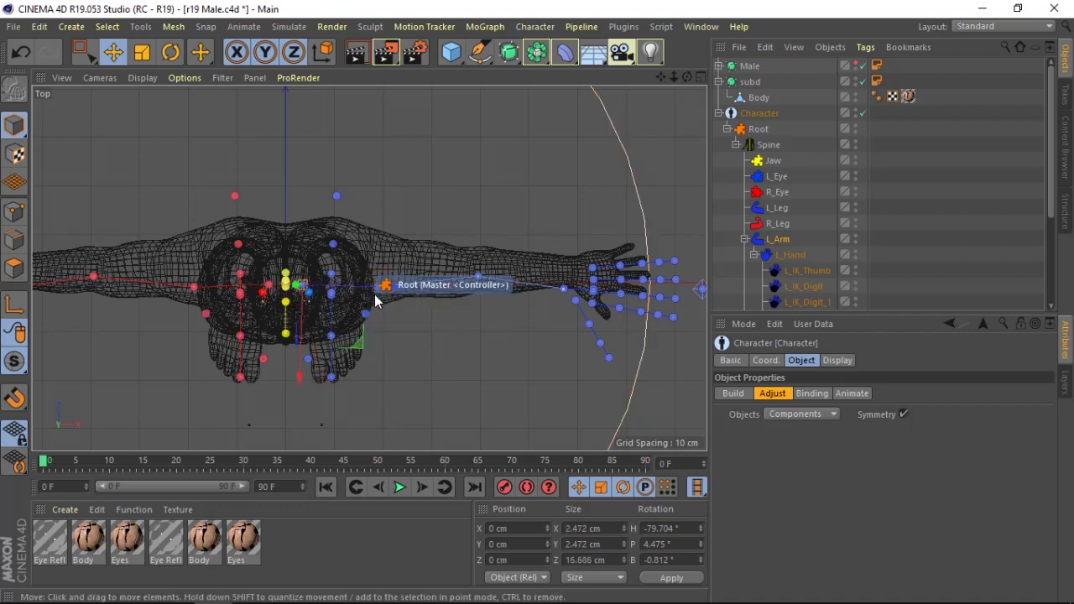
left_click_drag(419, 222, 424, 212)
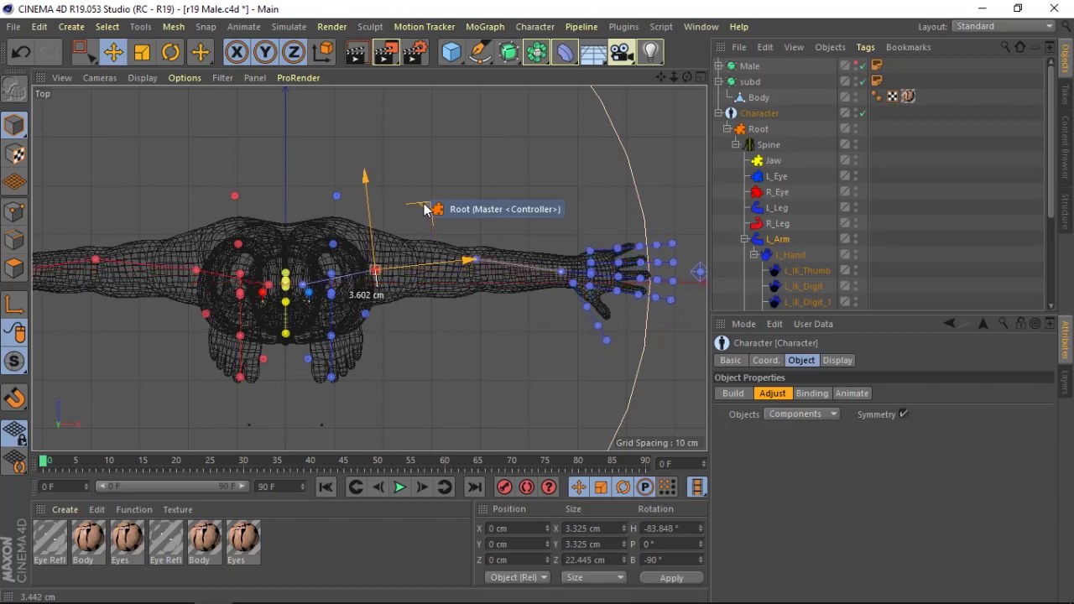
left_click_drag(424, 209, 424, 210)
left_click(700, 77)
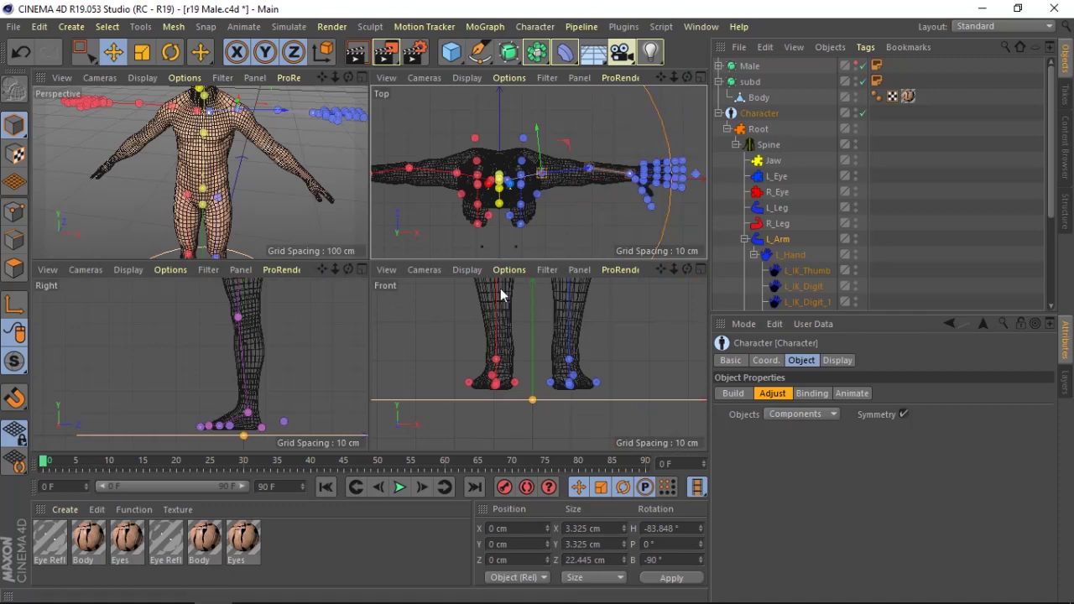
- In the maximized Front view, rotate the left shoulder joint down to lower the arm
left_click_drag(673, 269, 667, 266)
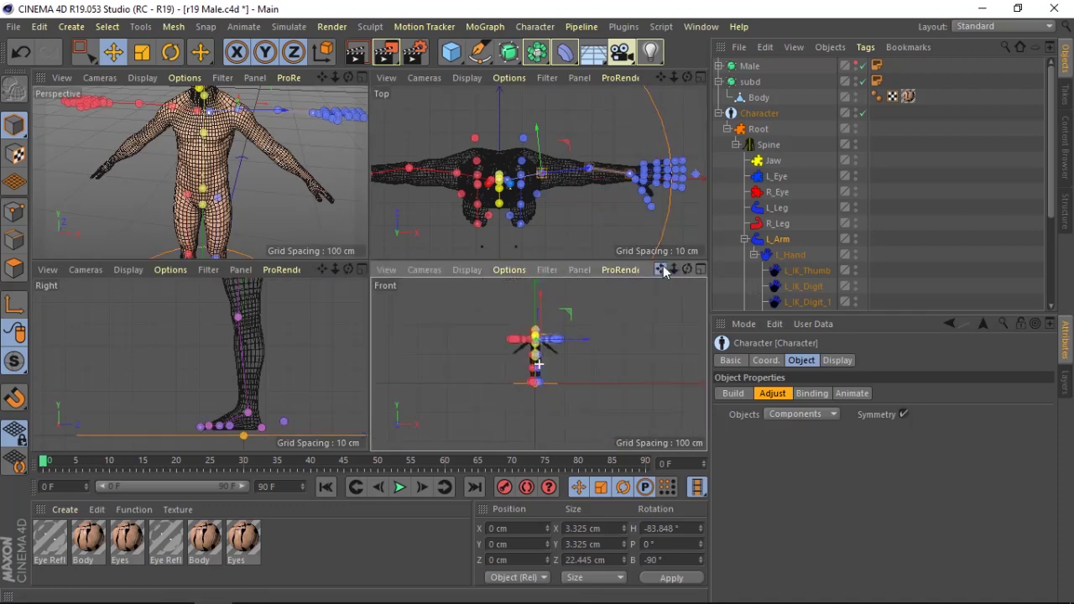
scroll(538, 363, "up", 5)
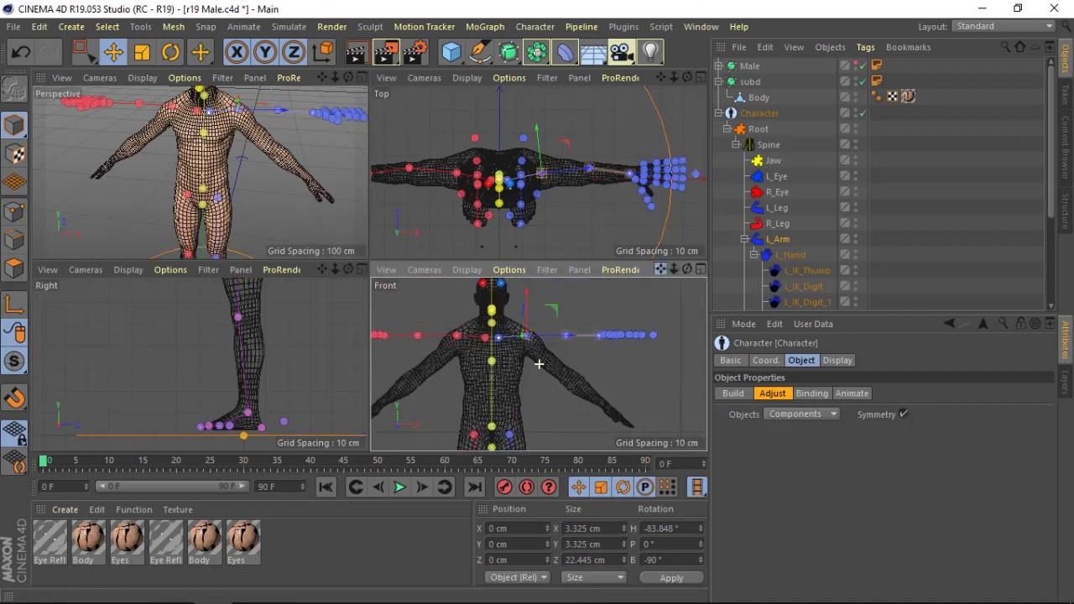
left_click(702, 269)
mouse_move(660, 77)
left_mouse_down()
mouse_move(643, 89)
mouse_move(387, 83)
left_mouse_up()
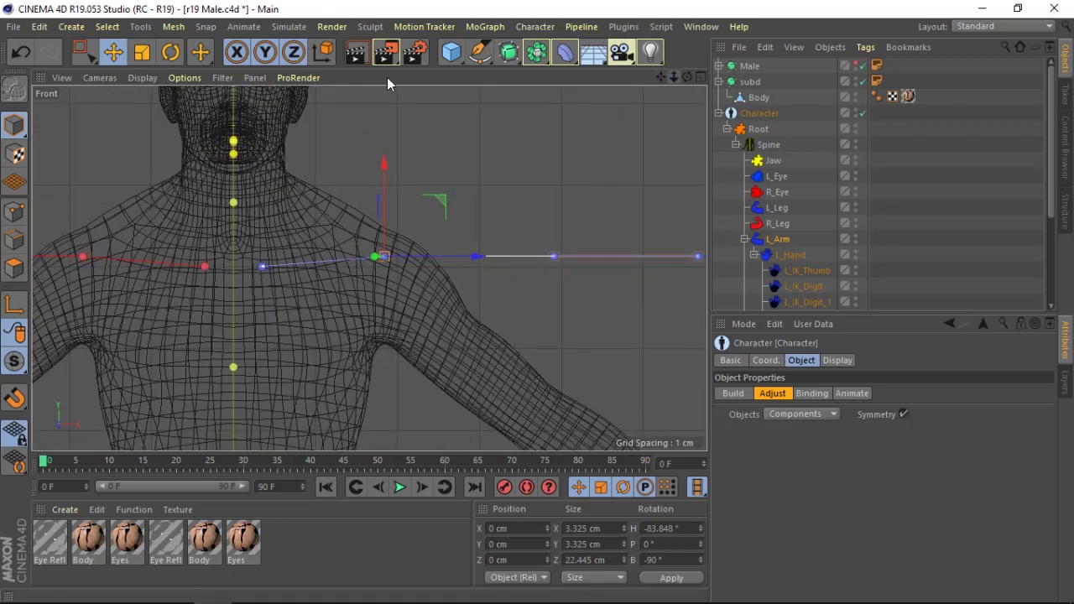
left_click(182, 52)
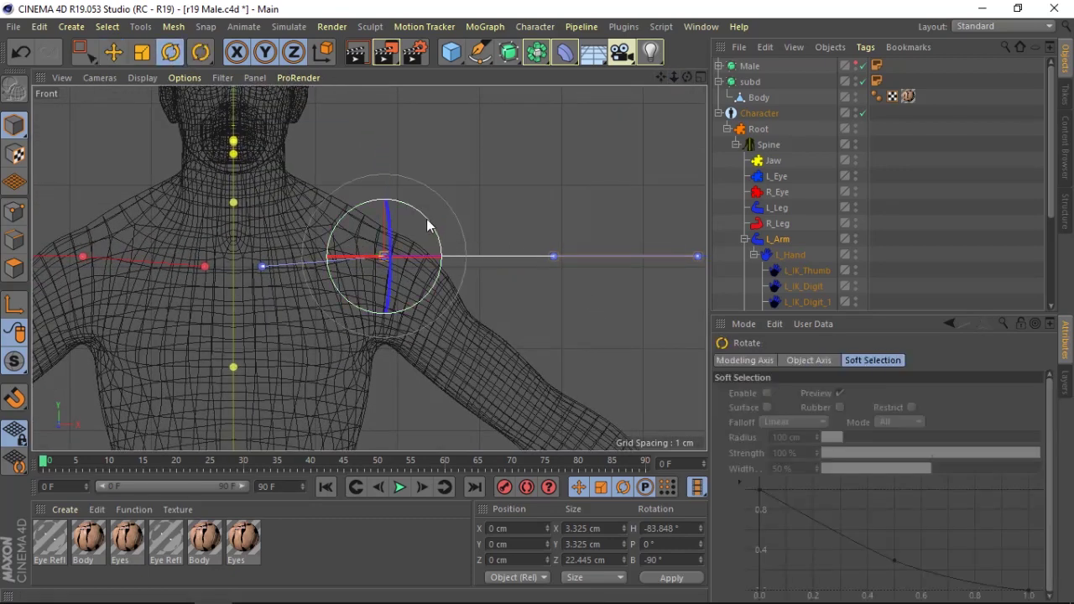
left_click_drag(430, 223, 451, 256)
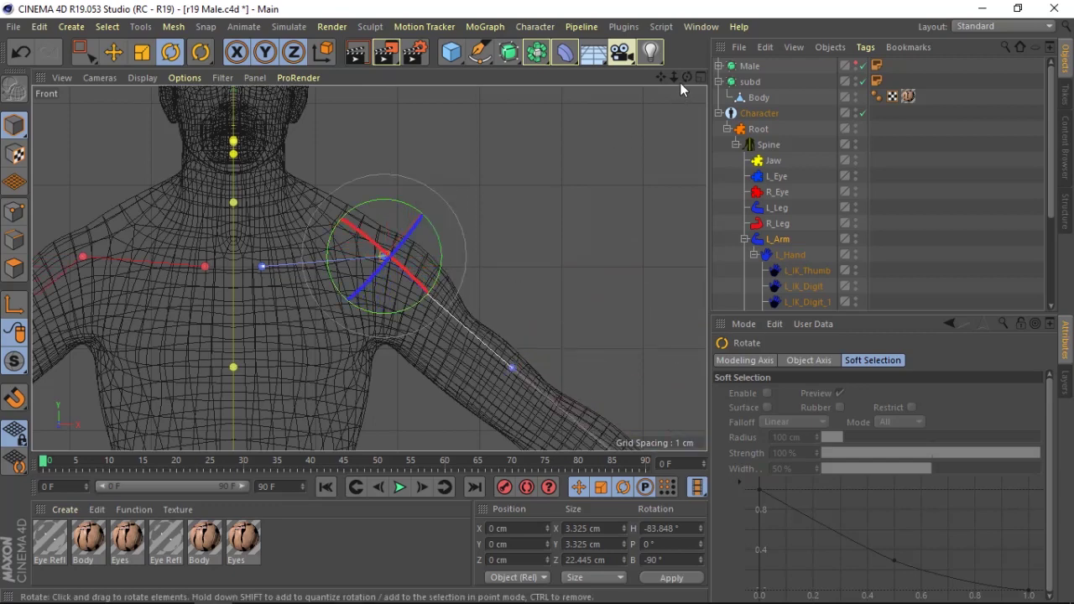
left_click_drag(661, 77, 622, 47)
left_click_drag(369, 269, 523, 210)
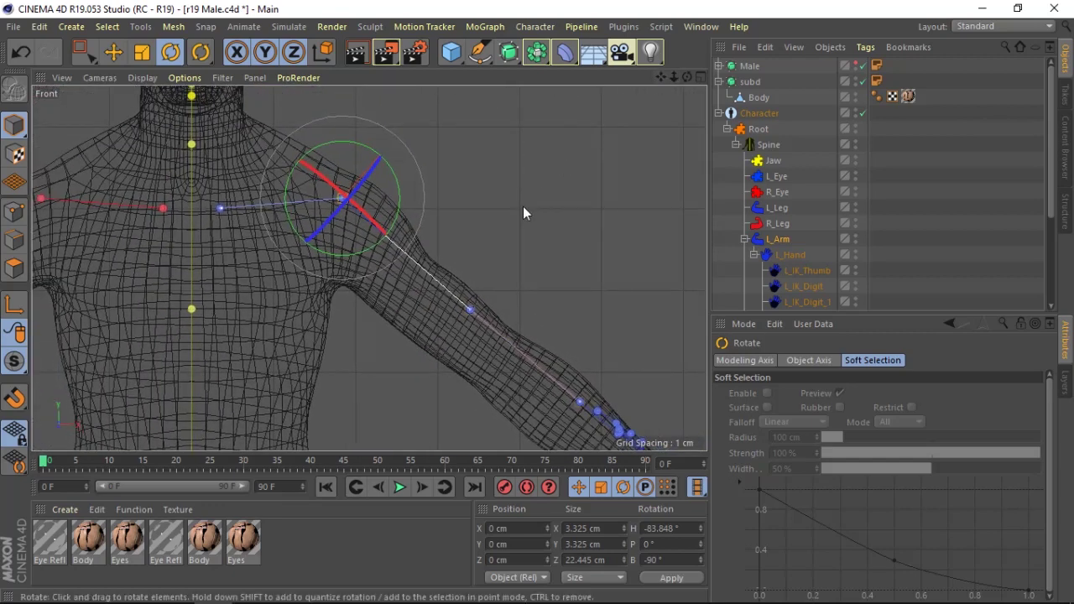
- Move the left elbow and wrist joints down into the arm and hand
left_click(470, 308)
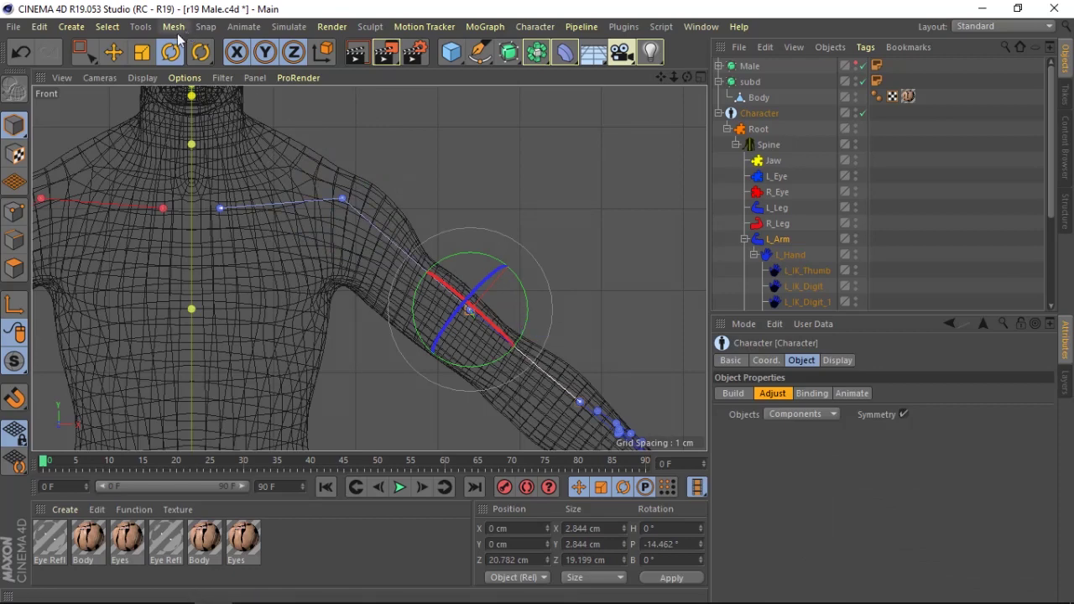
left_click(113, 52)
left_click_drag(522, 342, 567, 401)
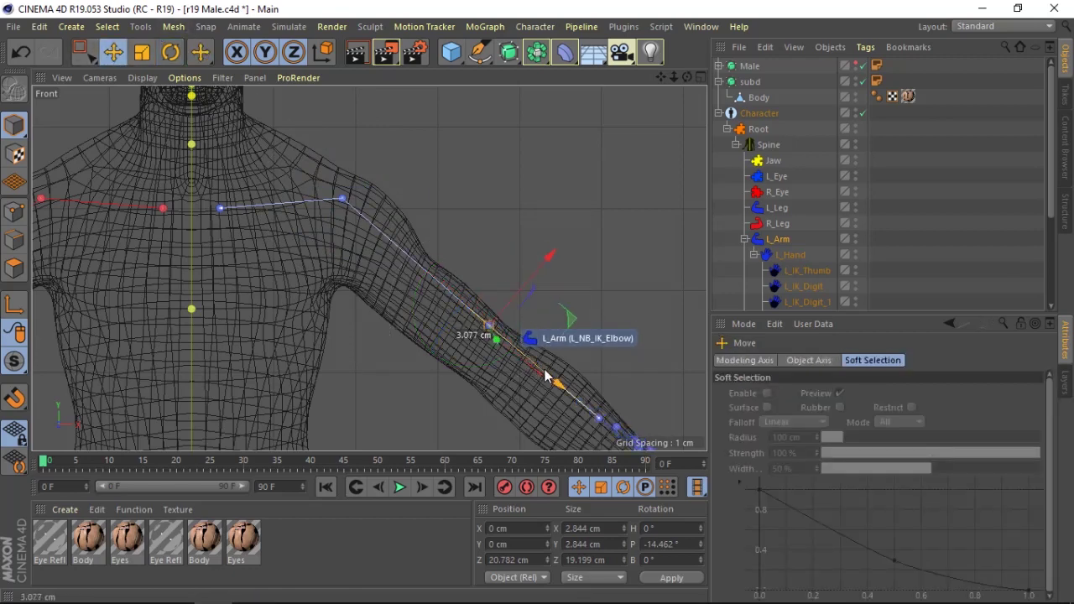
left_click_drag(661, 77, 366, 266)
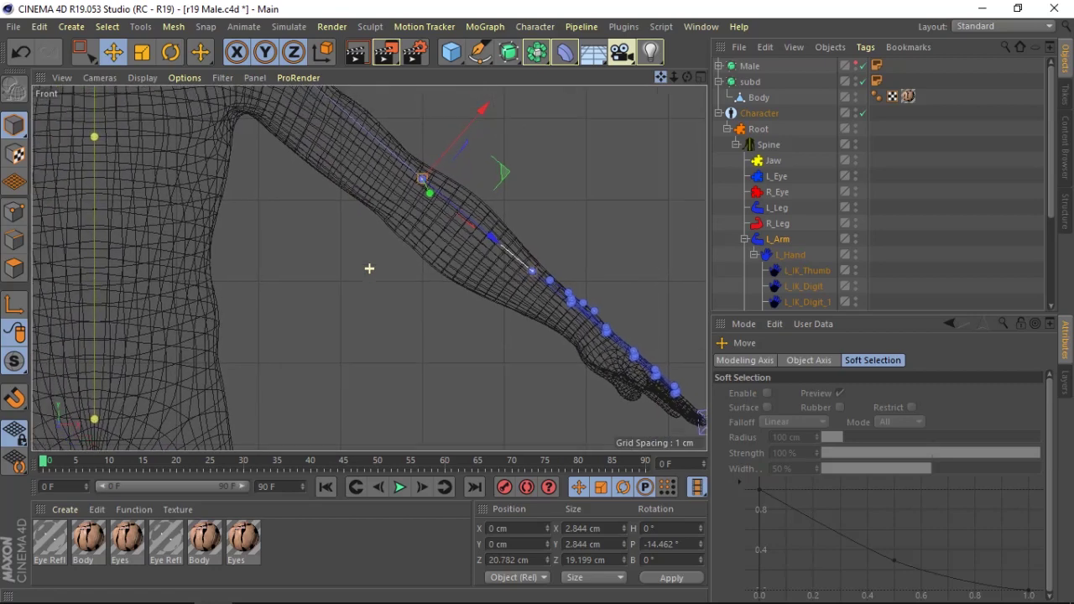
left_click(535, 270)
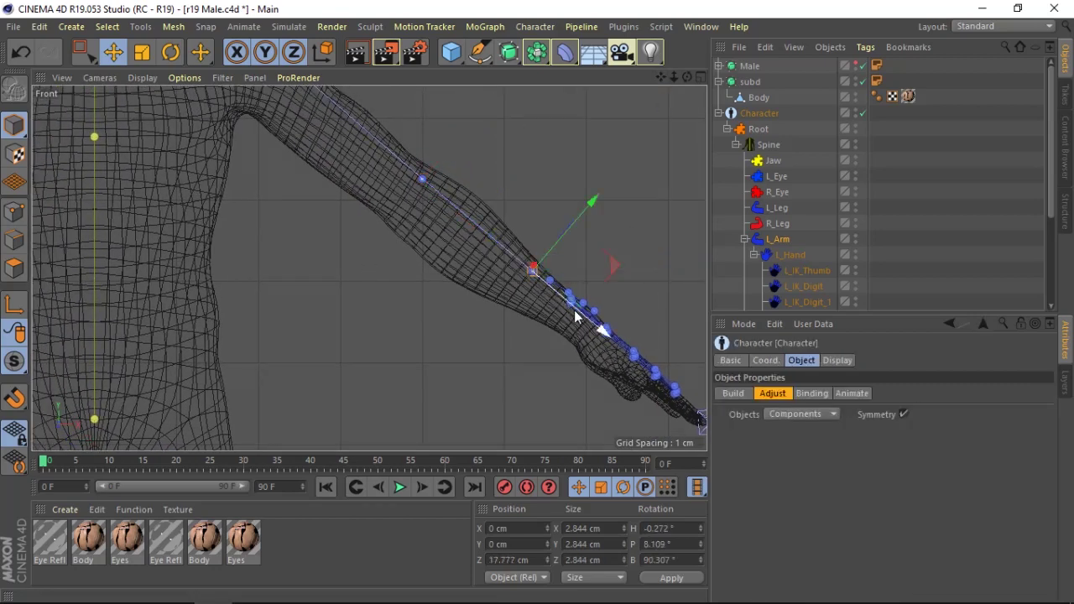
left_click_drag(575, 316, 617, 360)
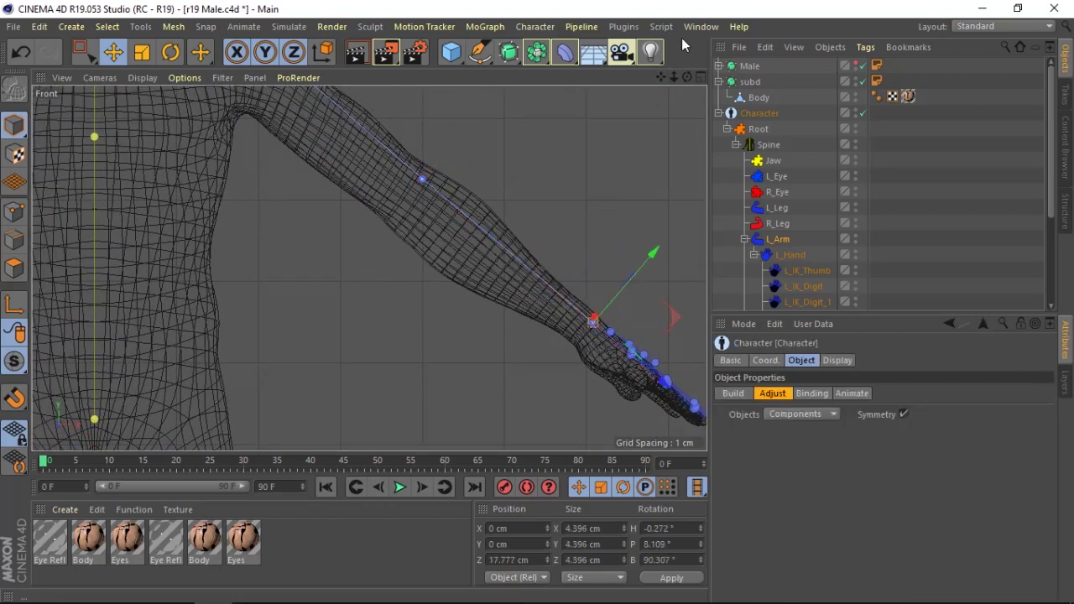
left_click_drag(661, 80, 545, 105)
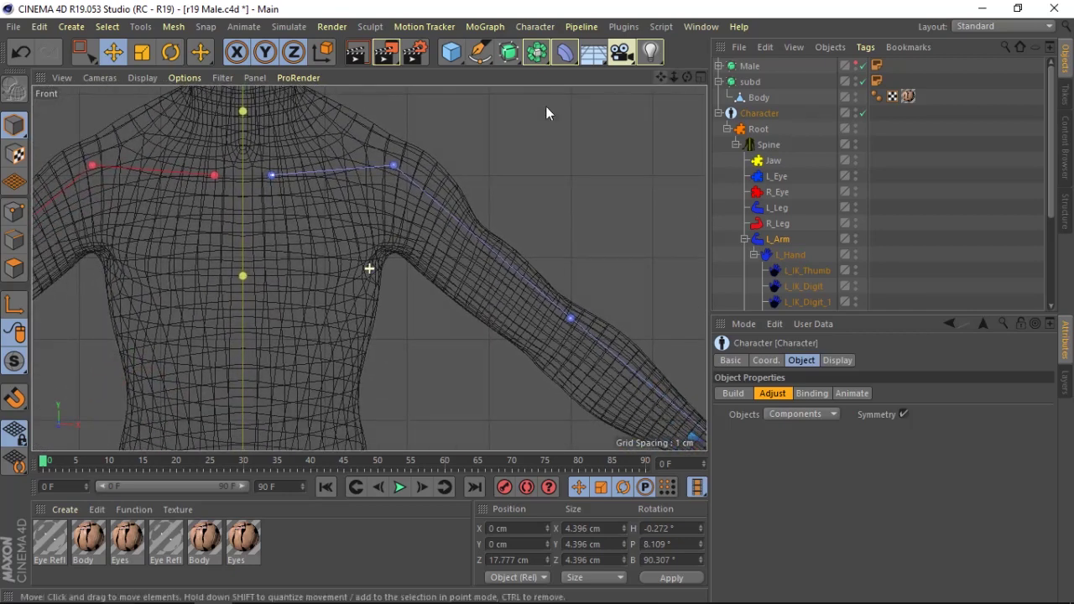
- Move the left shoulder joint slightly down and to the right
left_click(394, 165)
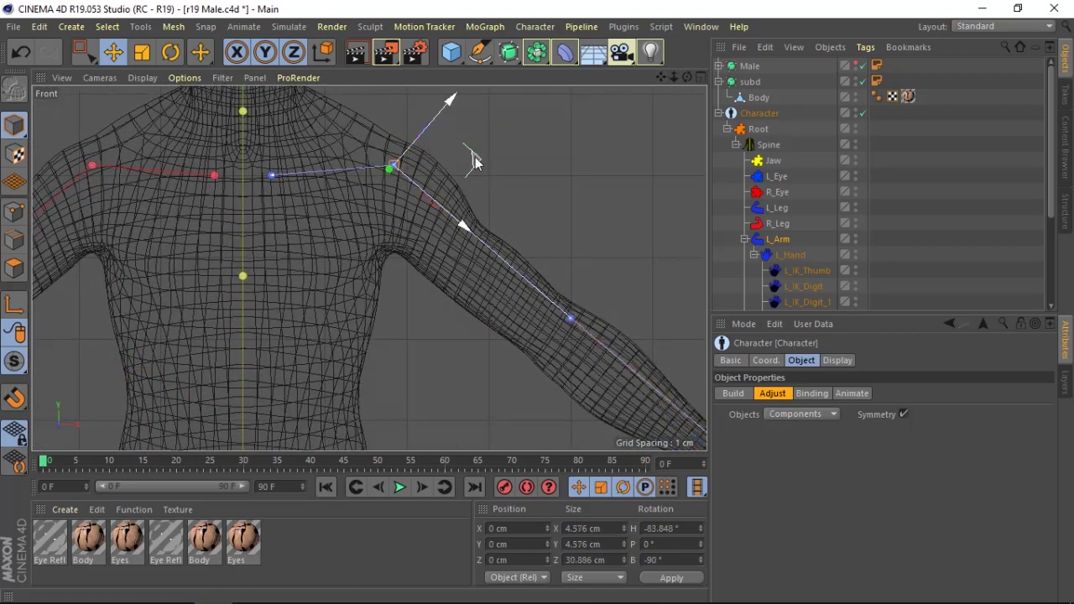
left_click_drag(475, 165, 469, 171)
left_click_drag(465, 168, 473, 180)
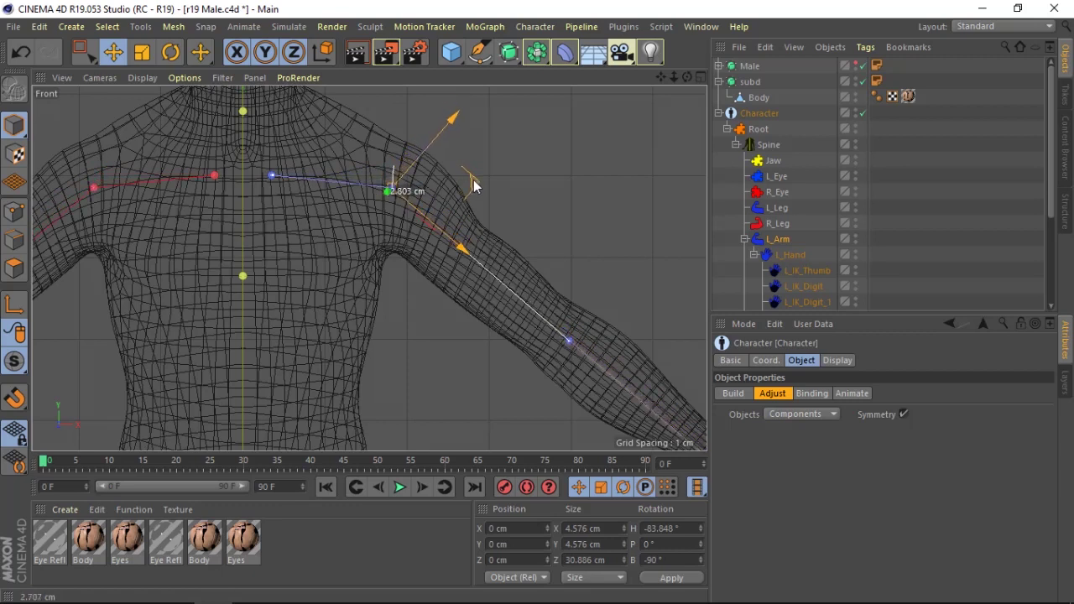
left_click(570, 342)
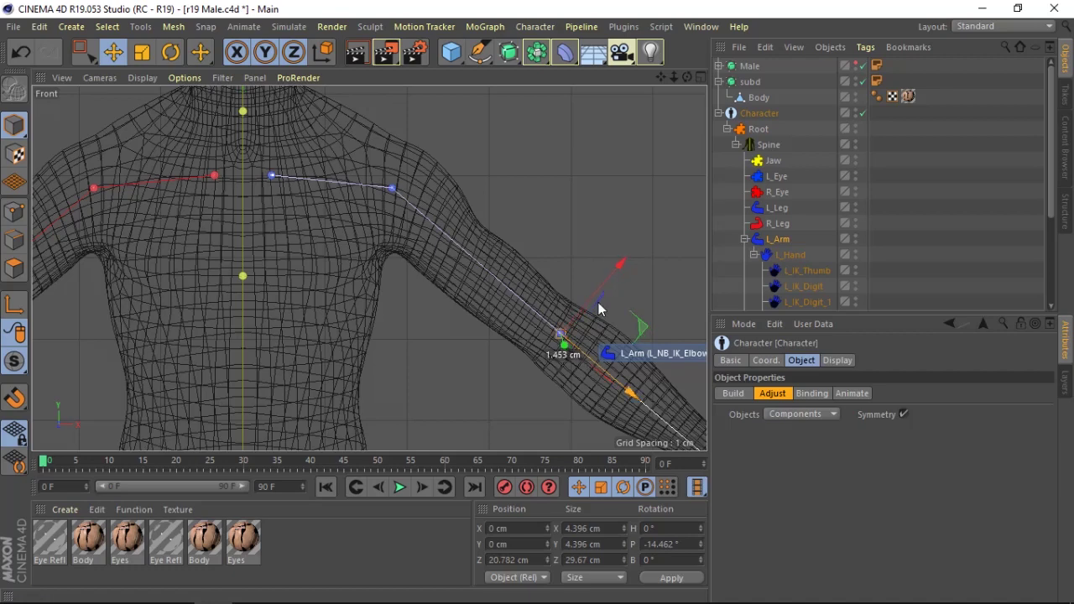
mouse_move(661, 77)
left_mouse_down()
mouse_move(369, 268)
mouse_move(459, 135)
left_mouse_up()
- Rotate the left shoulder joint slightly and select the wrist handle to check the arm alignment
left_click(386, 171)
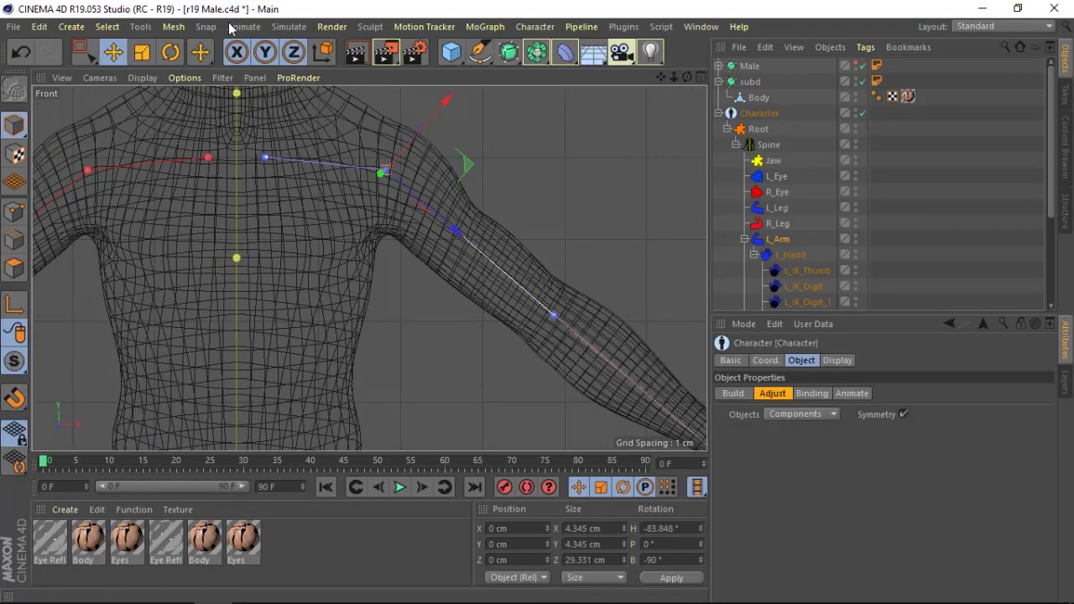
left_click(170, 52)
left_click_drag(444, 168, 442, 162)
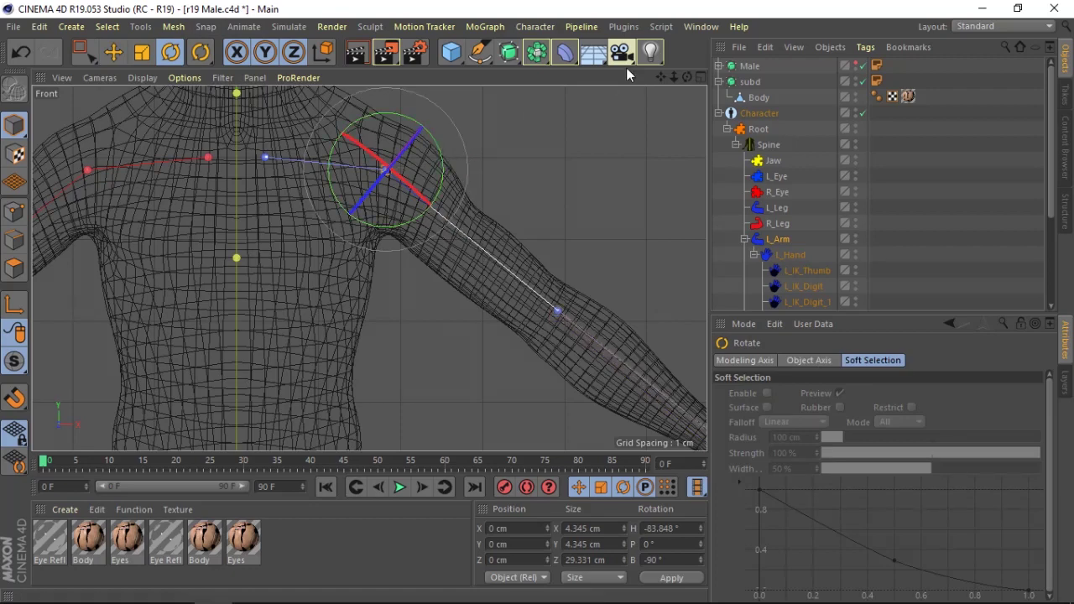
left_click_drag(664, 78, 662, 81)
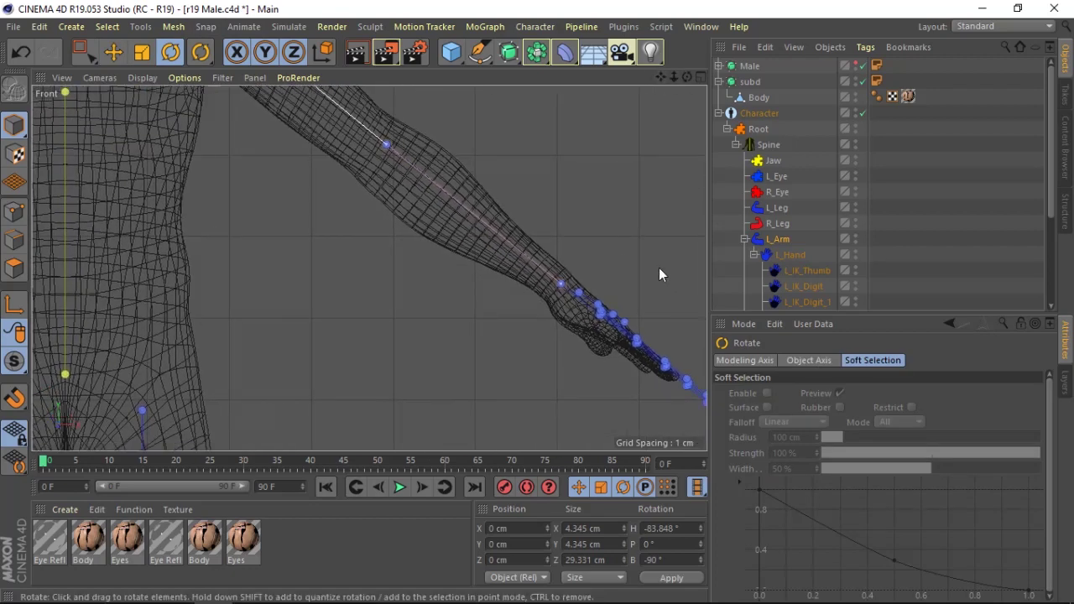
left_click(563, 291)
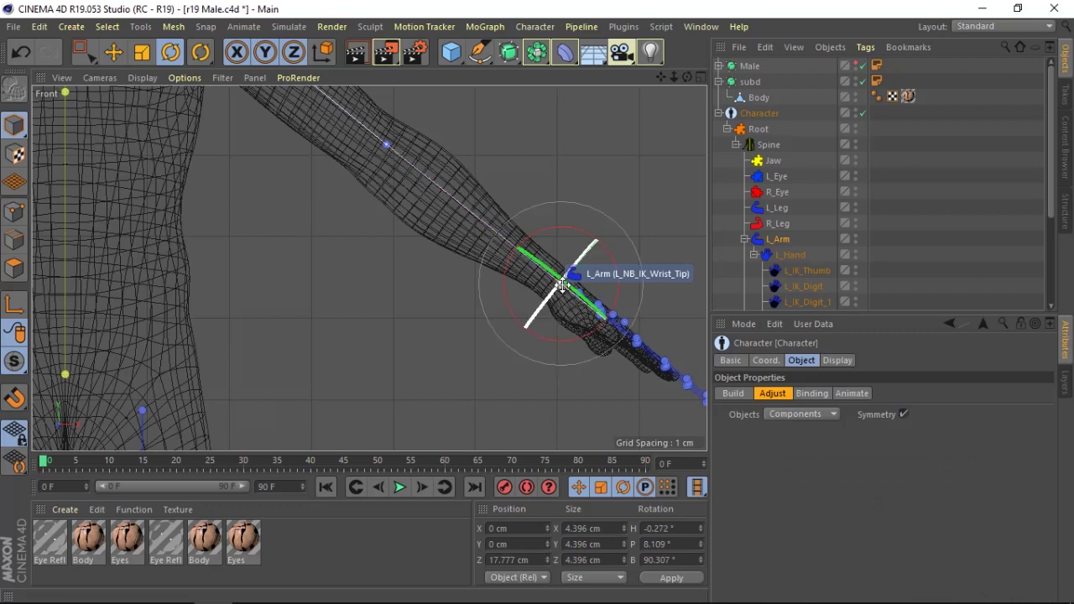
left_click(115, 54)
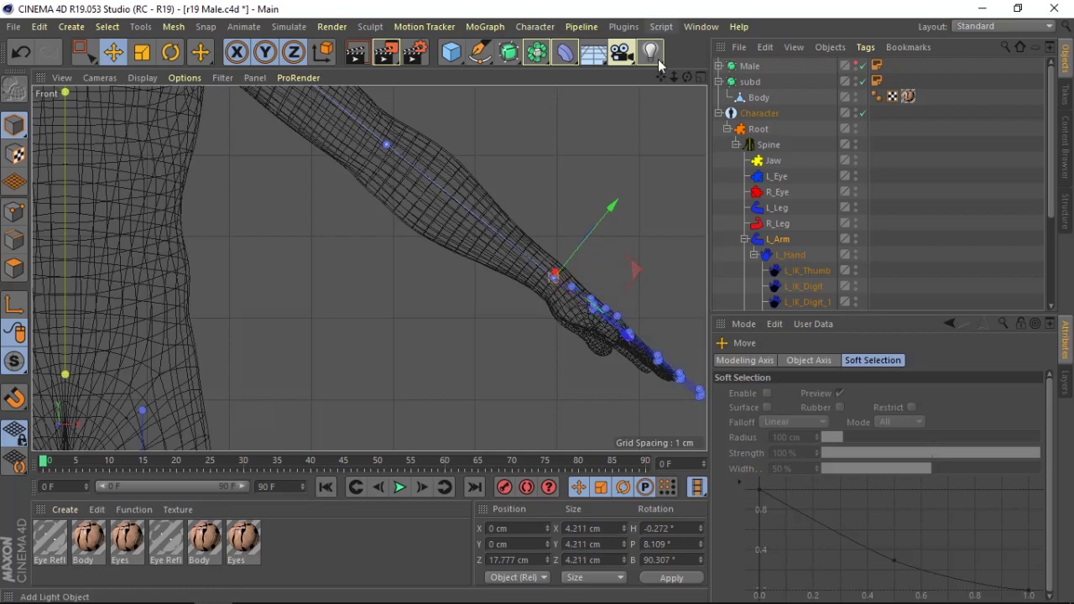
left_click_drag(660, 78, 662, 80)
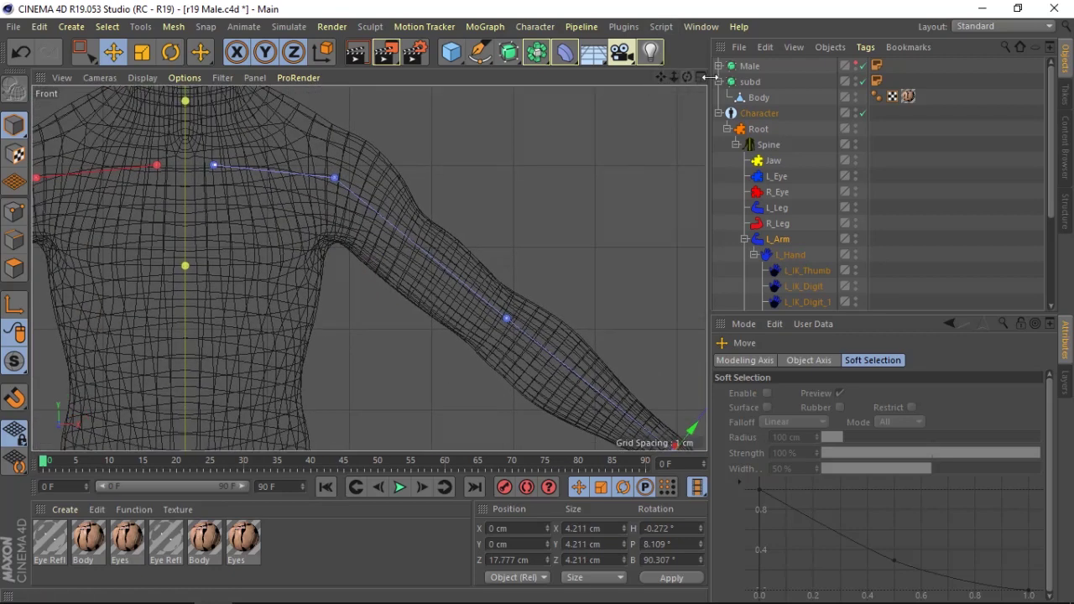
left_click(702, 77)
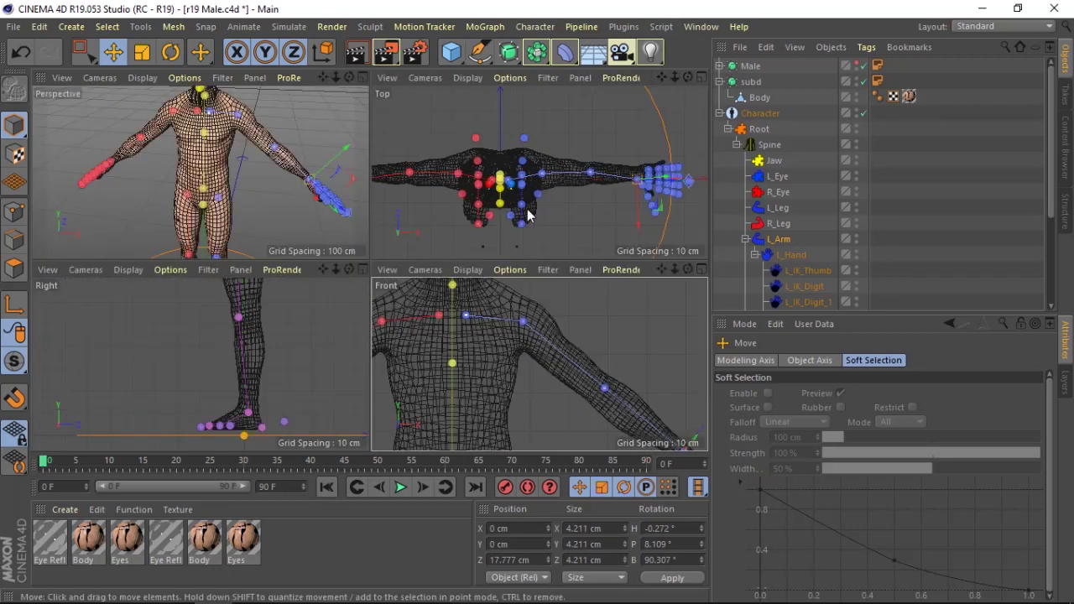
- In the Perspective view, move the left elbow joint back into the arm and check from several angles
left_click(363, 77)
mouse_move(684, 76)
left_mouse_down()
mouse_move(369, 268)
mouse_move(513, 241)
left_mouse_up()
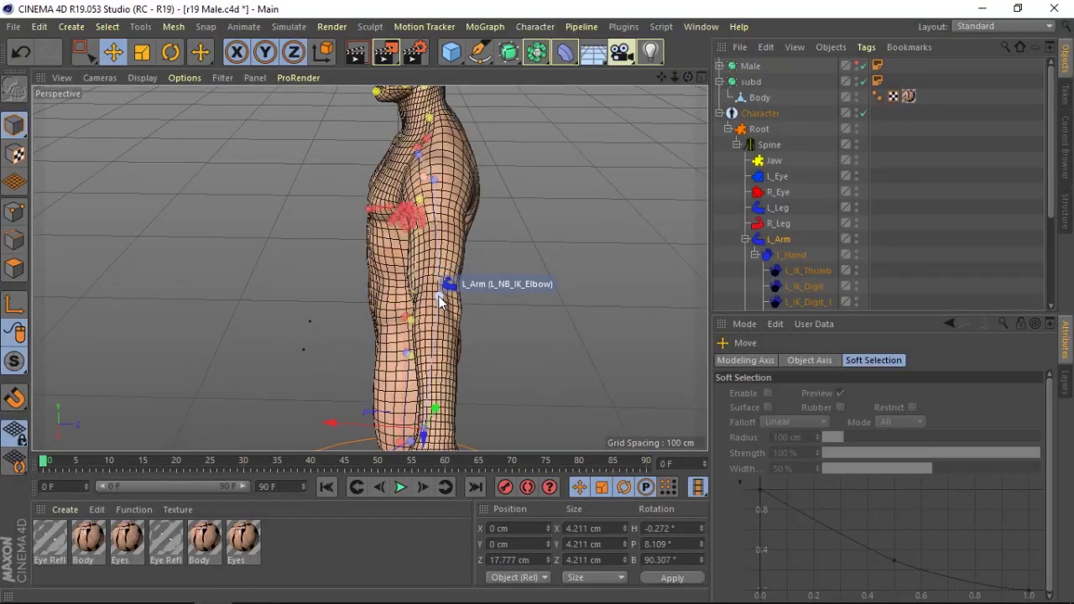
left_click(430, 296)
left_click_drag(531, 312, 538, 317)
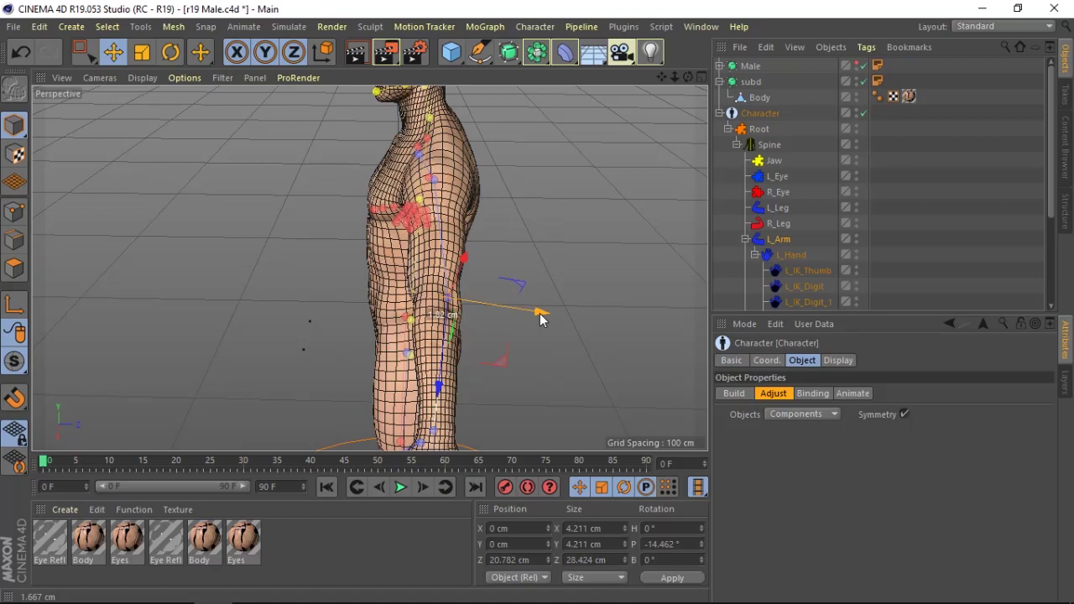
left_click_drag(541, 318, 370, 267, "alt")
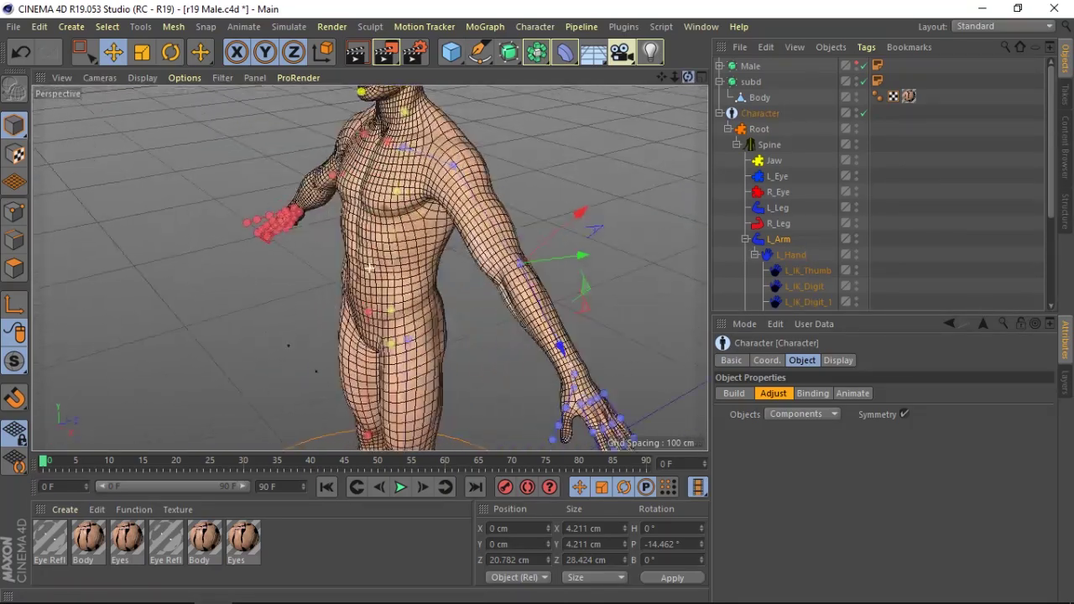
left_click_drag(689, 80, 690, 79)
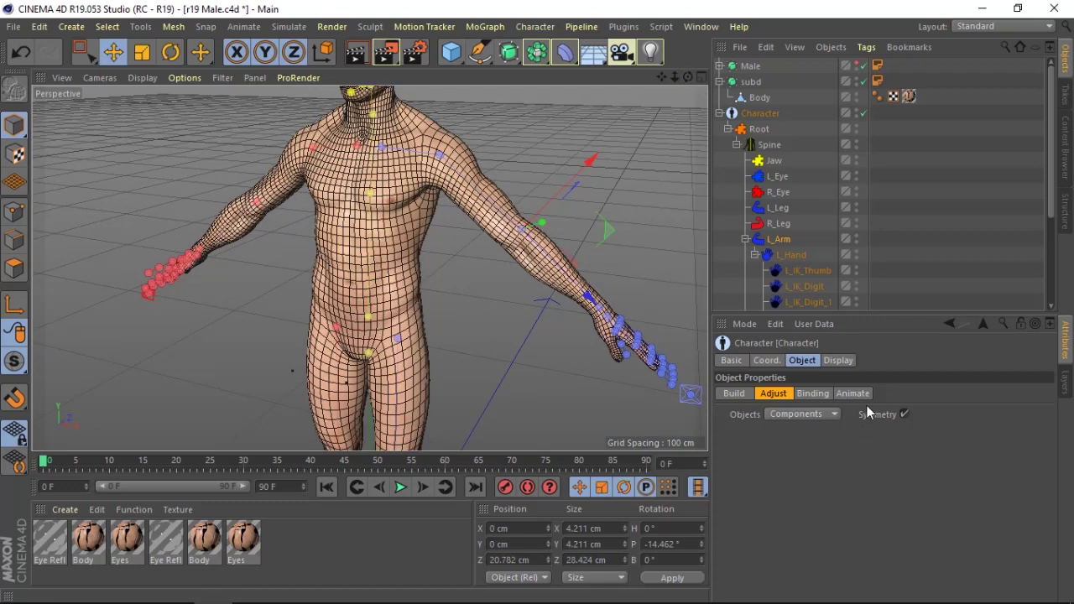
- In Animate mode, drag the L_IK hand controller to test the arm, then Reset Pose and return to Adjust
left_click(854, 394)
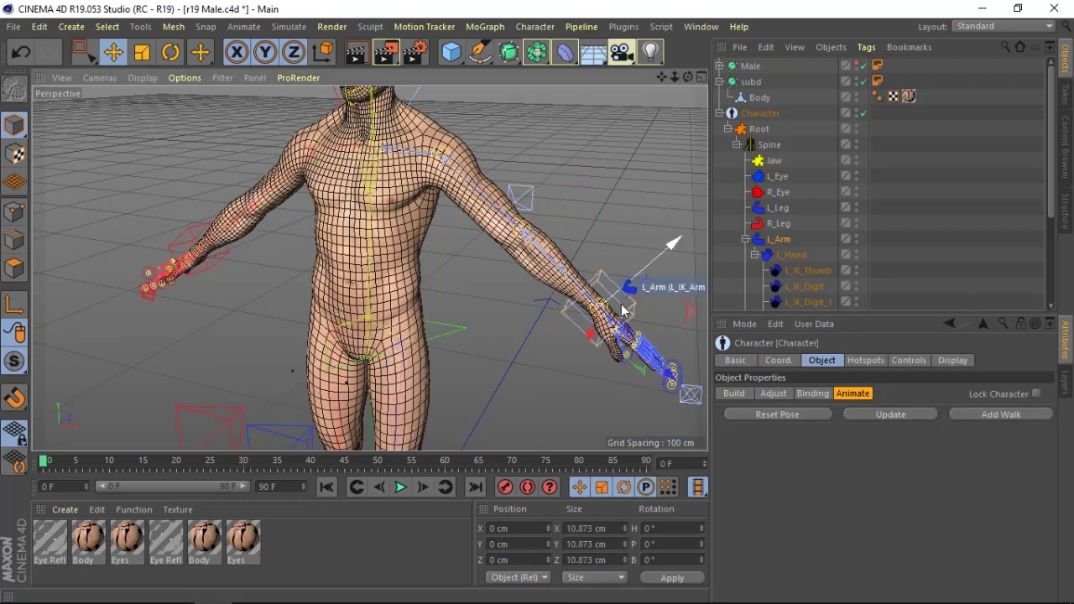
left_click_drag(663, 374, 642, 364)
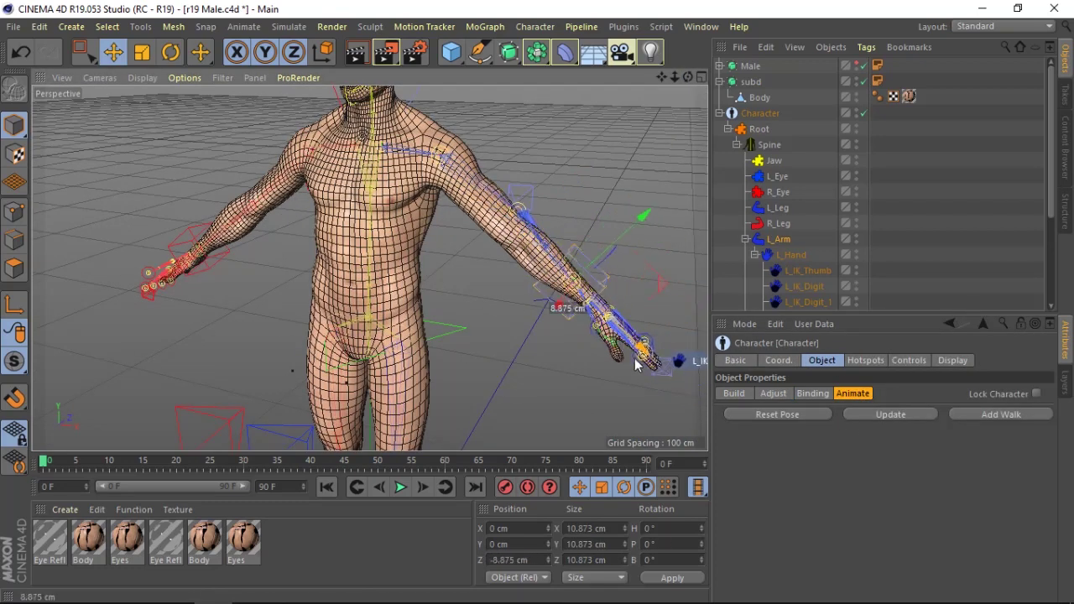
left_click_drag(688, 77, 688, 77)
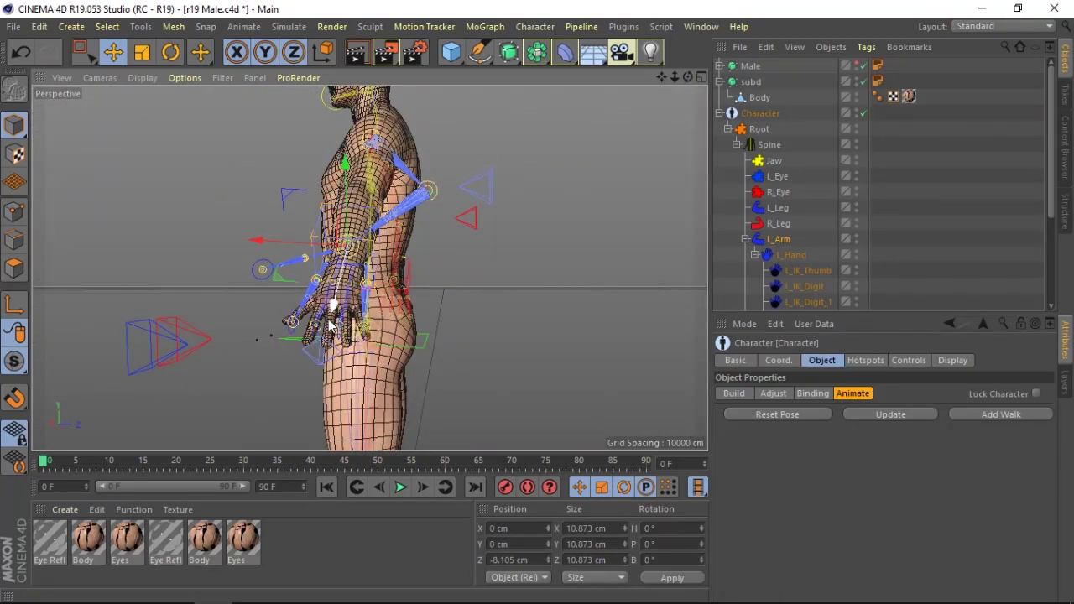
left_click_drag(333, 309, 326, 324)
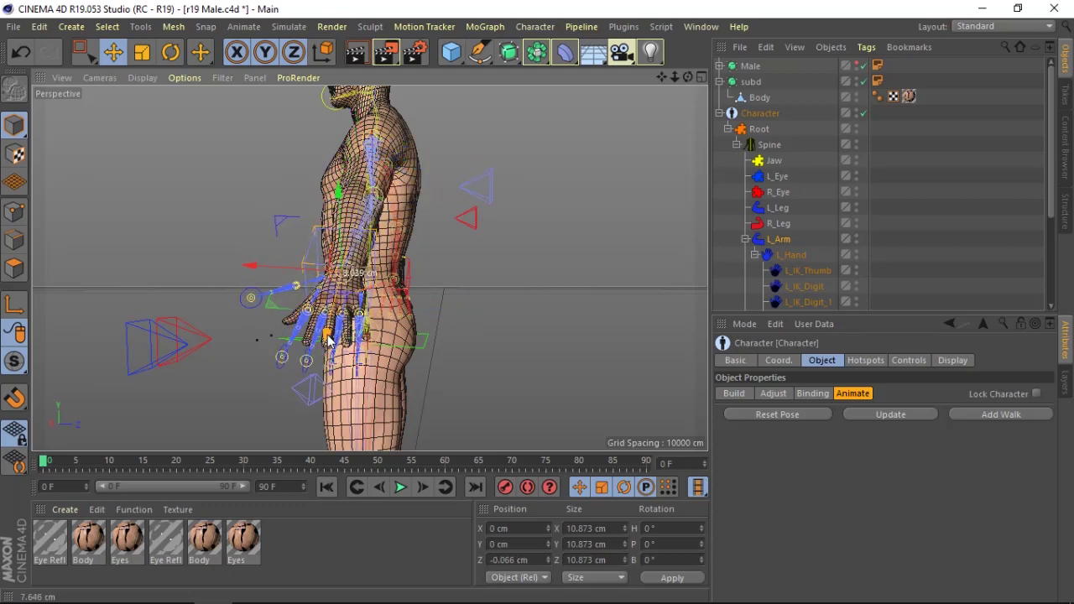
left_click(795, 417)
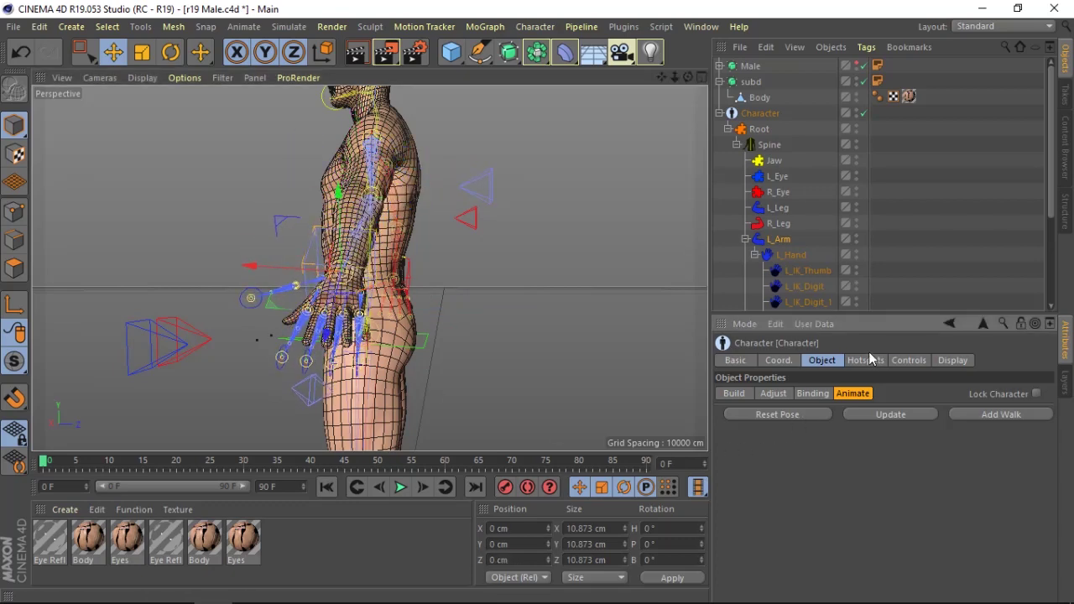
left_click(764, 387)
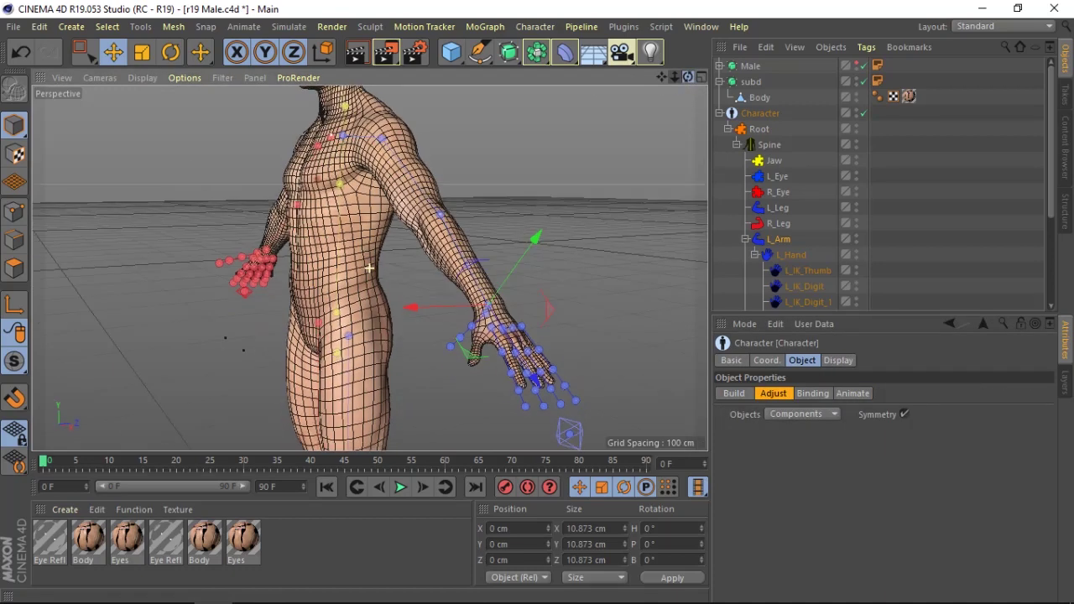
- Rotate the L_Arm wrist controller about 13 degrees toward the mesh hand
left_click_drag(692, 78, 626, 243)
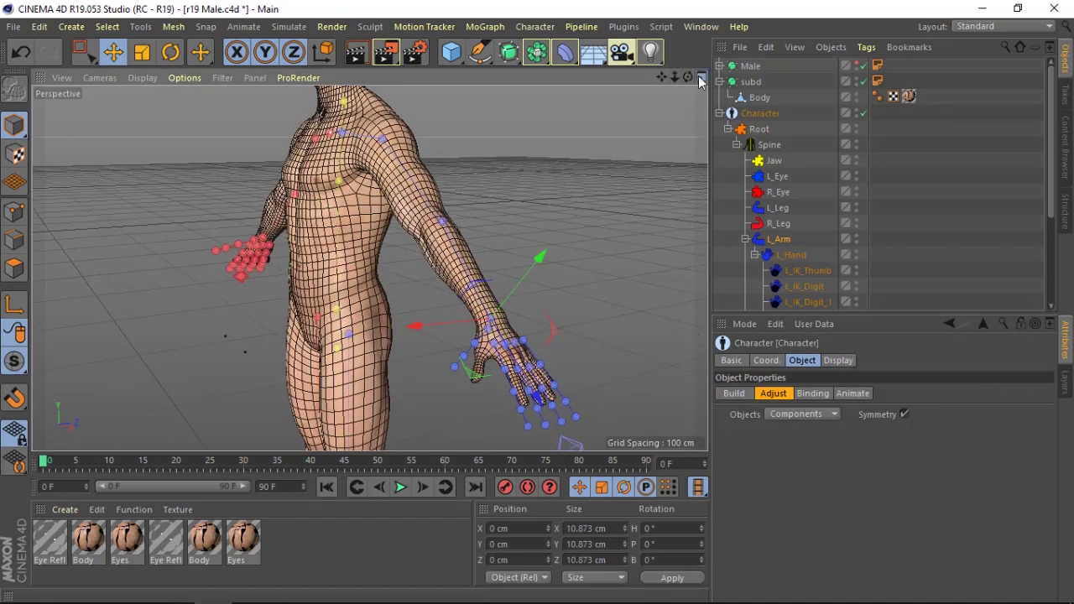
left_click_drag(661, 78, 688, 78)
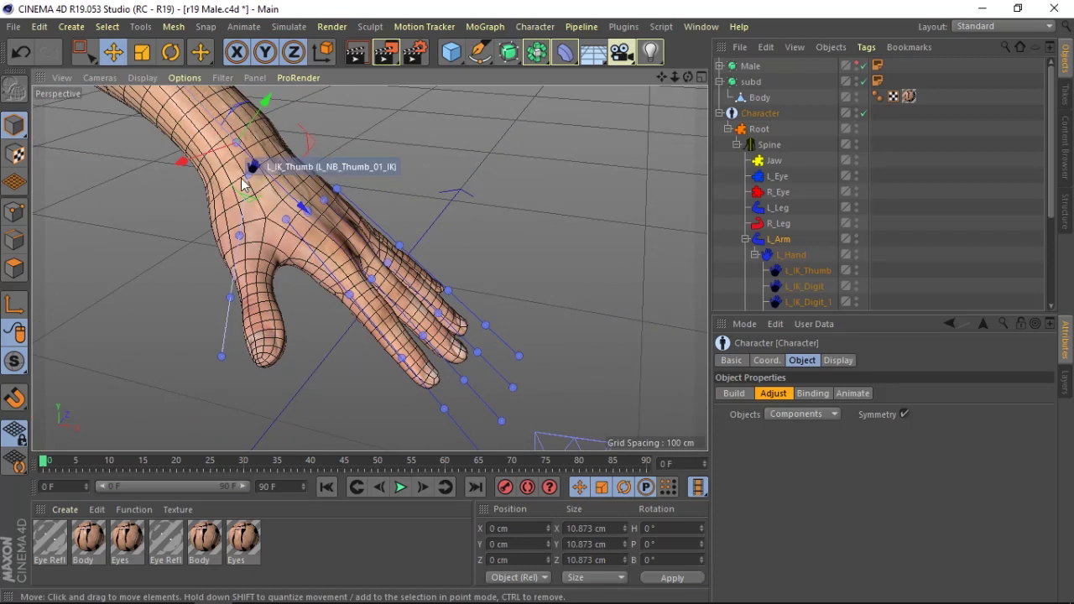
left_click(251, 171)
left_click(164, 53)
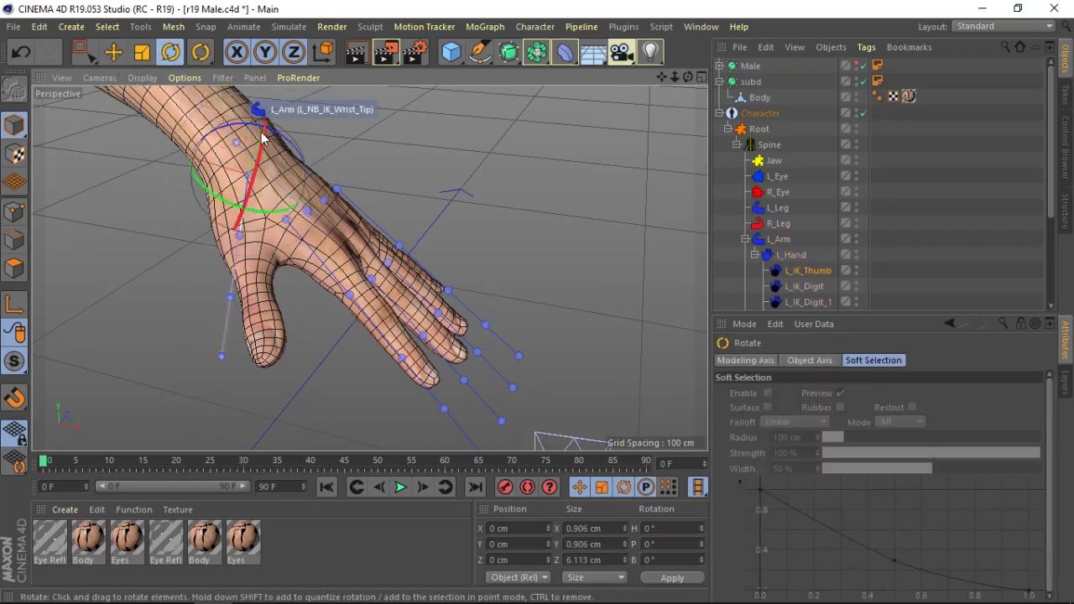
left_click_drag(284, 141, 244, 126)
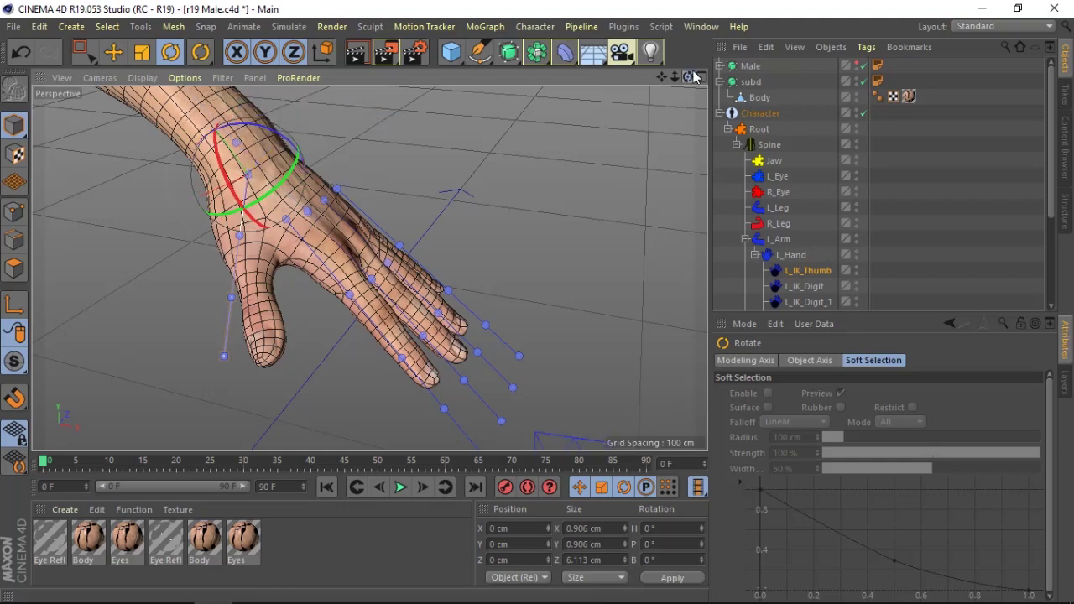
- Move the left elbow IK point into place and nudge the thumb IK handle slightly
left_click_drag(688, 77, 369, 269)
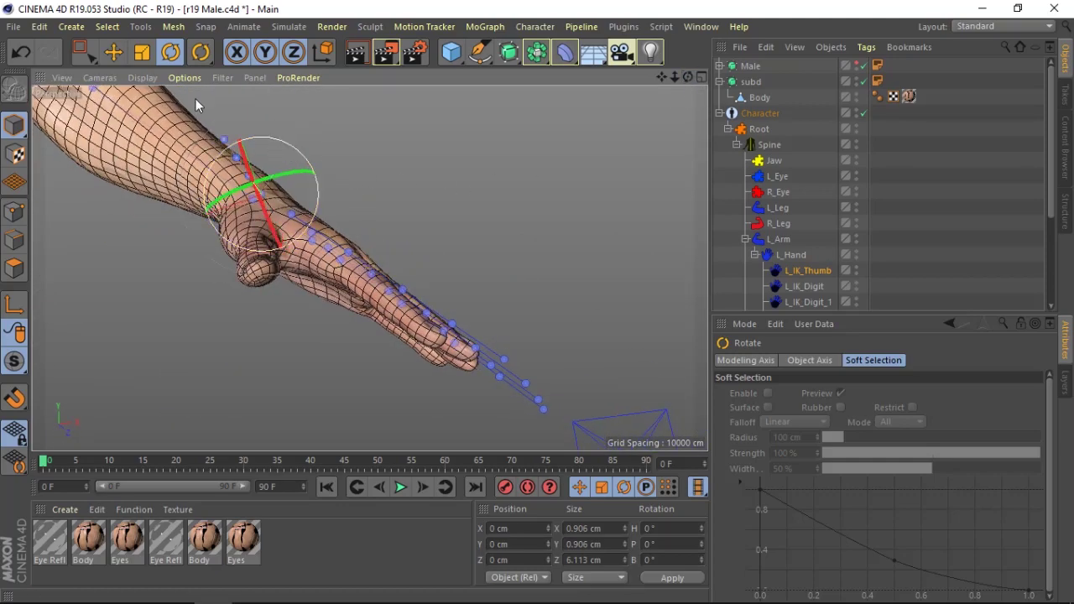
key("e")
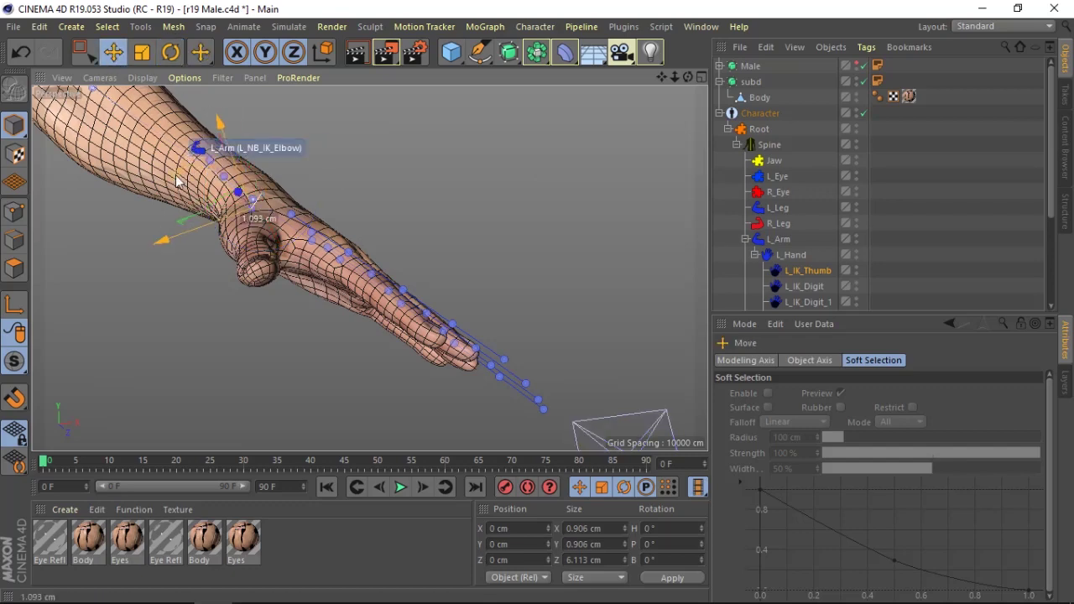
left_click_drag(176, 180, 178, 181)
left_click_drag(684, 78, 276, 74)
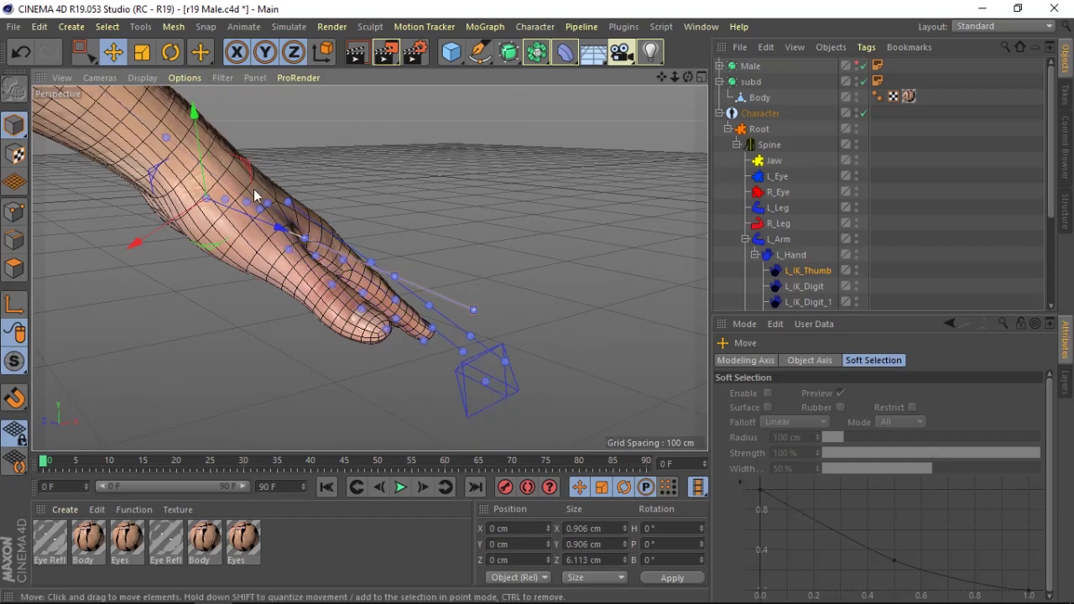
left_click_drag(282, 227, 261, 207)
left_click(171, 55)
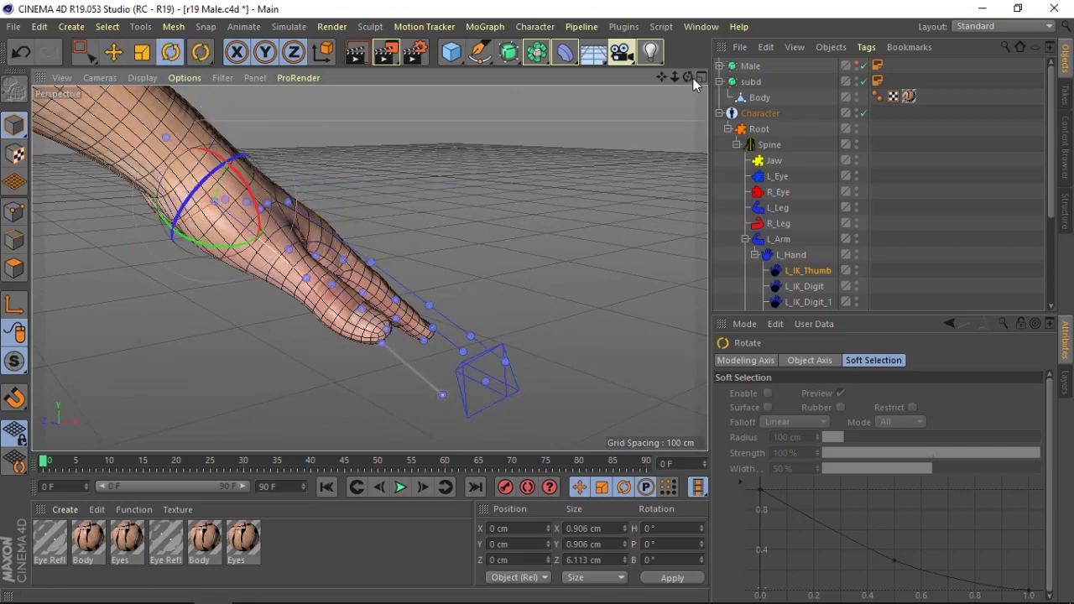
left_click_drag(689, 77, 292, 313)
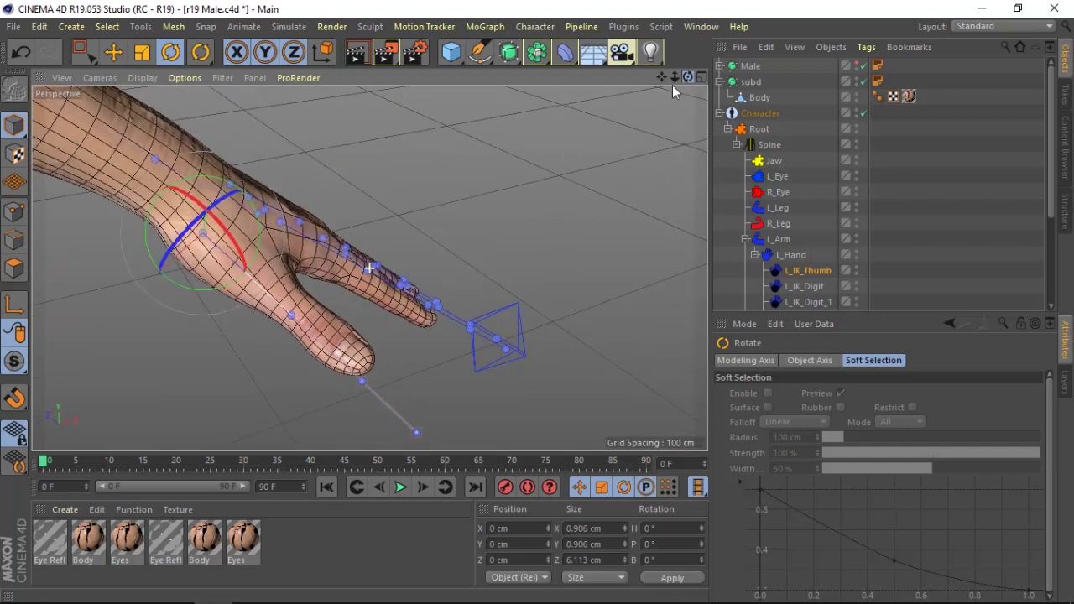
- Fit the L_IK_Thumb joints onto the thumb, undoing bad moves, and place the thumb tip at its end
left_click(291, 313)
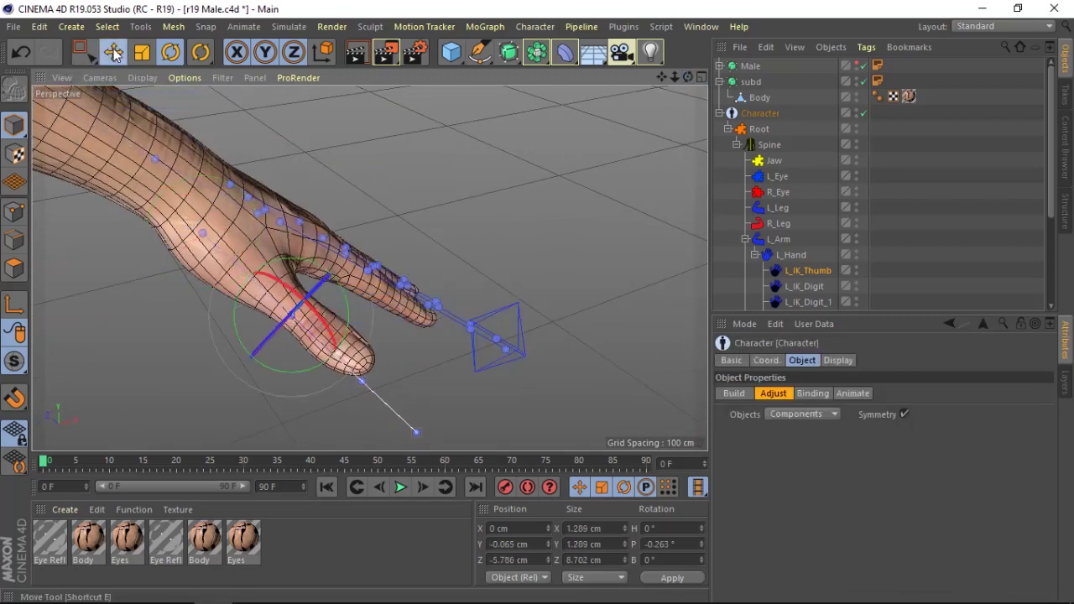
key("e")
left_click_drag(372, 373, 334, 354)
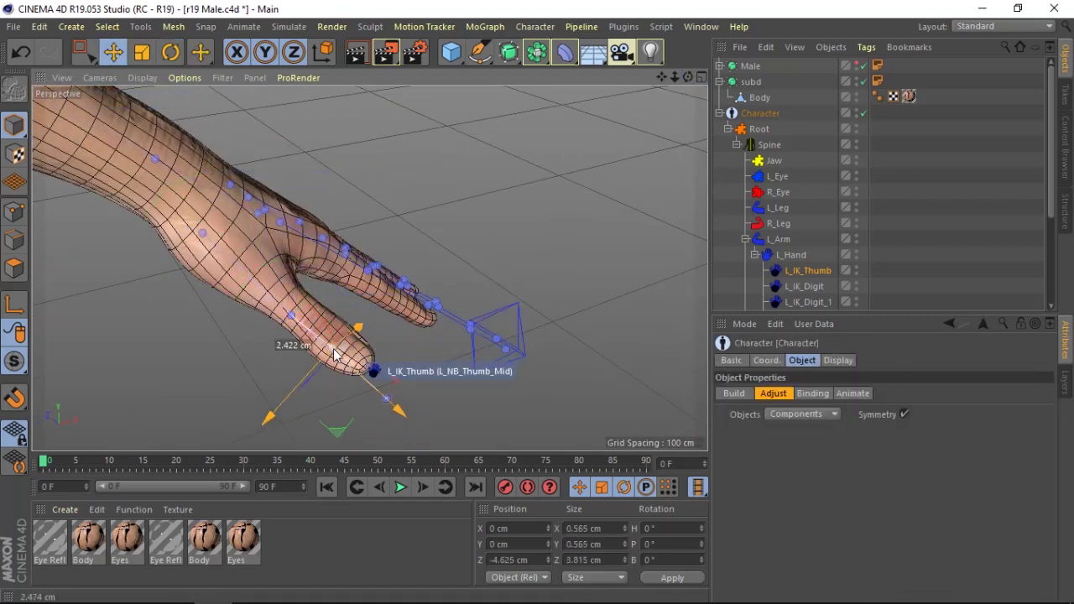
key("ctrl+z")
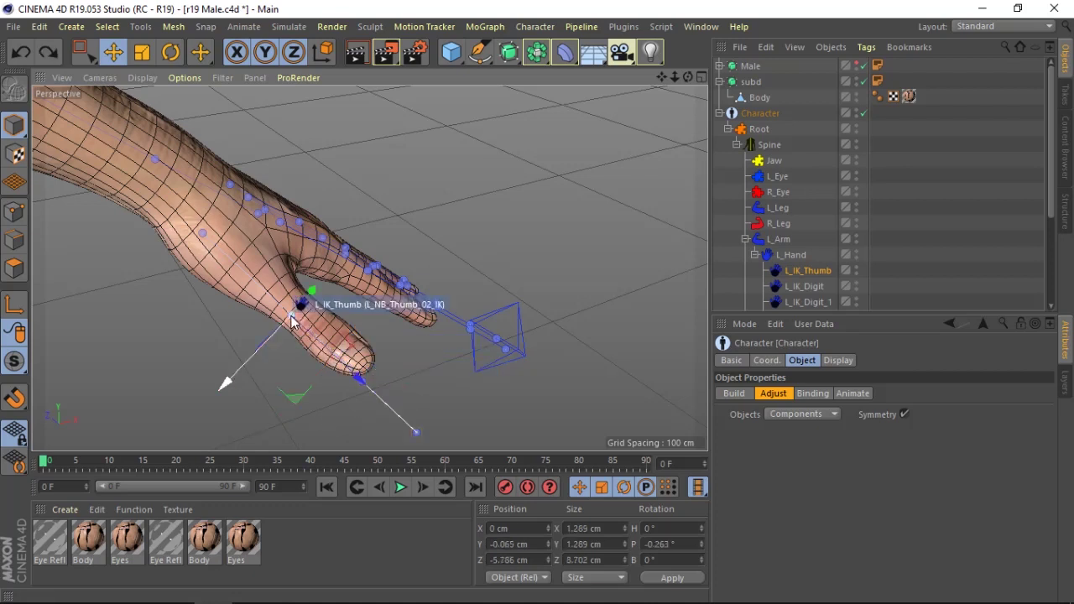
key("ctrl+z")
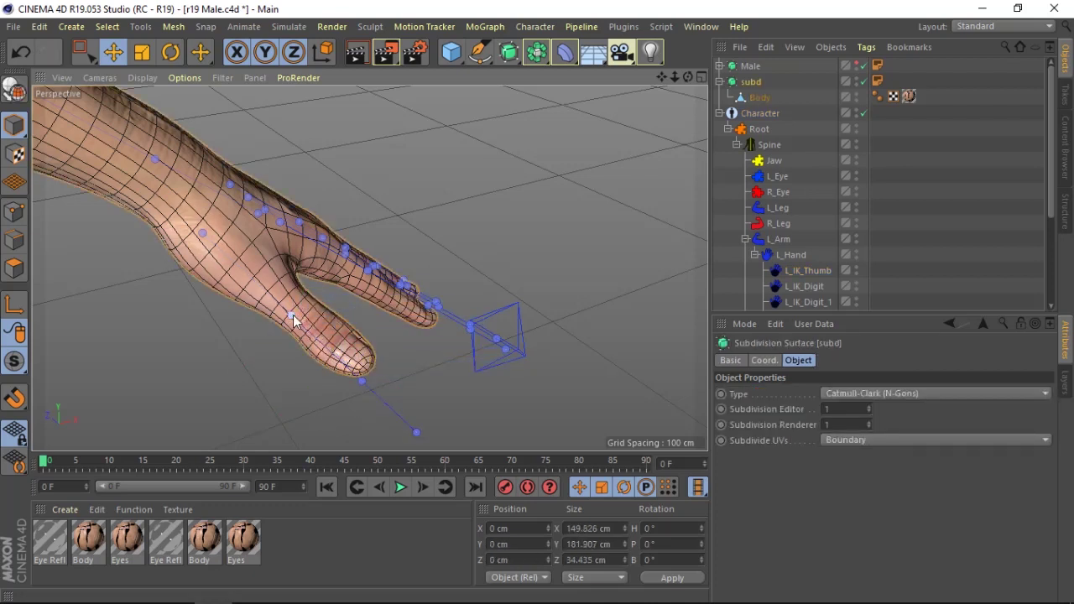
key("ctrl+y")
key("ctrl+z")
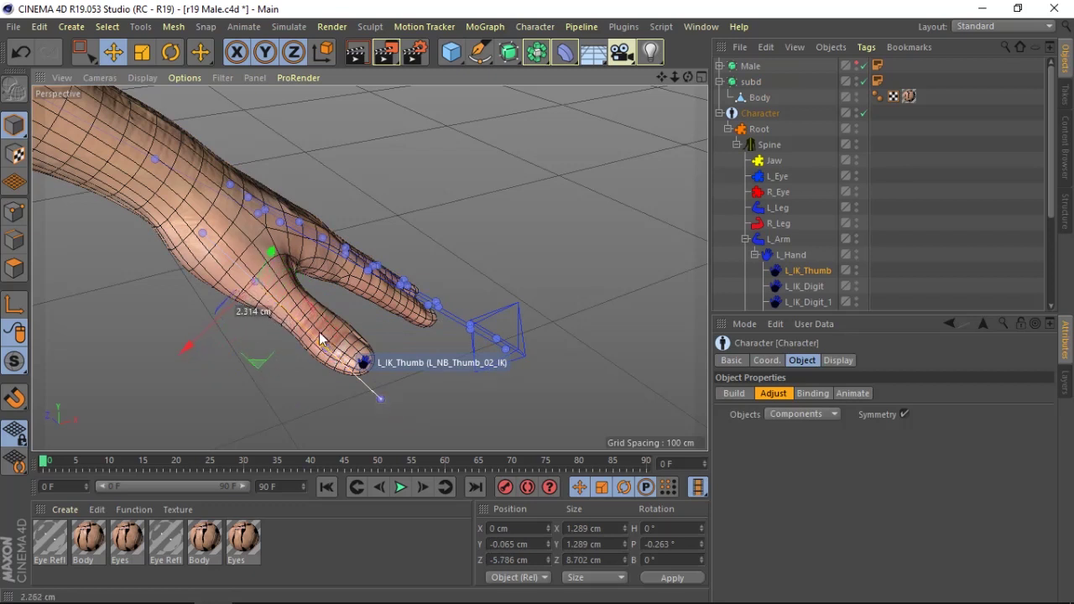
key("ctrl+z")
left_click_drag(322, 349, 338, 365)
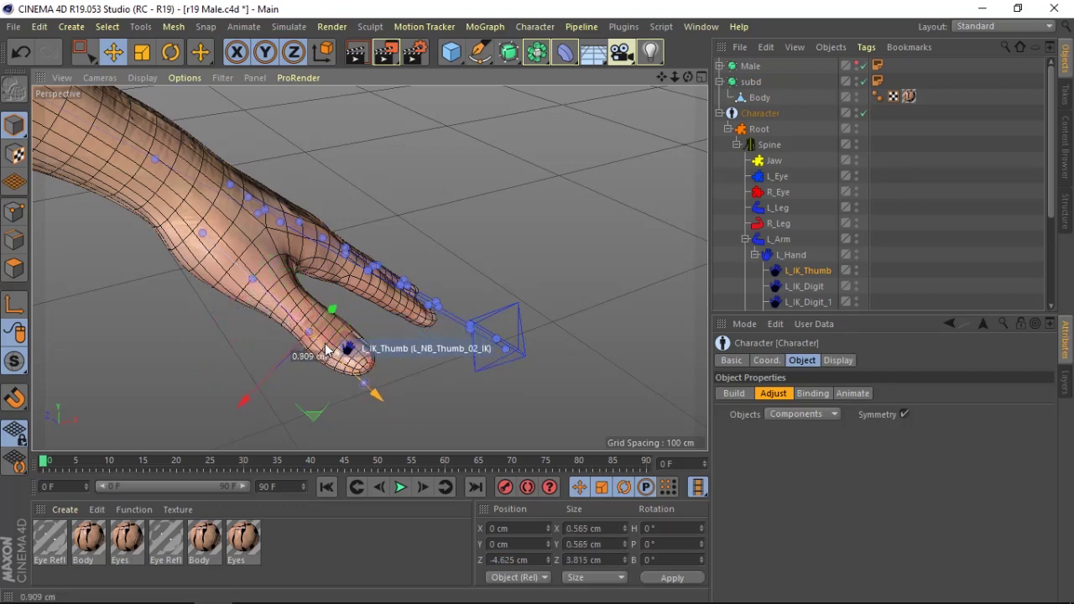
key("ctrl+z")
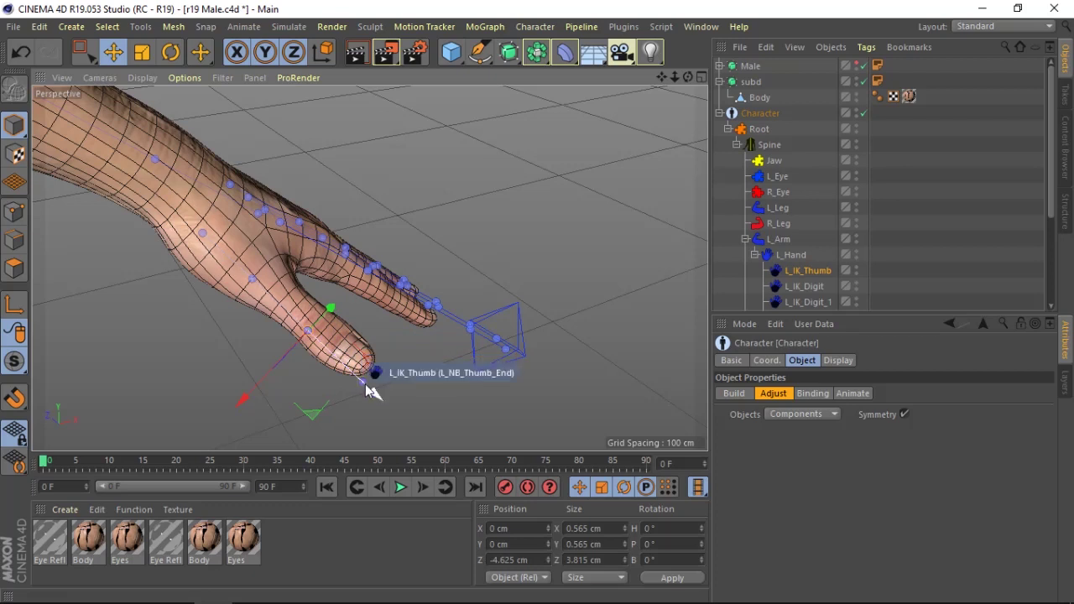
left_click(373, 388)
left_click_drag(372, 389, 363, 379)
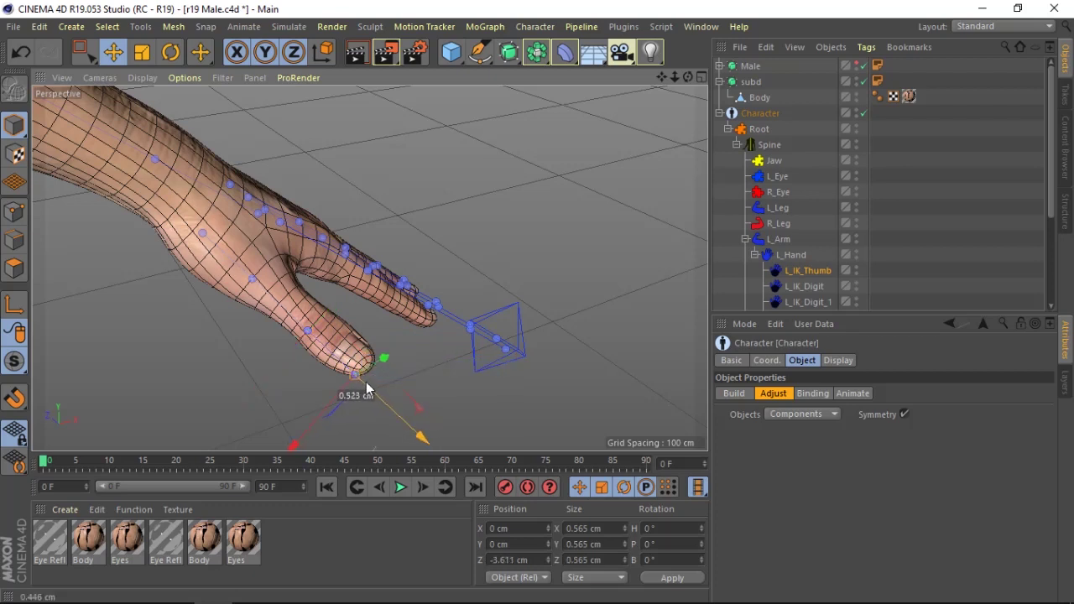
- Rotate the left wrist further to match the hand and inspect it from above, palm and back
left_click(209, 239)
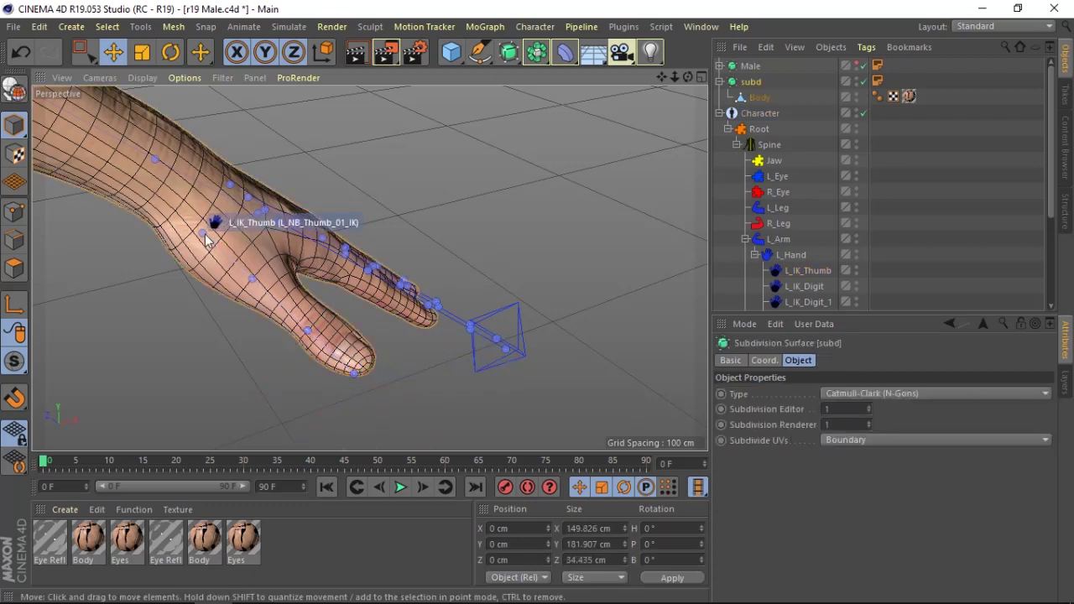
left_click(203, 233)
key("r")
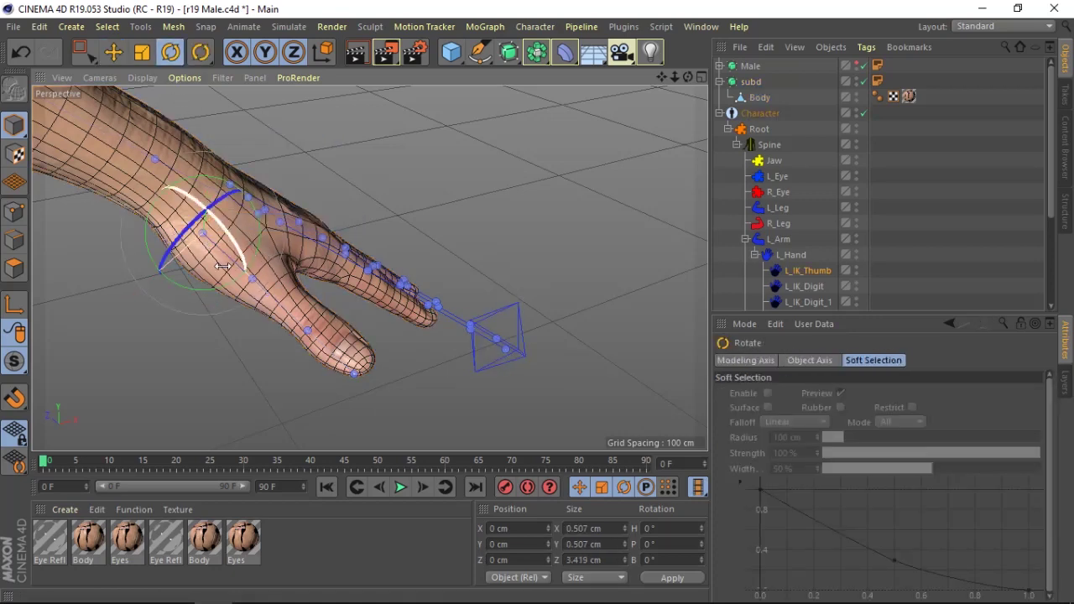
left_click_drag(193, 285, 199, 288)
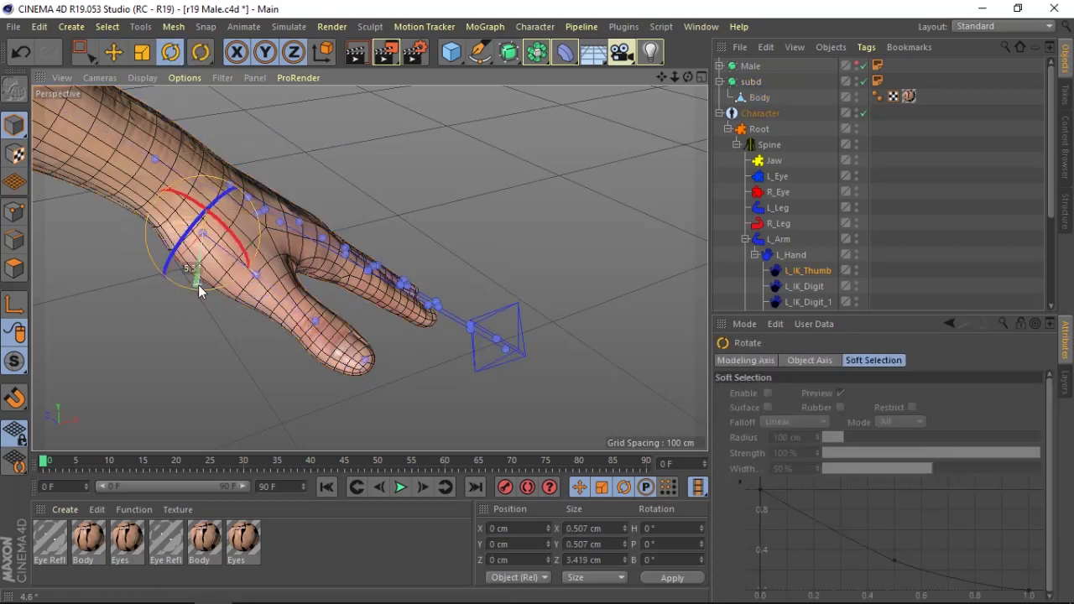
left_click_drag(687, 76, 587, 92)
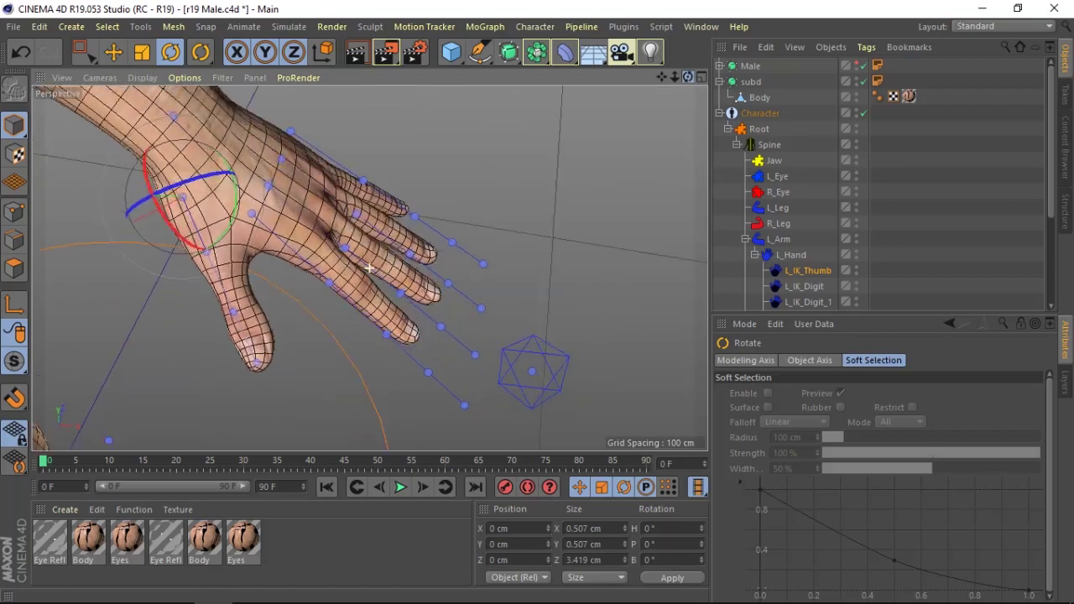
left_click_drag(369, 267, 314, 168, "alt")
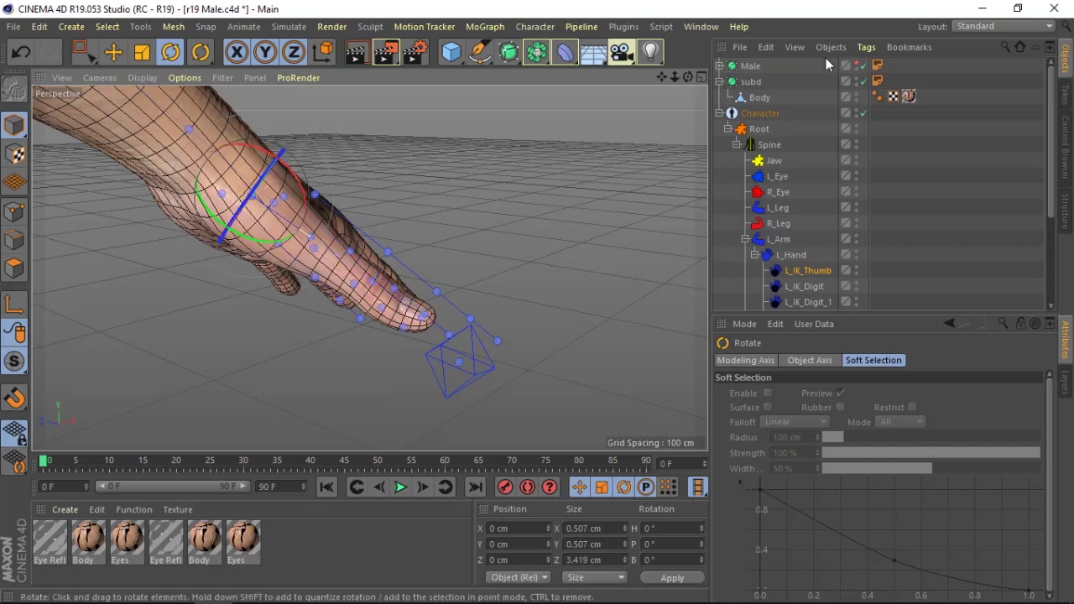
mouse_move(687, 76)
left_mouse_down()
mouse_move(367, 267)
mouse_move(592, 146)
left_mouse_up()
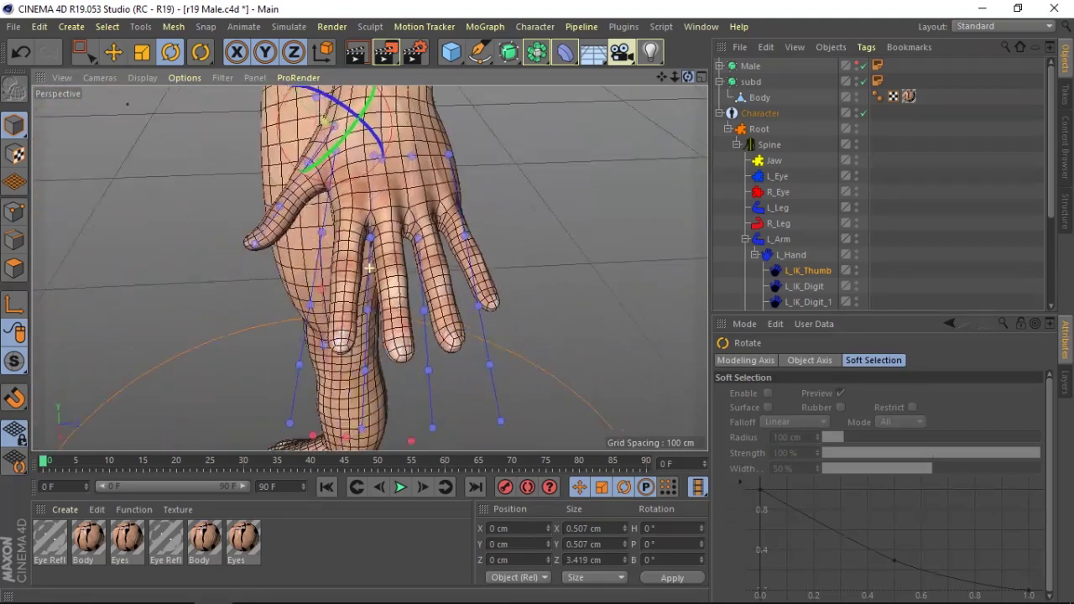
- Move the L_IK_Digit finger-base joint along X and nudge it into place inside the hand
left_click(589, 144)
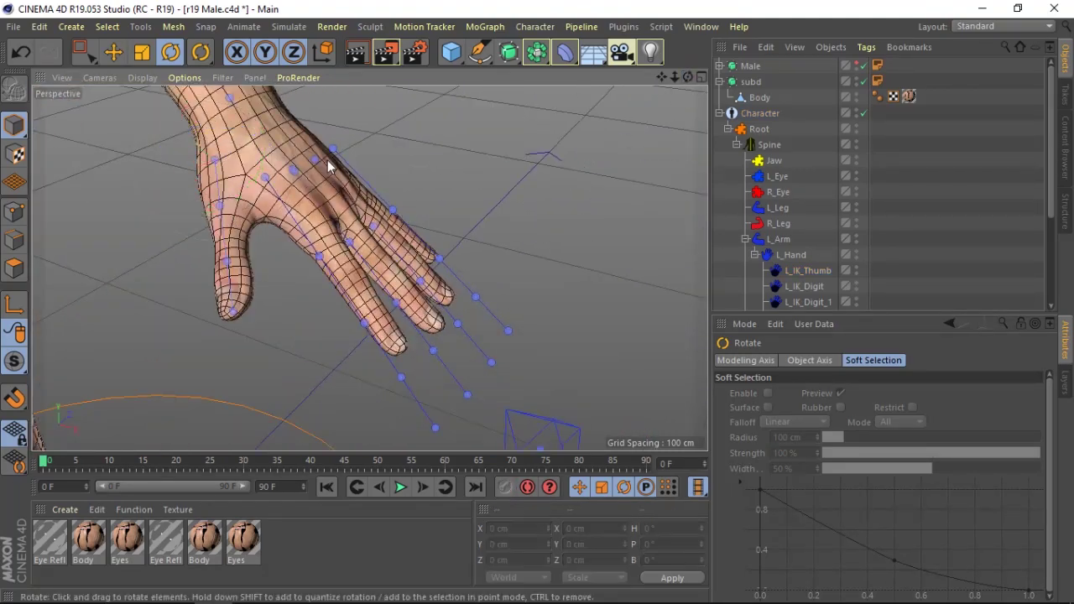
left_click(265, 176)
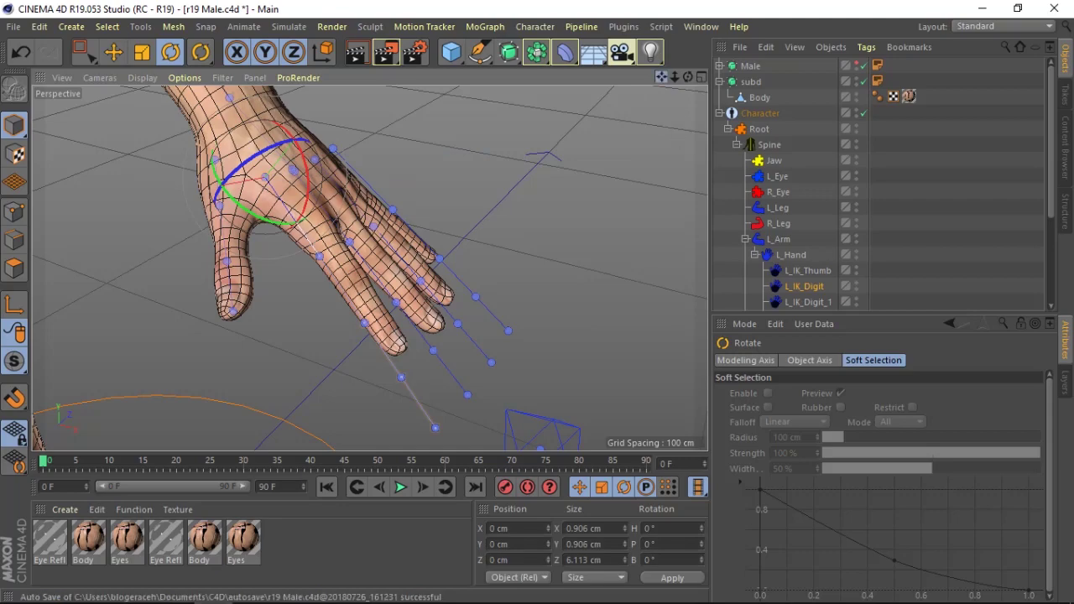
mouse_move(683, 80)
left_mouse_down()
mouse_move(662, 81)
mouse_move(369, 267)
left_mouse_up()
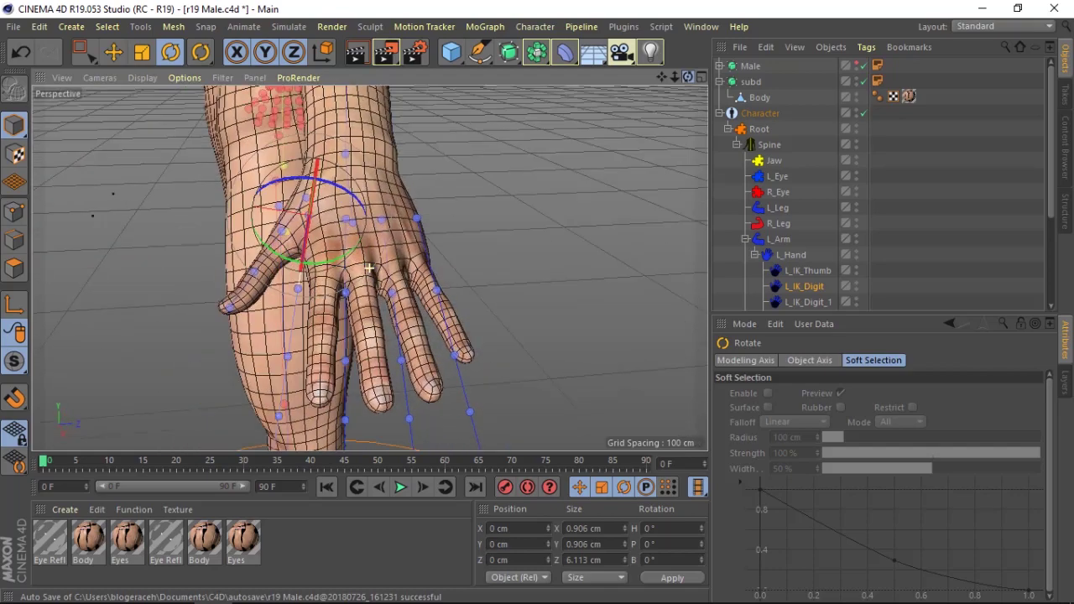
left_click_drag(369, 267, 639, 129)
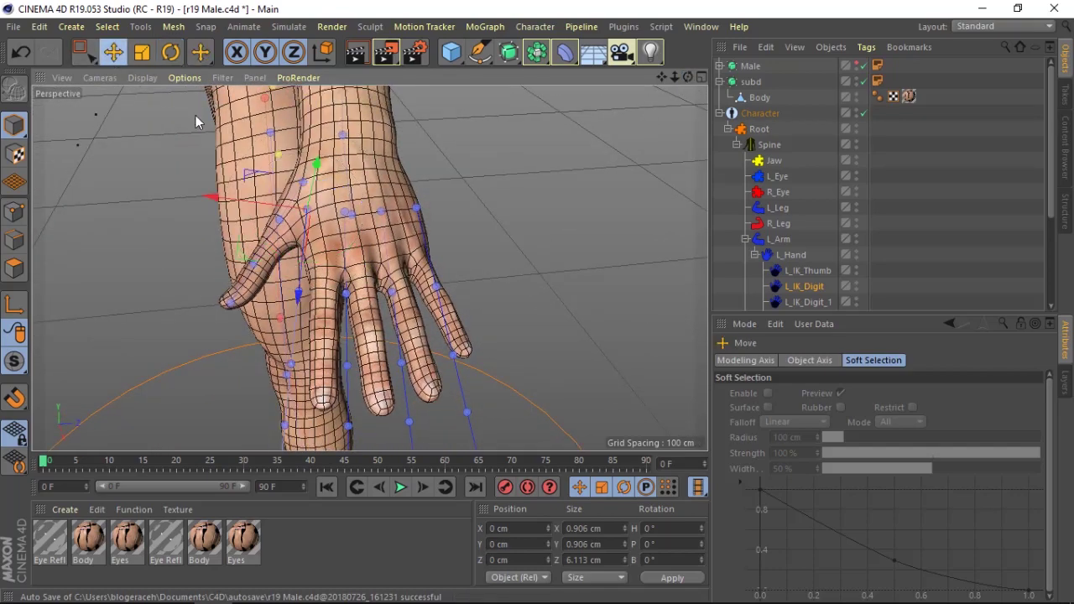
left_click_drag(214, 200, 242, 208)
left_click_drag(318, 295, 328, 283)
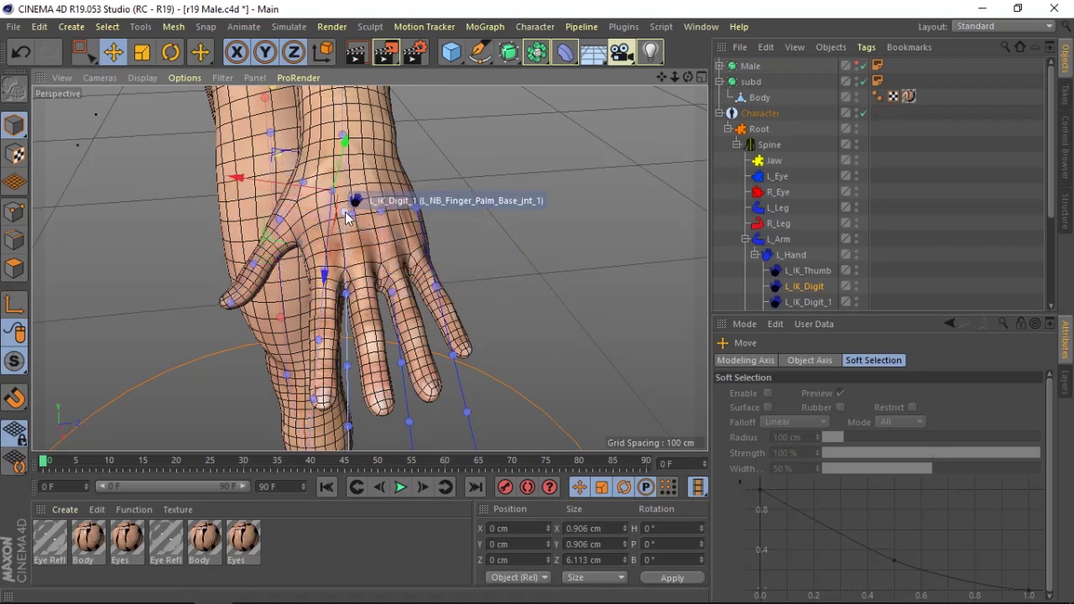
- Reposition the L_IK_Digit_1 joint up into place and pull the L_IK_Digit_2 joint down along its finger
left_click(359, 205)
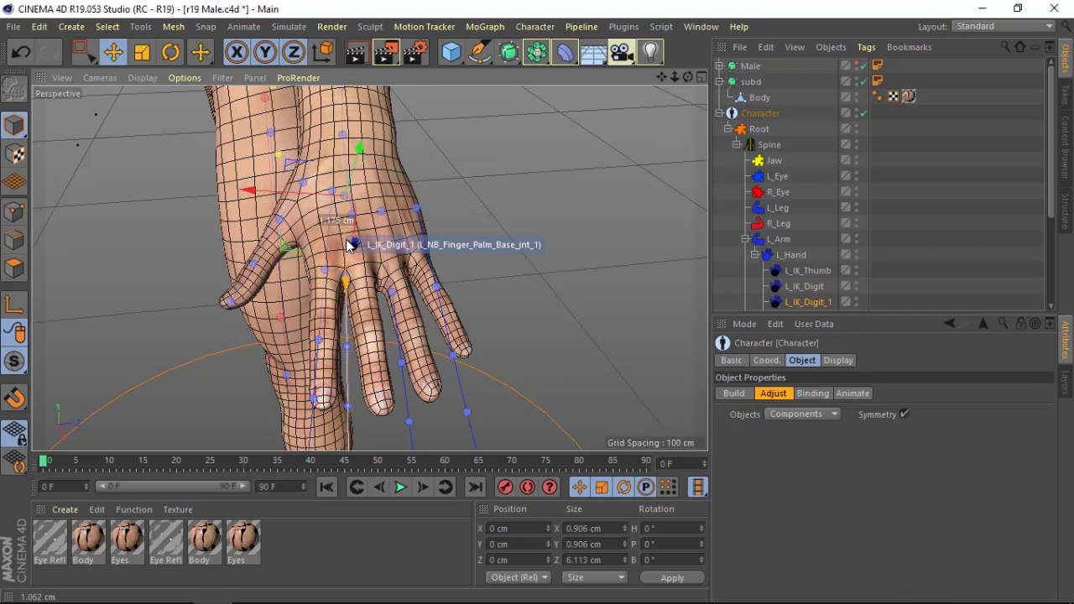
left_click_drag(349, 244, 319, 220)
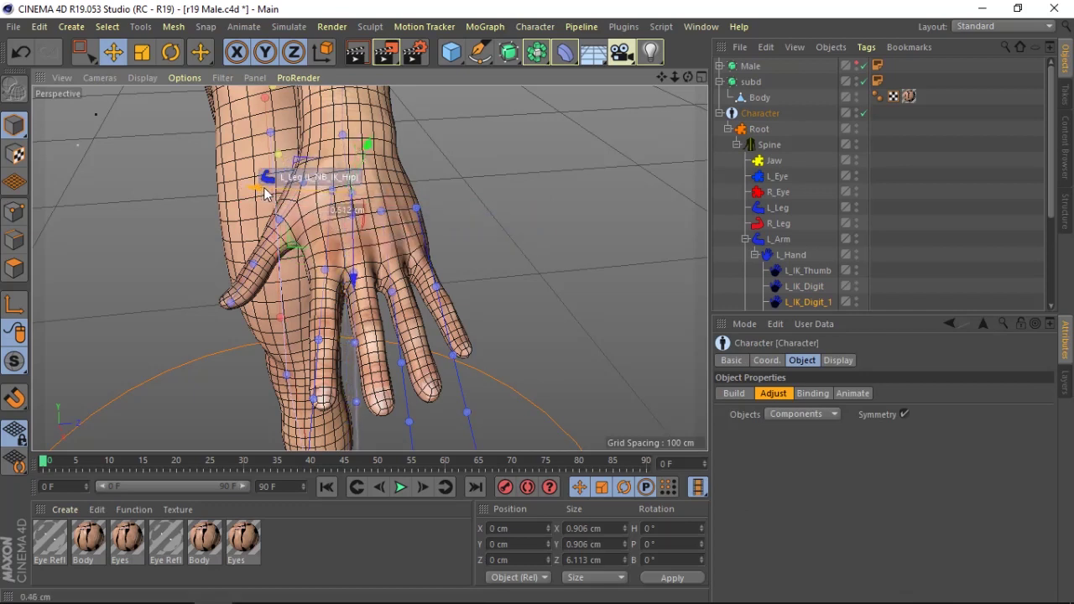
mouse_move(271, 193)
left_mouse_down()
mouse_move(315, 195)
mouse_move(312, 208)
left_mouse_up()
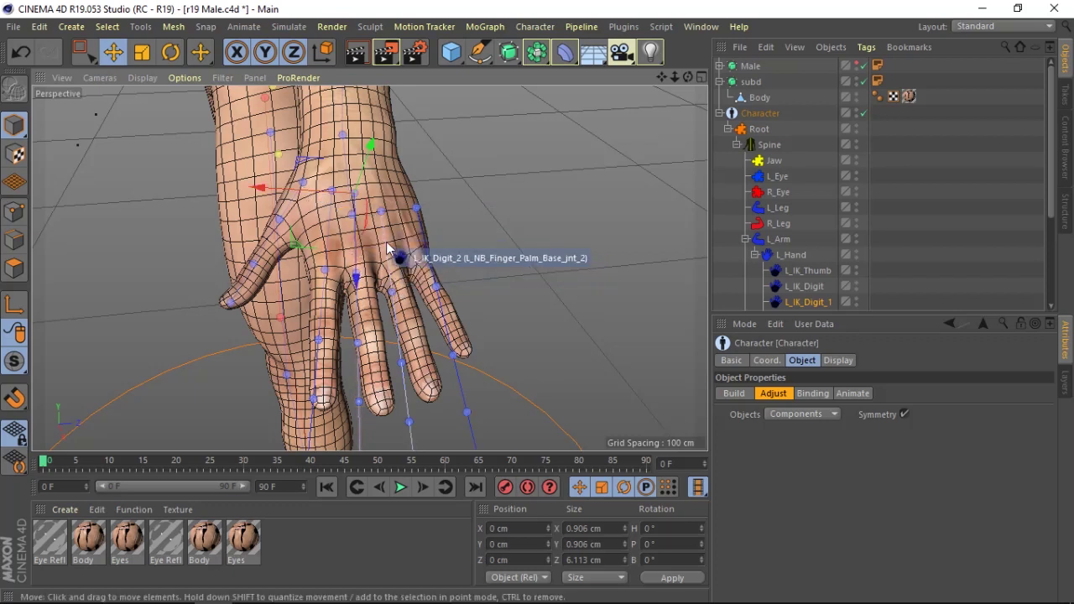
mouse_move(382, 216)
left_mouse_down()
mouse_move(390, 247)
mouse_move(437, 198)
mouse_move(428, 245)
mouse_move(373, 211)
mouse_move(373, 186)
mouse_move(419, 278)
mouse_move(369, 268)
left_mouse_up()
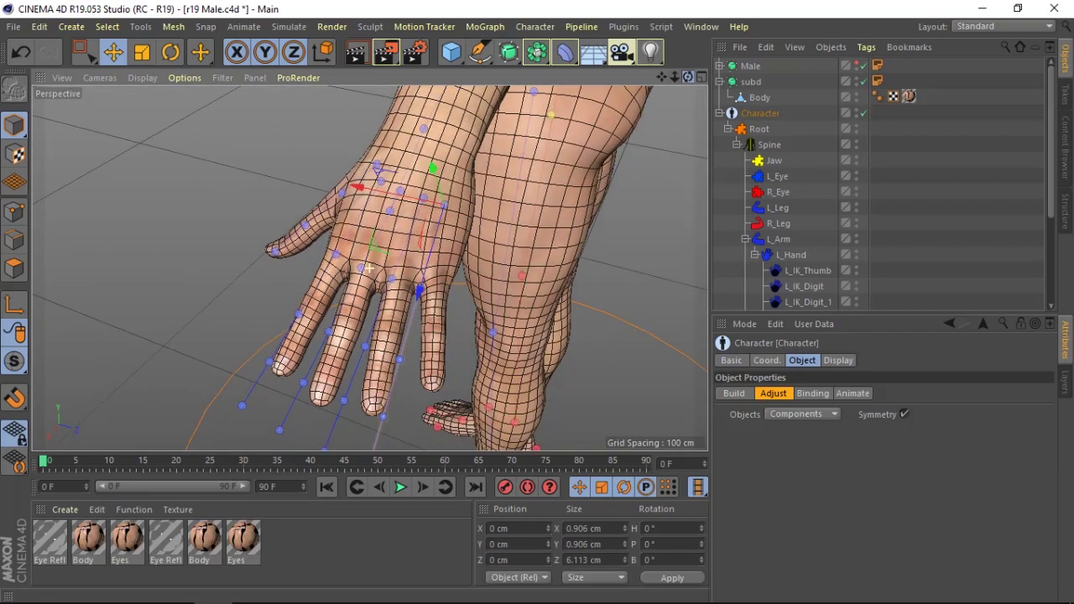
- Rotate the wrist joint about 5.7 degrees, then another 4.4 degrees to fit the hand
left_click_drag(676, 78, 678, 76)
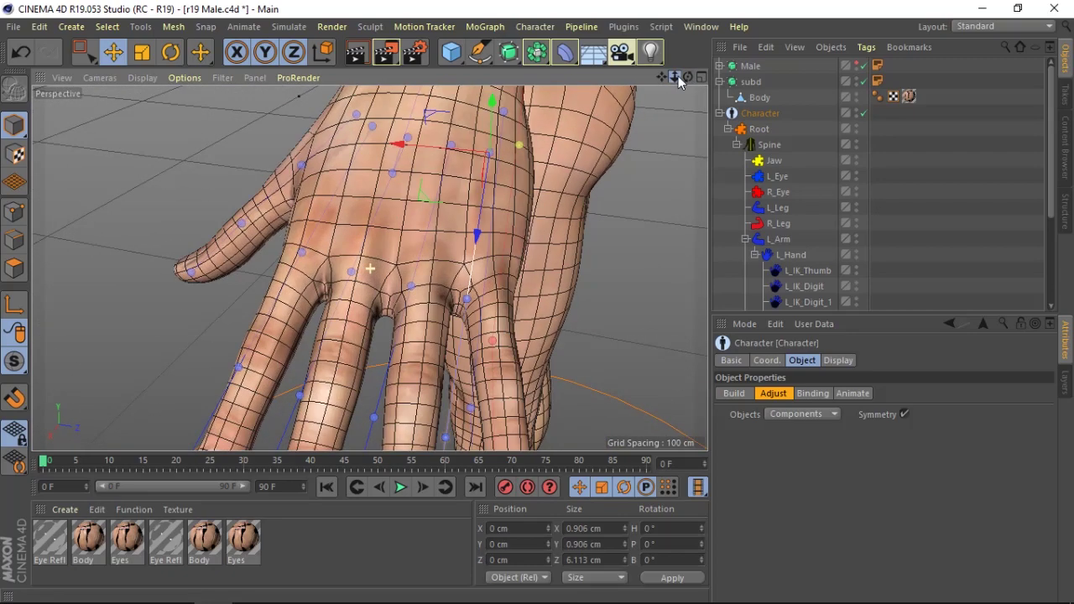
left_click(170, 55)
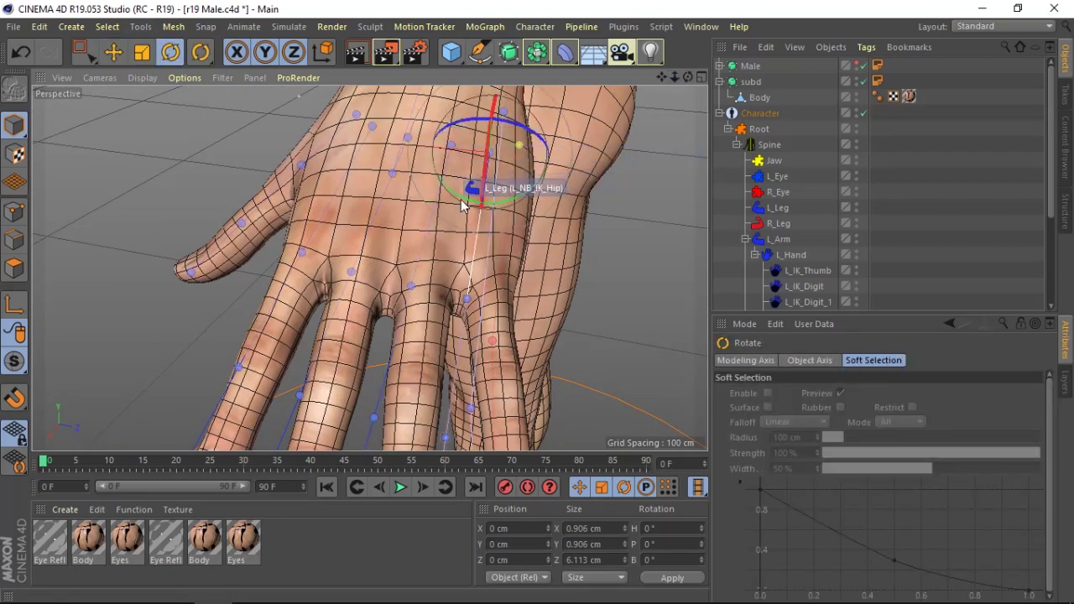
left_click_drag(462, 198, 472, 199)
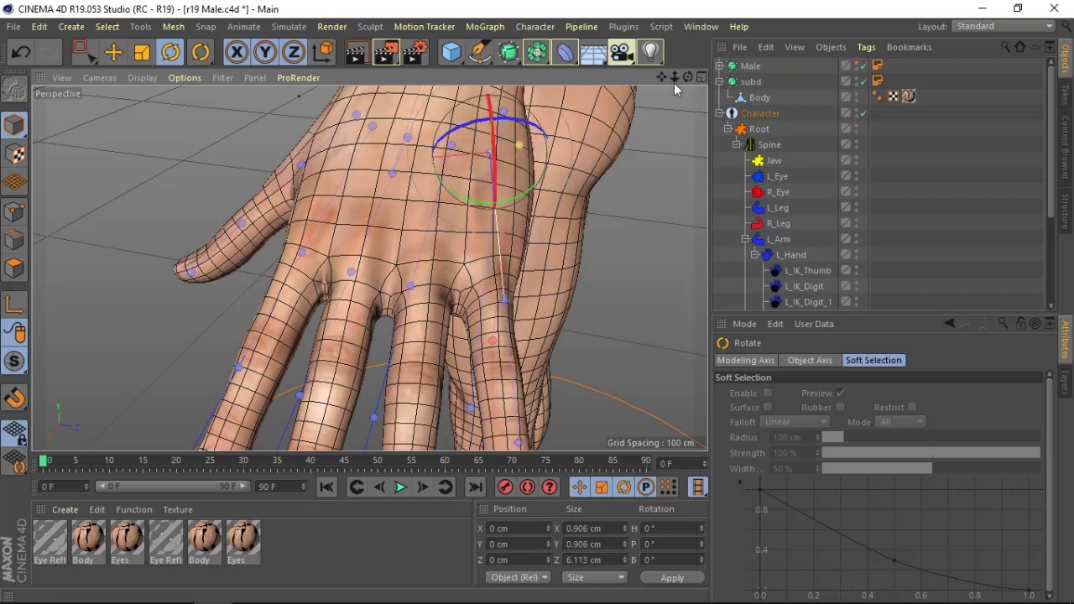
mouse_move(687, 77)
left_mouse_down()
mouse_move(369, 269)
mouse_move(510, 179)
mouse_move(522, 209)
left_mouse_up()
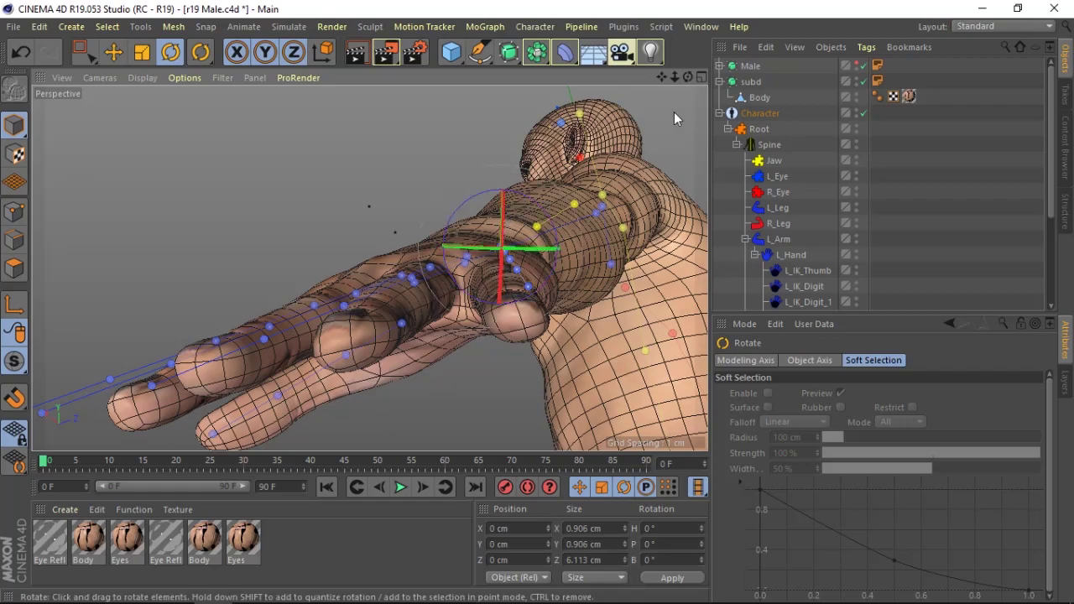
mouse_move(687, 77)
left_mouse_down()
mouse_move(369, 268)
mouse_move(394, 252)
left_mouse_up()
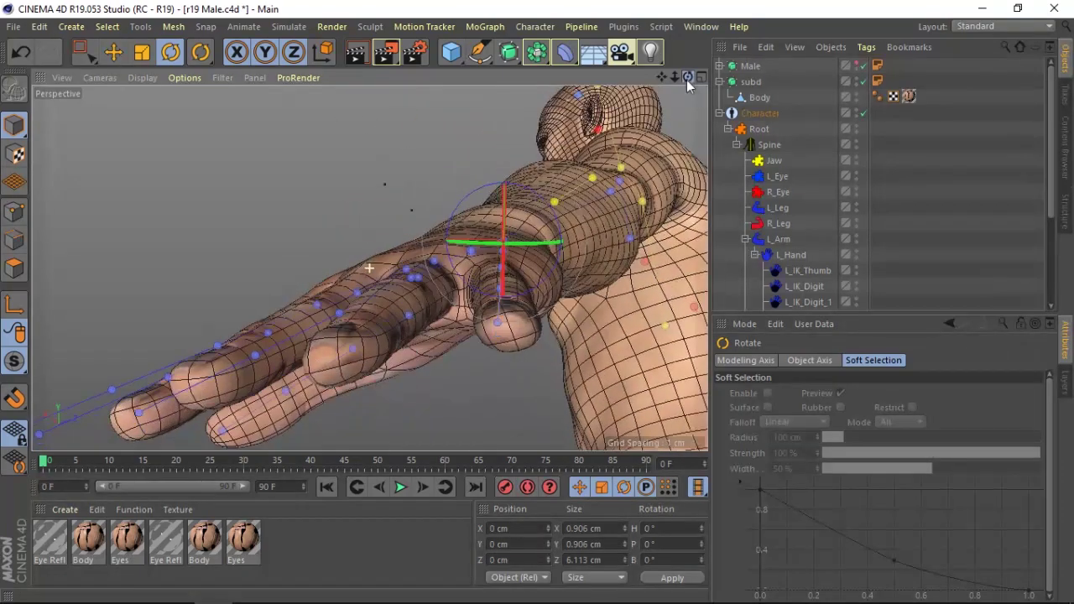
left_click_drag(527, 188, 530, 195)
mouse_move(686, 75)
left_mouse_down()
mouse_move(370, 267)
mouse_move(192, 83)
left_mouse_up()
- Raise the selected joint about 0.136 cm toward the back of the hand
left_click(113, 52)
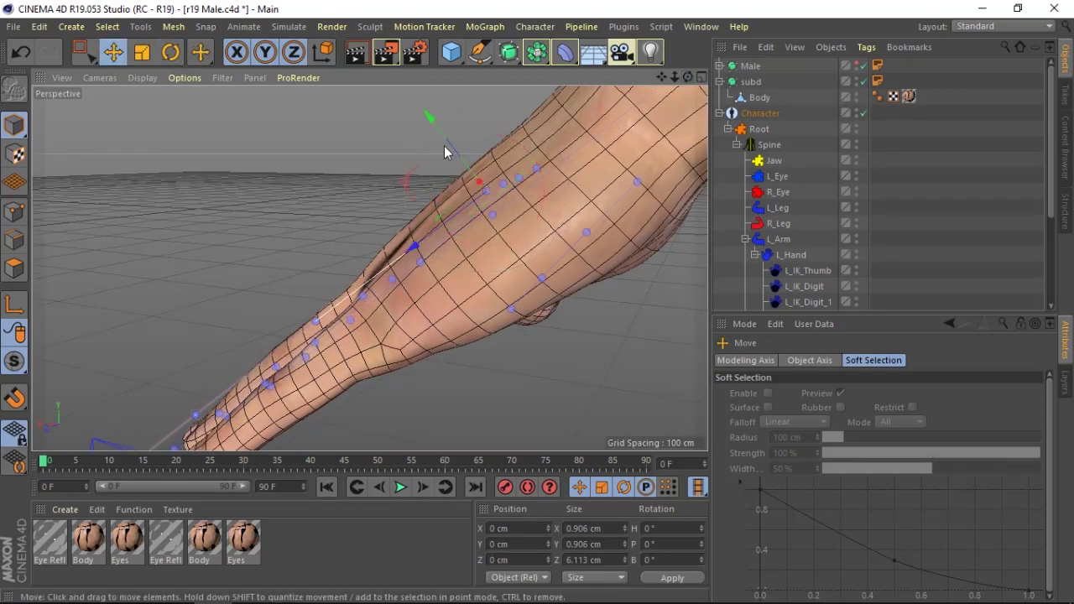
left_click_drag(444, 146, 446, 136)
left_click_drag(687, 77, 369, 267)
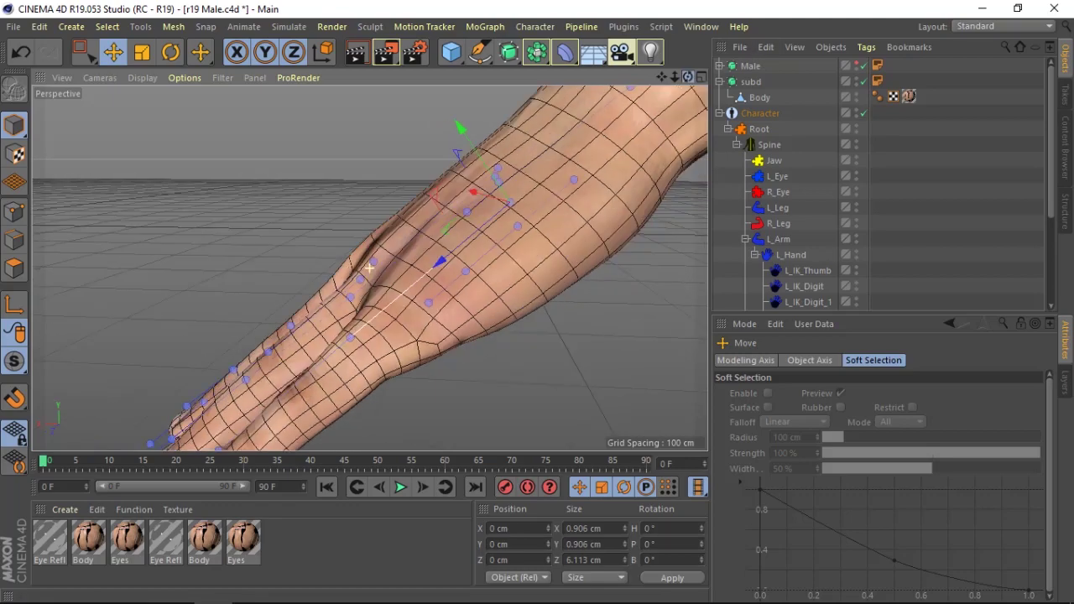
left_click_drag(369, 268, 372, 184, "alt")
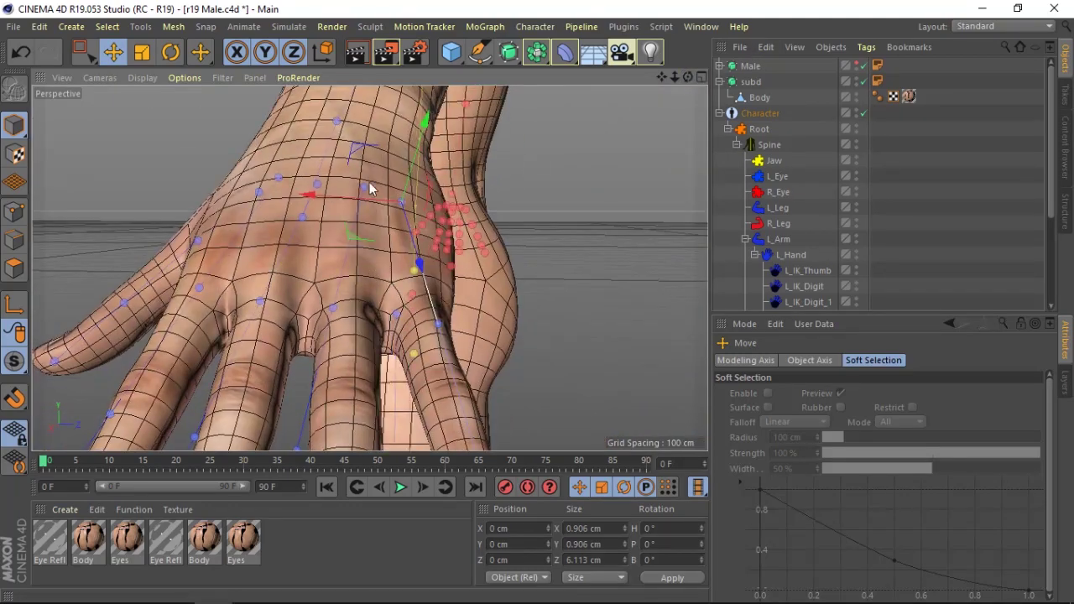
- Rotate the wrist tip joint about 4.1 degrees to line up with the hand
left_click(364, 187)
key("r")
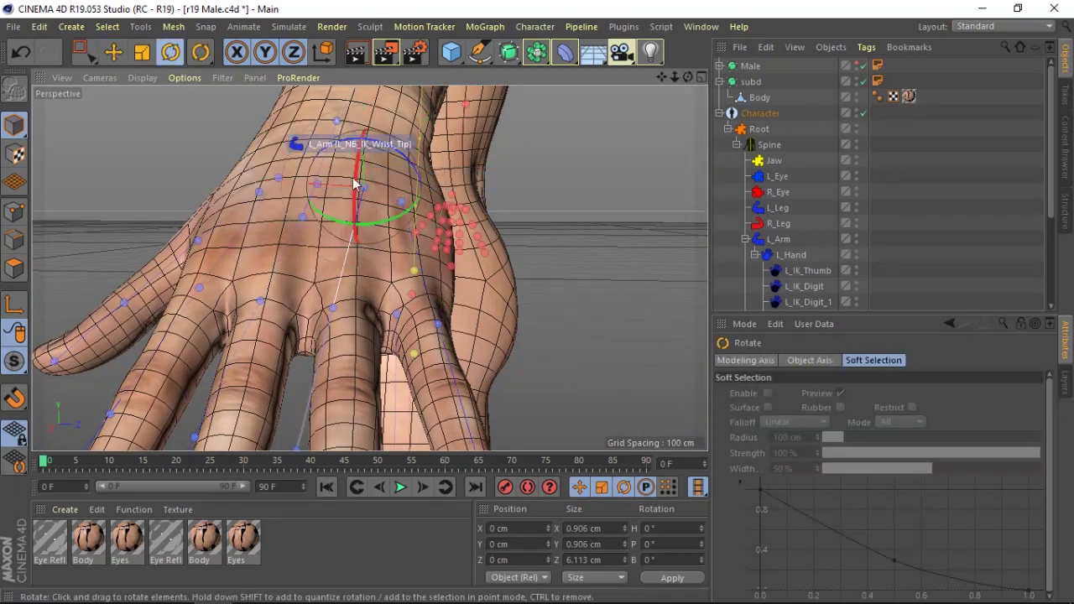
left_click_drag(372, 228, 385, 222)
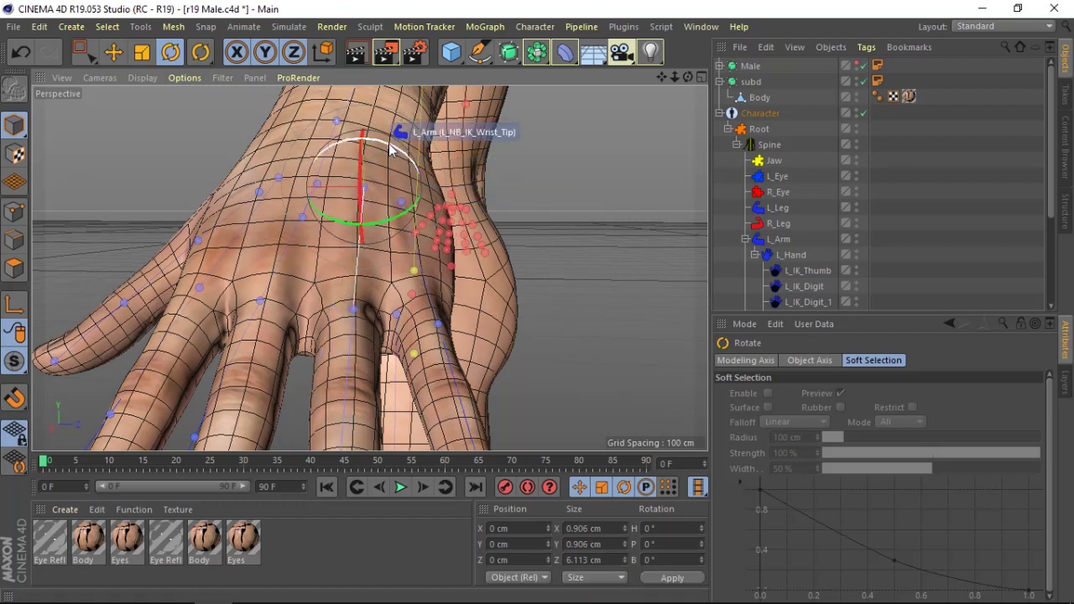
key("e")
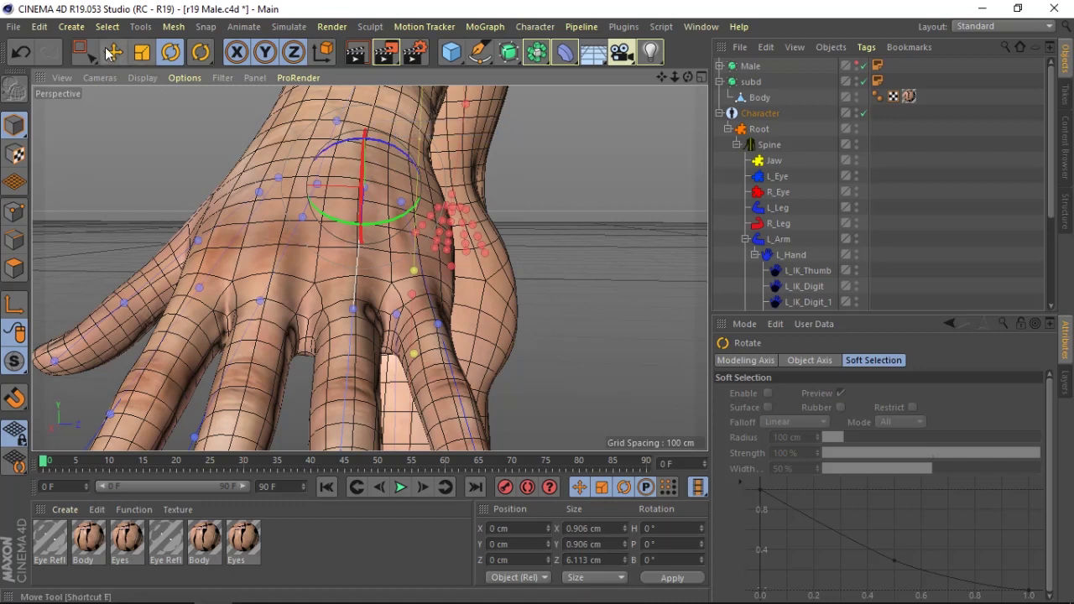
- Select the L_IK_Digit_1 joint for rotating and view the hand from above
left_click(315, 183)
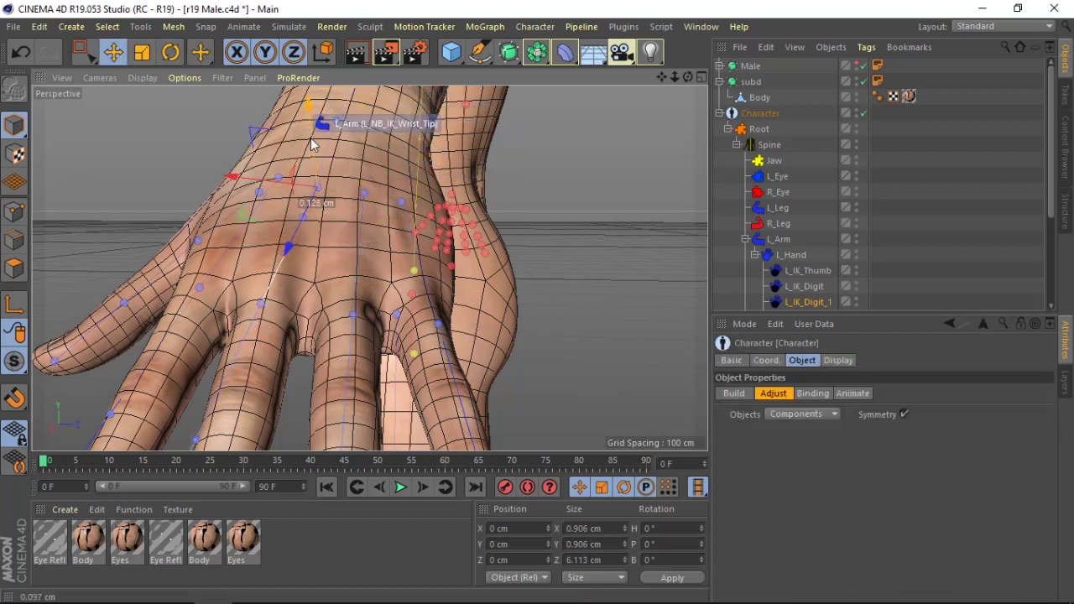
key("r")
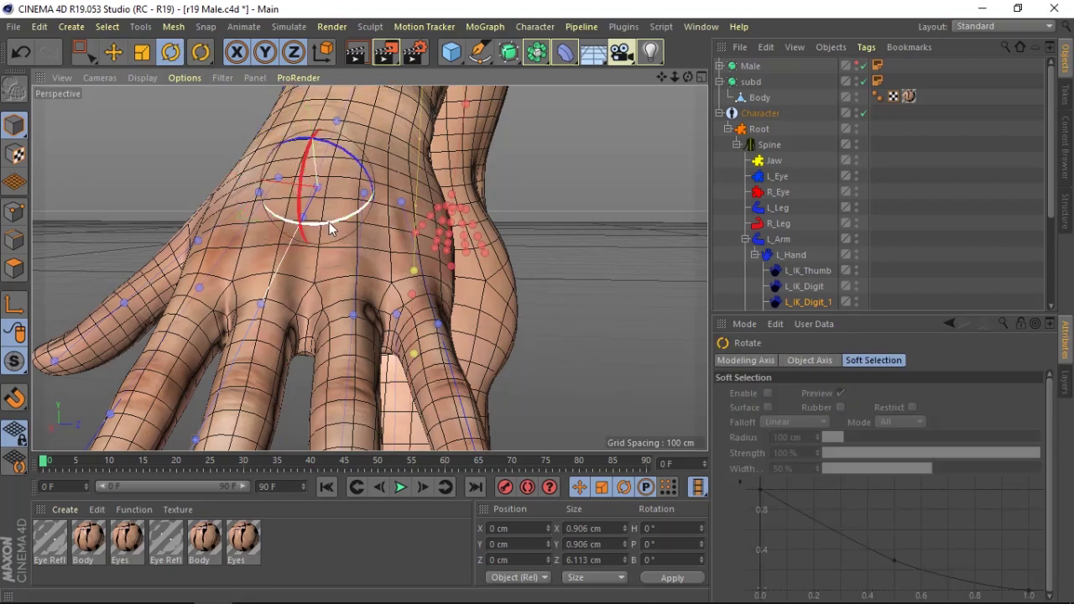
left_click_drag(665, 76, 638, 109)
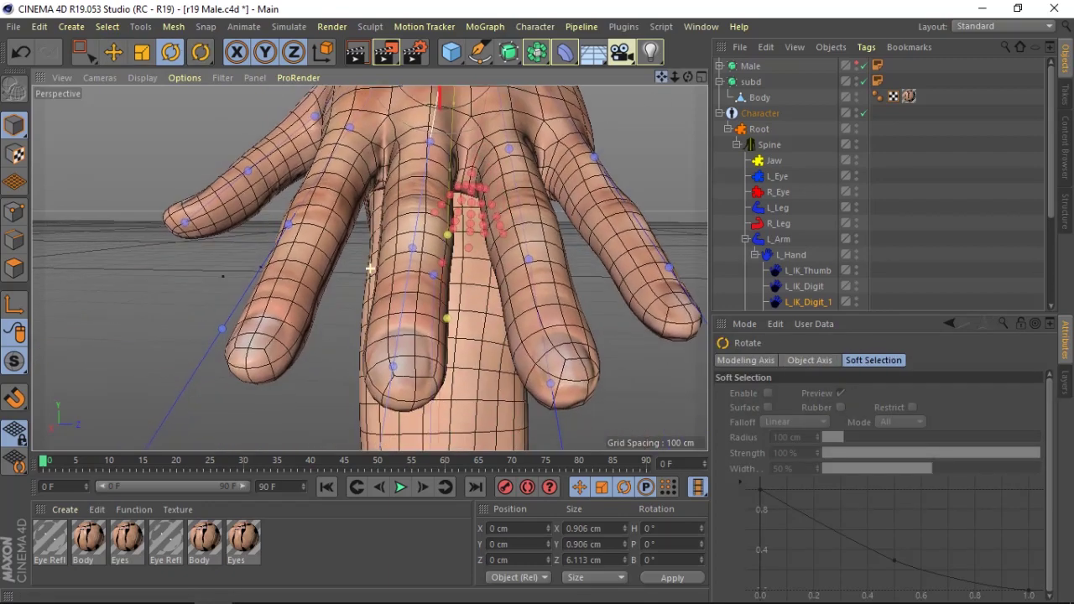
left_click_drag(664, 75, 637, 109)
- Shift the L_IK_Digit_1 joint slightly left along X
left_click(113, 52)
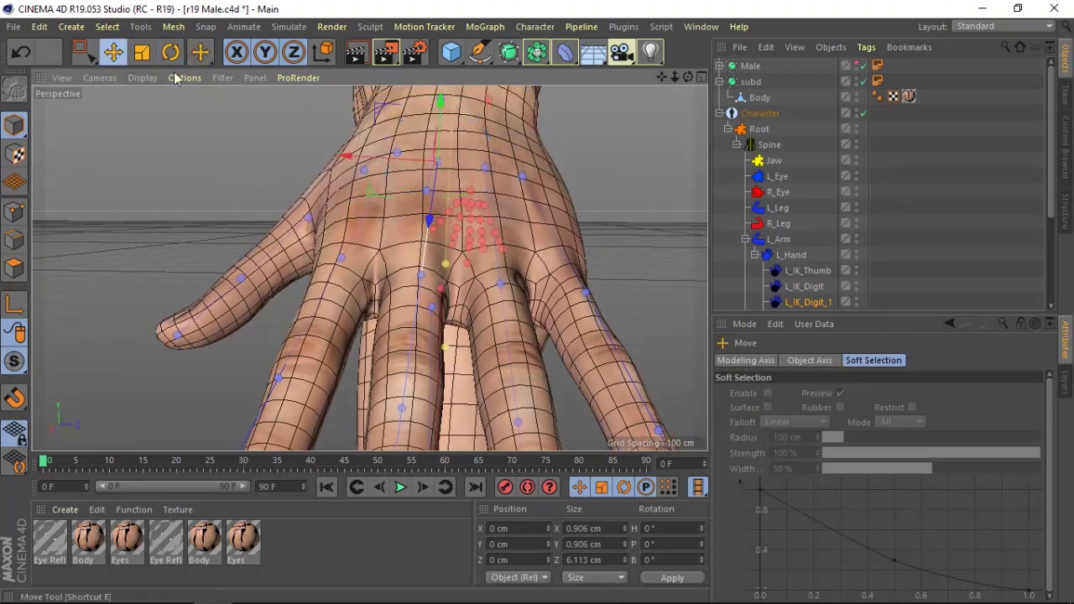
left_click_drag(388, 162, 384, 163)
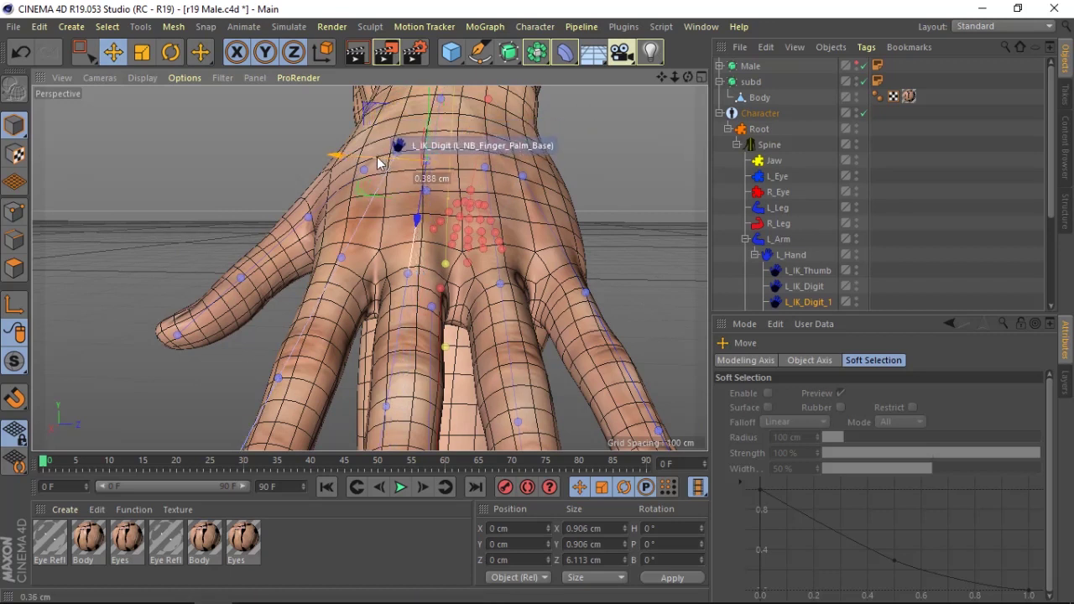
key("r")
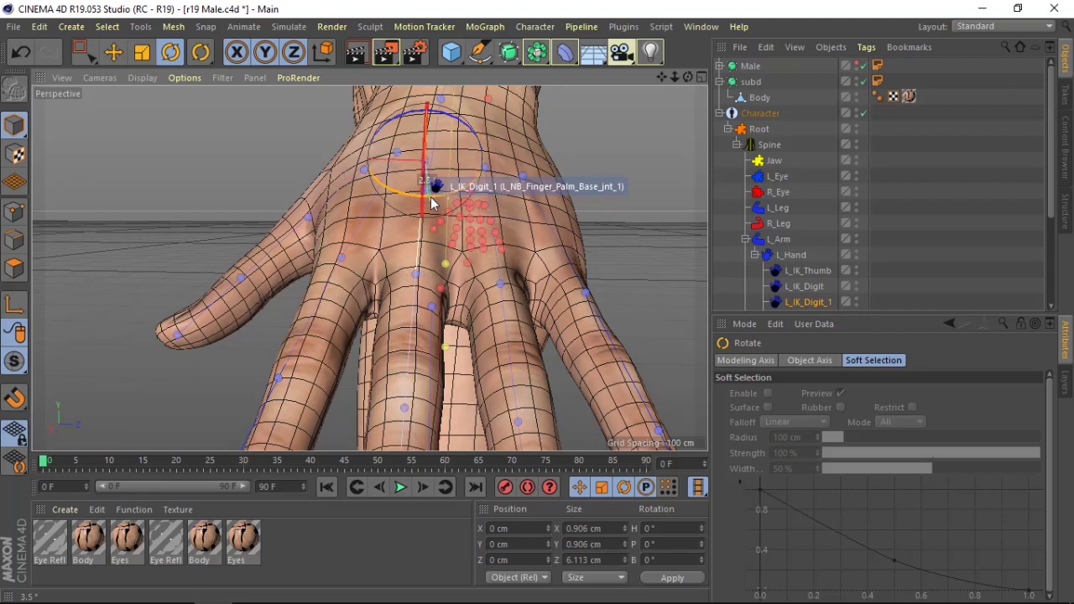
- Nudge the L_IK_Digit joint about 0.162 cm sideways and rotate it about 0.8 degrees
left_click(395, 154)
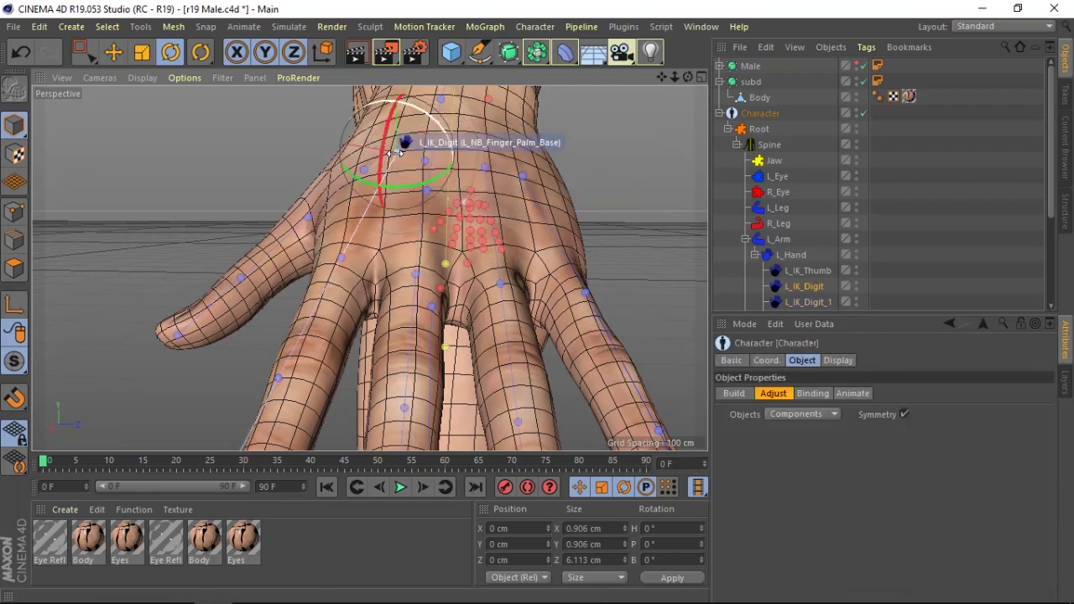
left_click_drag(687, 77, 638, 84)
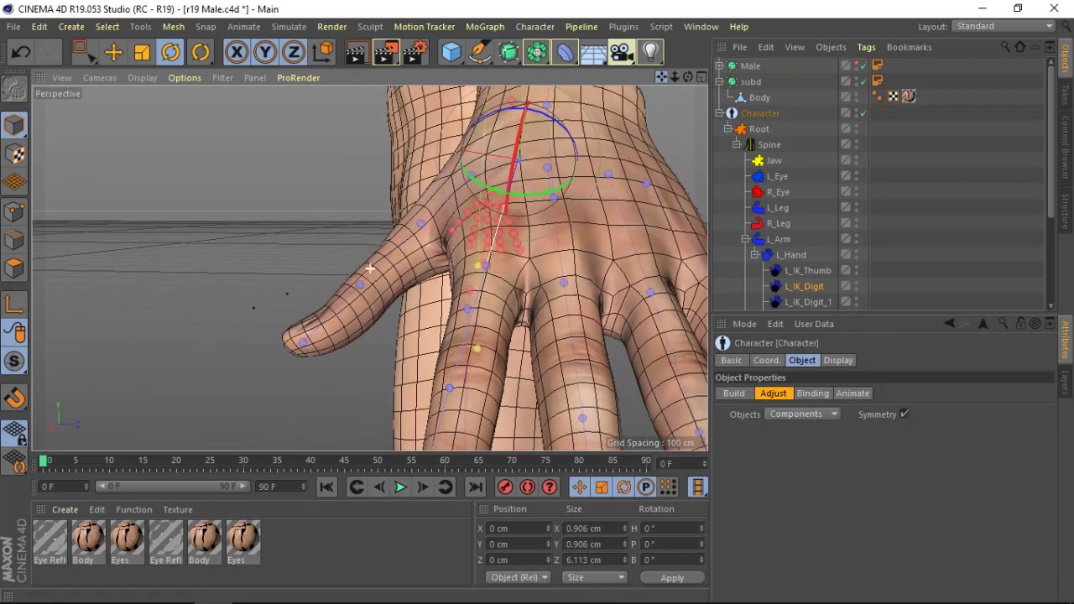
left_click(121, 52)
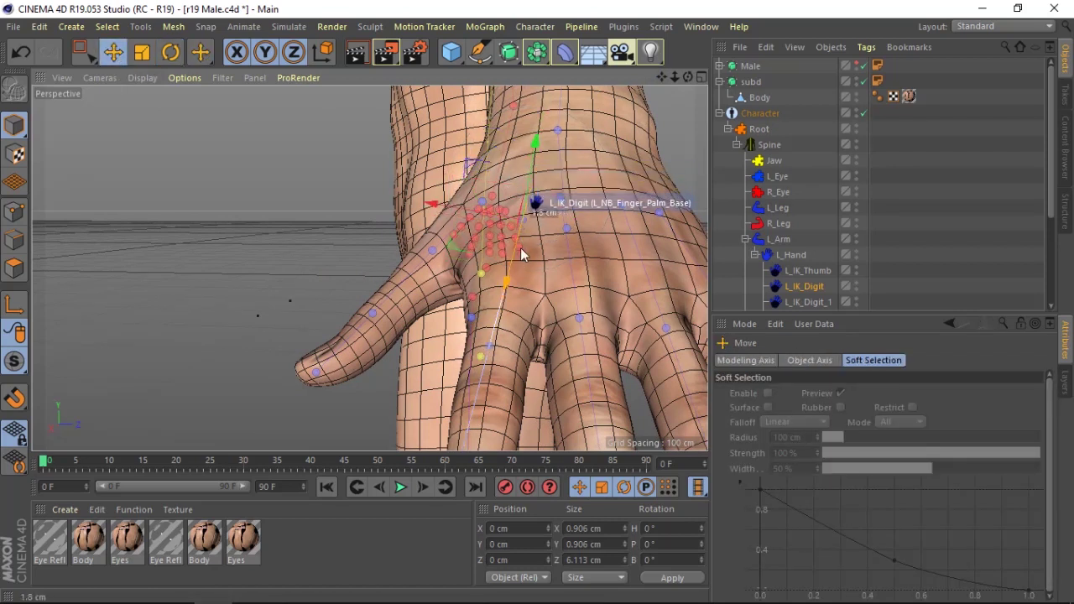
left_click_drag(442, 206, 437, 209)
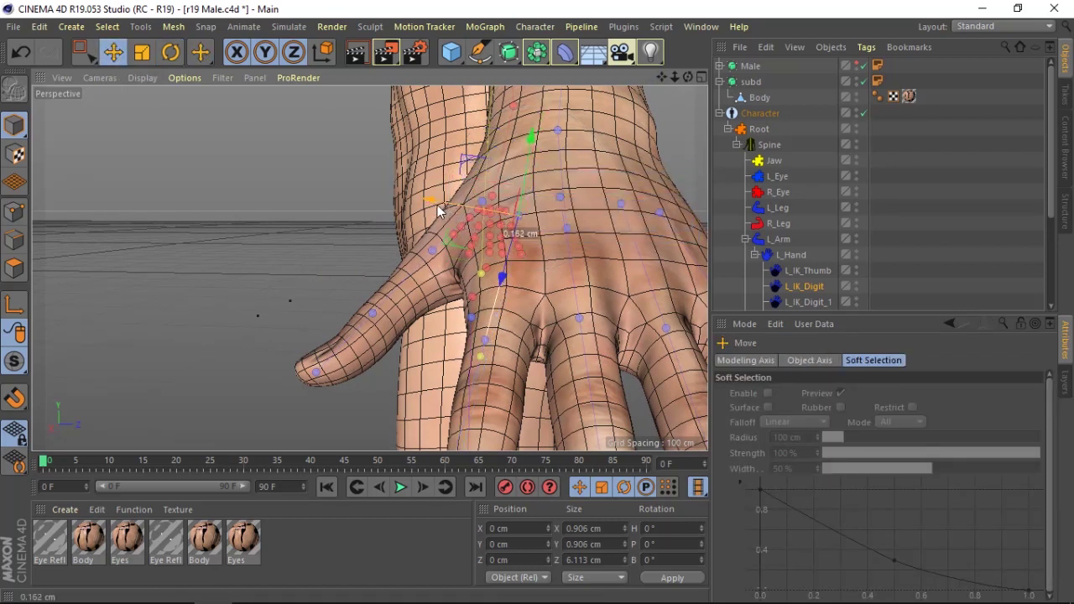
left_click(173, 57)
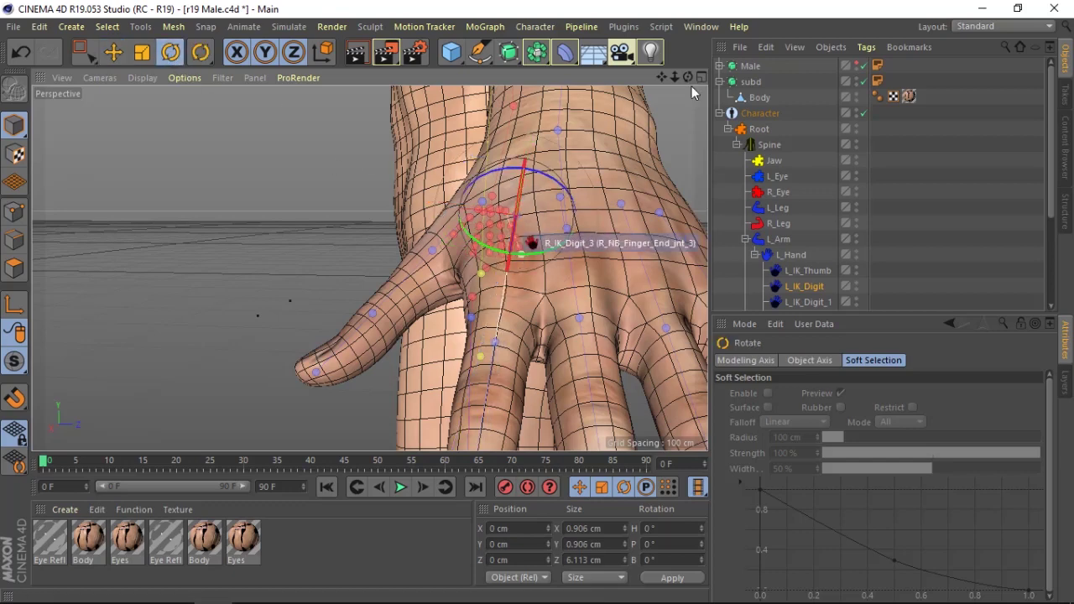
mouse_move(677, 75)
left_mouse_down()
mouse_move(661, 73)
mouse_move(504, 174)
left_mouse_up()
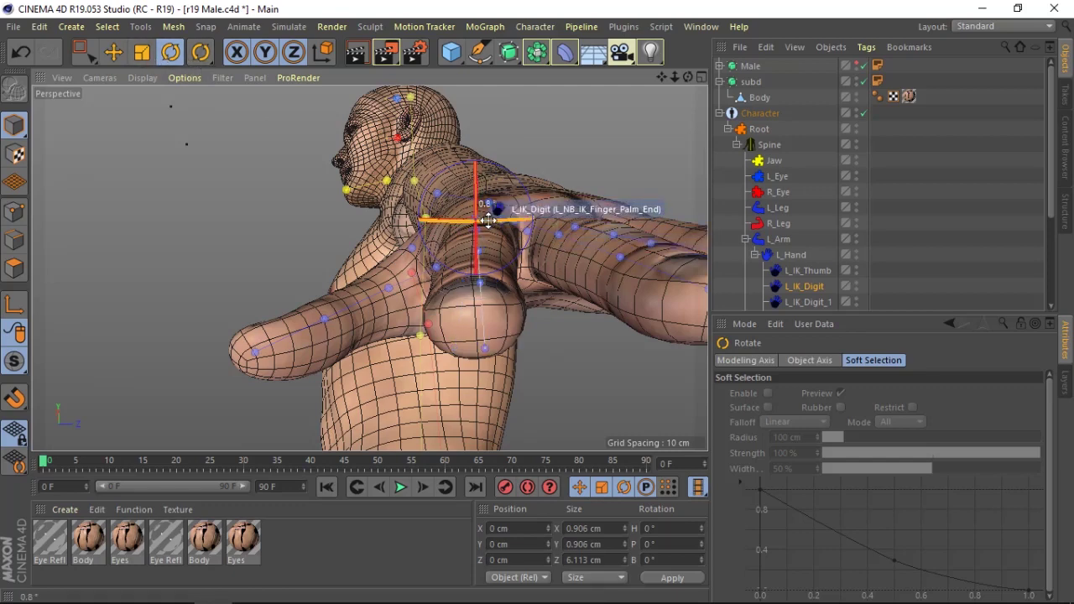
mouse_move(678, 84)
left_mouse_down()
mouse_move(688, 82)
mouse_move(662, 77)
mouse_move(688, 79)
left_mouse_up()
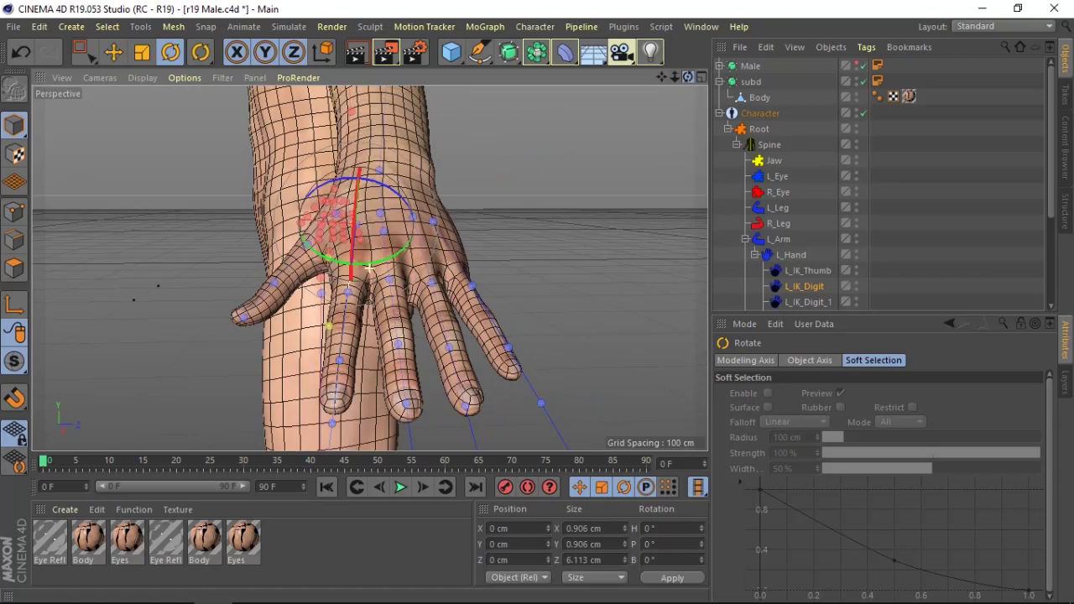
- Slide the L_IK_Digit goal out toward its fingertip and adjust the next finger's palm-end joint
left_click_drag(369, 269, 369, 268, "alt")
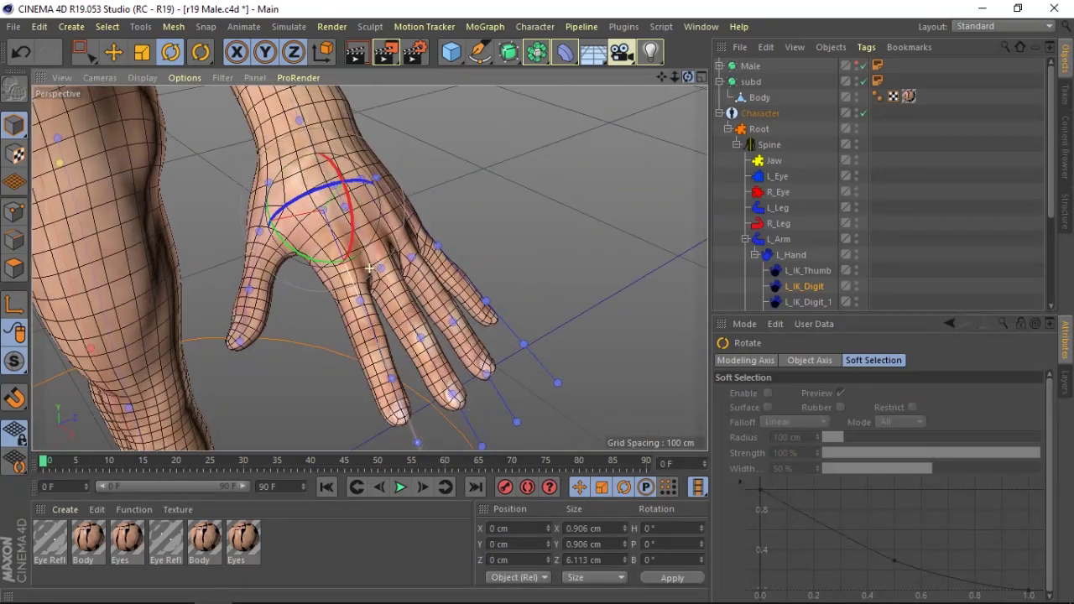
left_click(113, 55)
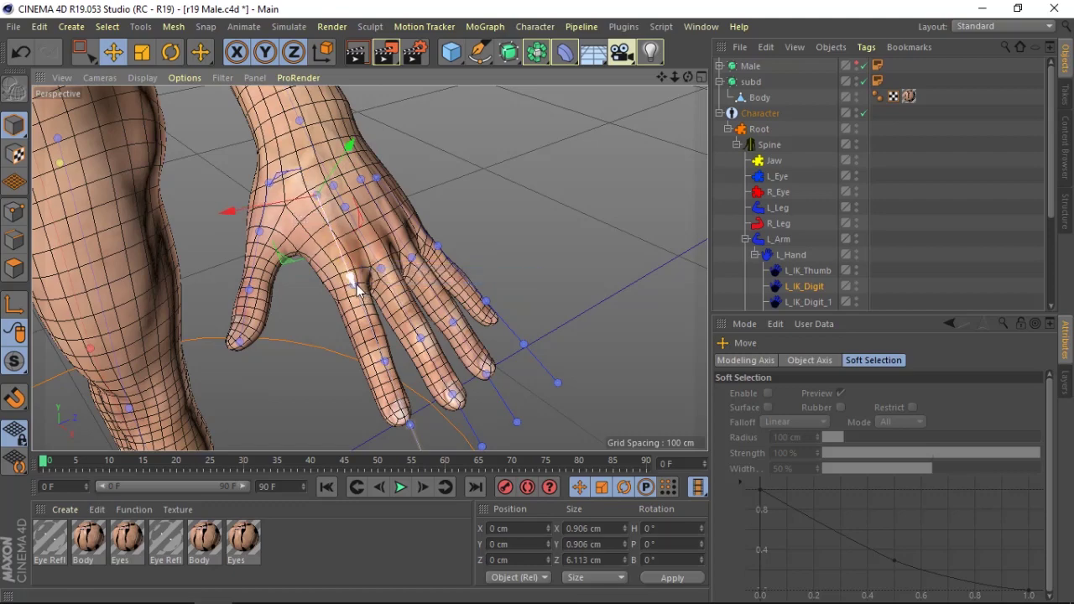
left_click(365, 281)
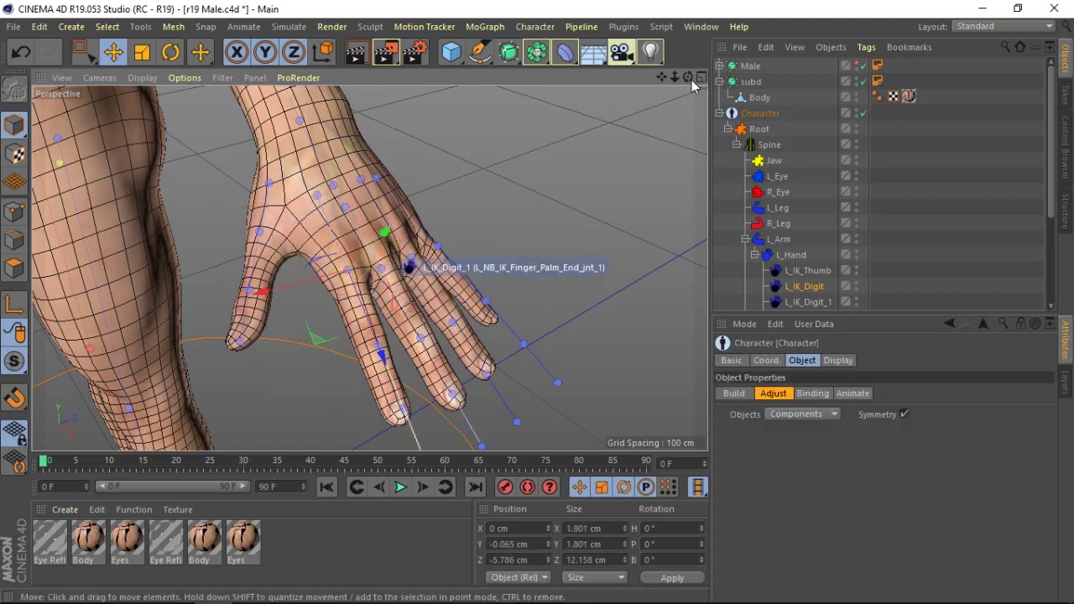
left_click_drag(369, 268, 427, 334, "alt")
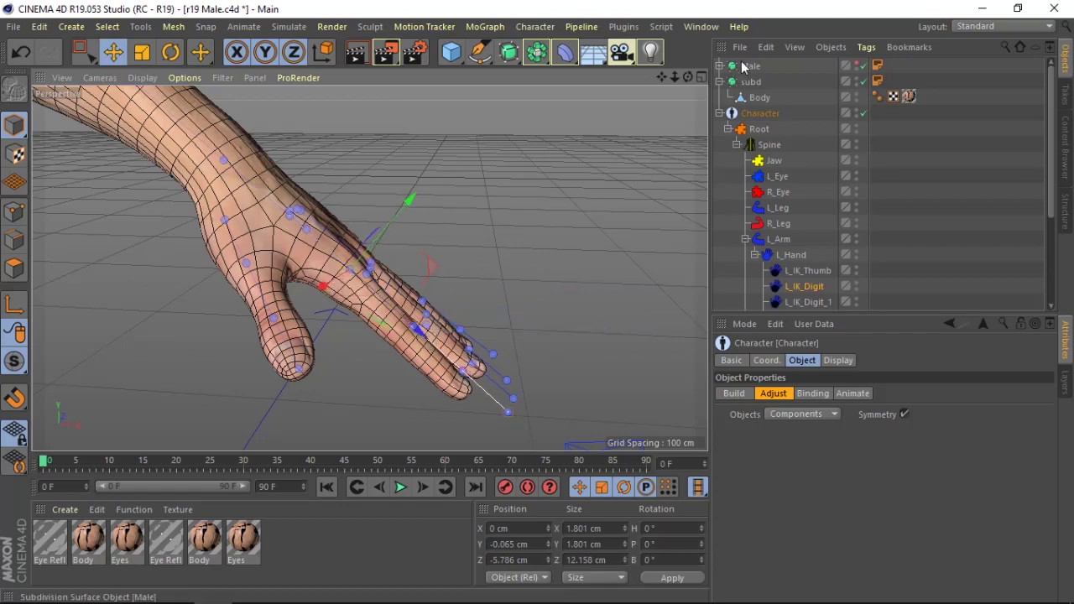
left_click_drag(688, 81, 498, 242)
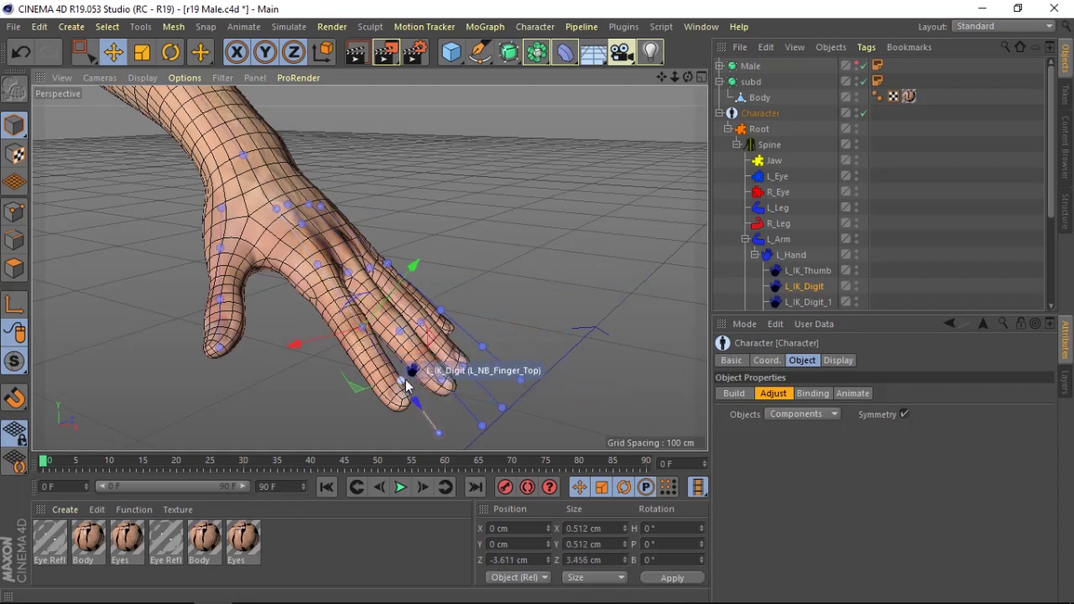
mouse_move(688, 78)
left_mouse_down()
mouse_move(369, 268)
mouse_move(482, 267)
left_mouse_up()
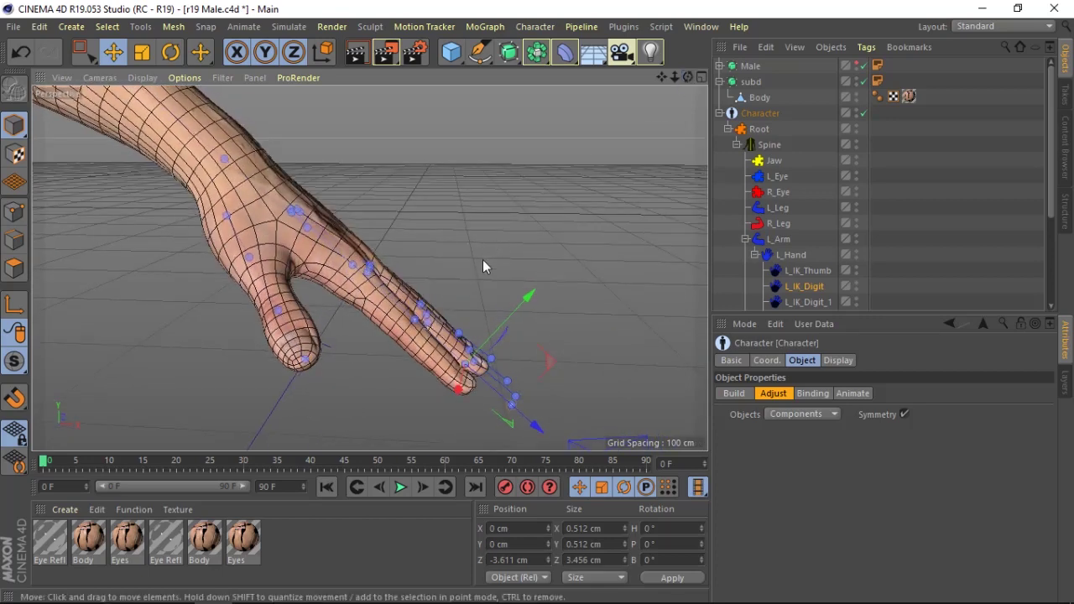
left_click_drag(416, 318, 459, 279)
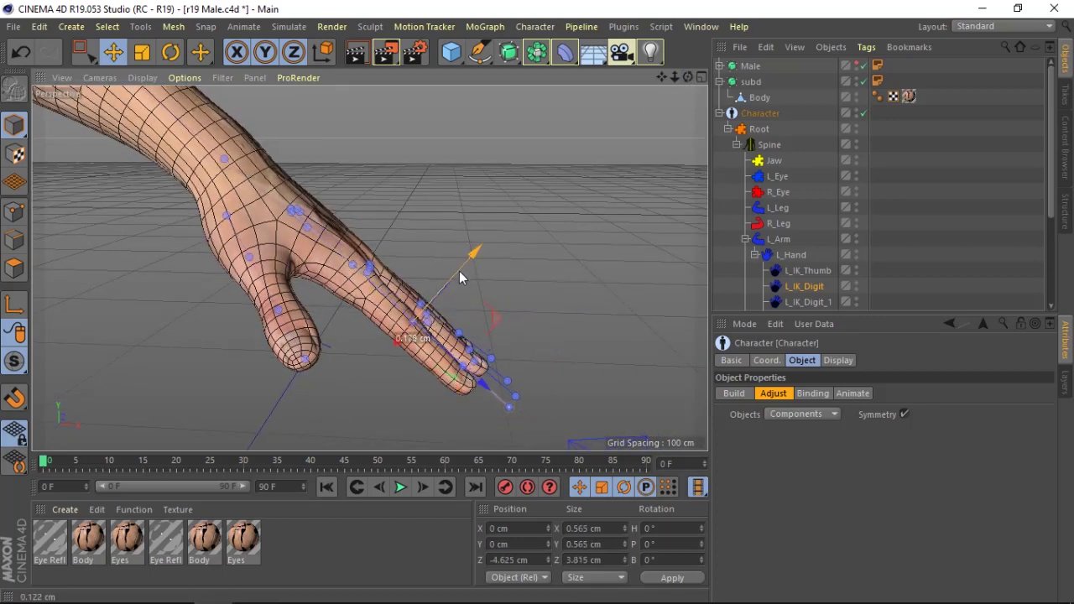
left_click_drag(463, 374, 493, 397)
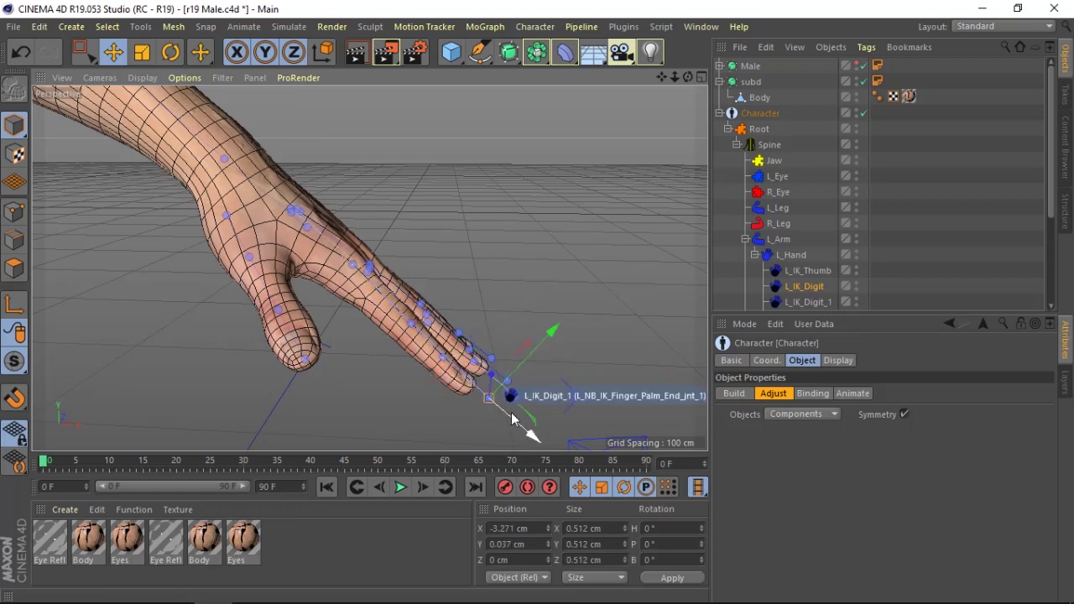
left_click_drag(499, 411, 499, 410)
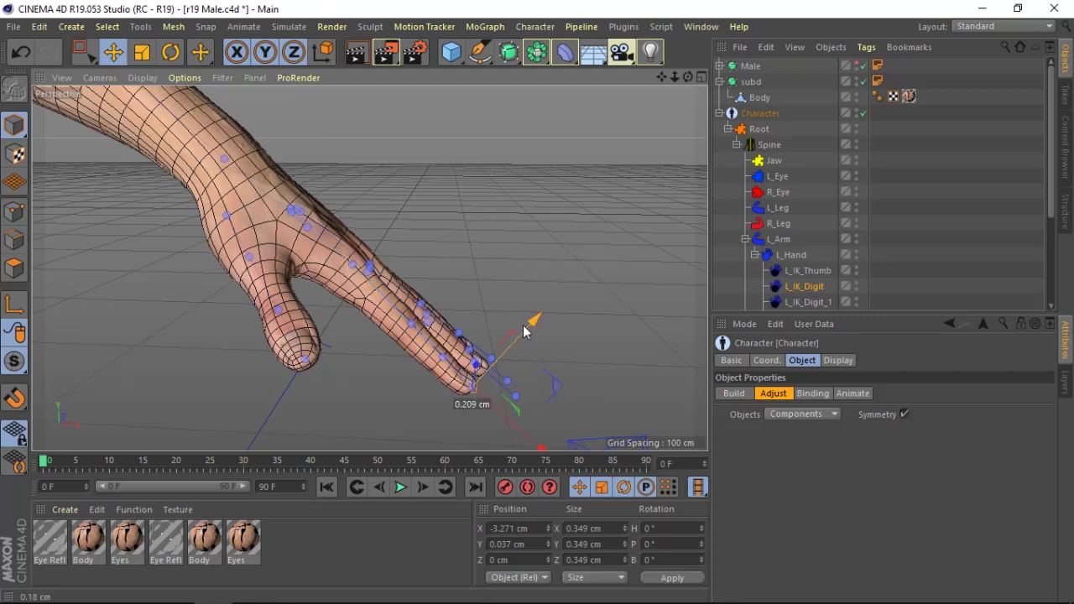
- Move the L_IK_Digit_1 goal down toward its fingertip
left_click_drag(690, 78, 412, 240)
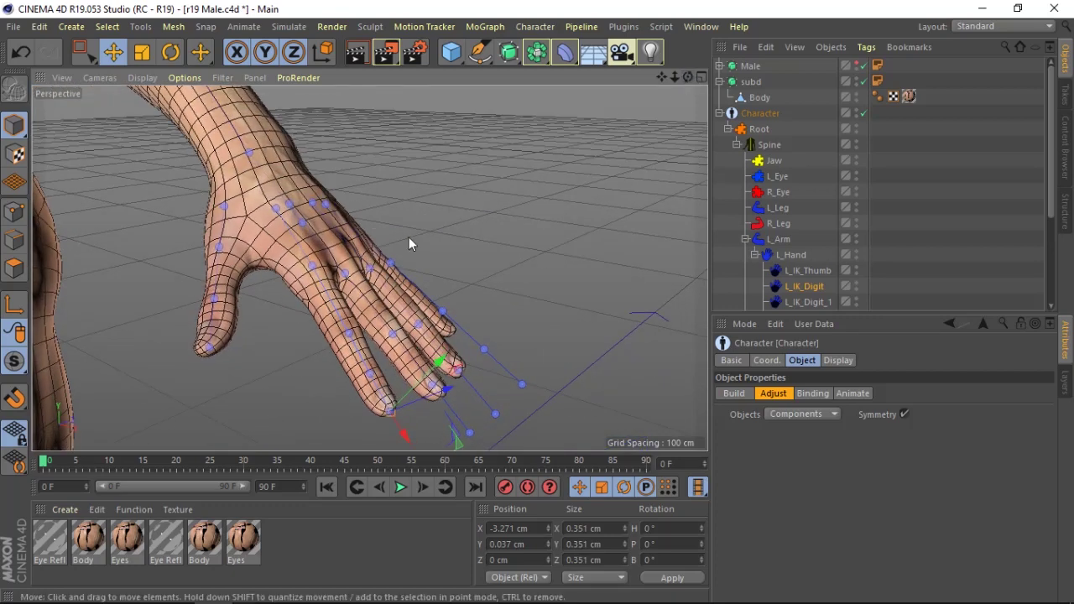
left_click(344, 280)
left_click_drag(344, 279, 366, 306)
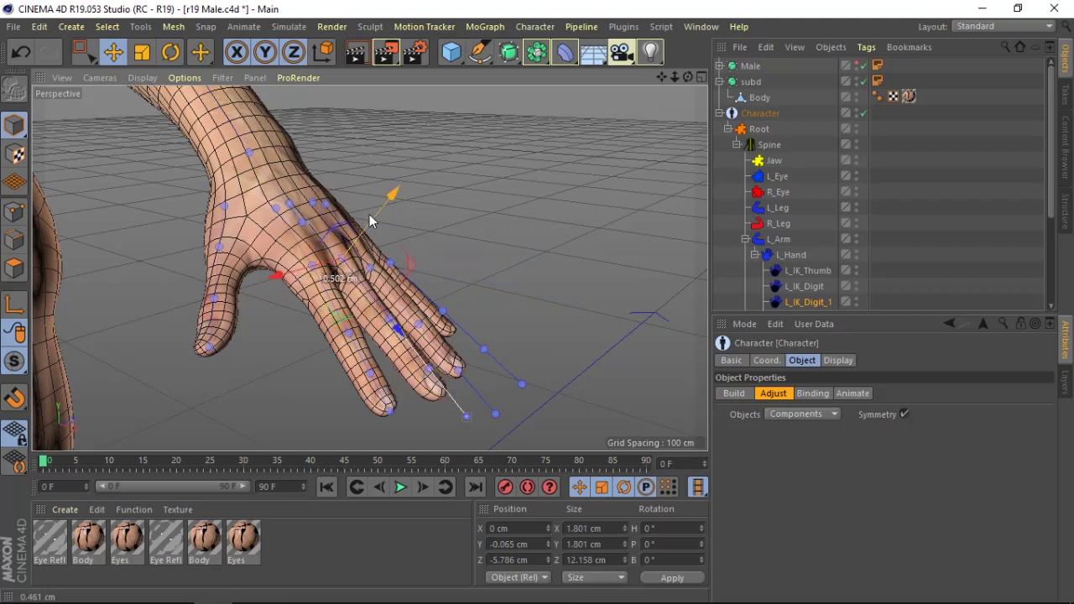
mouse_move(685, 80)
left_mouse_down()
mouse_move(369, 268)
mouse_move(668, 95)
left_mouse_up()
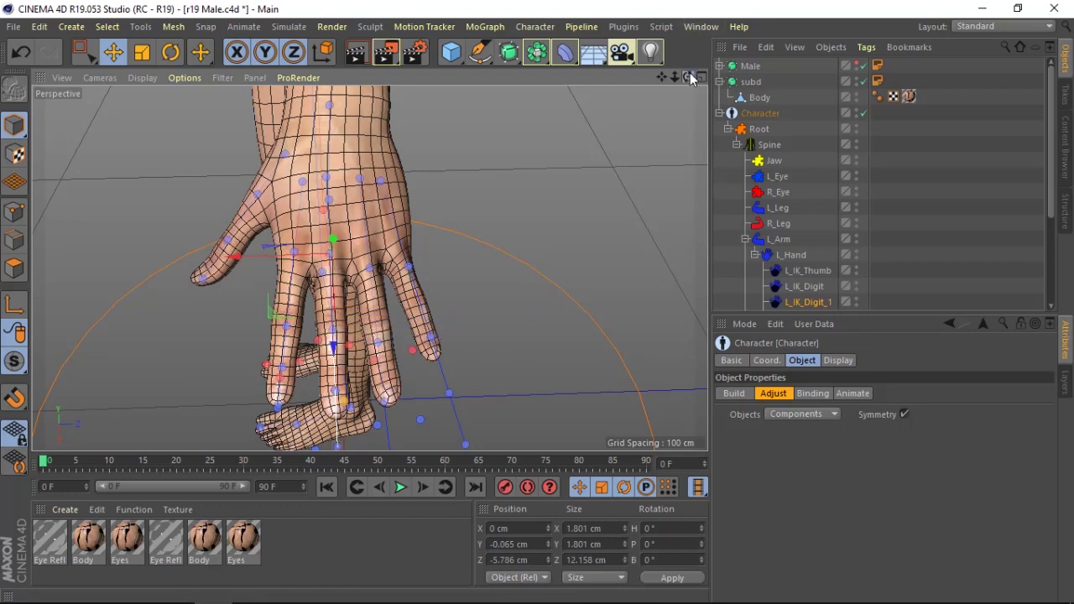
- Drag the L_IK_Digit_1 goal down to the fingertip
left_click_drag(690, 79, 548, 209)
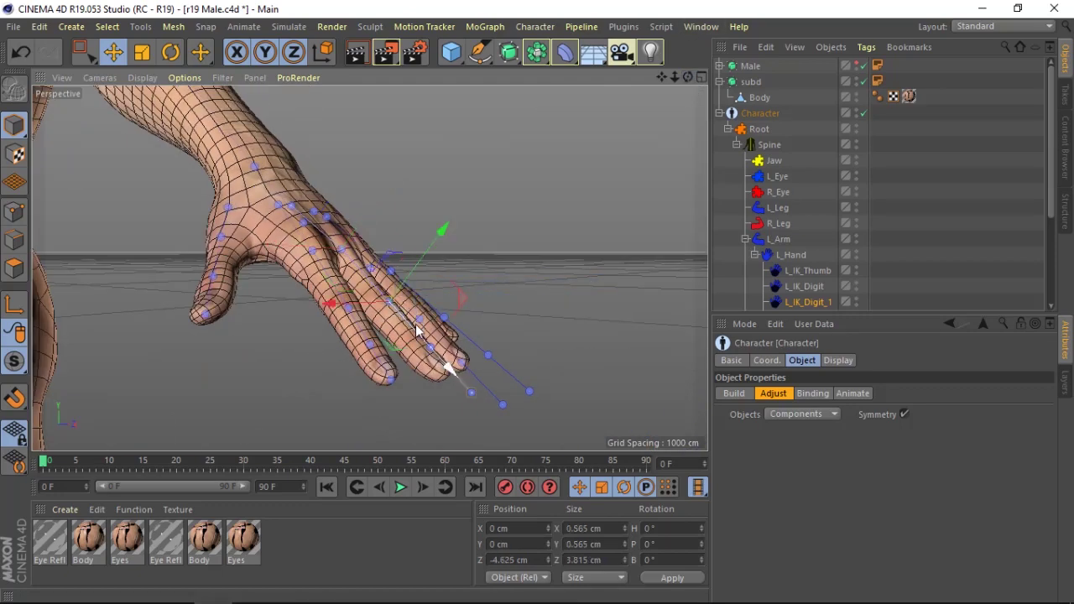
left_click_drag(688, 78, 637, 134)
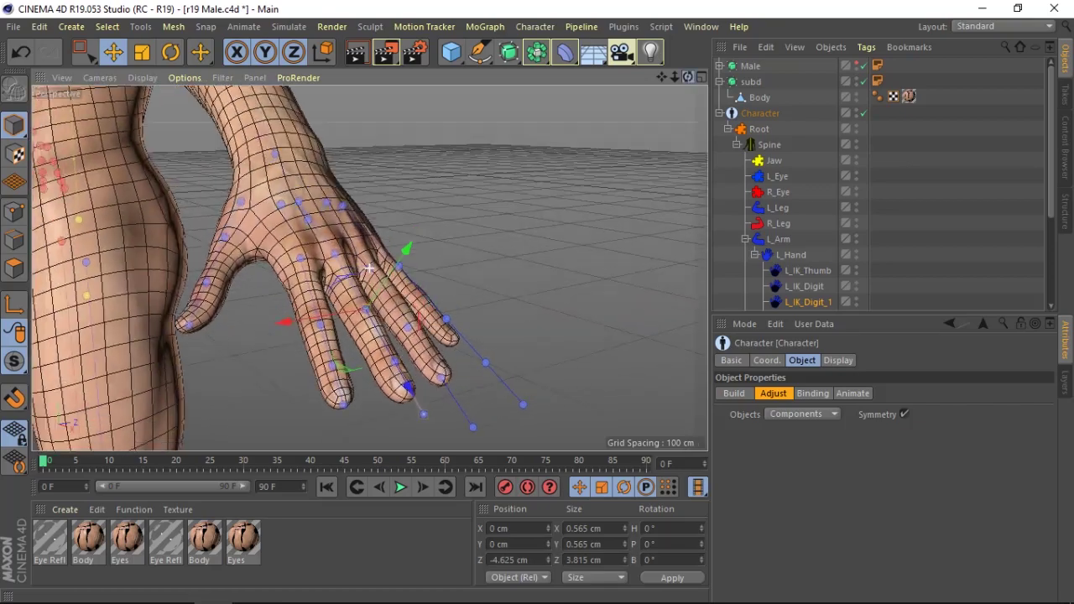
left_click_drag(369, 266, 406, 394, "alt")
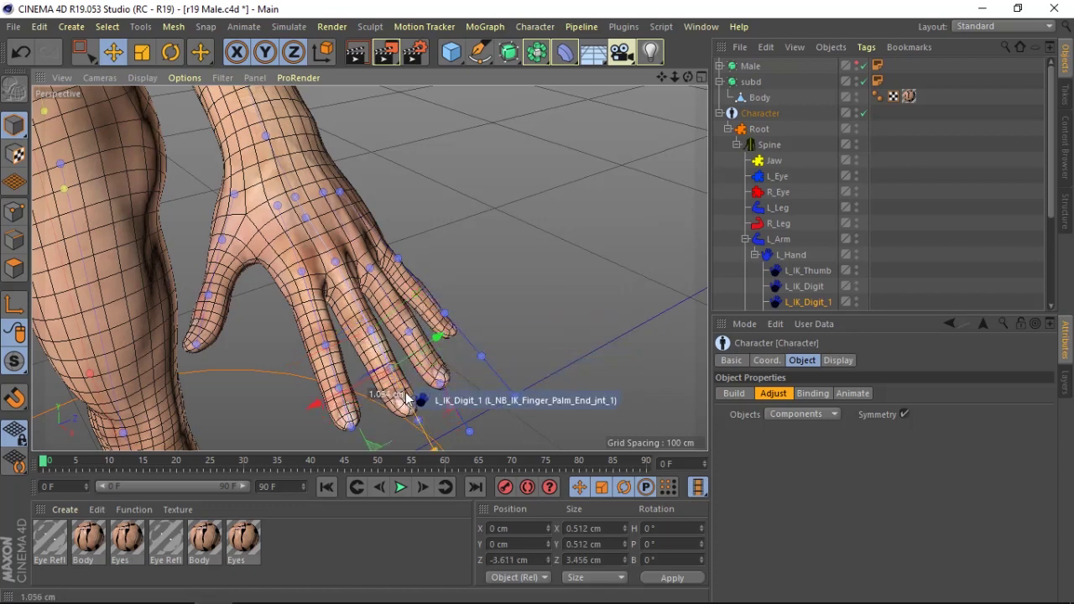
mouse_move(687, 77)
left_mouse_down()
mouse_move(687, 59)
mouse_move(662, 77)
mouse_move(676, 59)
left_mouse_up()
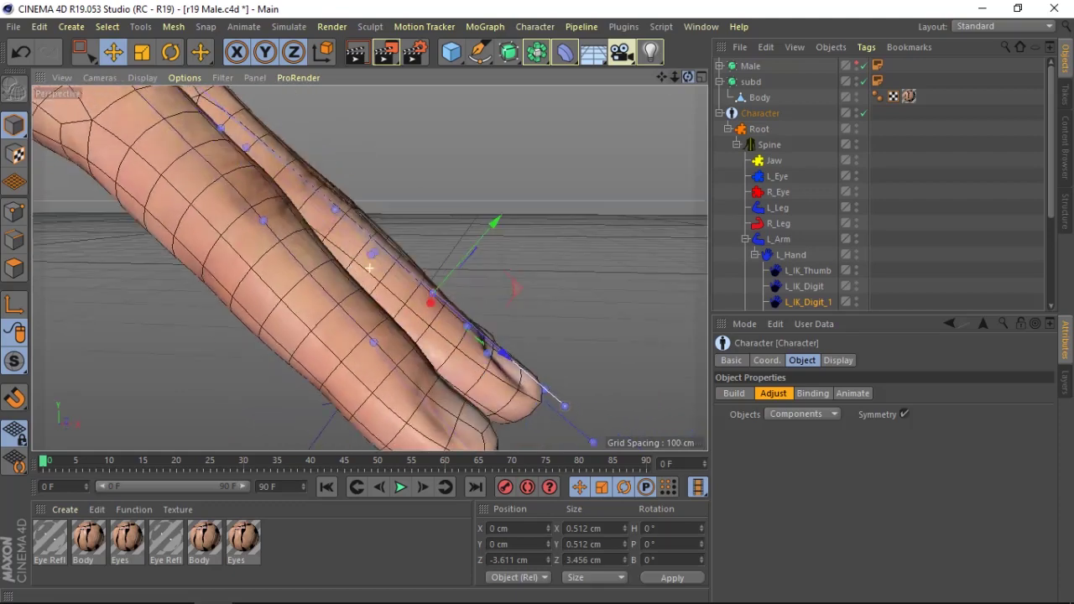
mouse_move(369, 267)
left_mouse_down("alt")
mouse_move(386, 175)
mouse_move(490, 273)
left_mouse_up("alt")
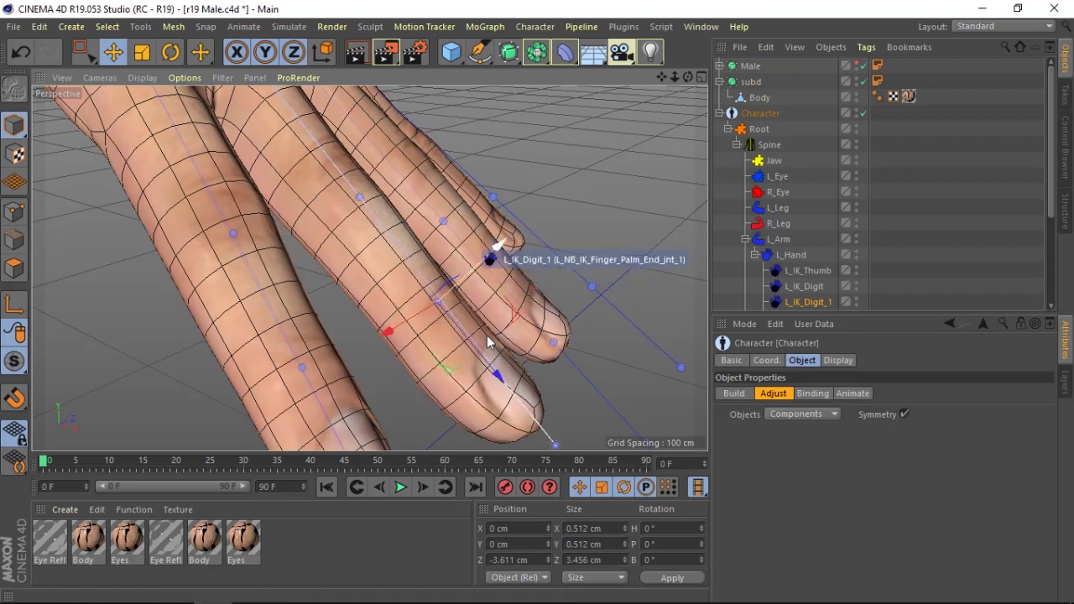
left_click_drag(490, 273, 557, 451)
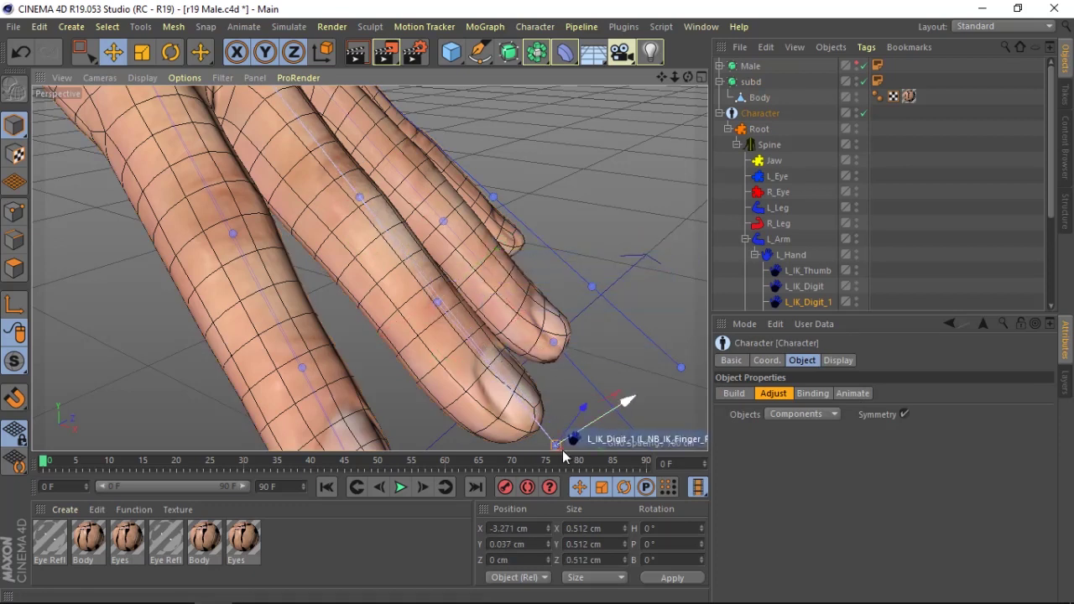
- Nudge the L_IK_Digit_1 finger joint sideways along X and check its placement
left_click_drag(670, 76, 576, 284)
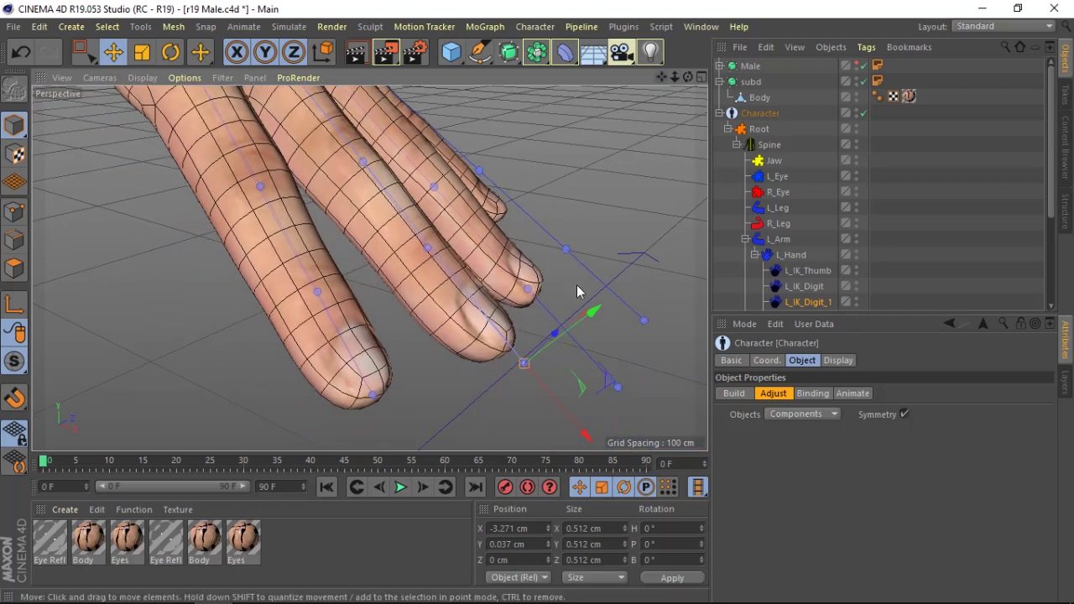
left_click_drag(556, 421, 546, 390)
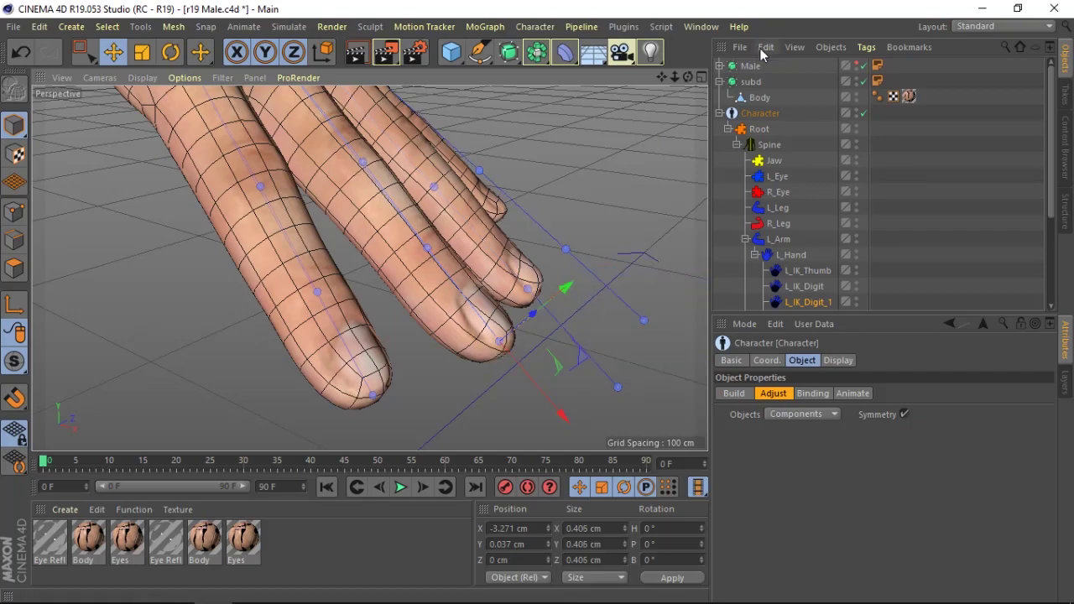
left_click_drag(677, 74, 587, 252)
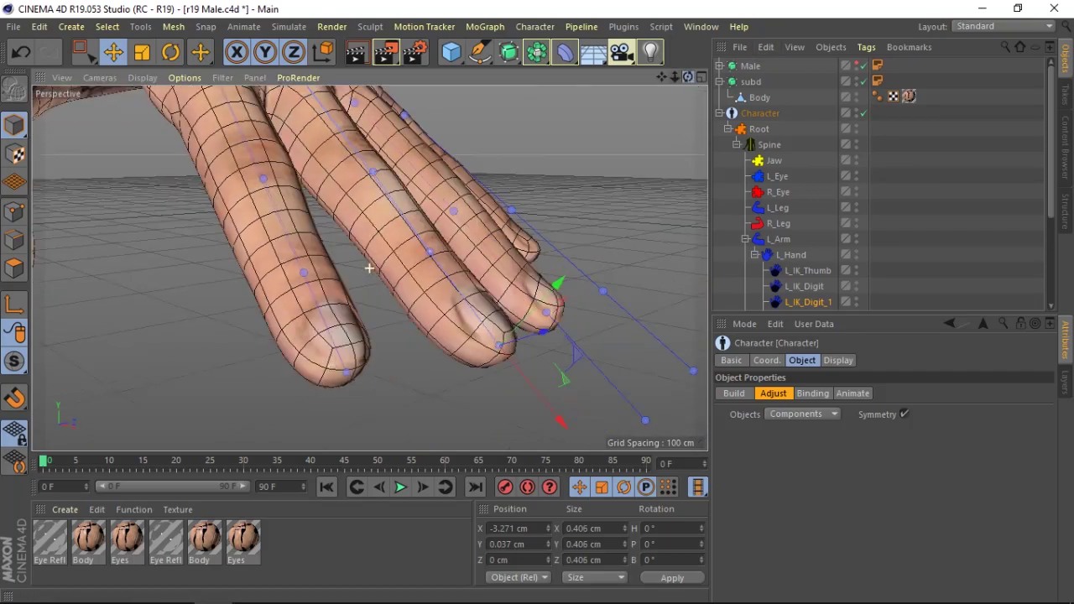
left_click_drag(369, 267, 369, 269)
left_click_drag(667, 77, 369, 268)
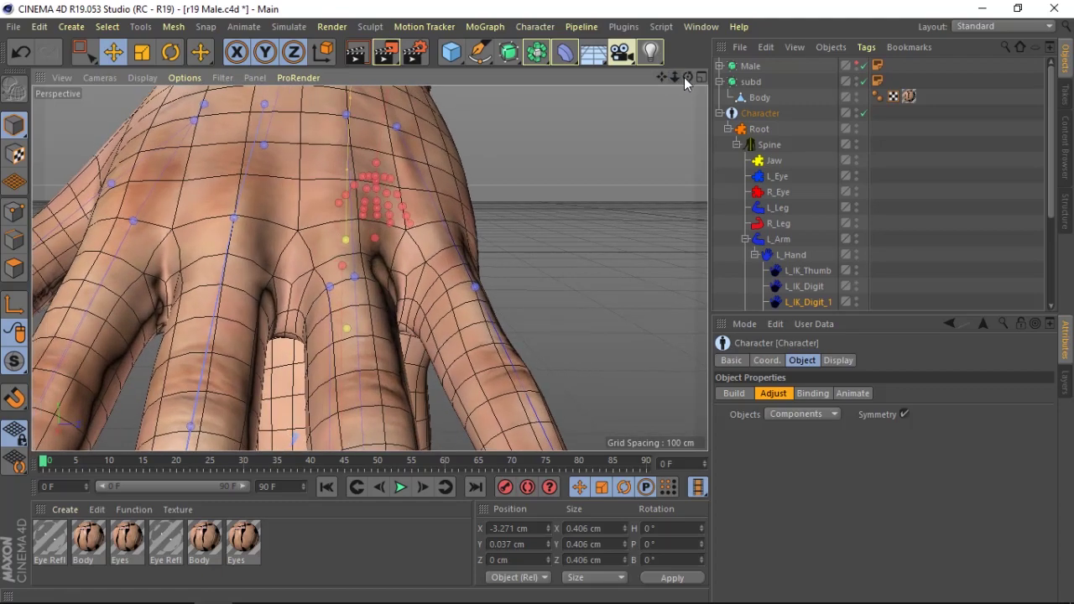
- Move the L_IK_Digit_2 palm-end joint about 0.2 cm into its finger, checking from several angles
left_click_drag(683, 77, 552, 192)
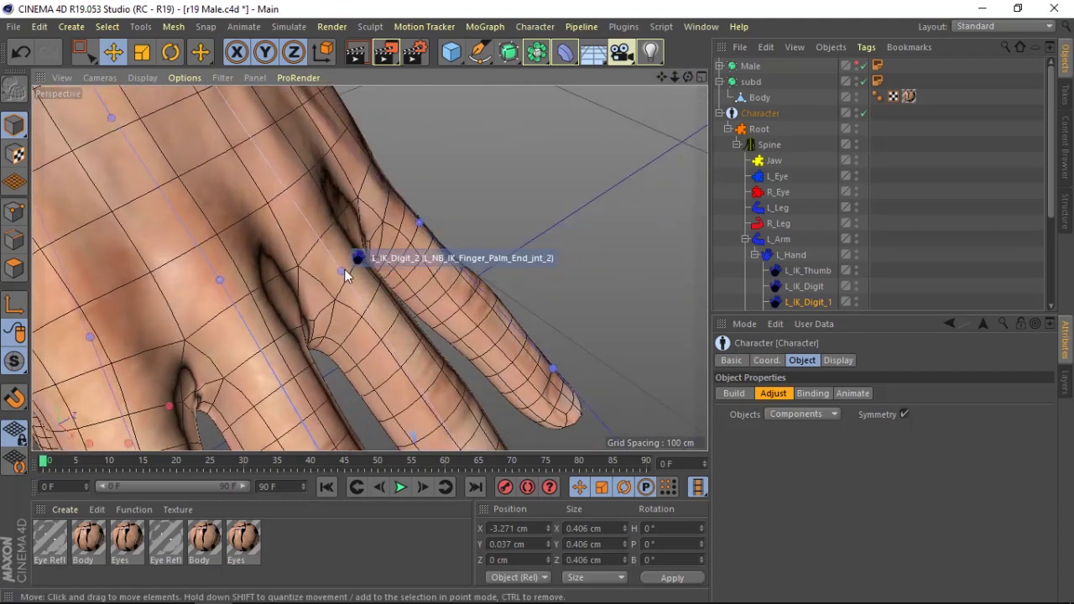
left_click_drag(344, 269, 384, 344)
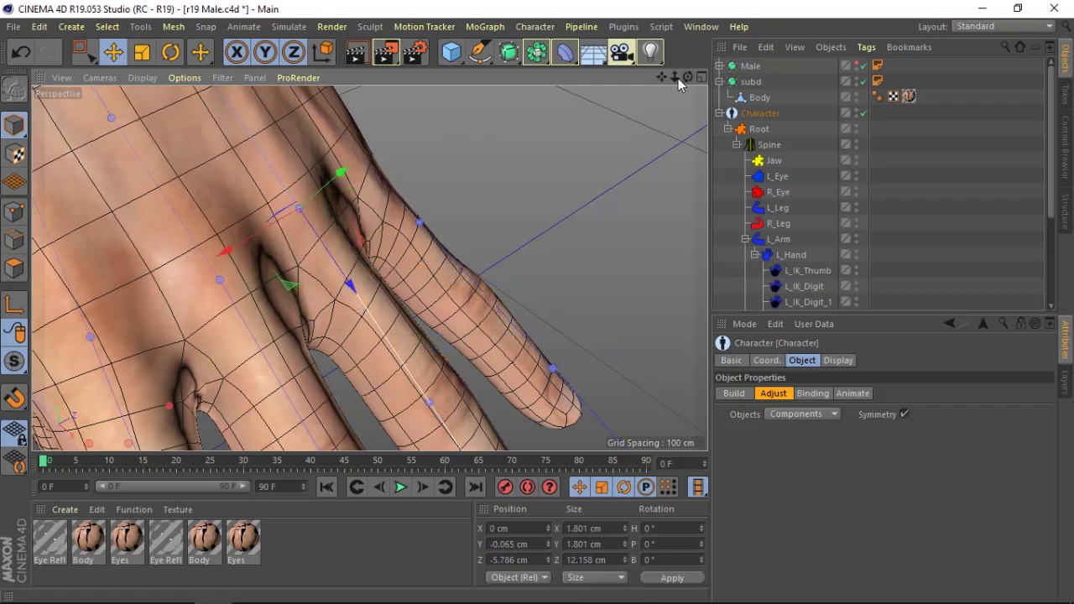
left_click_drag(676, 78, 587, 126)
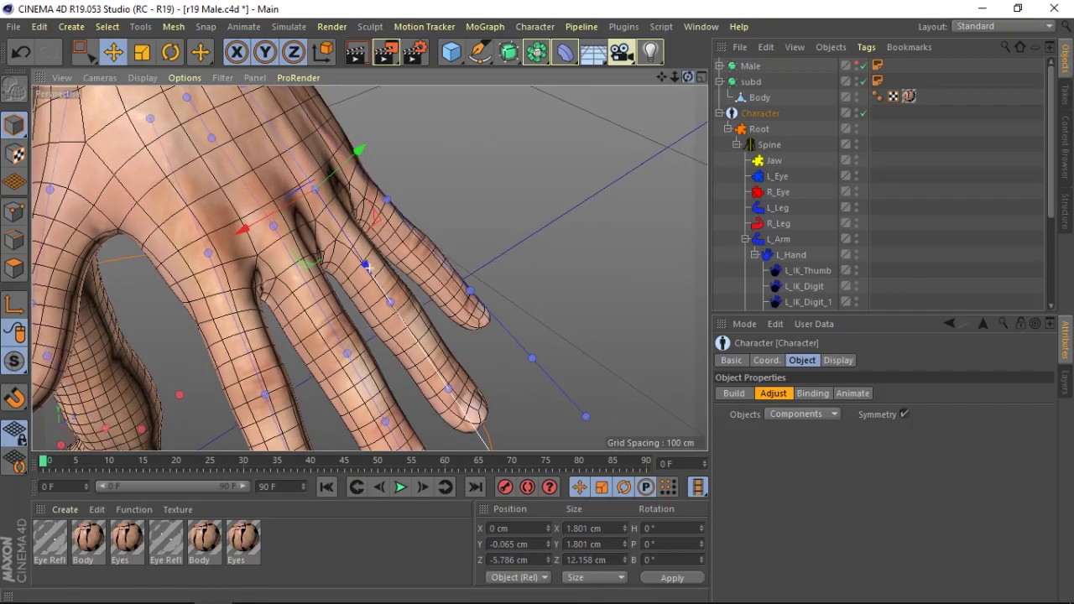
left_click_drag(667, 78, 587, 134)
left_click_drag(369, 269, 496, 106, "alt")
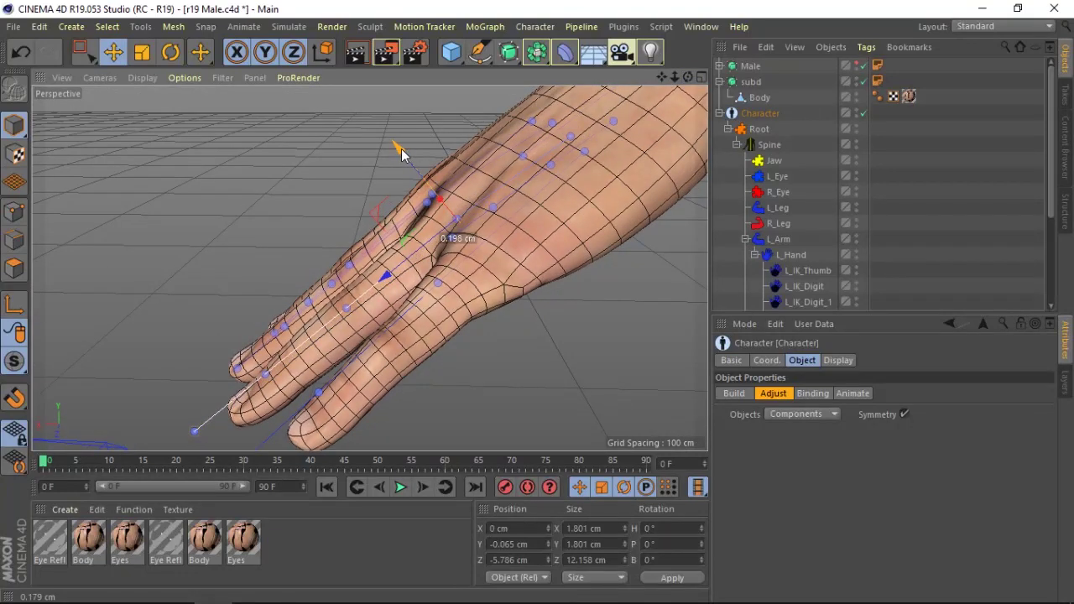
left_click(342, 278)
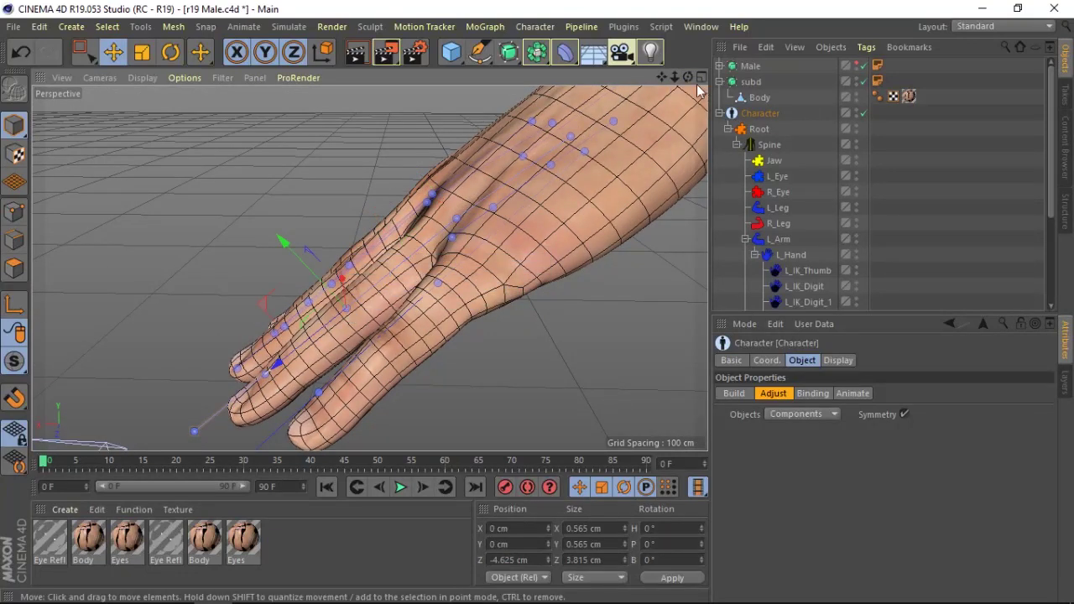
mouse_move(697, 91)
left_mouse_down("alt")
mouse_move(370, 268)
mouse_move(452, 158)
left_mouse_up("alt")
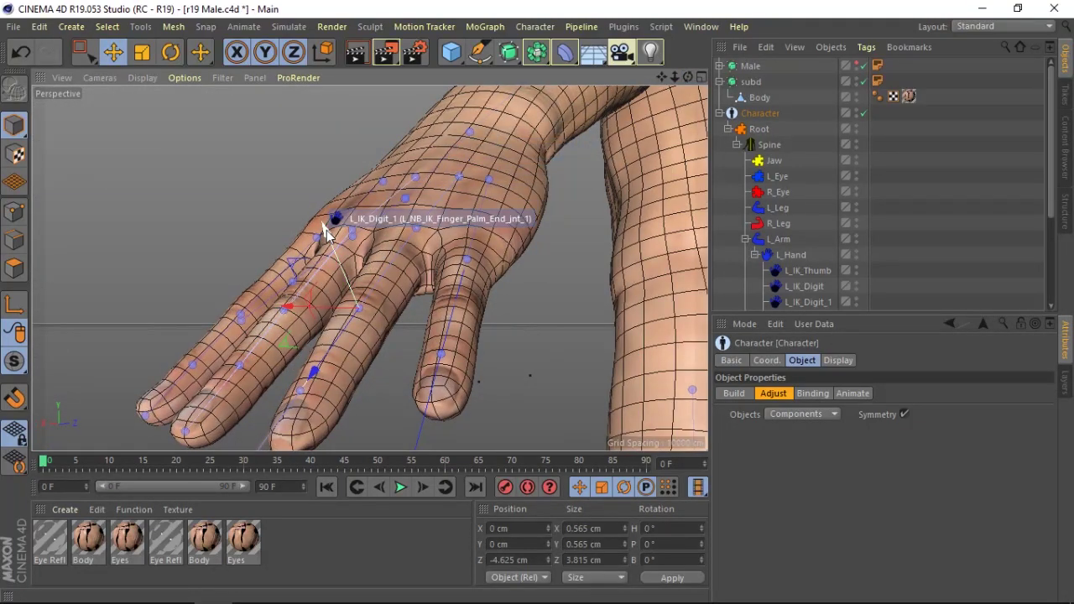
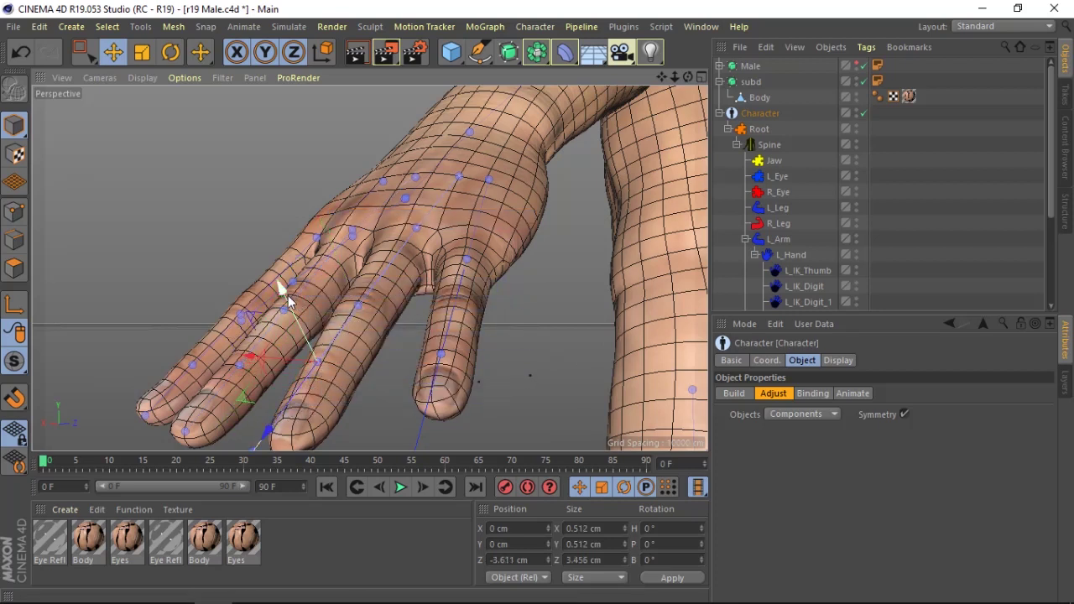
- Bend the fingertip handle up and place L_IK_Digit_3 at the fingertip
left_click_drag(693, 77, 637, 126)
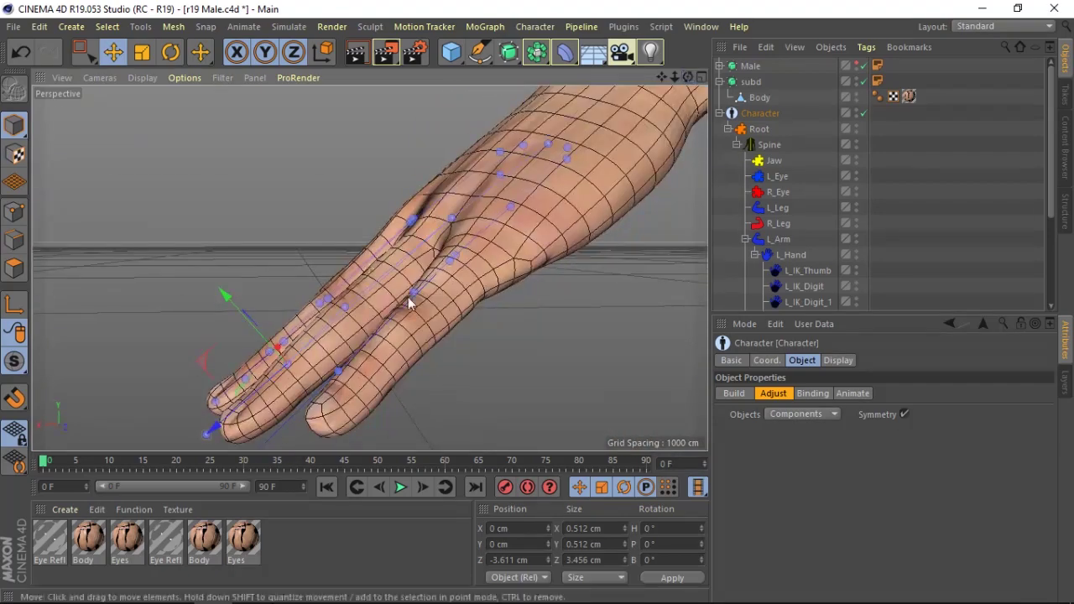
left_click_drag(218, 430, 232, 307)
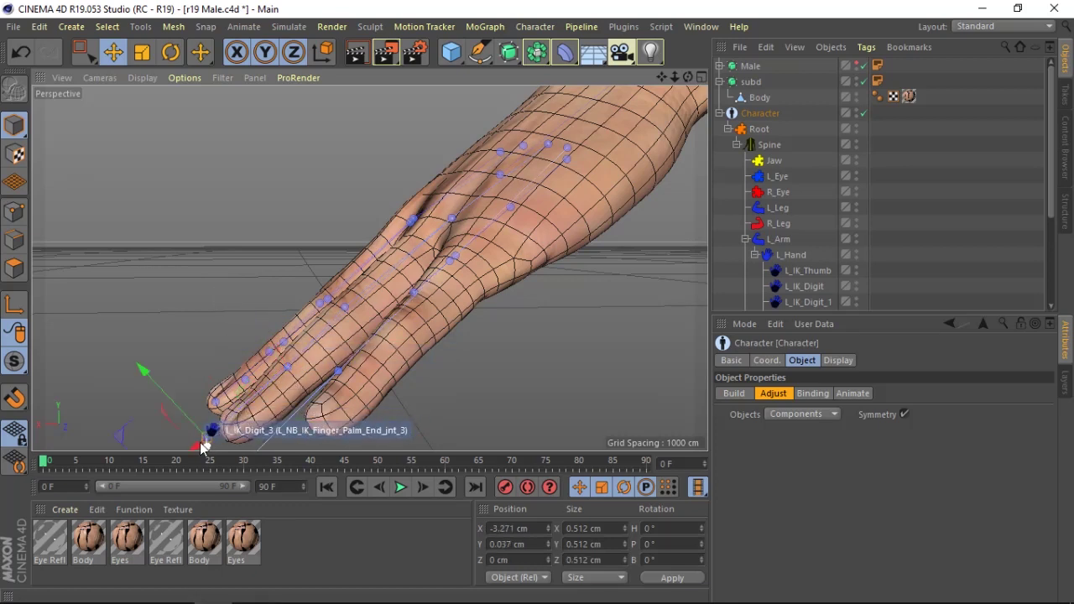
left_click_drag(223, 443, 176, 366)
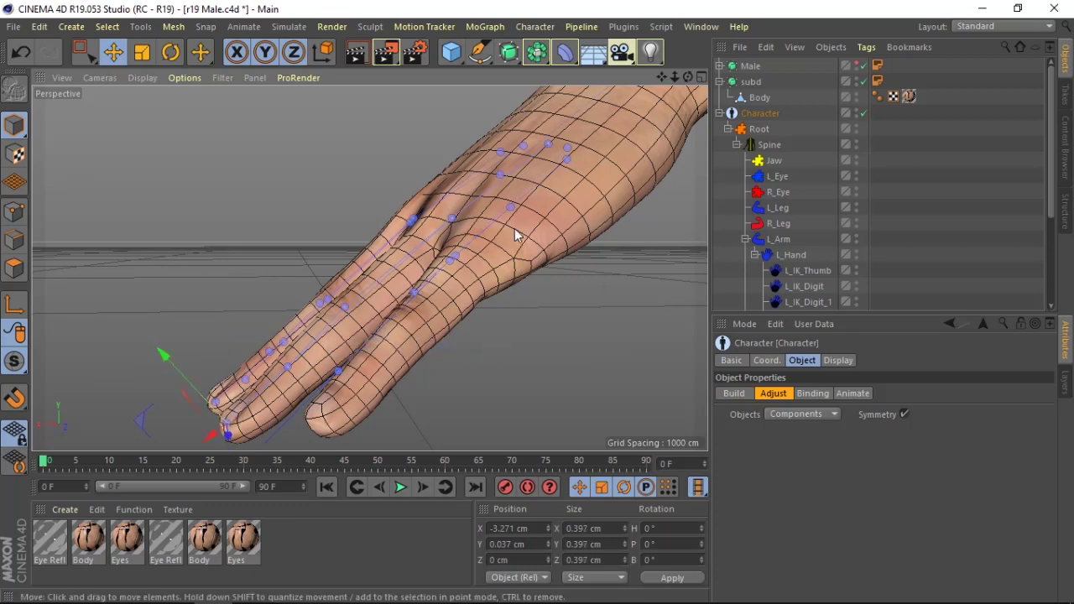
- Select further finger joints lower on the hand and check their fit from several angles
left_click(452, 266)
left_click_drag(452, 266, 428, 340, "alt")
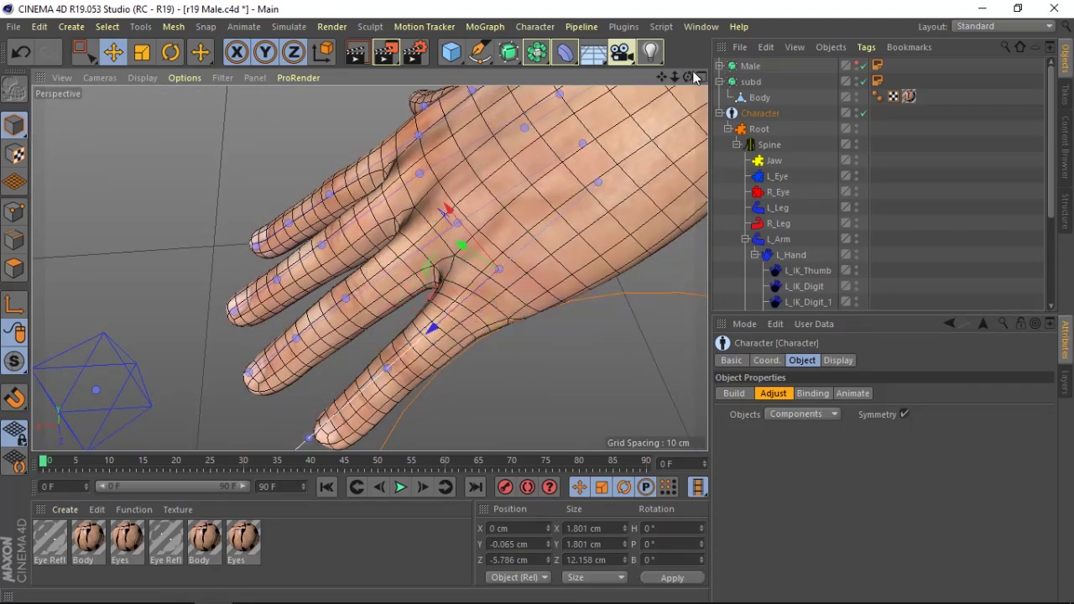
mouse_move(476, 327)
left_mouse_down("alt")
mouse_move(369, 268)
mouse_move(379, 162)
left_mouse_up("alt")
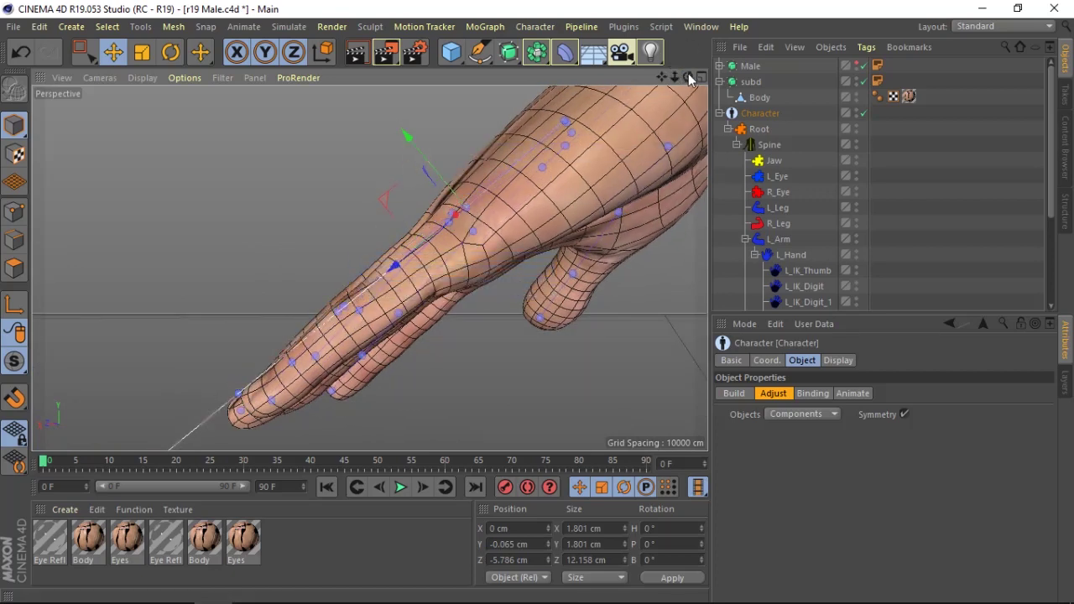
left_click_drag(688, 77, 498, 315)
left_click(365, 348)
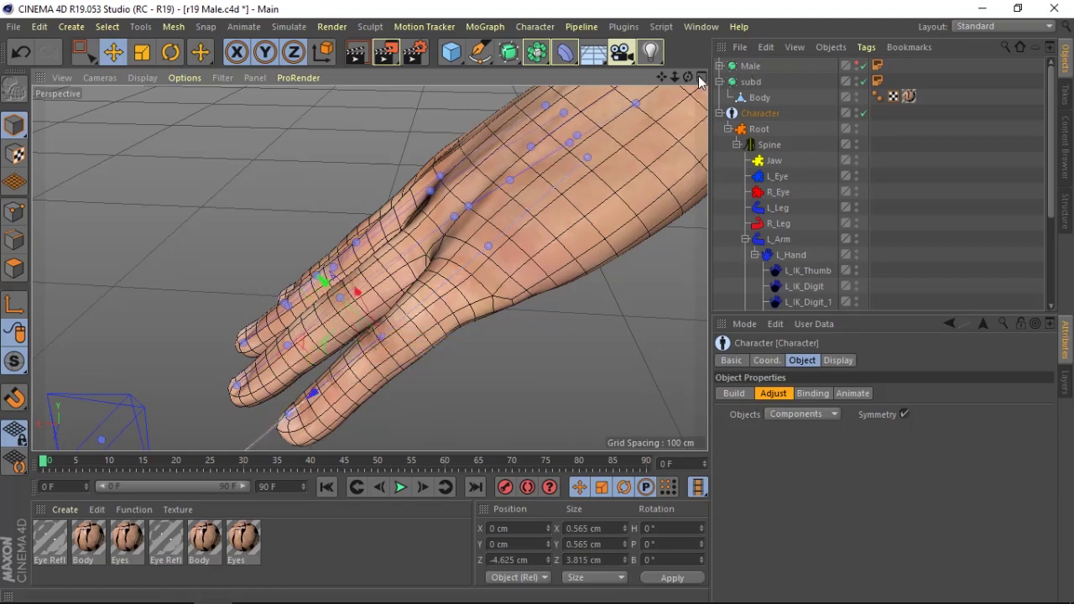
mouse_move(689, 78)
left_mouse_down()
mouse_move(369, 267)
mouse_move(358, 226)
left_mouse_up()
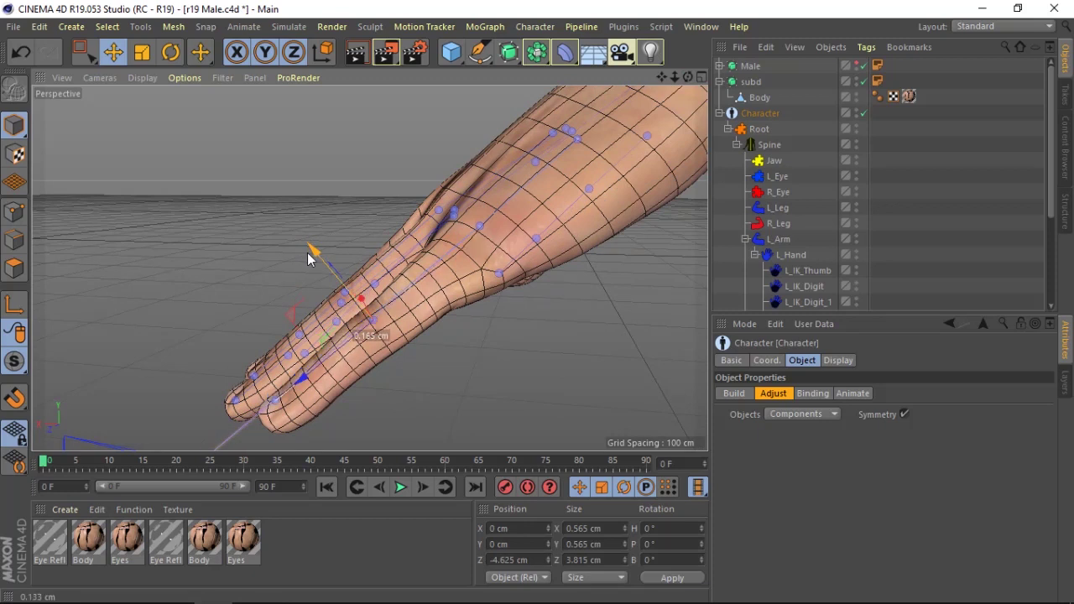
- Reselect the Character rig and fit the fingertip joints, including L_IK_Digit_3, onto the finger ends
left_click(276, 408)
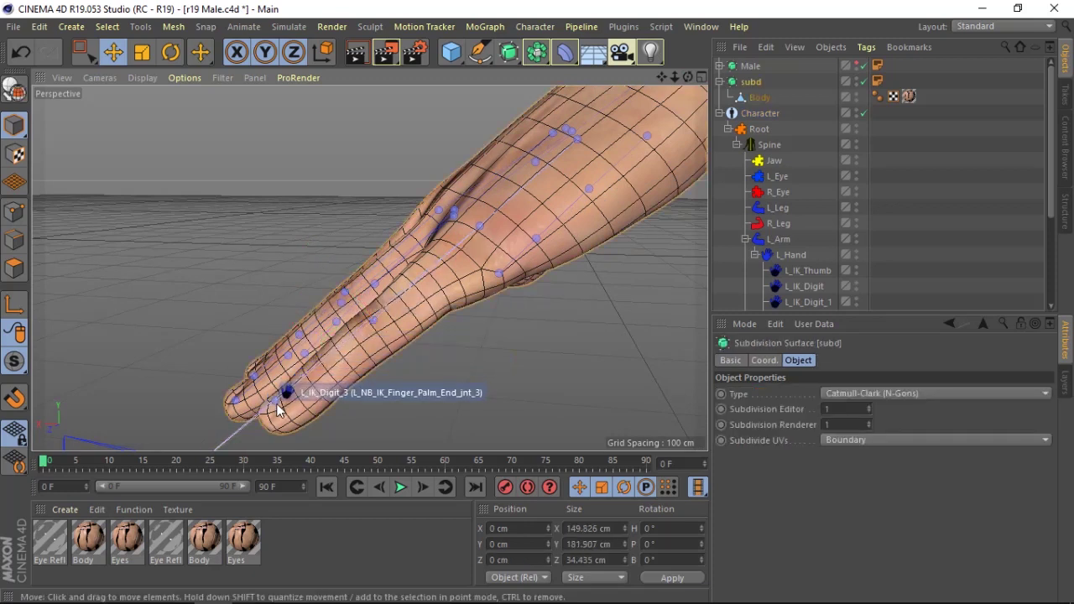
left_click(280, 411)
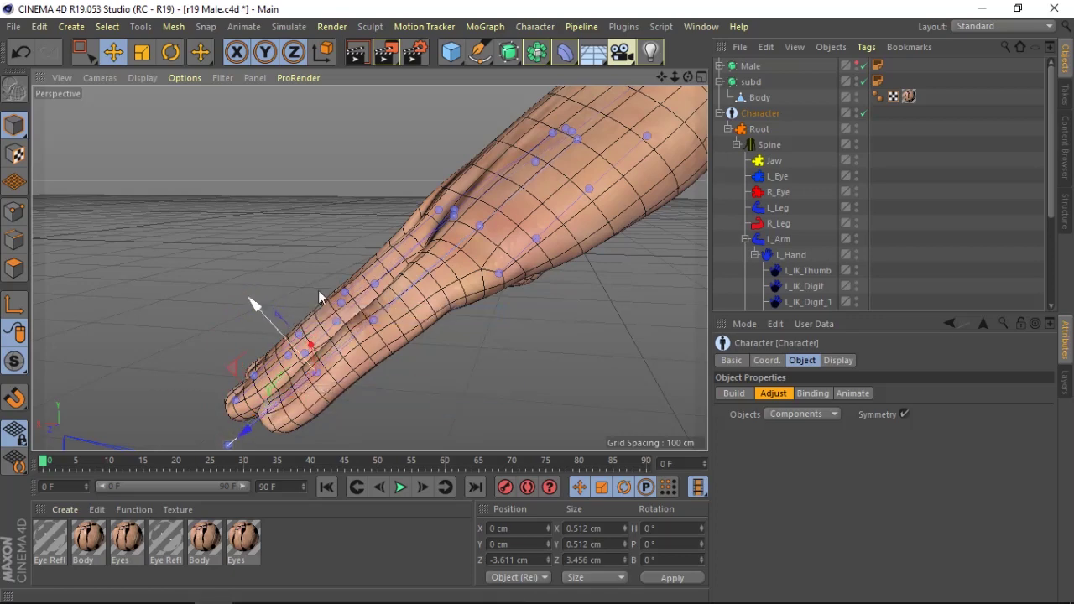
left_click_drag(687, 76, 613, 143)
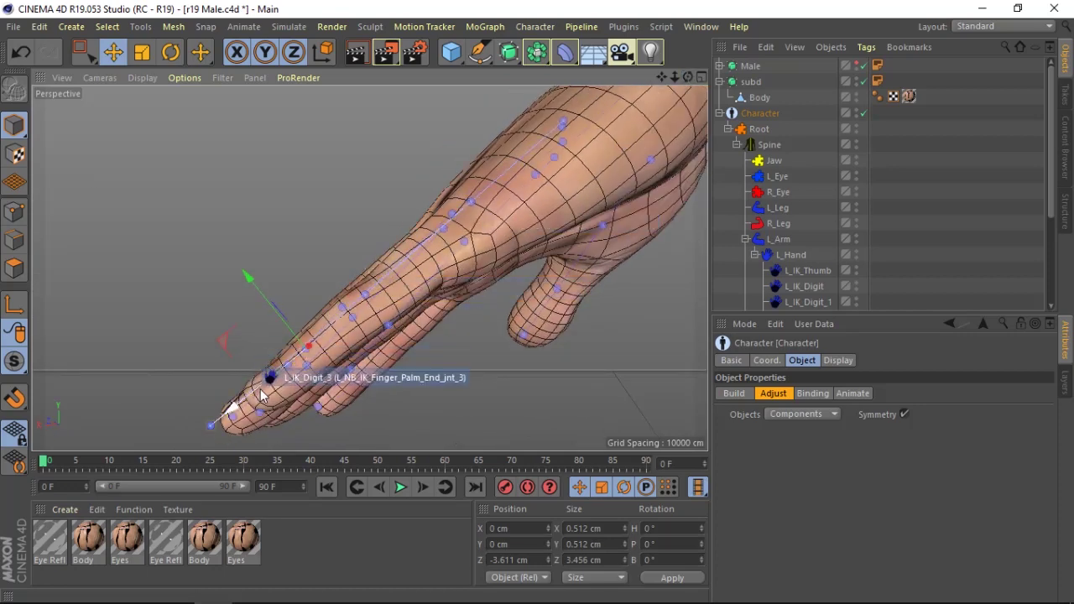
left_click(211, 425)
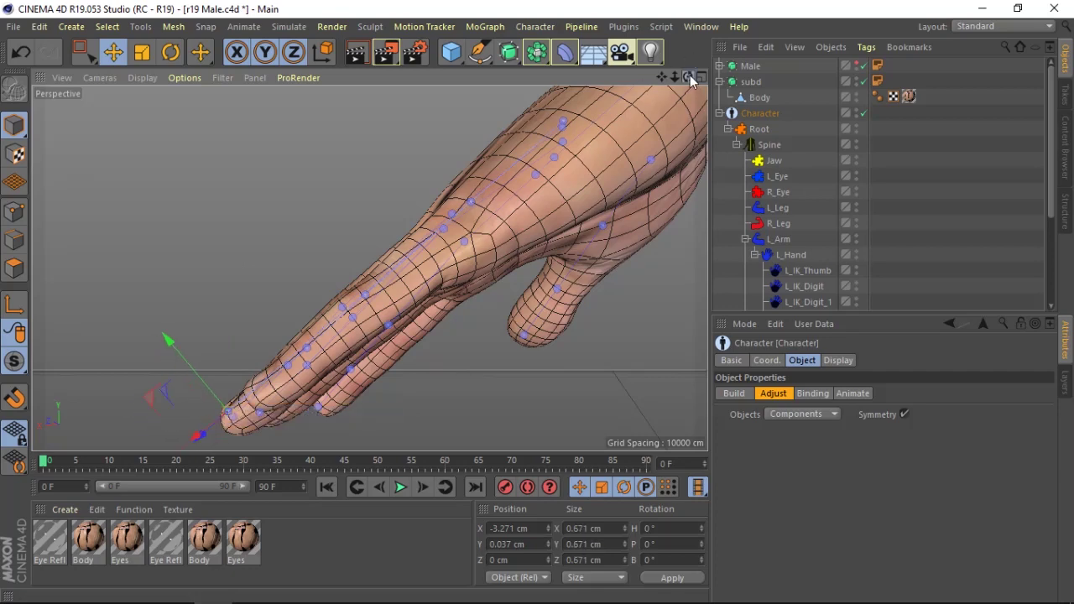
left_click_drag(688, 76, 671, 84)
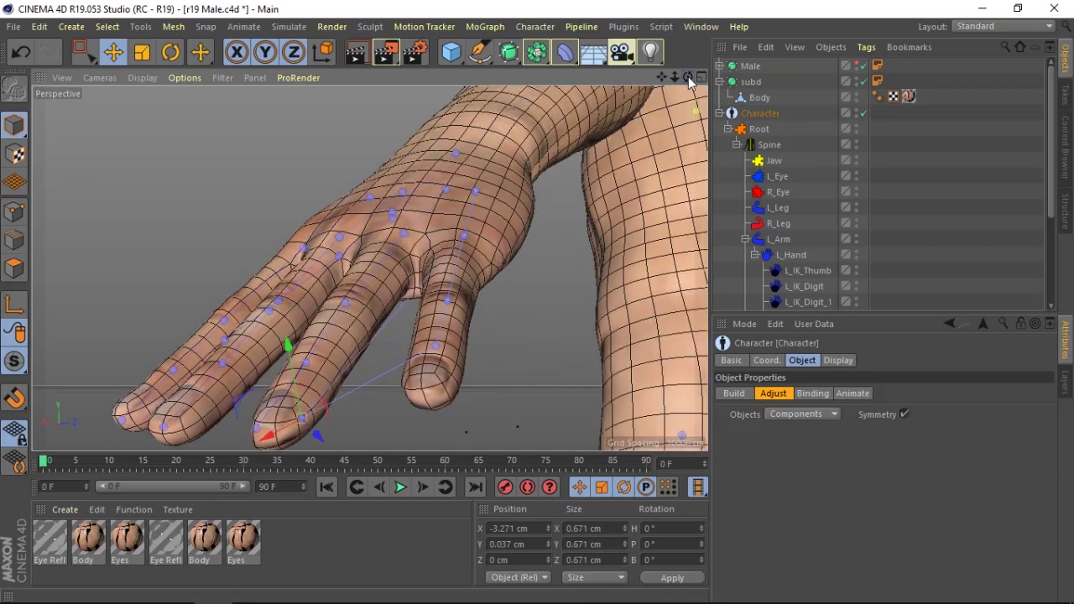
left_click(412, 420)
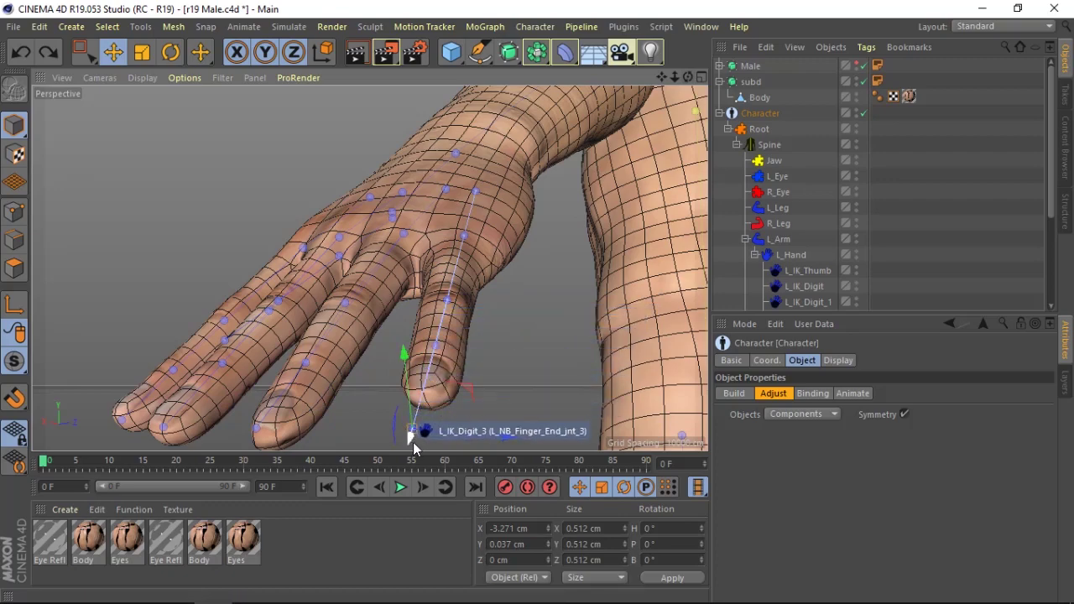
left_click(432, 412)
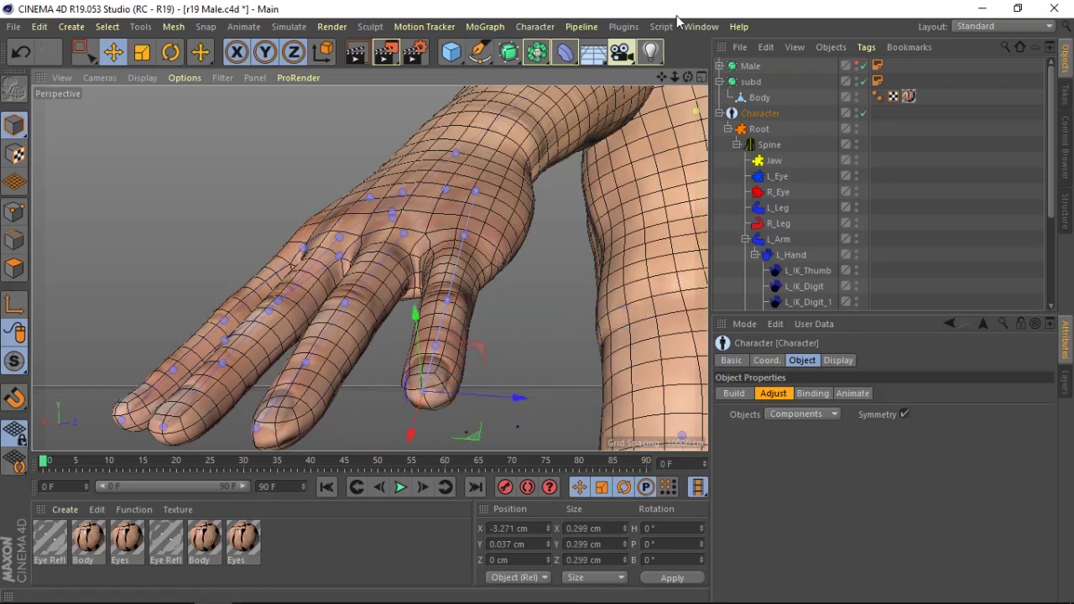
mouse_move(684, 77)
left_mouse_down()
mouse_move(650, 80)
mouse_move(664, 77)
mouse_move(727, 247)
left_mouse_up()
- Switch the rig adjustment to Controllers and raise the left collar controller up and right
left_click(813, 418)
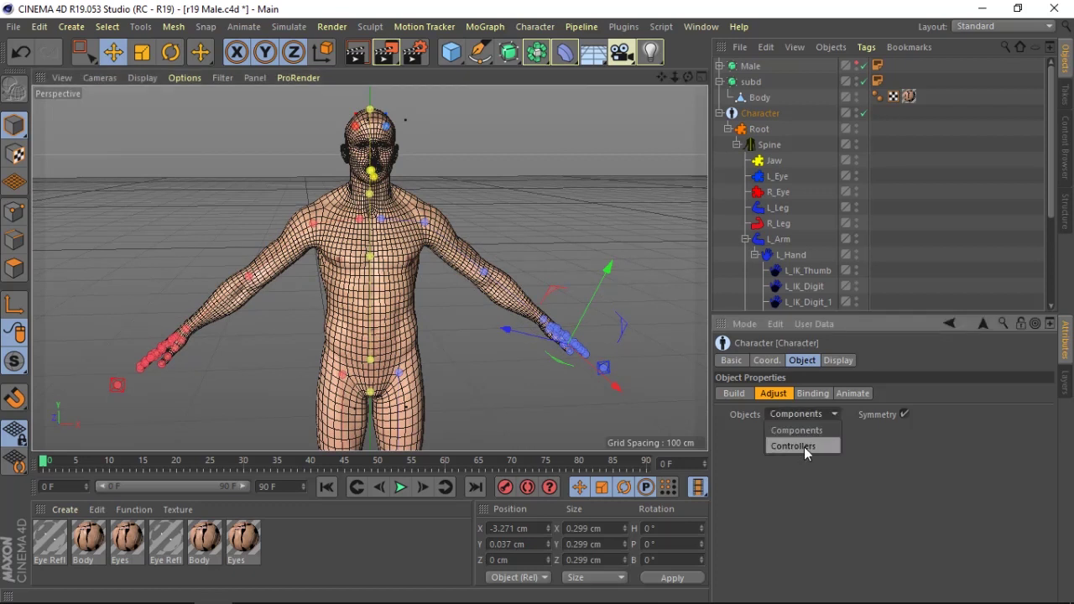
left_click(803, 447)
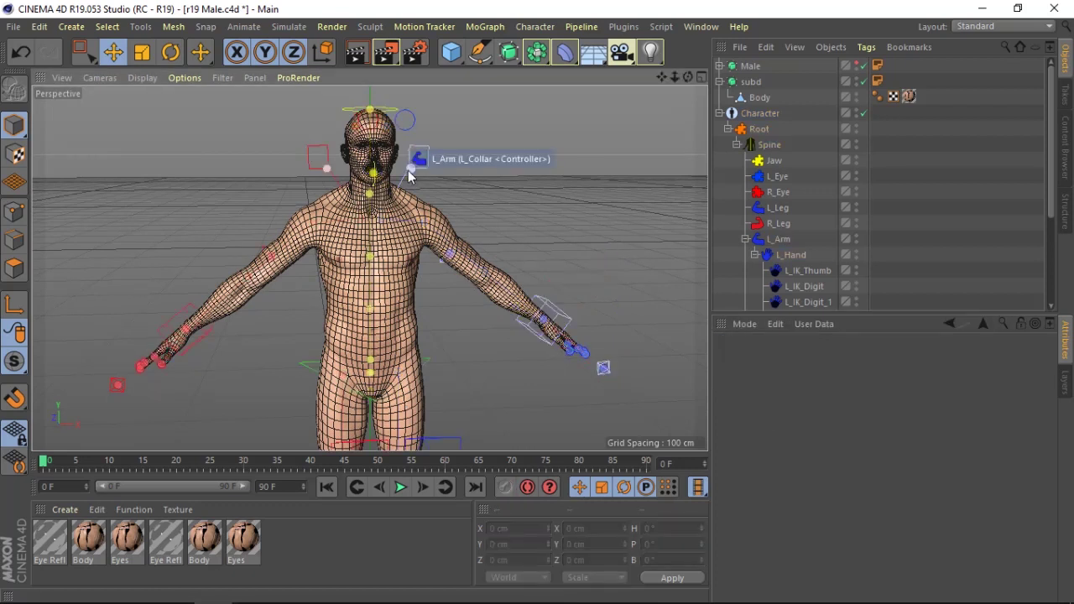
left_click(409, 168)
left_click_drag(421, 122, 510, 94)
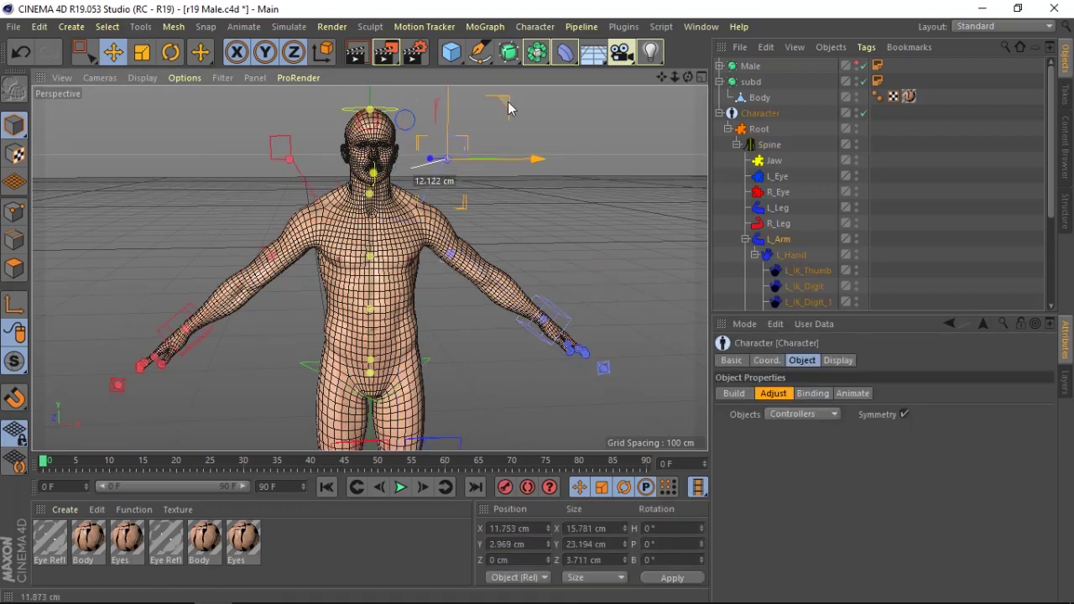
left_click_drag(688, 77, 688, 77)
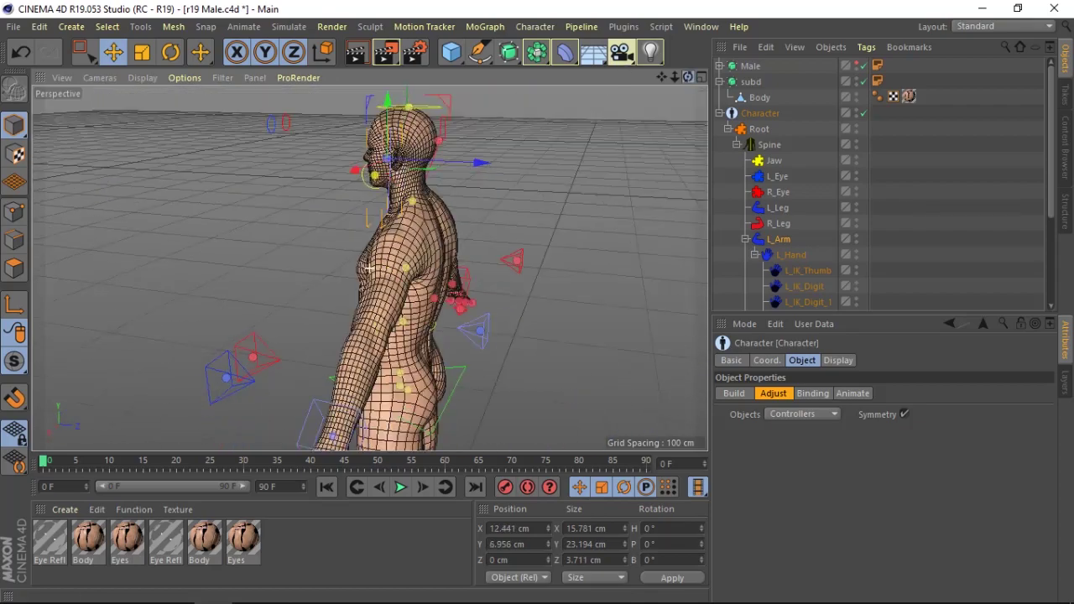
- Scale the collar controller to about 70% height, wider horizontally, then slightly taller
left_click(146, 53)
left_click_drag(470, 101, 475, 115)
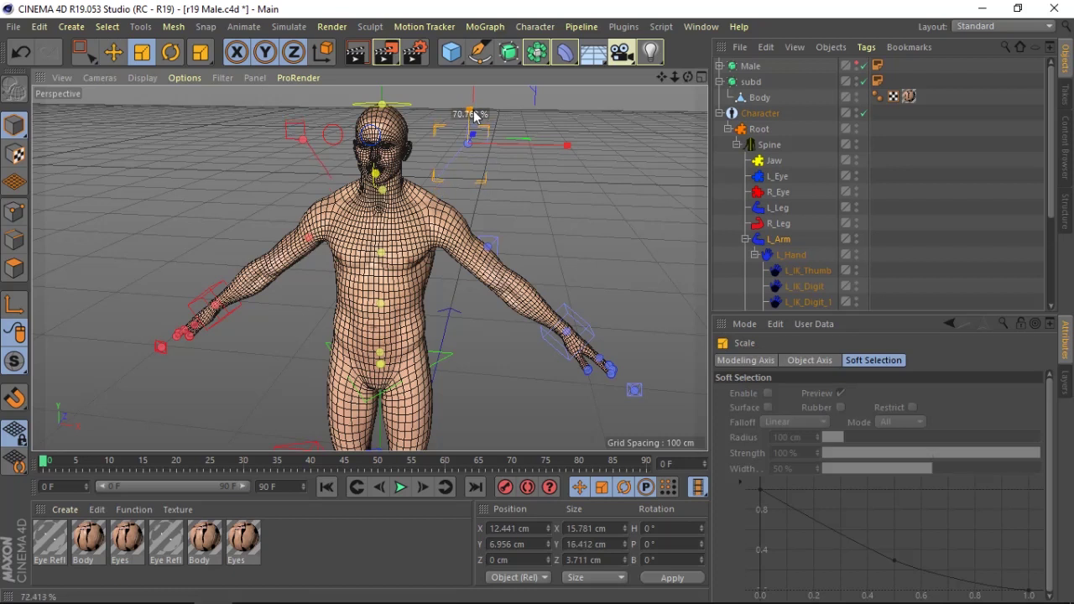
left_click_drag(603, 145, 603, 145)
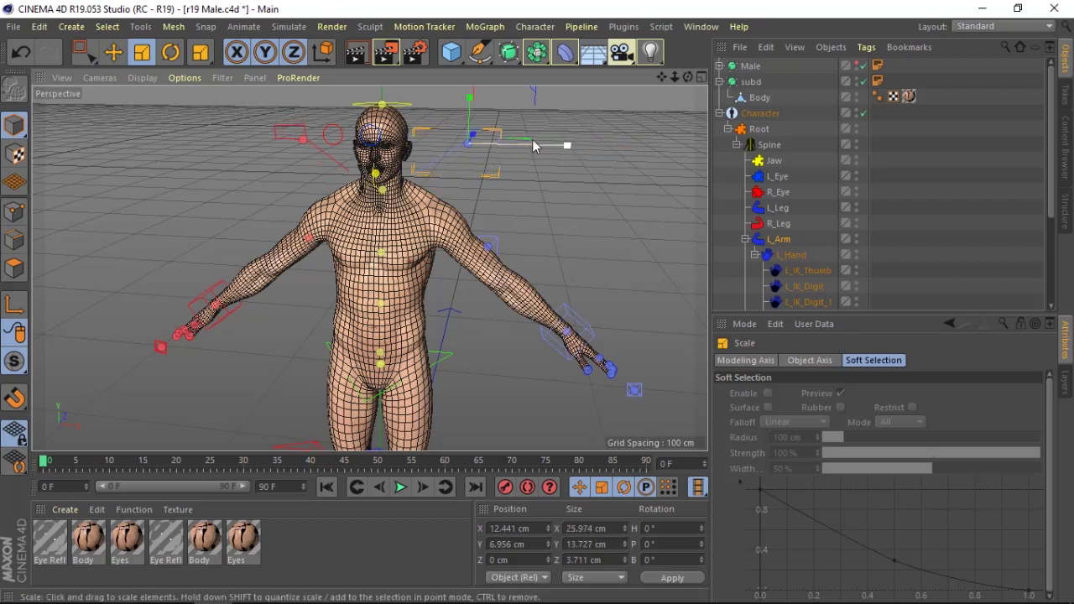
left_click_drag(473, 96, 472, 96)
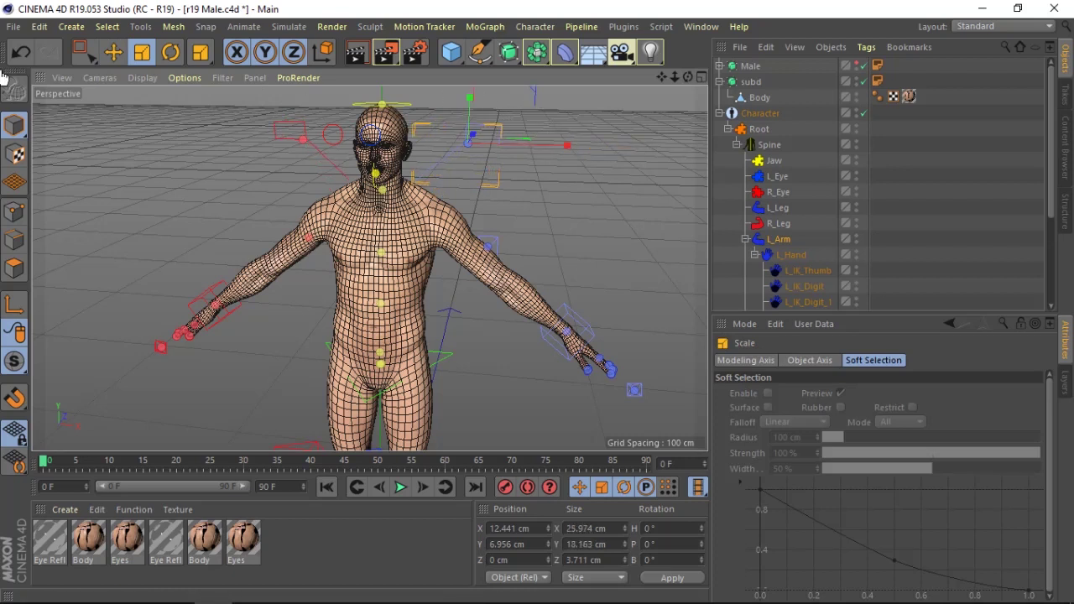
- Move the collar controller right, down and forward onto the shoulder, then reselect the Character rig
left_click(115, 52)
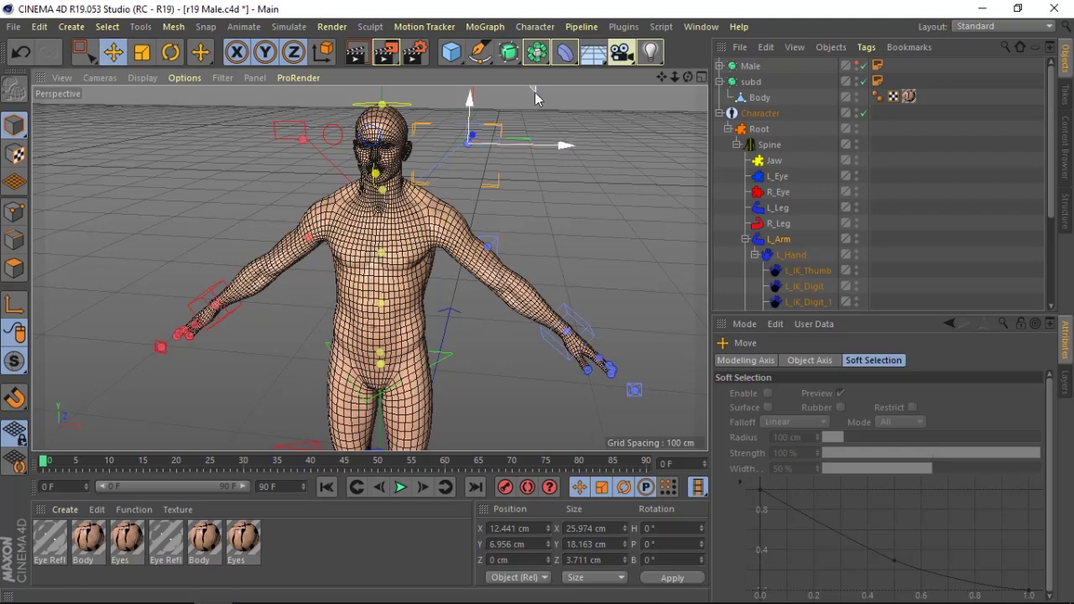
left_click_drag(534, 99, 551, 109)
left_click_drag(686, 78, 551, 260)
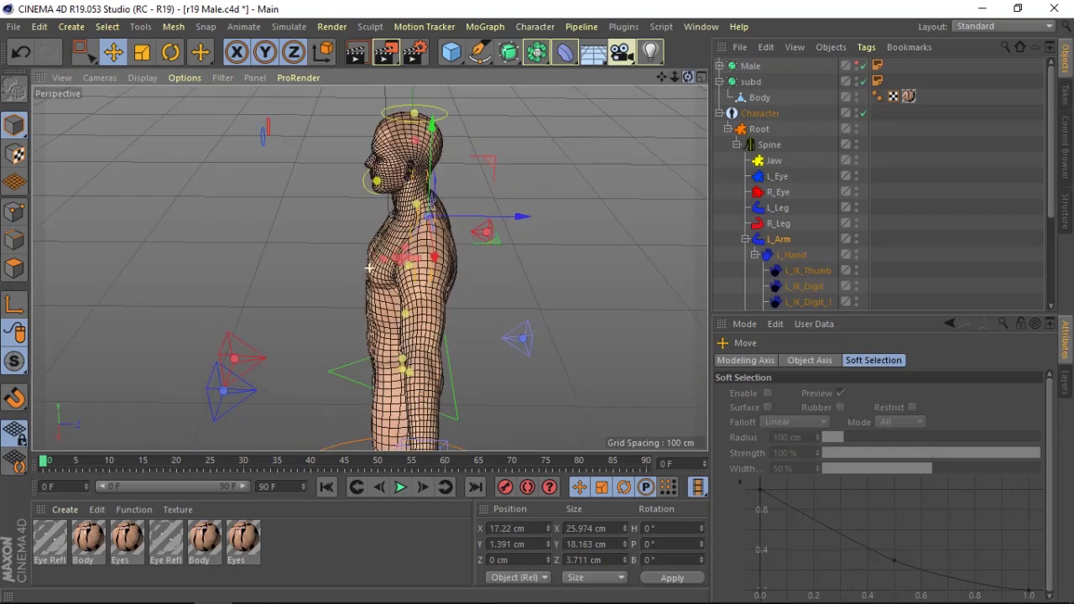
left_click_drag(477, 285, 492, 284)
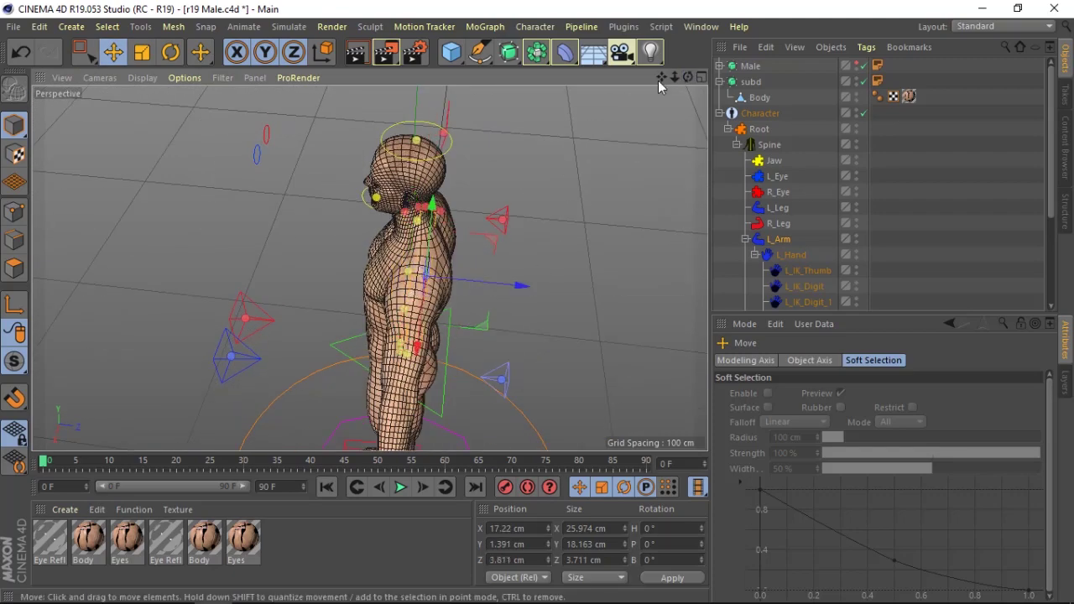
mouse_move(688, 77)
left_mouse_down()
mouse_move(369, 267)
mouse_move(503, 336)
left_mouse_up()
left_click(567, 381)
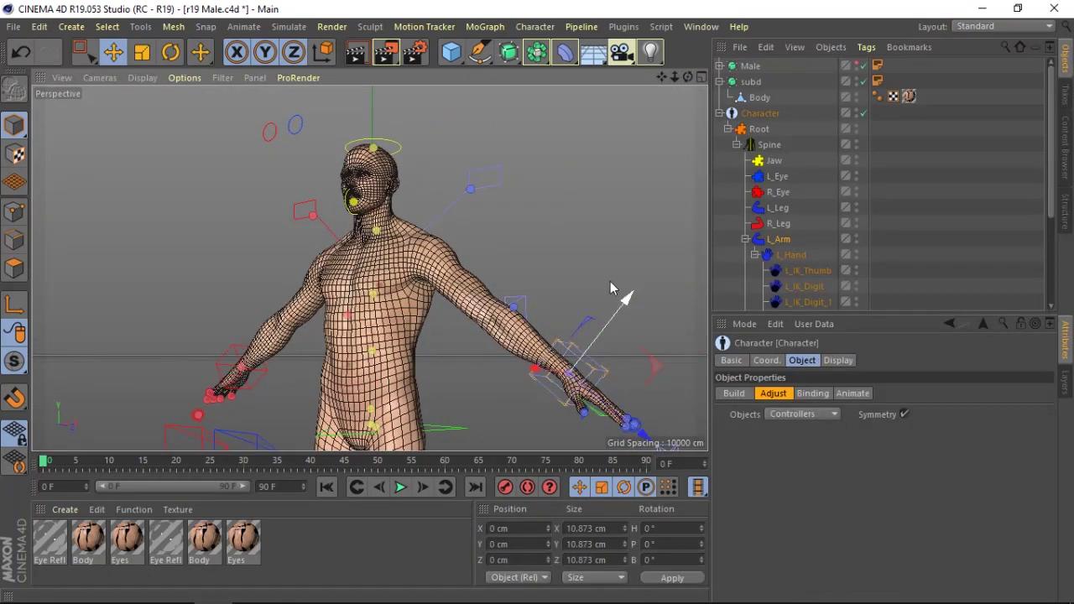
mouse_move(687, 77)
left_mouse_down()
mouse_move(369, 266)
mouse_move(434, 209)
left_mouse_up()
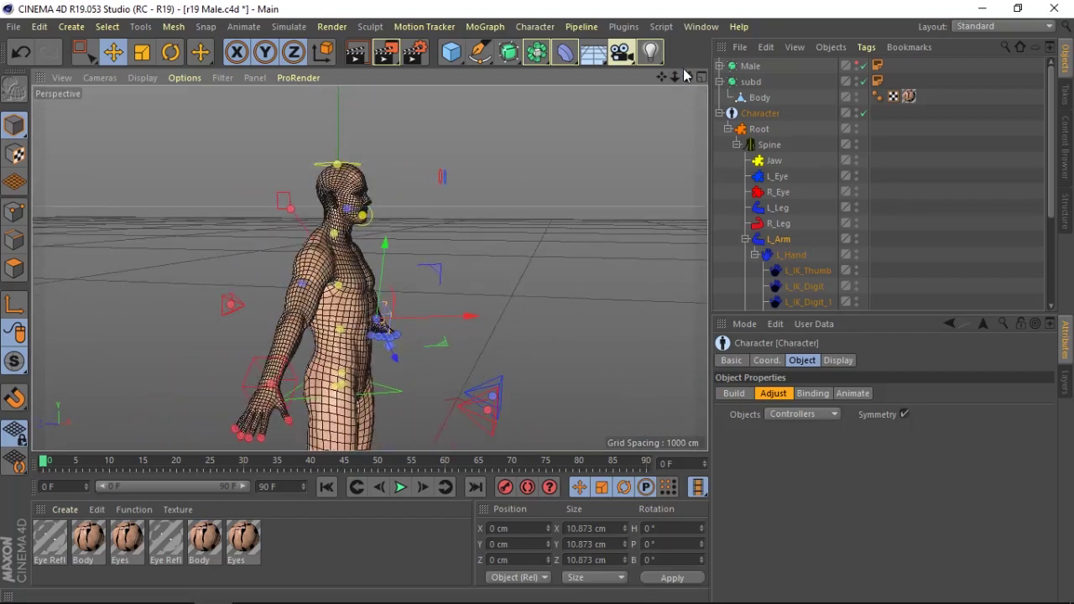
- Enlarge and widen the pelvis controller around the hips
mouse_move(678, 80)
left_mouse_down()
mouse_move(687, 77)
mouse_move(587, 168)
left_mouse_up()
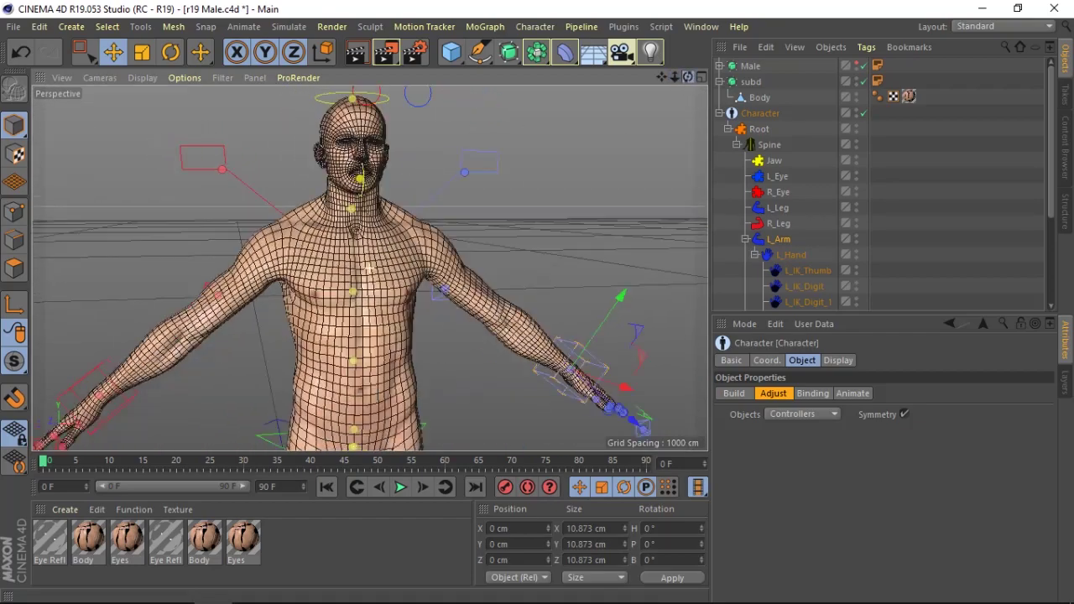
left_click_drag(369, 267, 378, 321)
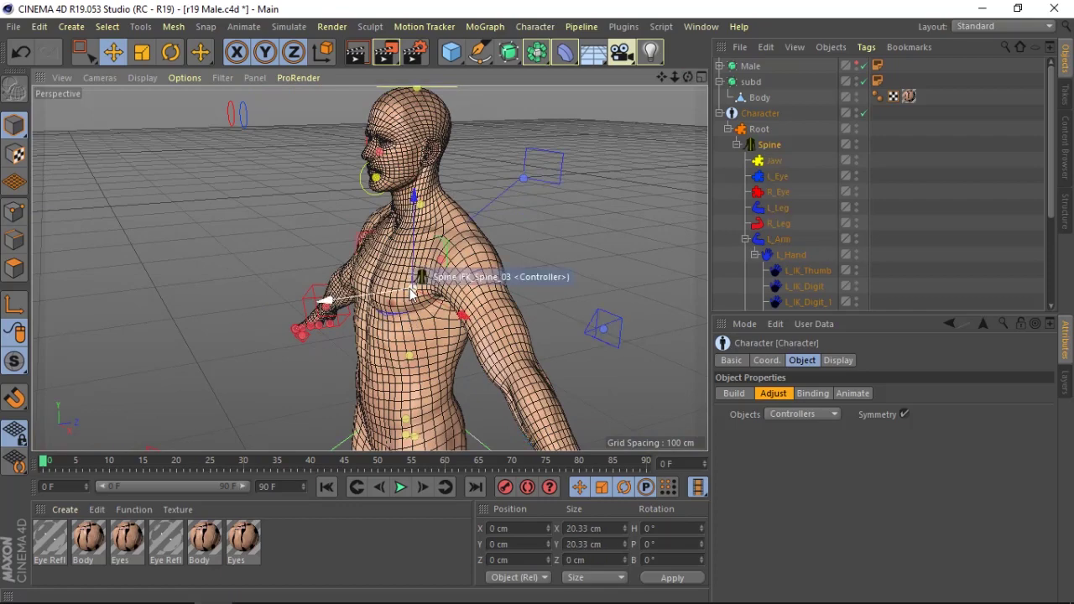
mouse_move(662, 77)
left_mouse_down()
mouse_move(369, 269)
mouse_move(369, 290)
left_mouse_up()
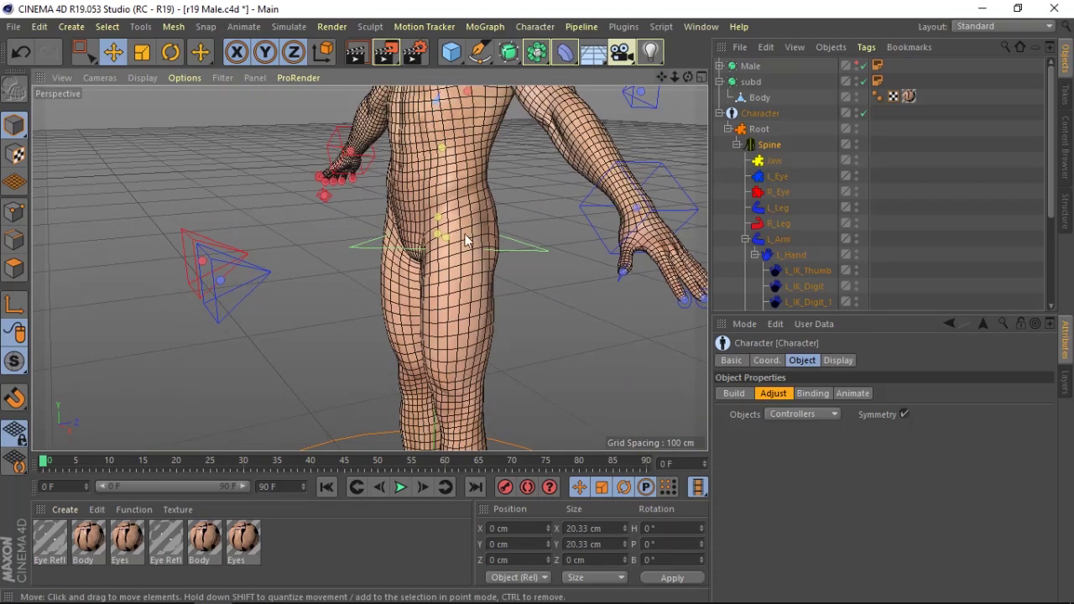
left_click(450, 244)
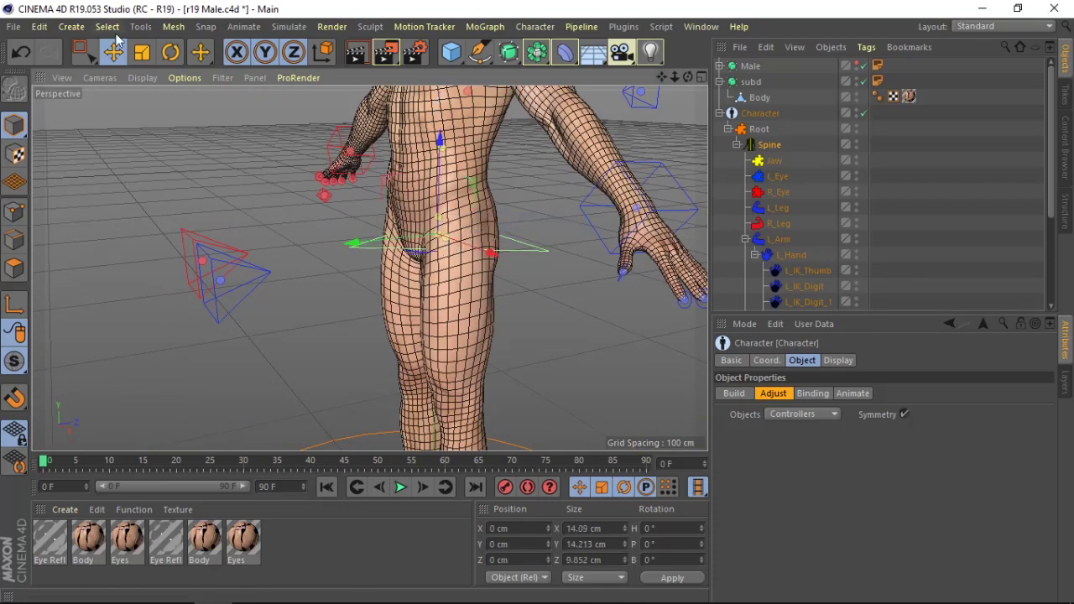
left_click(142, 52)
left_click_drag(496, 260, 527, 286)
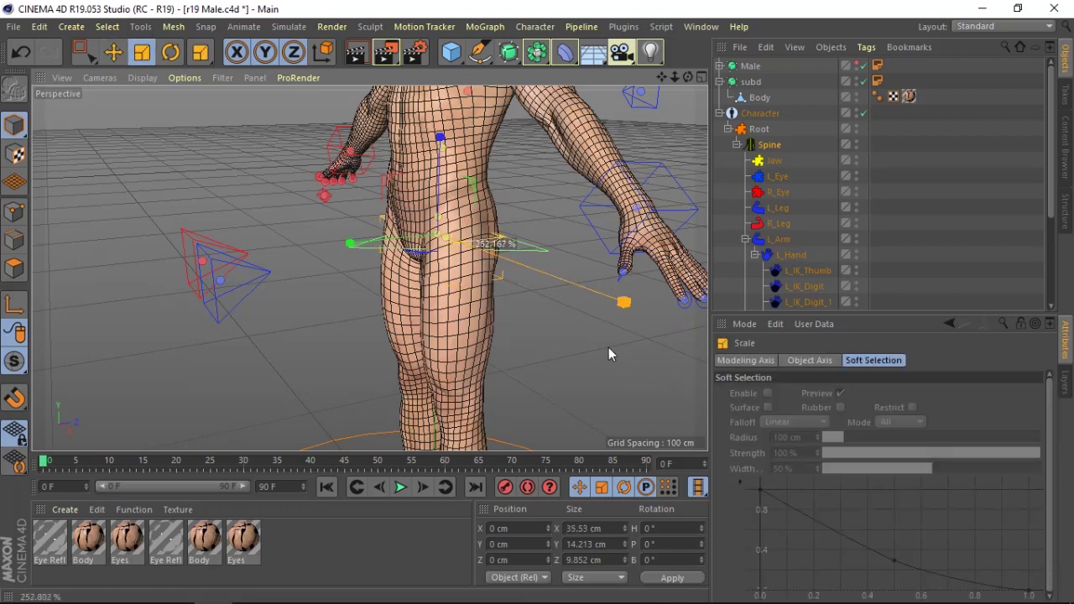
left_click_drag(609, 353, 578, 346)
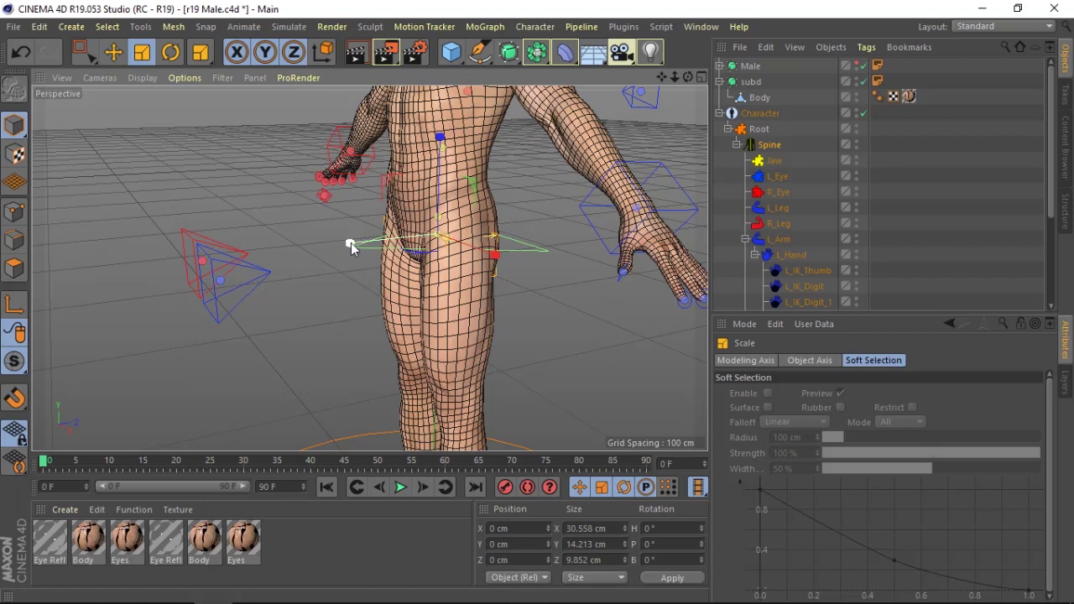
mouse_move(351, 246)
left_mouse_down()
mouse_move(256, 260)
mouse_move(283, 249)
left_mouse_up()
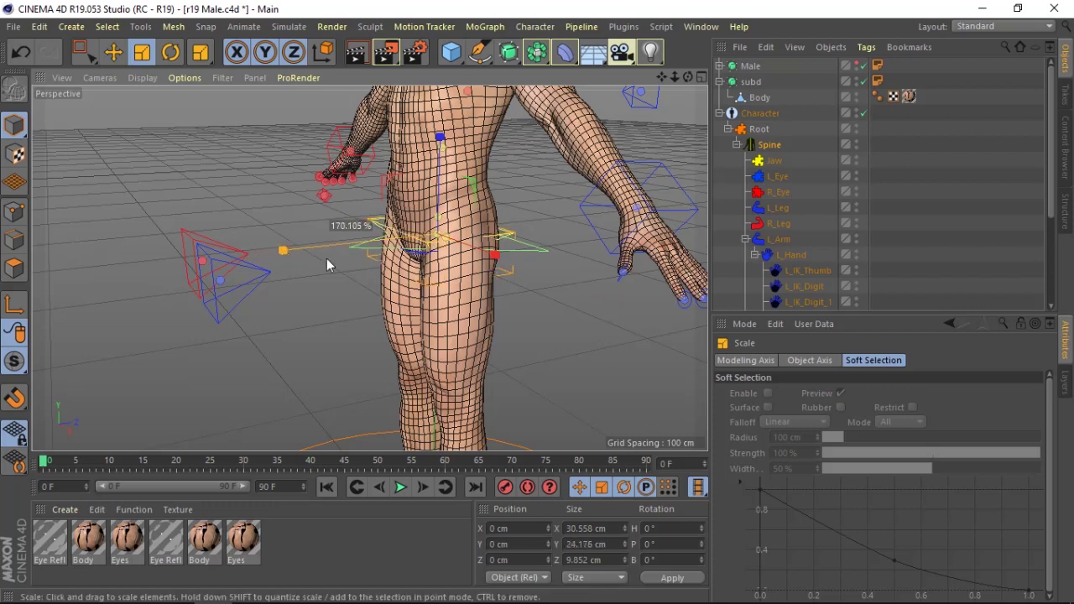
left_click_drag(515, 272, 495, 252)
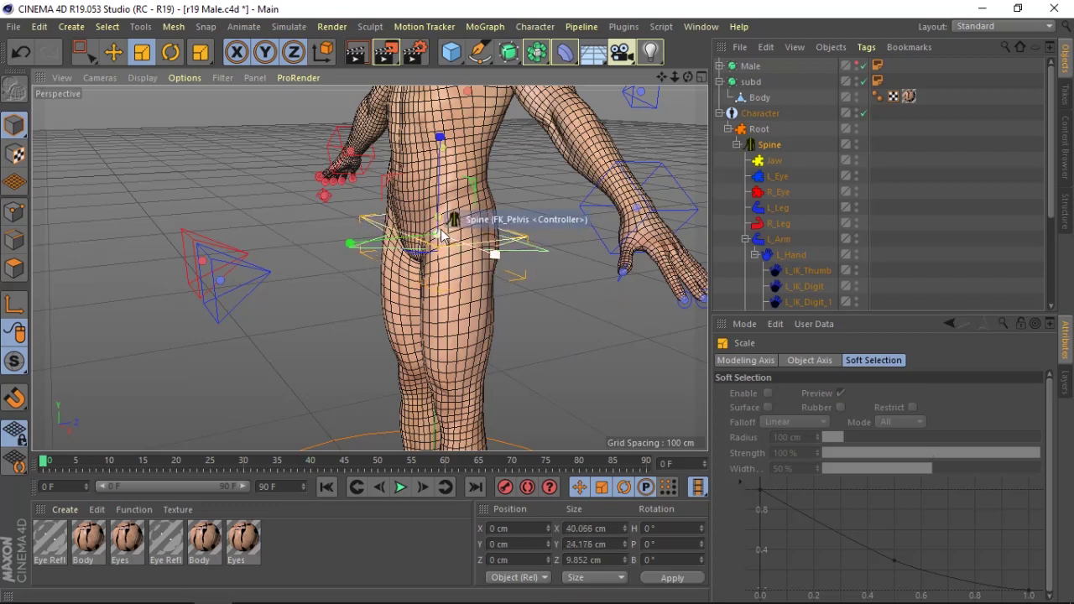
- Enlarge the lower spine and chest controllers around the torso
left_click(449, 218)
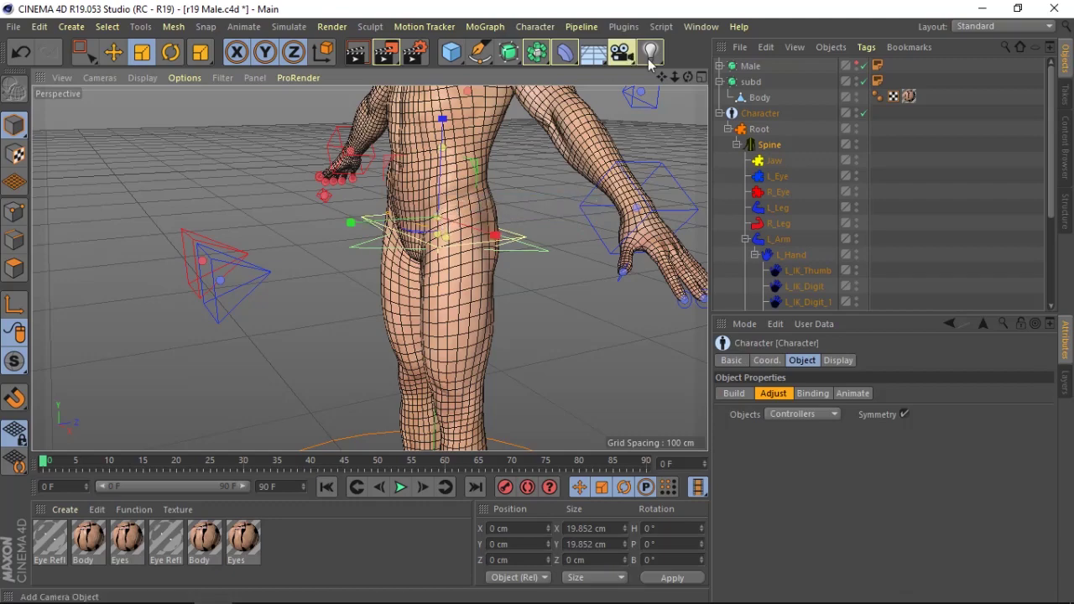
left_click_drag(453, 276, 422, 241, "alt")
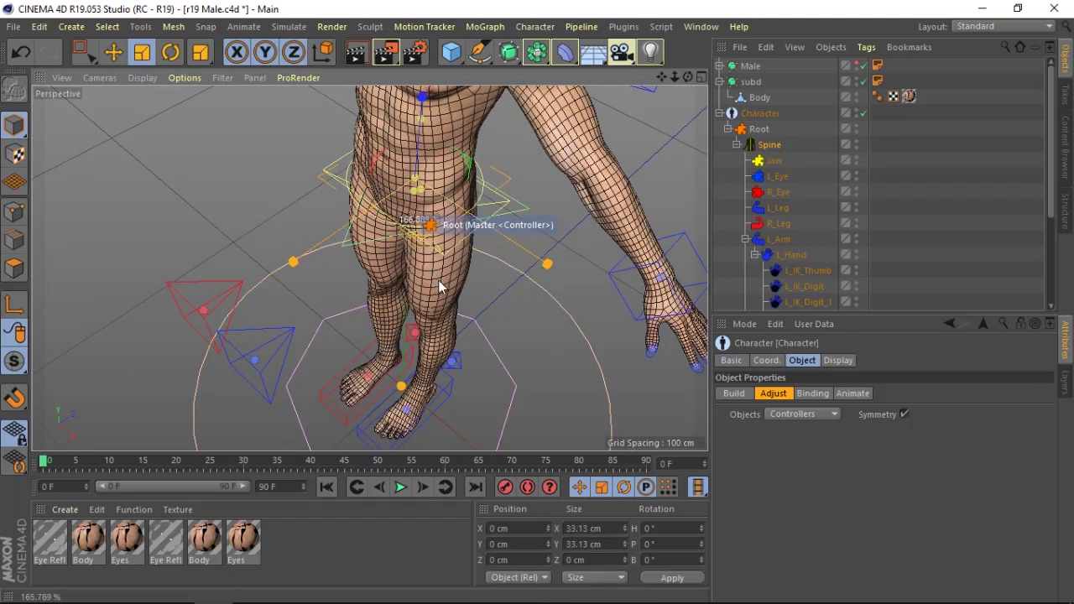
left_click(425, 124)
mouse_move(425, 124)
left_mouse_down()
mouse_move(446, 222)
mouse_move(368, 266)
mouse_move(432, 135)
left_mouse_up()
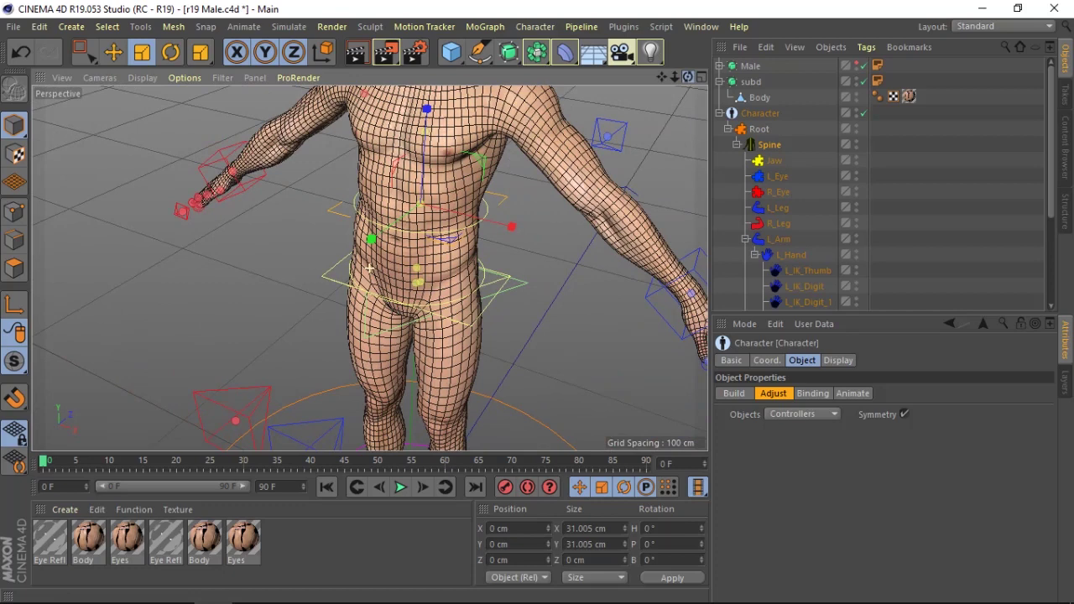
left_click(429, 122)
left_click_drag(461, 170, 480, 191)
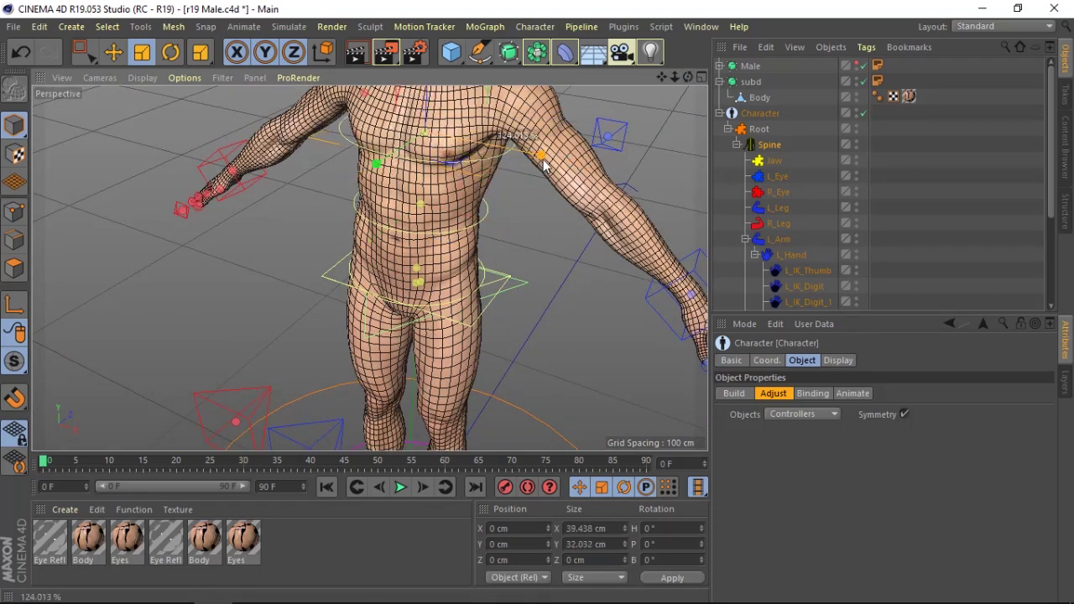
- Scale up the neck controller so it surrounds the neck
left_click_drag(541, 168, 537, 161)
left_click_drag(663, 79, 426, 163)
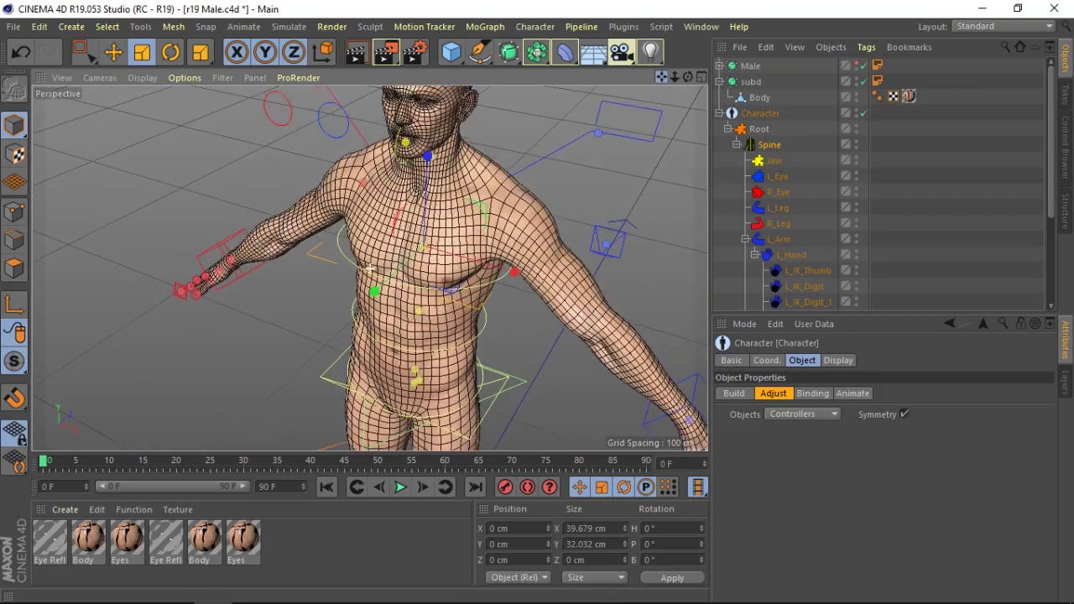
left_click(429, 163)
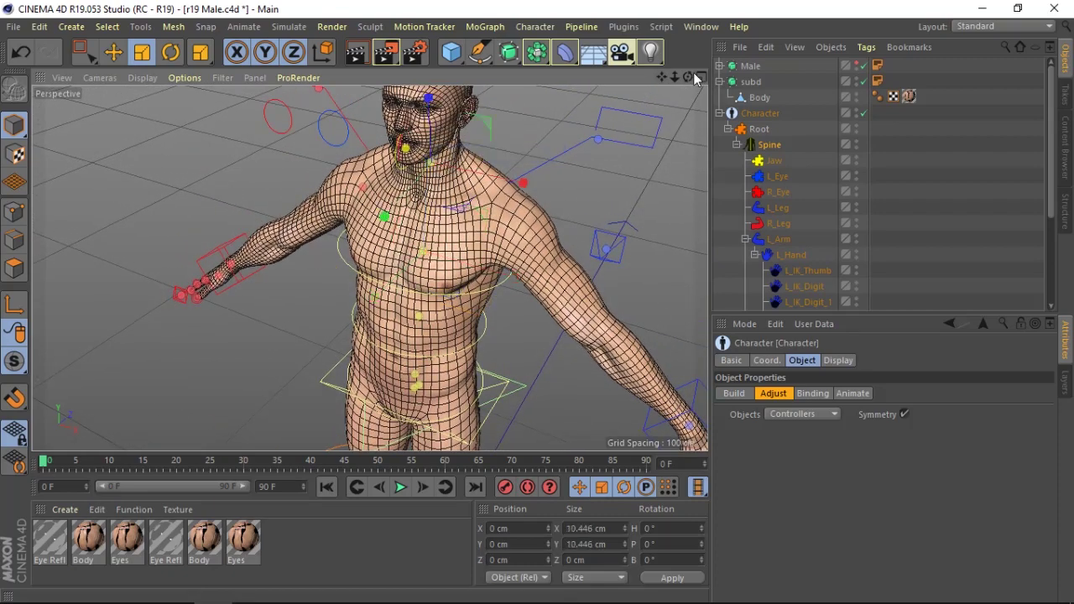
left_click_drag(695, 79, 673, 83)
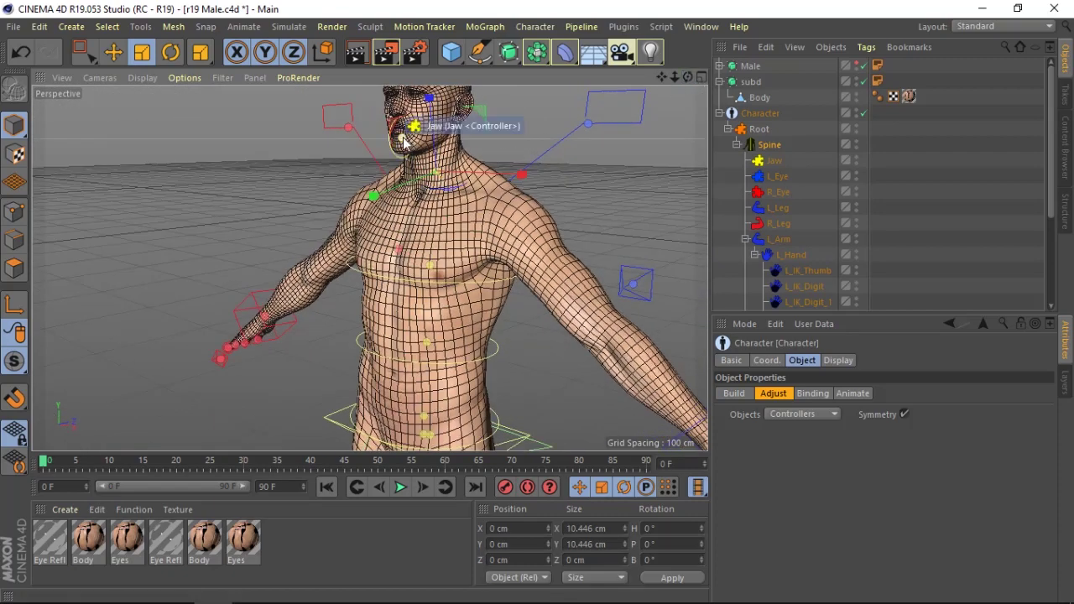
left_click(404, 143)
left_click(122, 58)
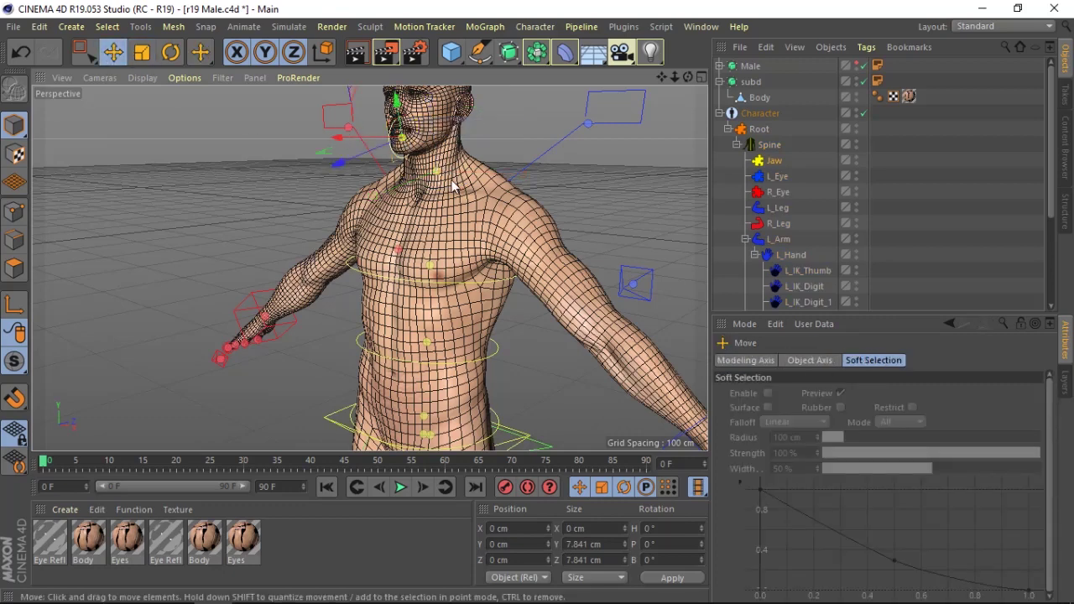
left_click(442, 174)
left_click(137, 58)
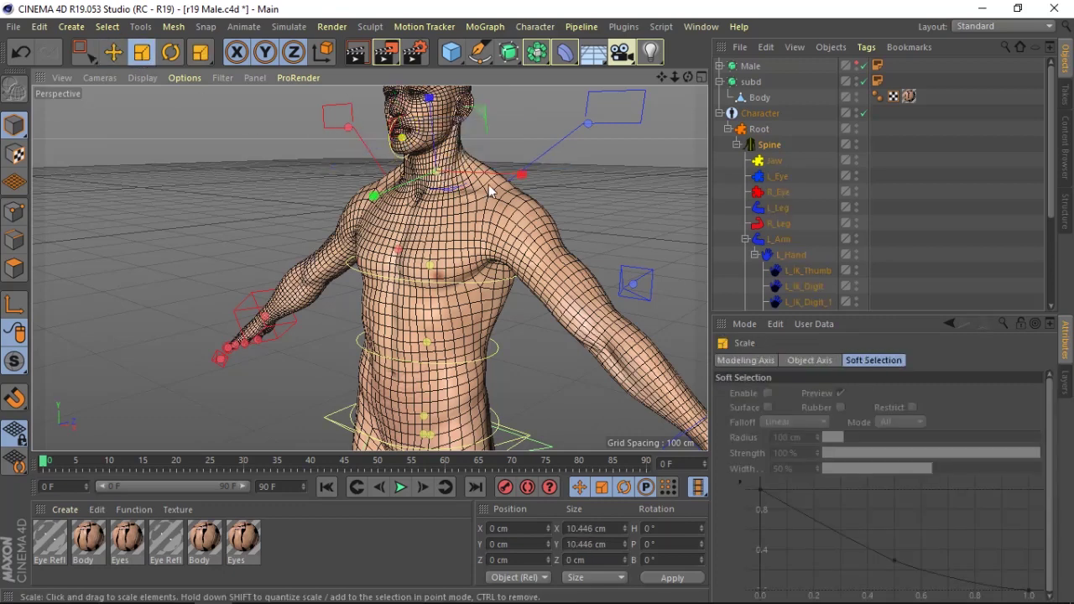
left_click_drag(492, 192, 478, 210)
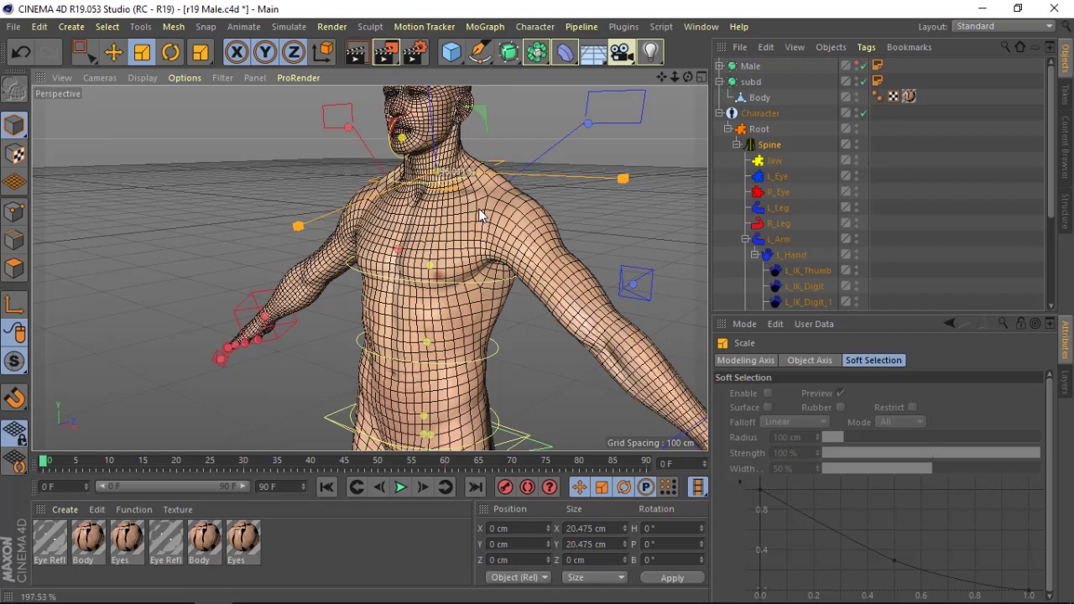
- Push the neck controller back, shrink it slightly, and select the head controller
left_click(113, 54)
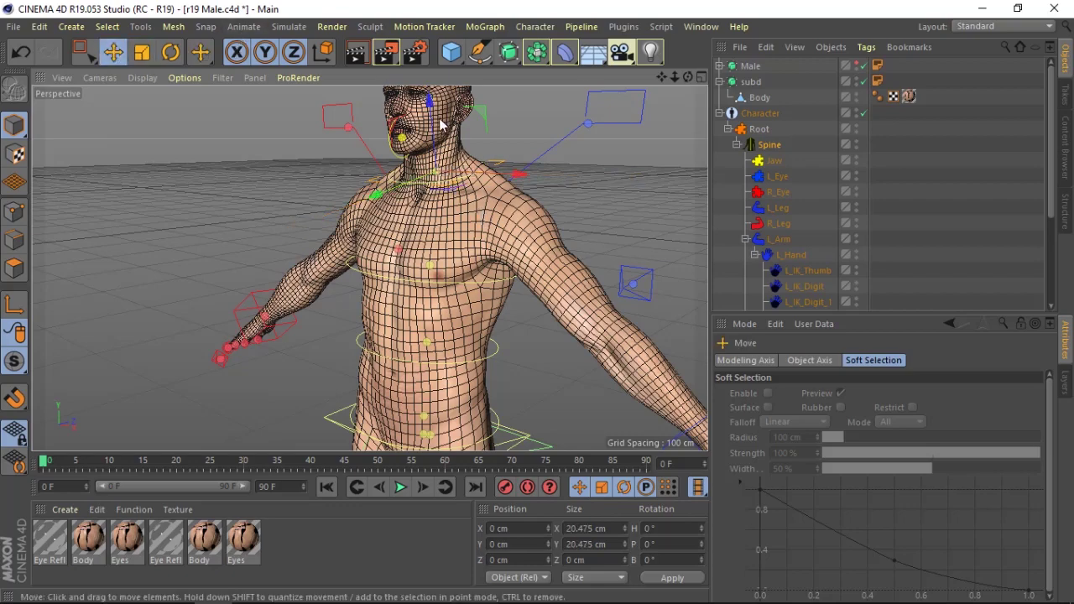
left_click_drag(430, 134, 434, 109)
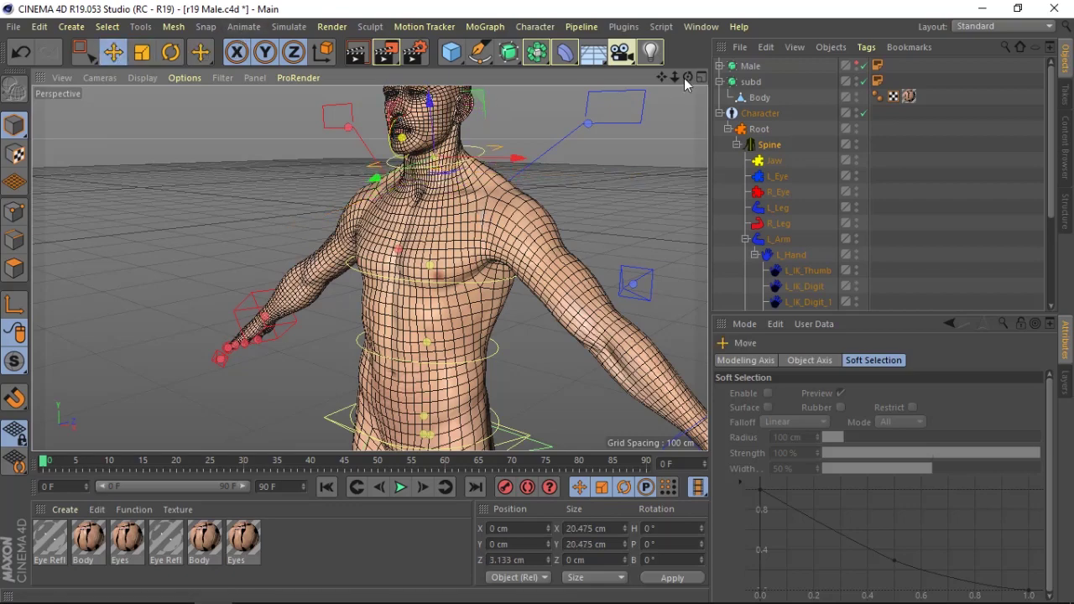
left_click_drag(686, 77, 637, 105)
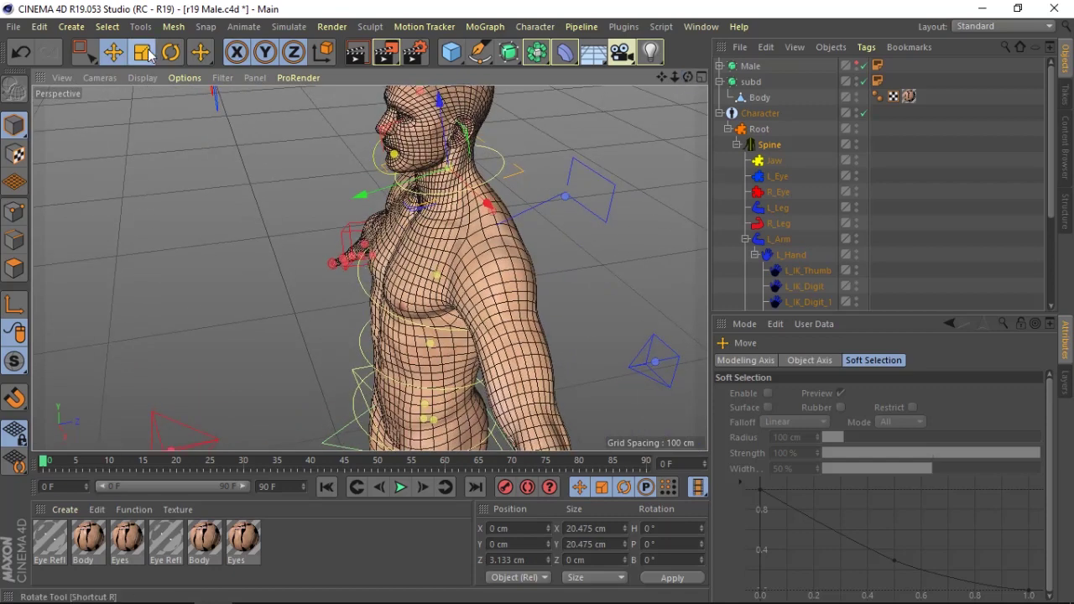
left_click(144, 53)
left_click_drag(417, 215, 421, 202)
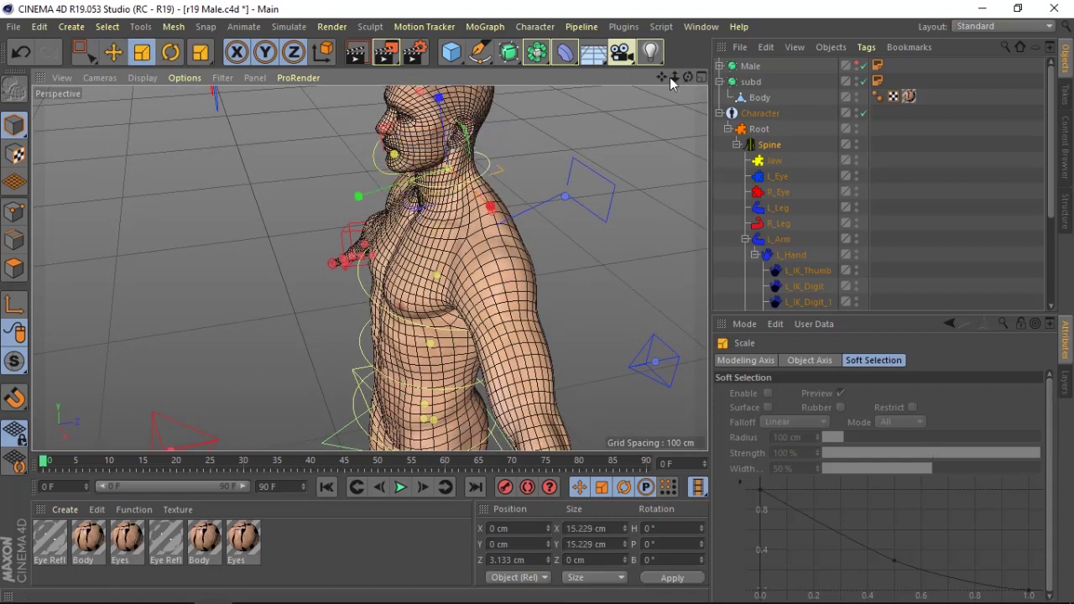
left_click_drag(671, 82, 666, 113)
left_click(457, 114)
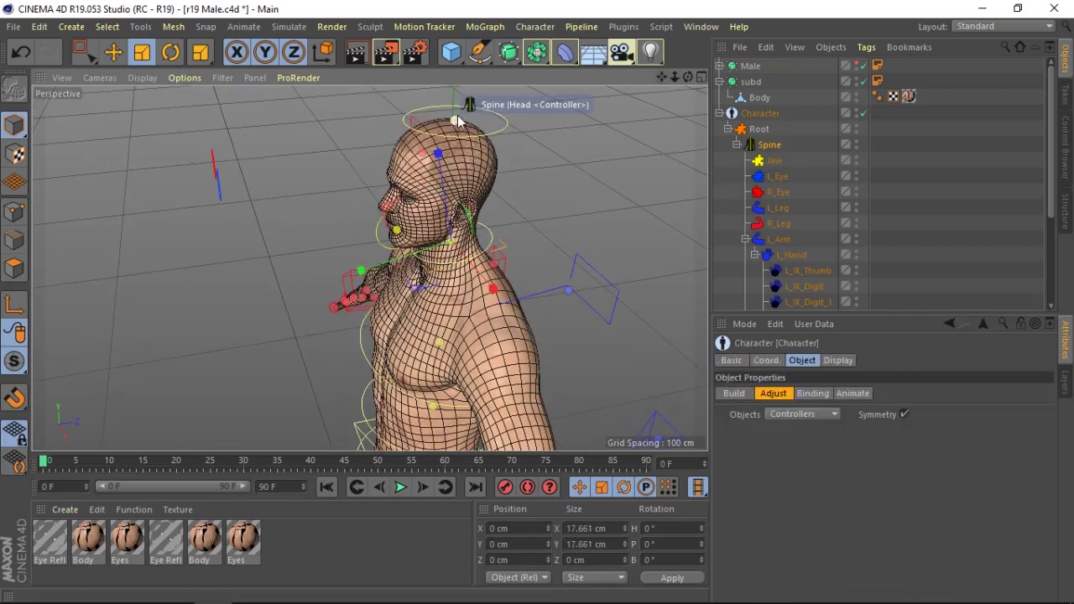
- Move the head controller back and up over the skull and enlarge its ring
key("e")
left_click_drag(456, 120, 460, 134)
left_click(142, 52)
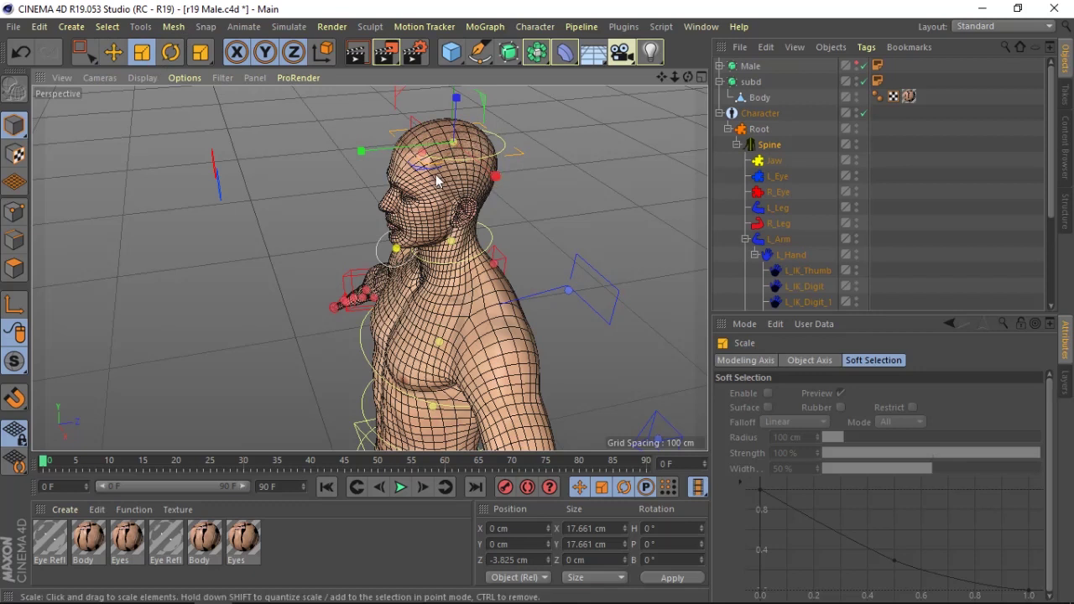
mouse_move(424, 176)
left_mouse_down()
mouse_move(373, 102)
mouse_move(372, 160)
left_mouse_up()
left_click(114, 52)
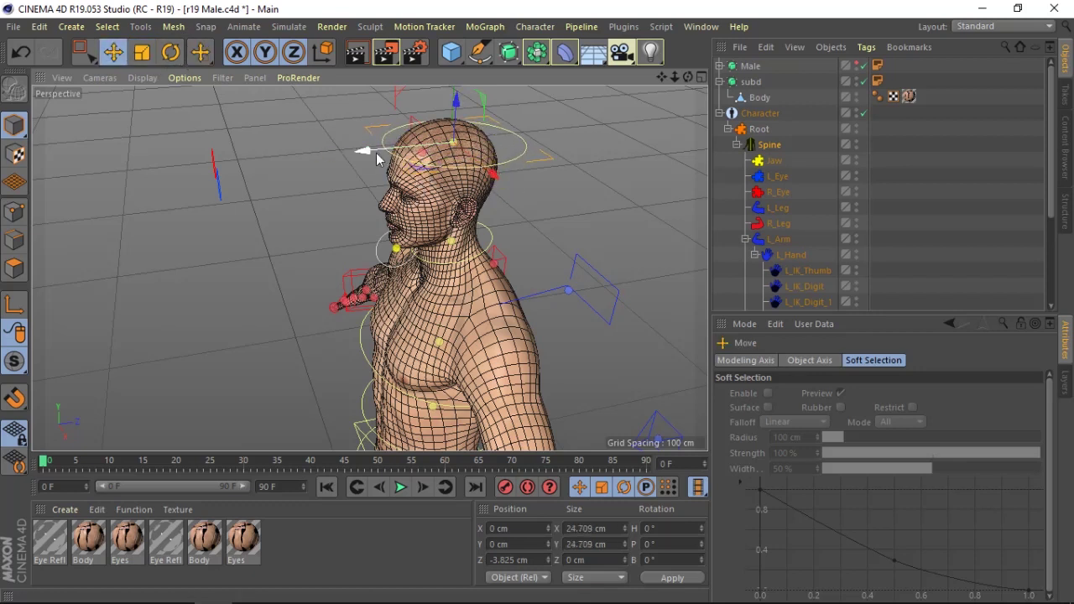
mouse_move(691, 77)
left_mouse_down()
mouse_move(369, 268)
mouse_move(424, 268)
left_mouse_up()
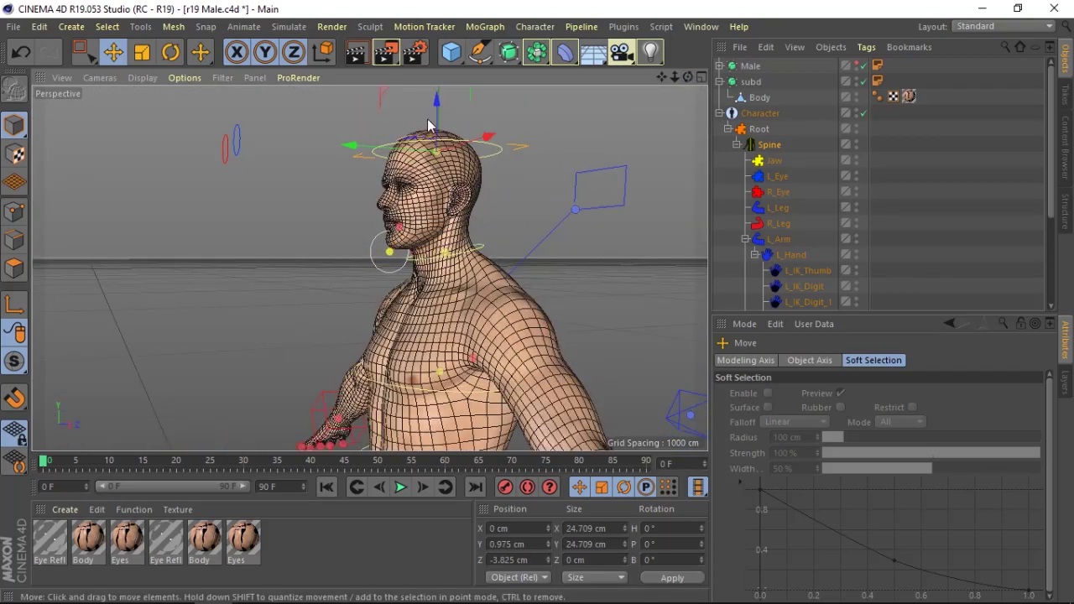
left_click_drag(435, 143, 435, 127)
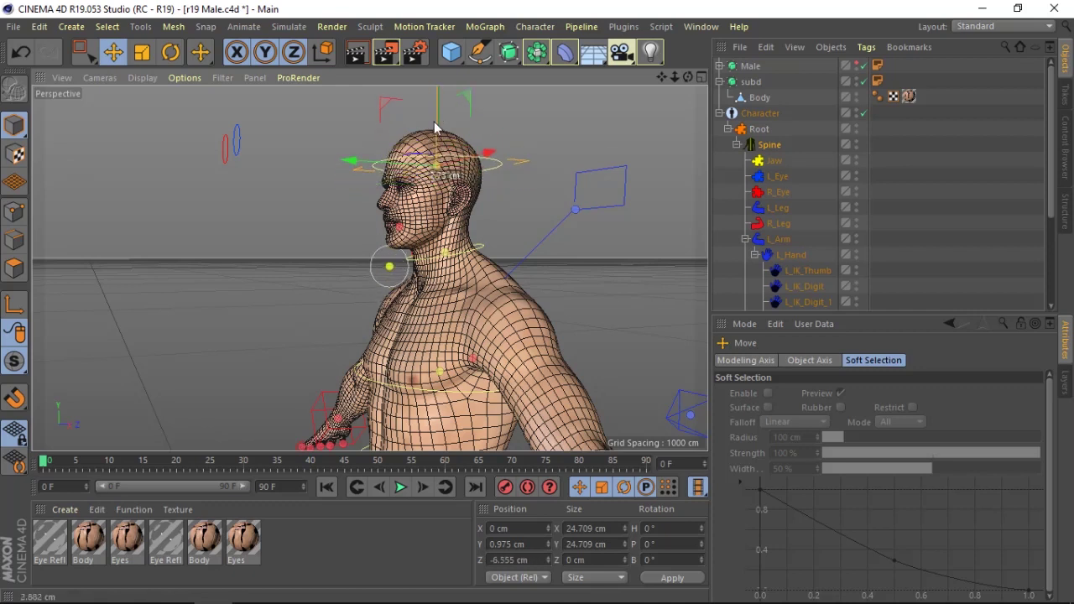
- Move the Jaw controller up to the chin at Y 3.642, Z -2.239 cm
left_click(389, 265)
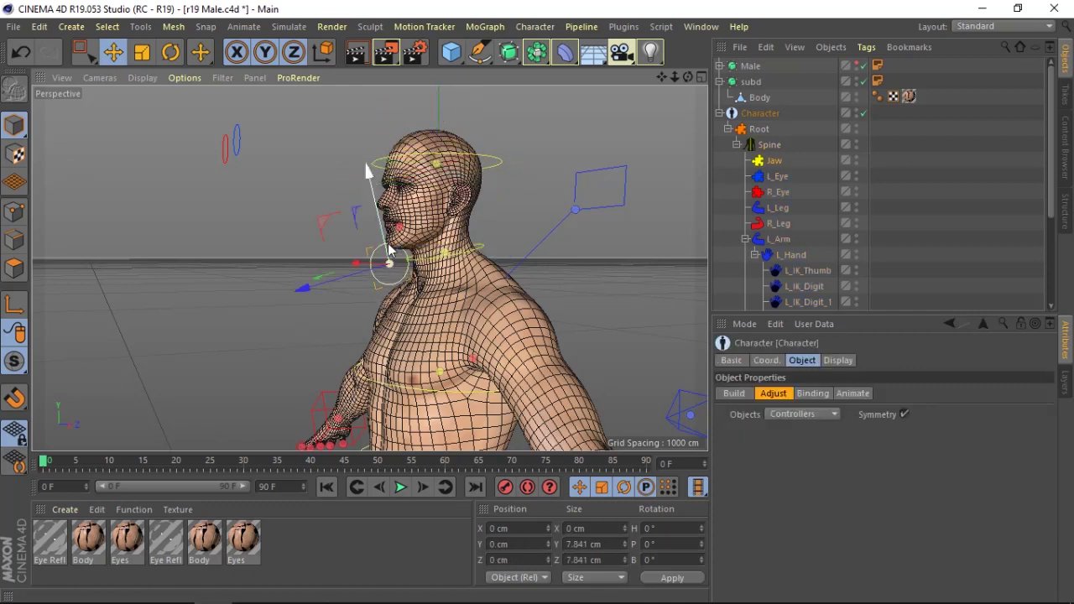
left_click_drag(324, 223, 331, 199)
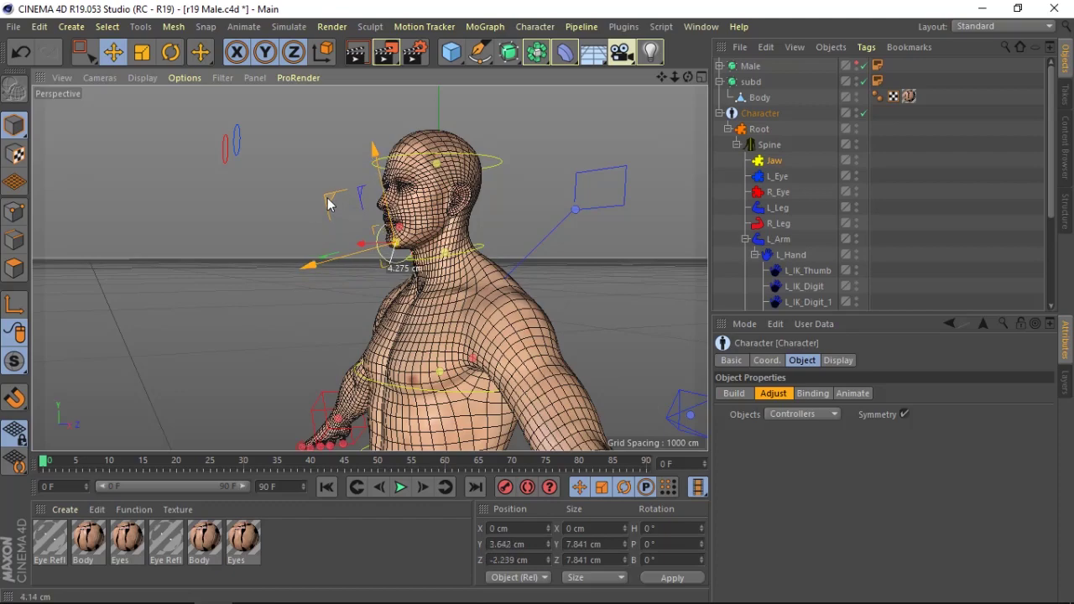
left_click_drag(686, 77, 666, 78)
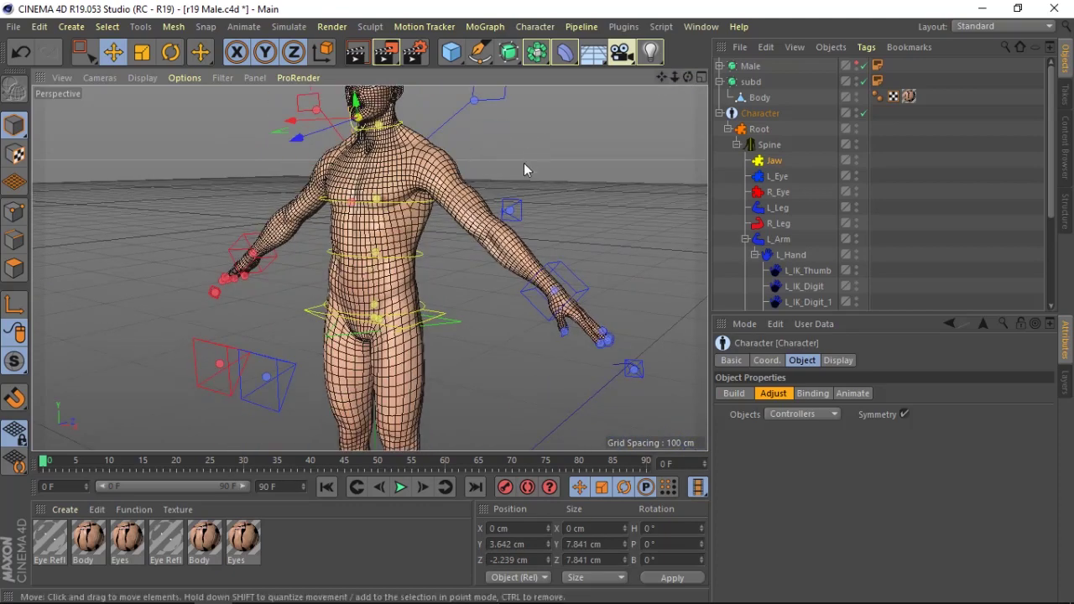
- Move the arm's pole controller back behind the character from a side view
left_click_drag(674, 77, 367, 266)
left_click(327, 281)
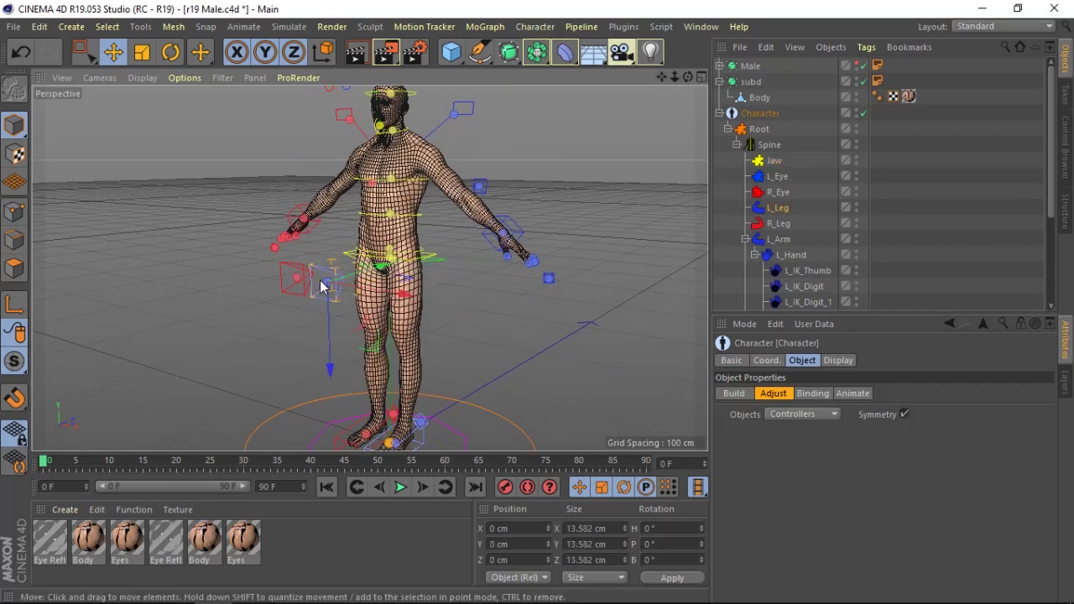
left_click(141, 52)
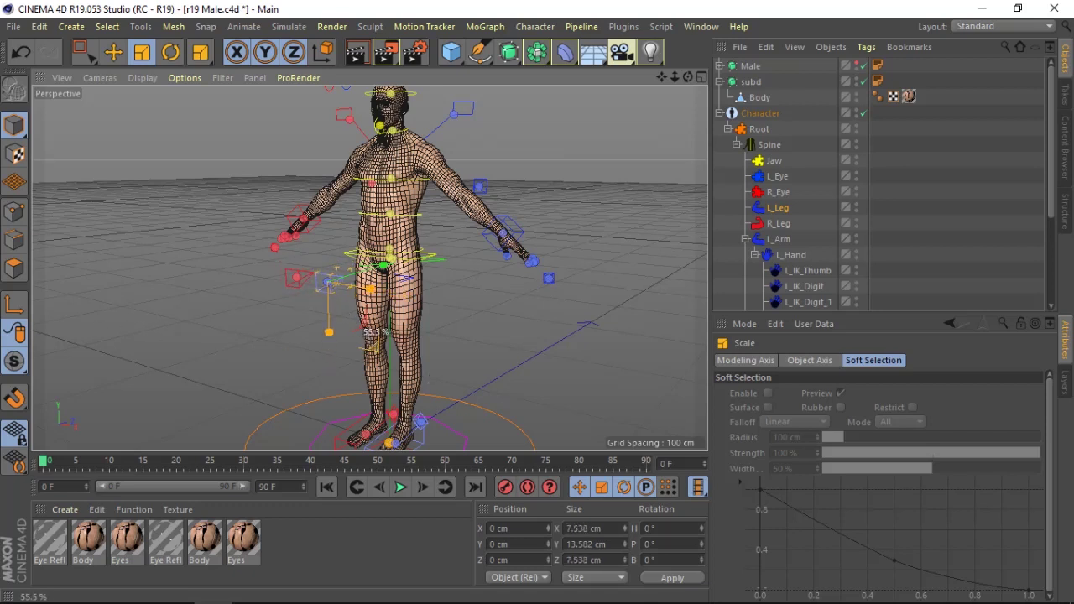
left_click(113, 52)
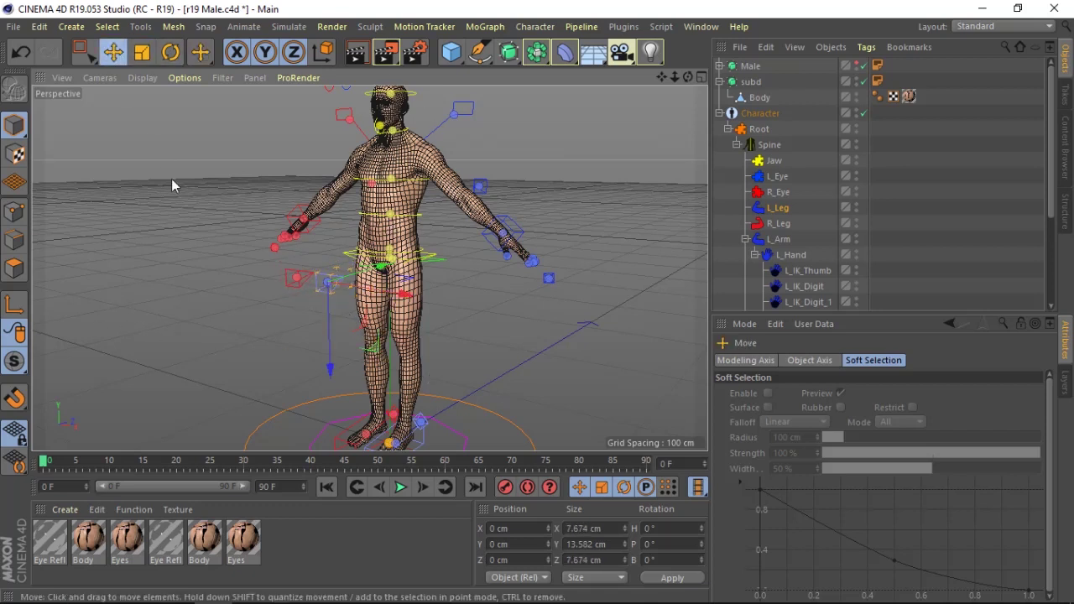
left_click_drag(687, 76, 531, 233)
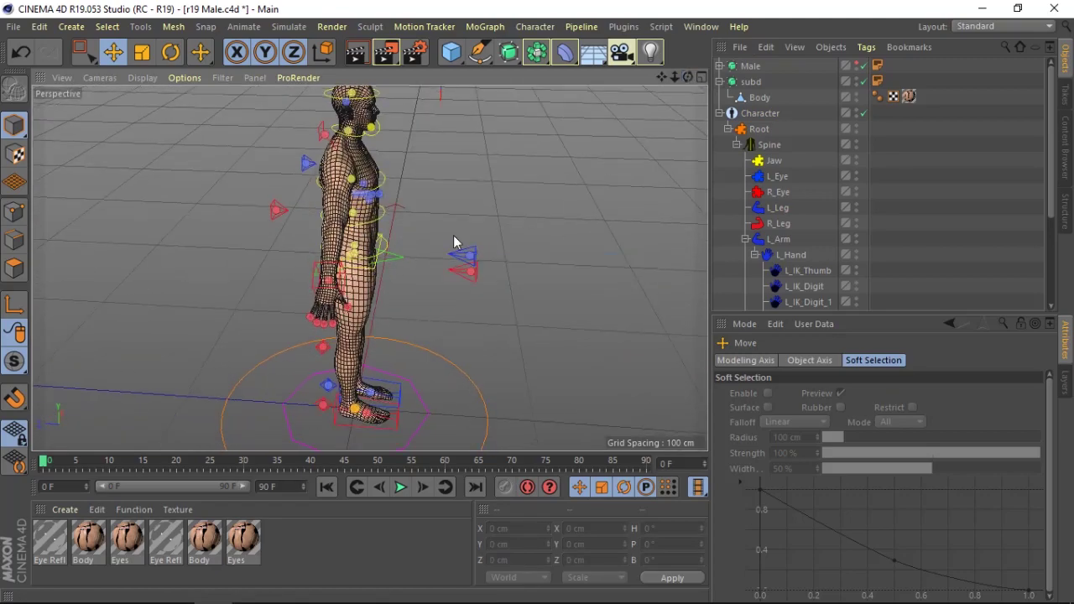
left_click(279, 208)
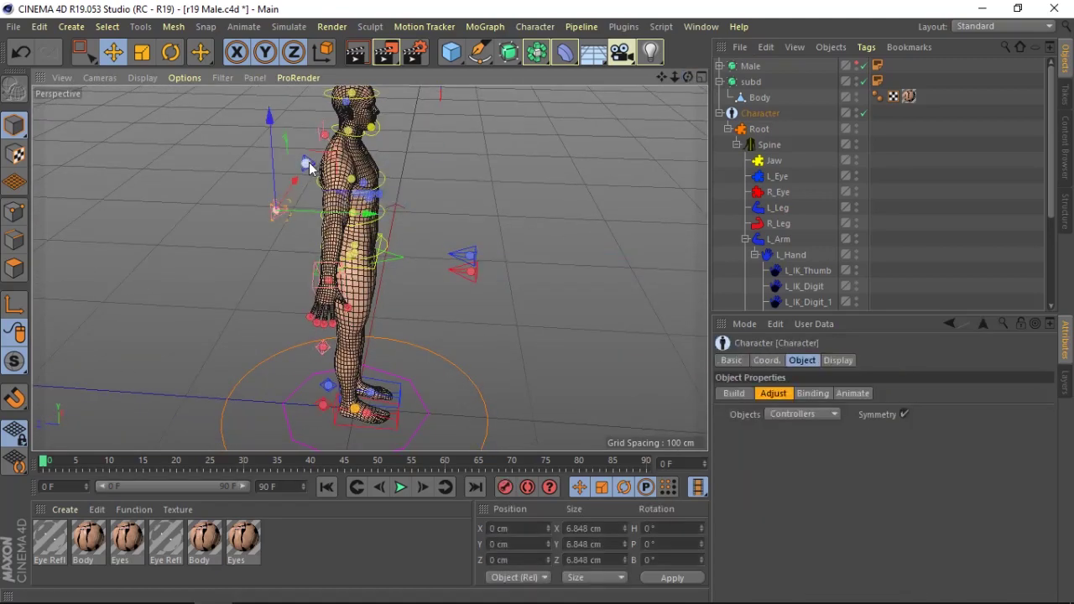
left_click_drag(362, 213, 286, 214)
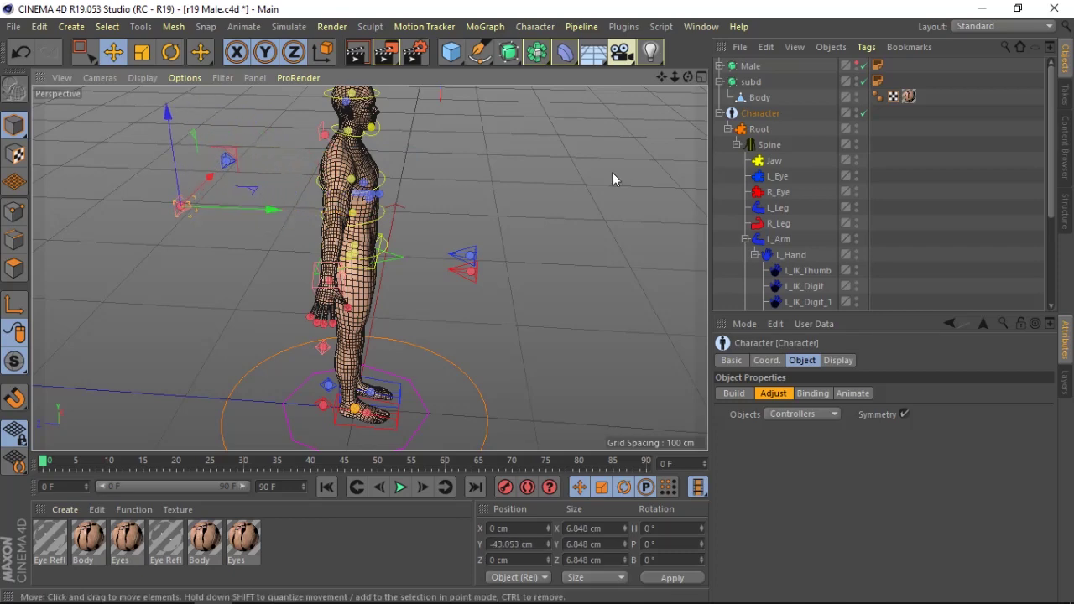
left_click(499, 233)
mouse_move(687, 76)
left_mouse_down()
mouse_move(587, 80)
mouse_move(686, 77)
mouse_move(662, 79)
left_mouse_up()
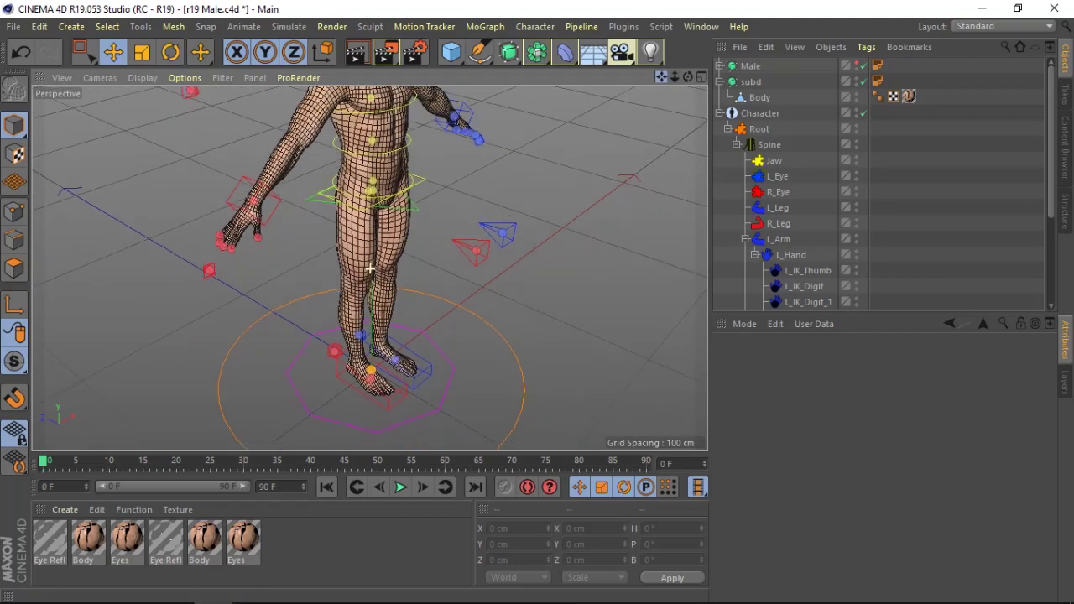
- Select the right-hand controller and zoom in close on the hand
left_click_drag(370, 269, 398, 216, "alt")
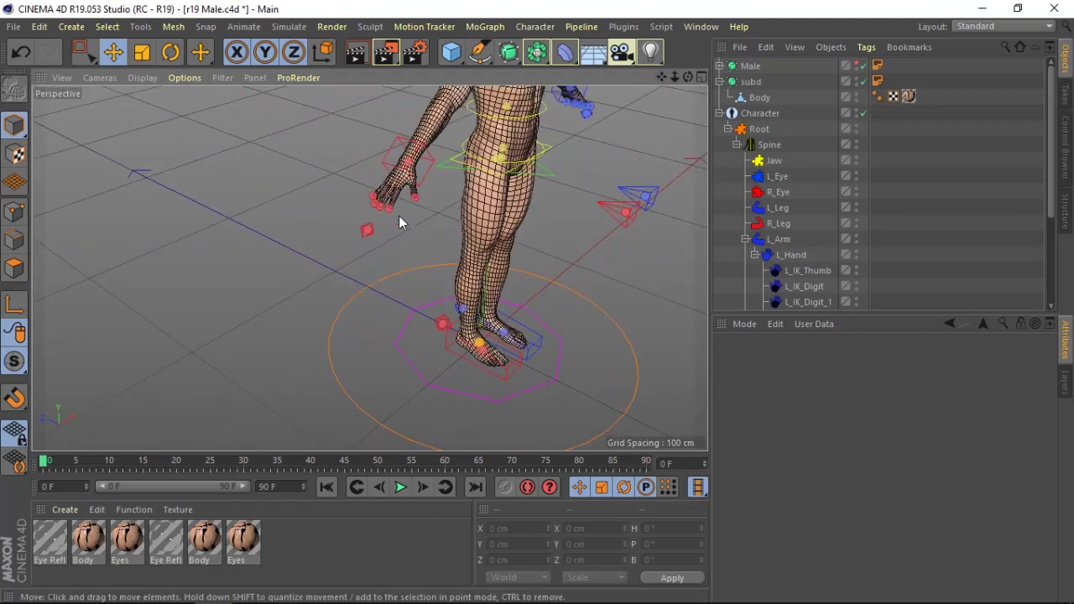
left_click(417, 199)
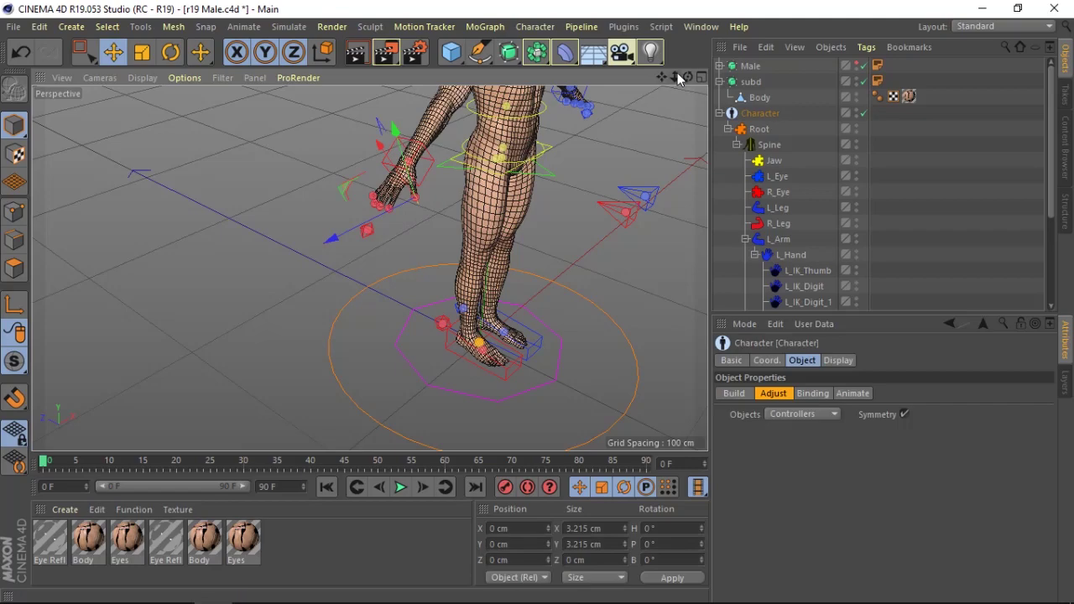
mouse_move(677, 74)
left_mouse_down()
mouse_move(675, 92)
mouse_move(662, 92)
mouse_move(676, 92)
mouse_move(674, 77)
mouse_move(662, 79)
mouse_move(675, 101)
left_mouse_up()
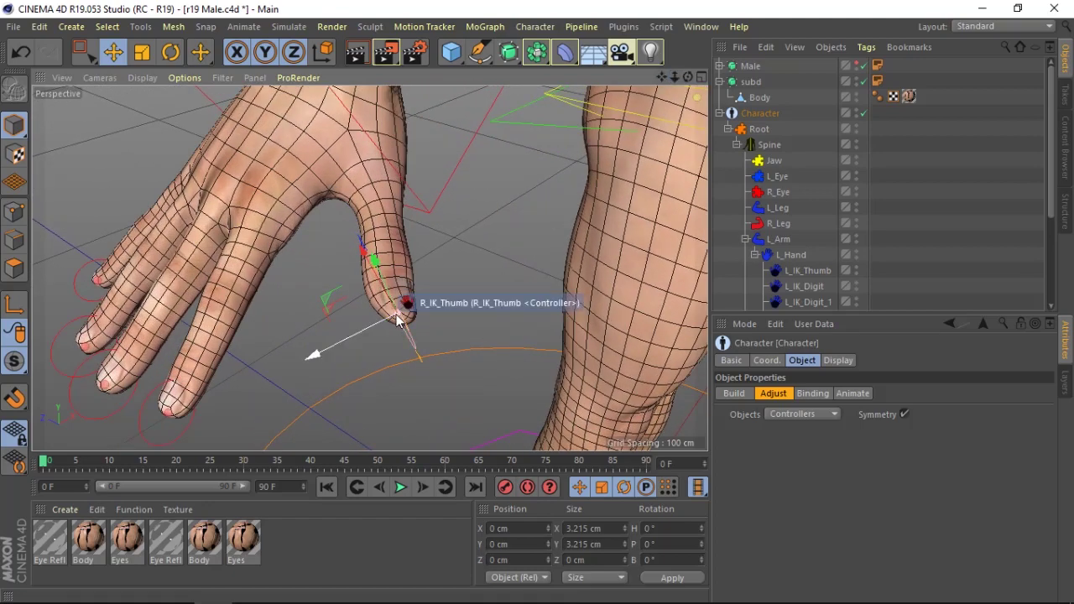
- Rotate the thumb controller about 46 degrees to follow the thumb
left_click_drag(668, 77, 687, 77)
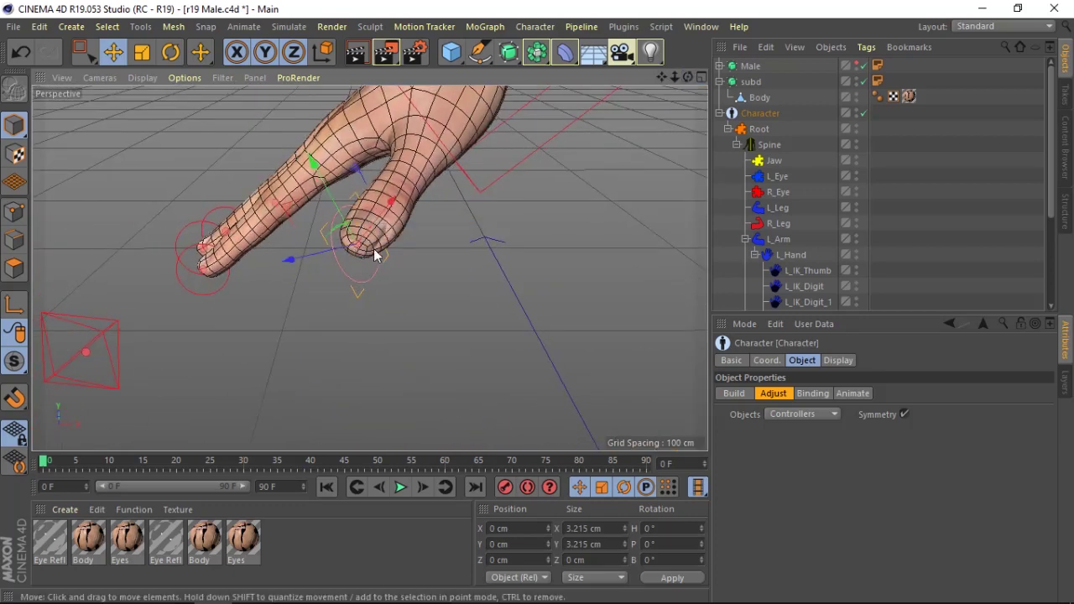
left_click(170, 52)
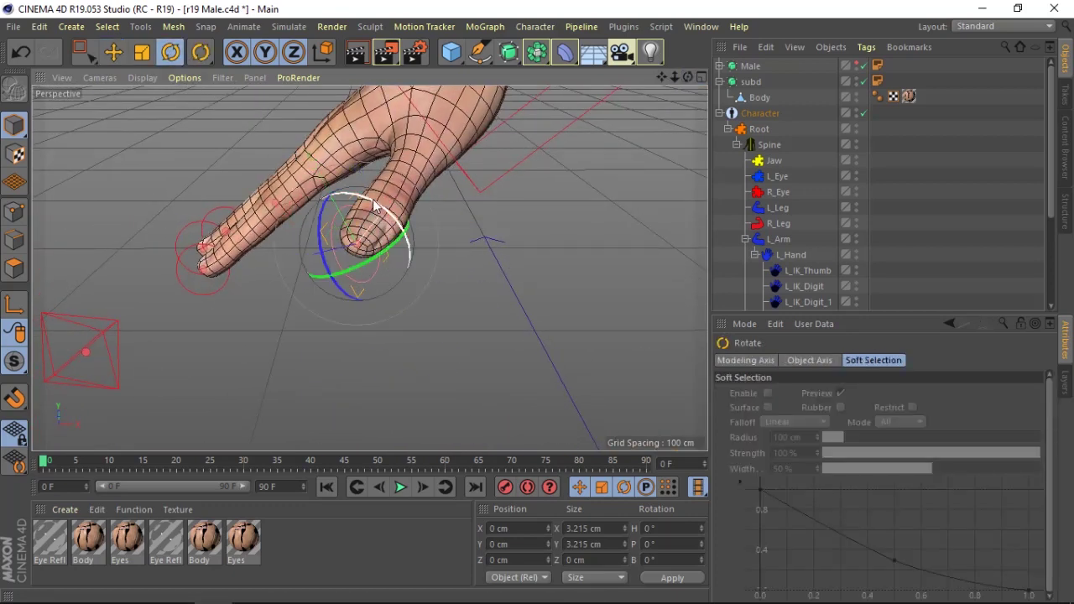
left_click_drag(375, 210, 416, 248)
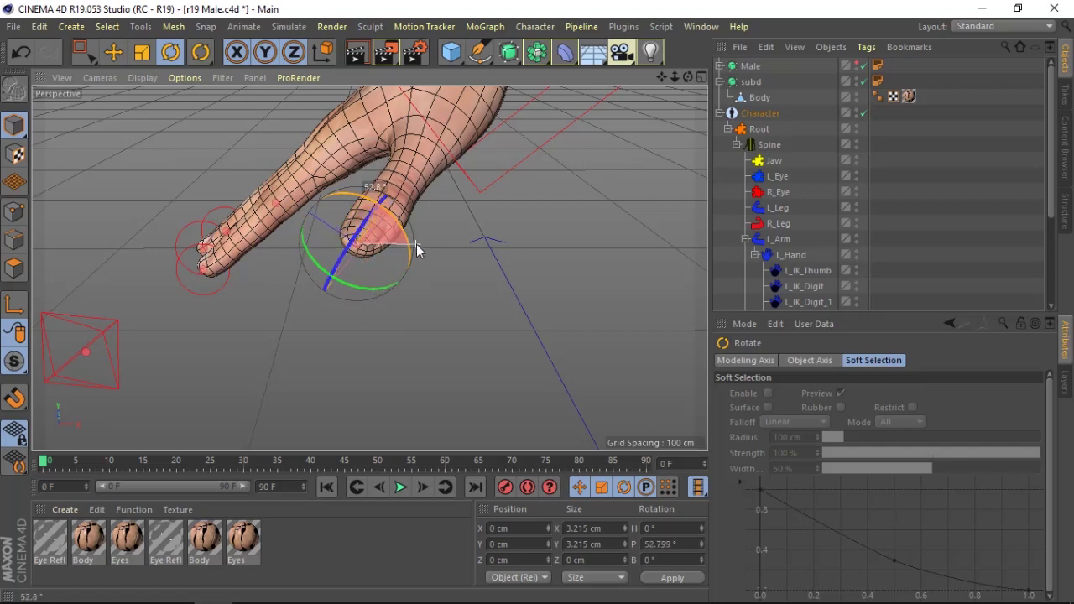
left_click_drag(358, 292, 419, 269)
scroll(369, 268, "up", 5)
scroll(369, 268, "down", 5)
- Rotate the palm, finger, ring-finger and pinky controllers to match their fingers
left_click(224, 241)
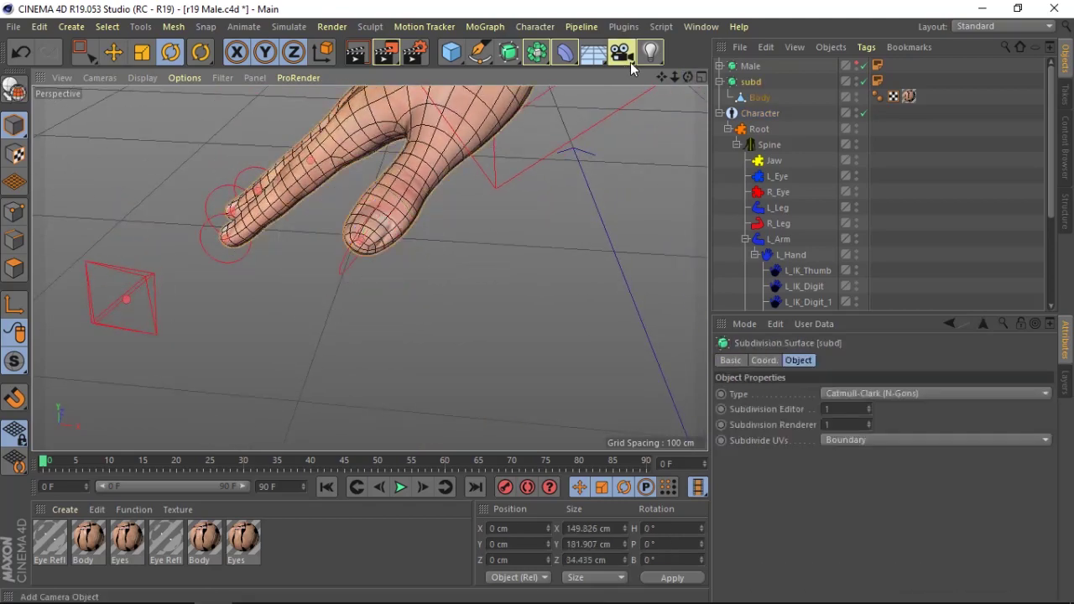
left_click_drag(670, 73, 669, 73)
left_click_drag(369, 268, 455, 247, "alt")
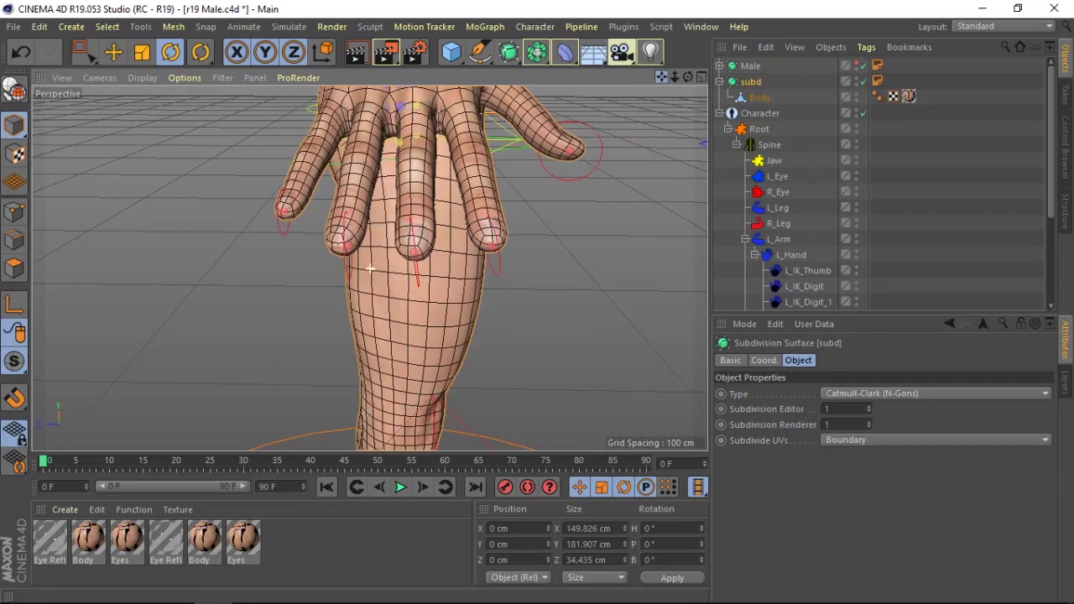
left_click(402, 269)
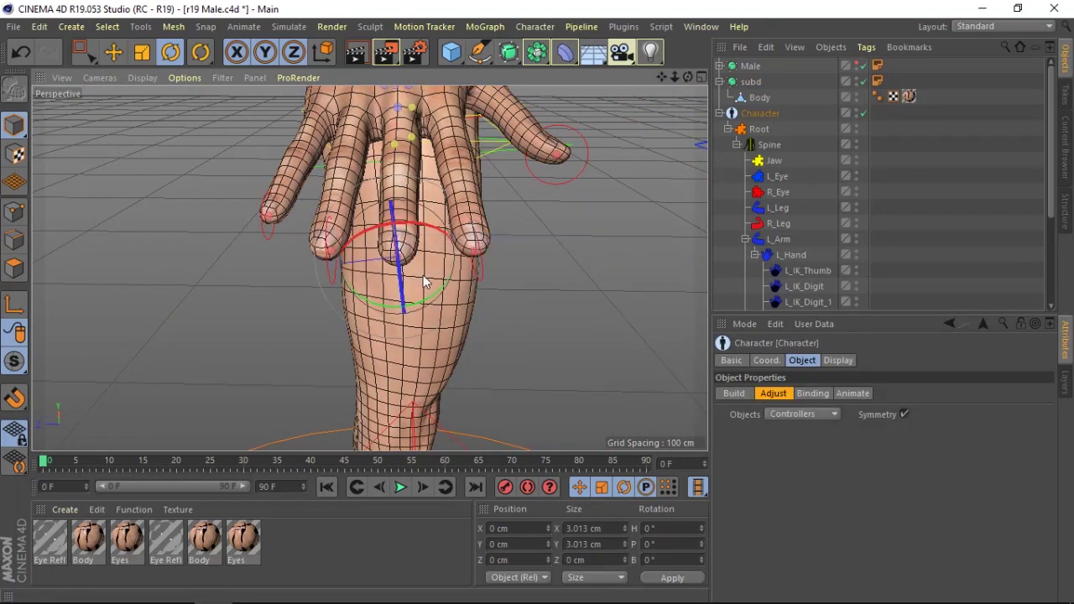
left_click_drag(418, 301, 411, 316)
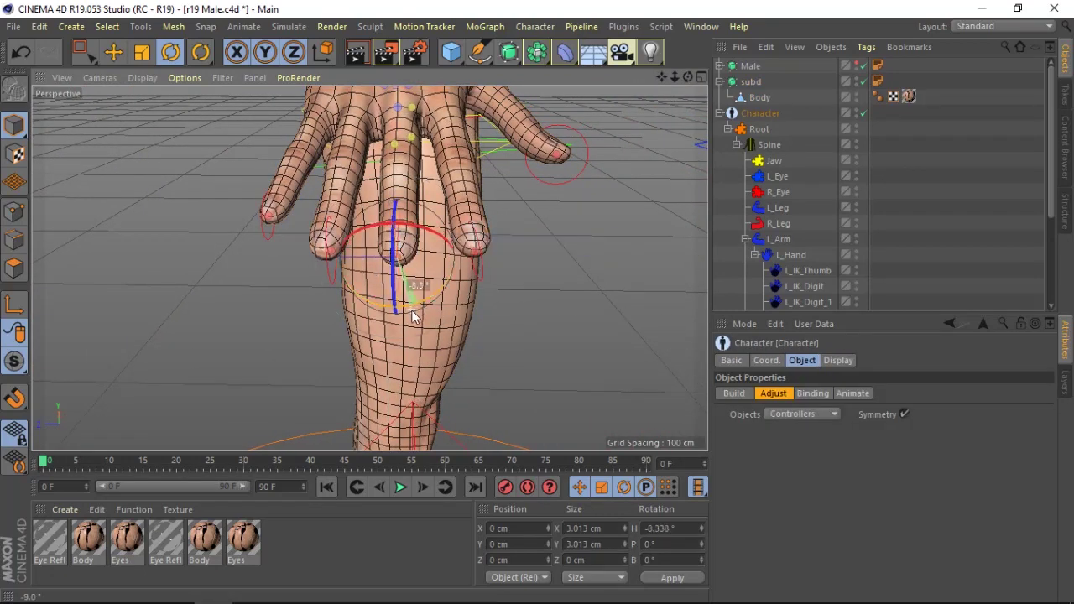
left_click(474, 252)
left_click_drag(483, 300, 360, 265)
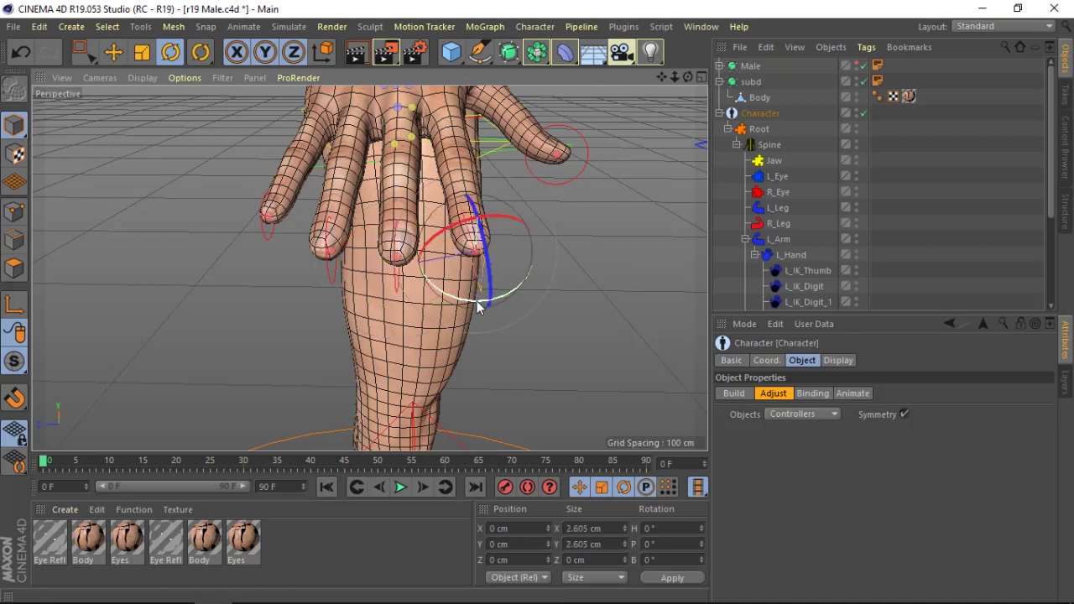
left_click(329, 257)
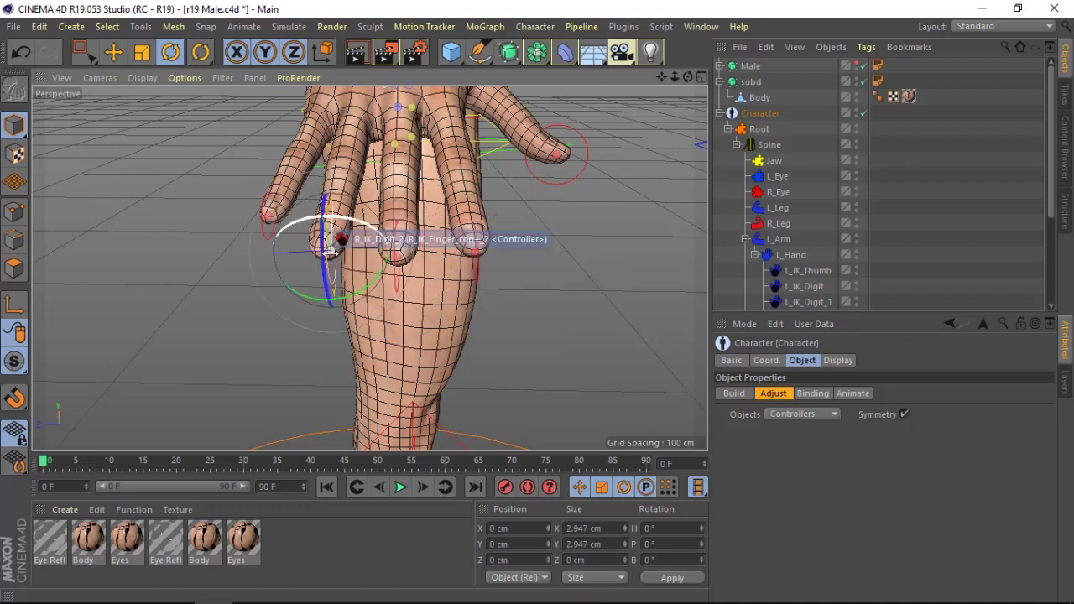
left_click_drag(343, 297, 334, 309)
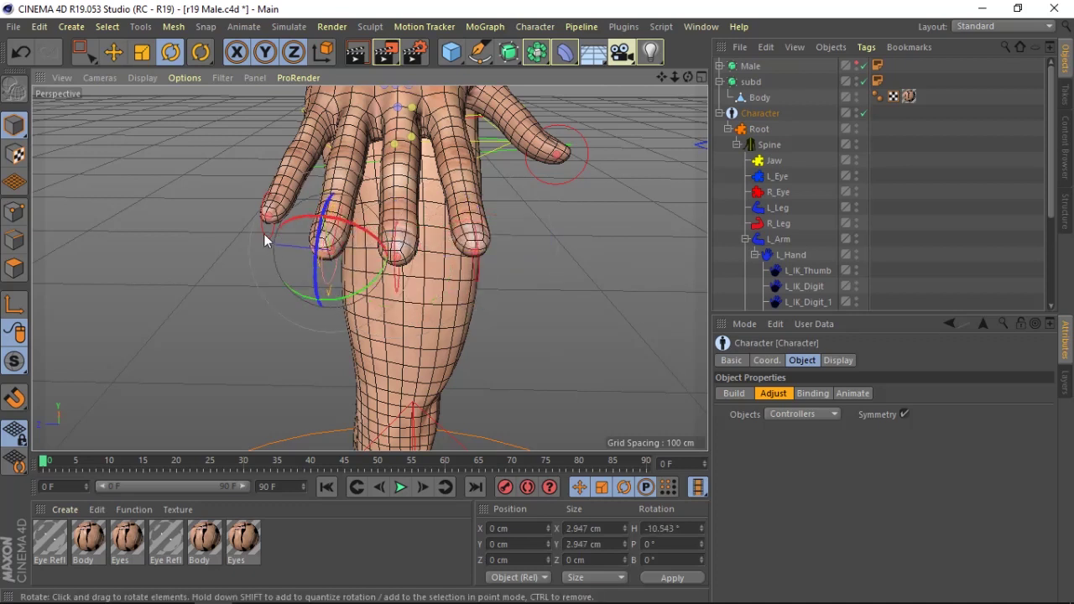
left_click(270, 222)
left_click_drag(277, 234, 270, 271)
- Nudge a finger controller slightly onto its fingertip
left_click(260, 334)
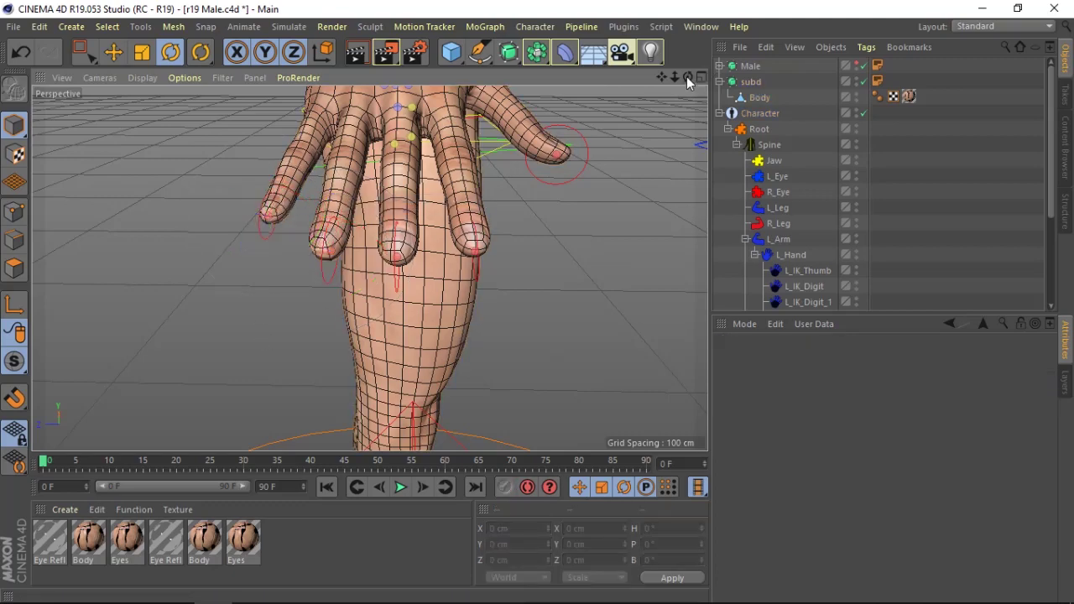
mouse_move(687, 76)
left_mouse_down()
mouse_move(369, 268)
mouse_move(544, 237)
left_mouse_up()
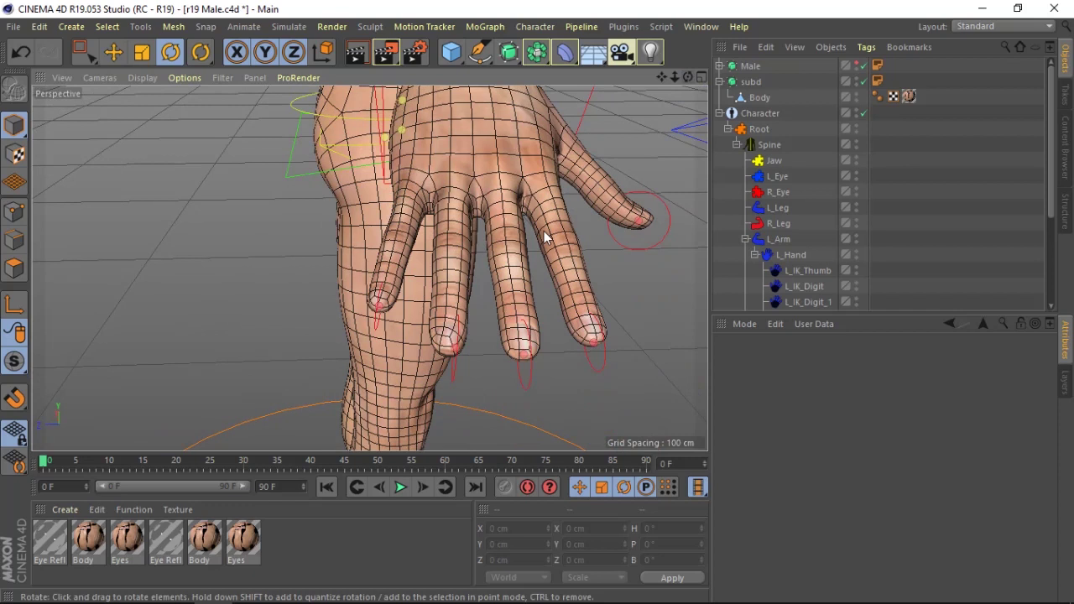
left_click(452, 352)
key("e")
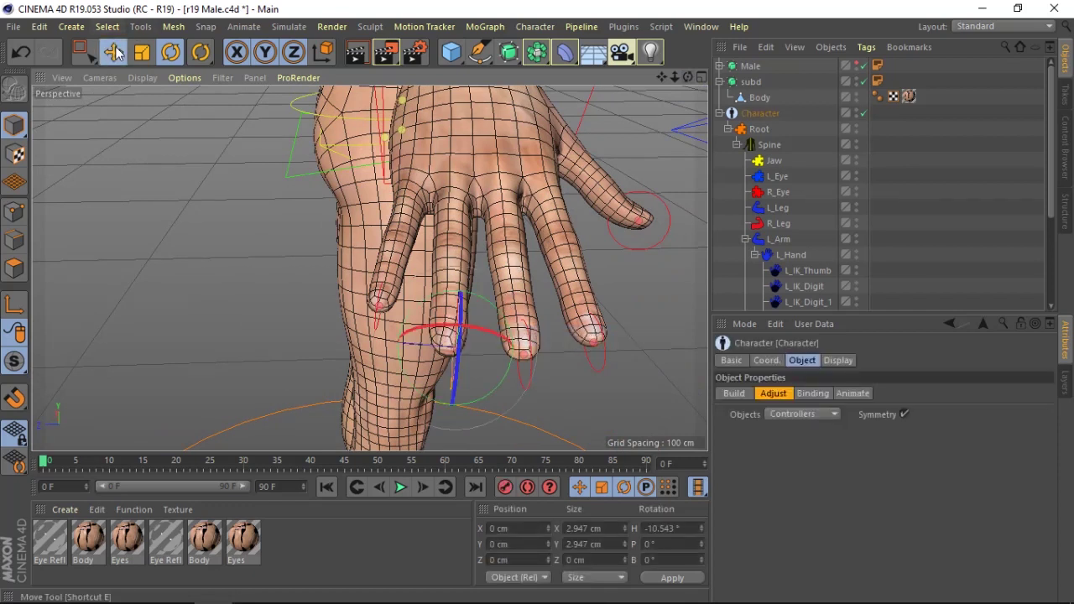
left_click_drag(453, 376, 423, 345)
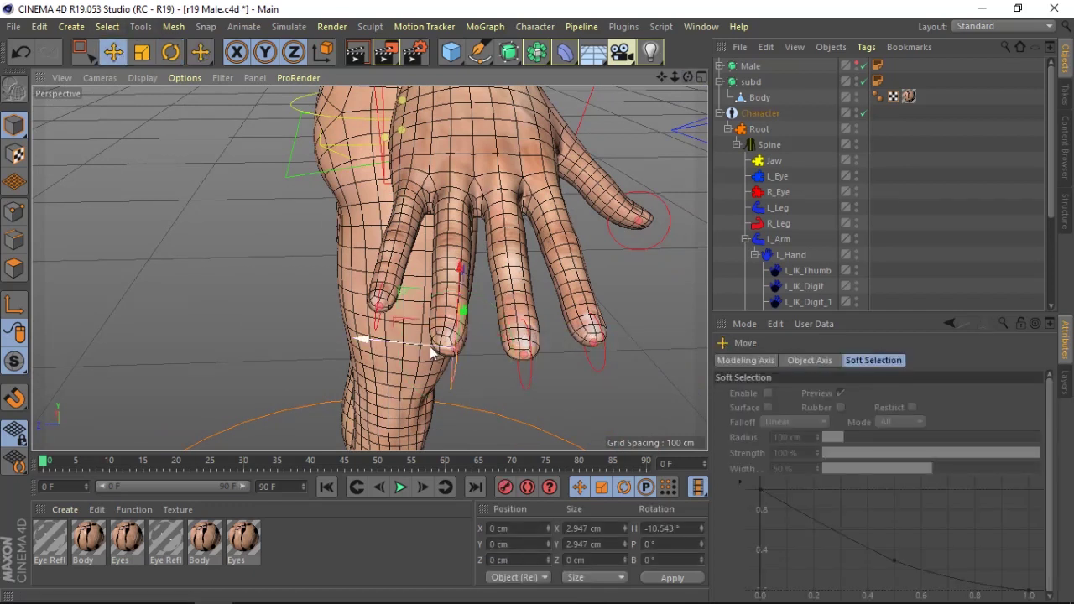
left_click(380, 312)
- Rotate the remaining fingertip controllers to align with their fingers, then view the feet
left_click(529, 362)
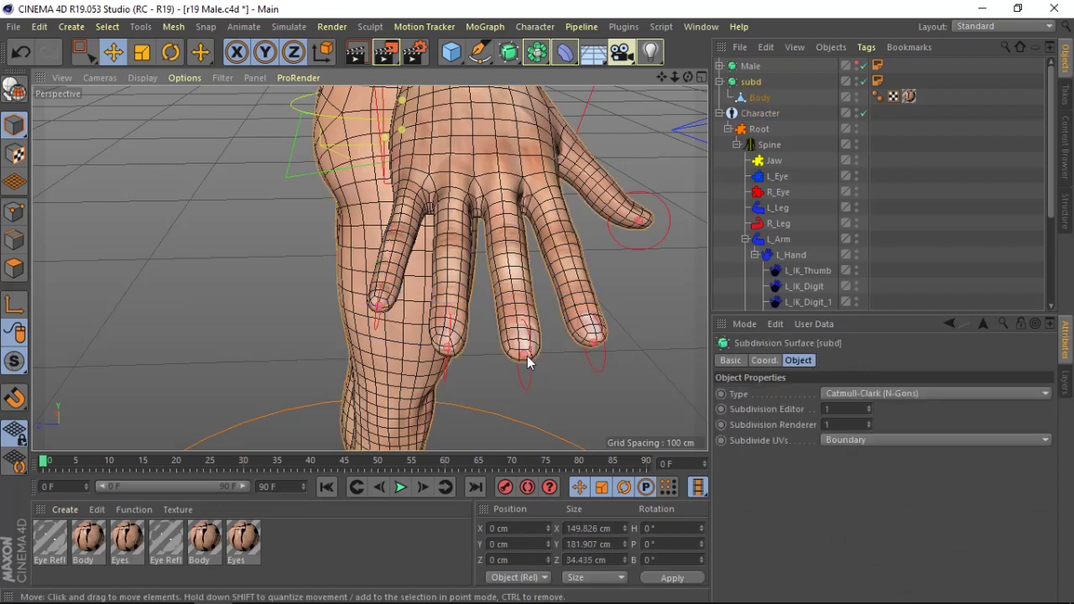
left_click(524, 361)
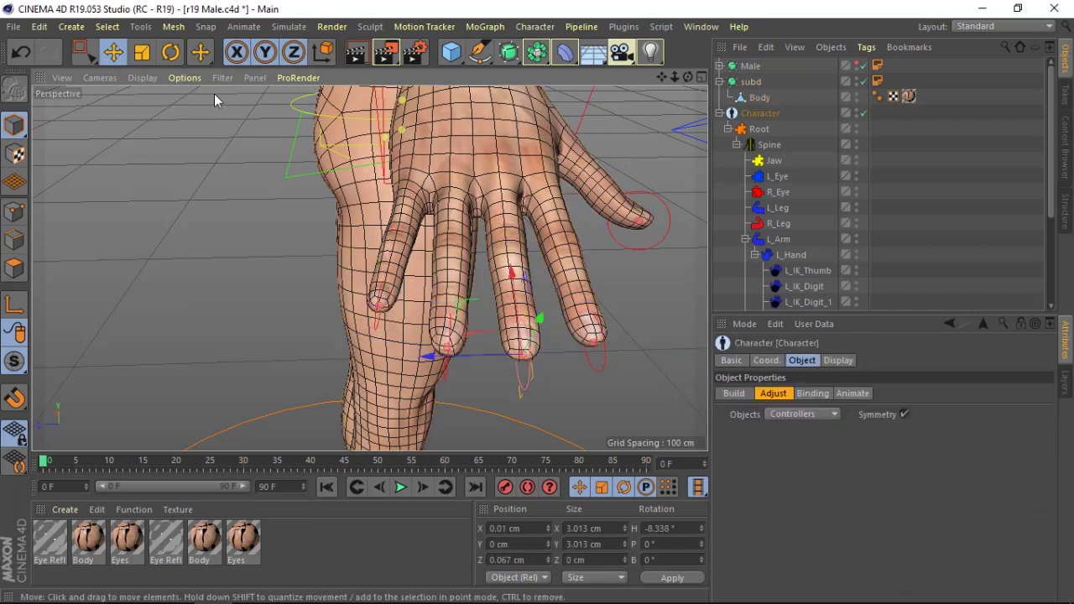
left_click(170, 52)
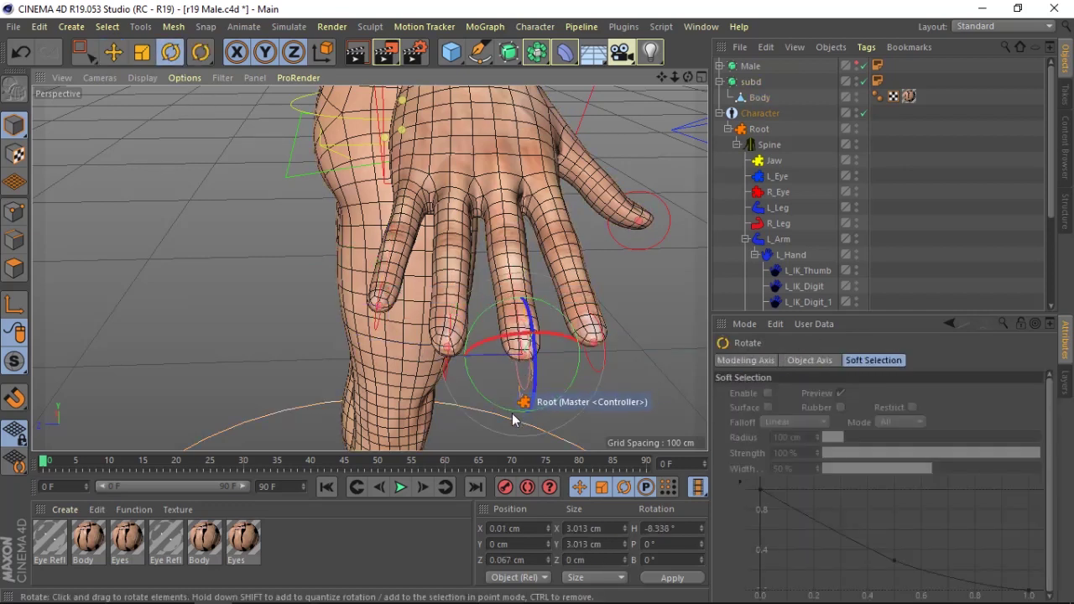
left_click_drag(507, 410, 623, 344)
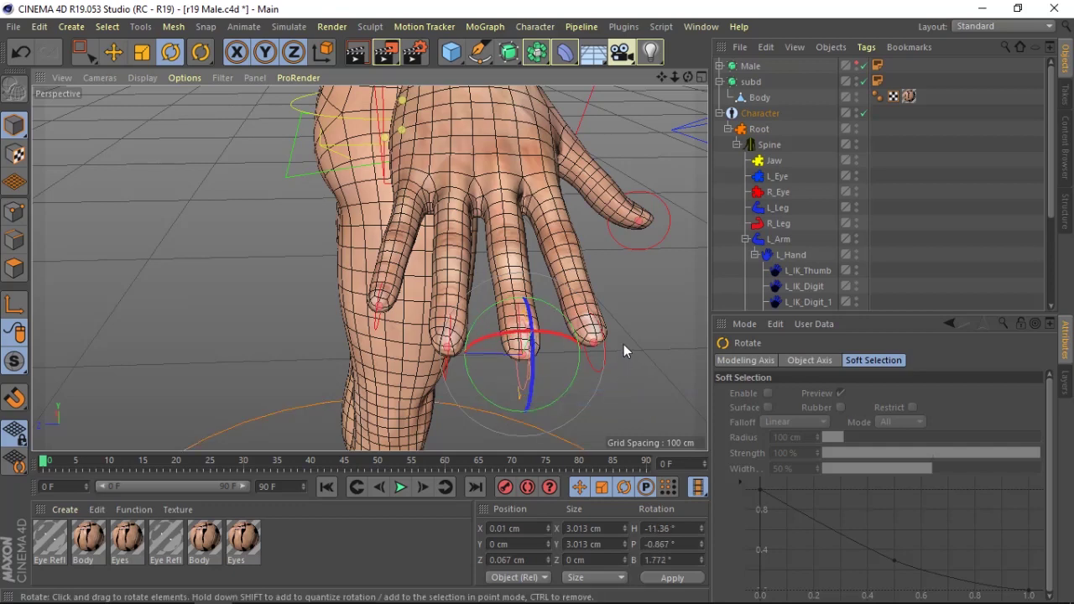
mouse_move(660, 78)
left_mouse_down()
mouse_move(453, 81)
mouse_move(514, 173)
left_mouse_up()
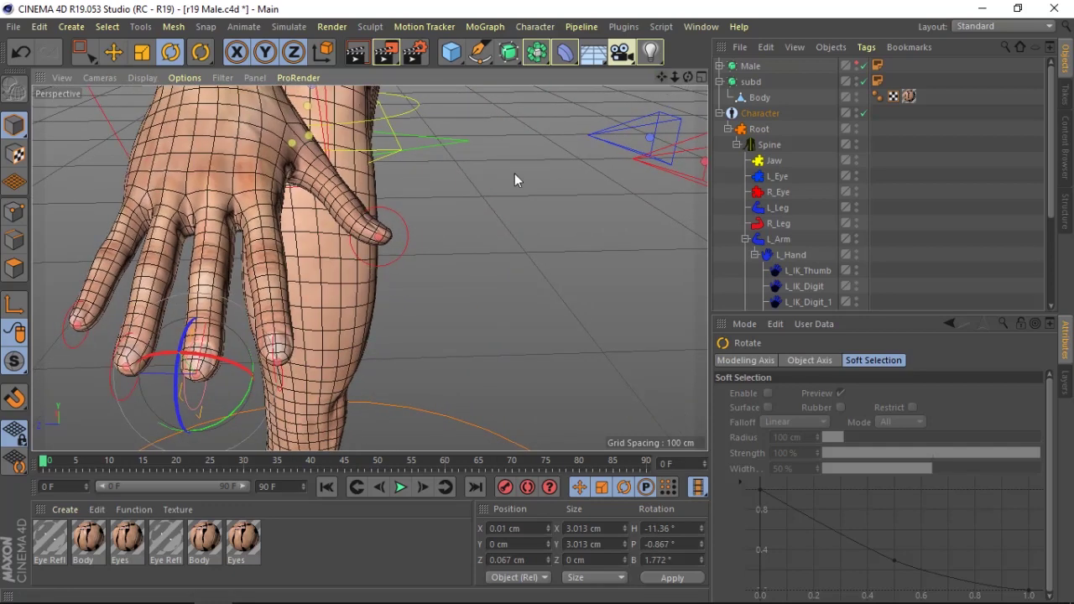
left_click(283, 359)
left_click(281, 357)
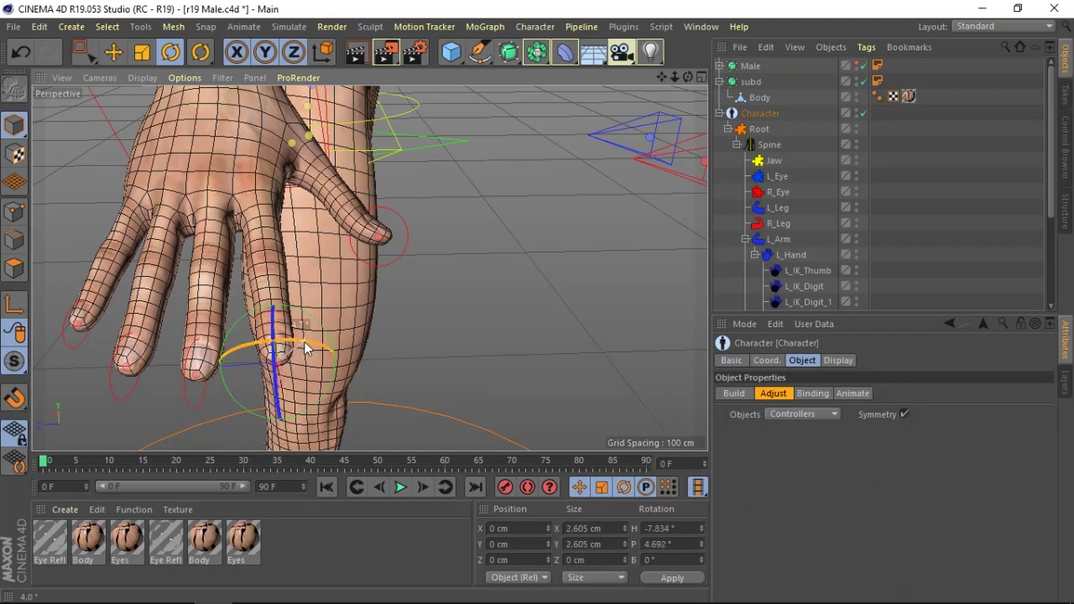
left_click_drag(306, 349, 307, 408)
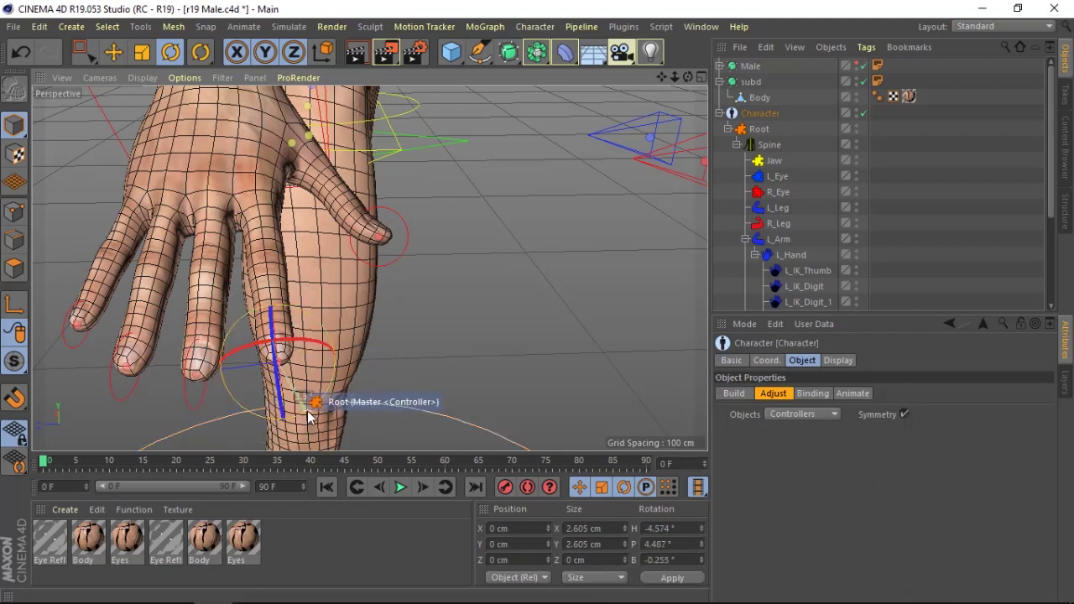
mouse_move(685, 78)
left_mouse_down()
mouse_move(663, 78)
mouse_move(687, 78)
mouse_move(676, 84)
left_mouse_up()
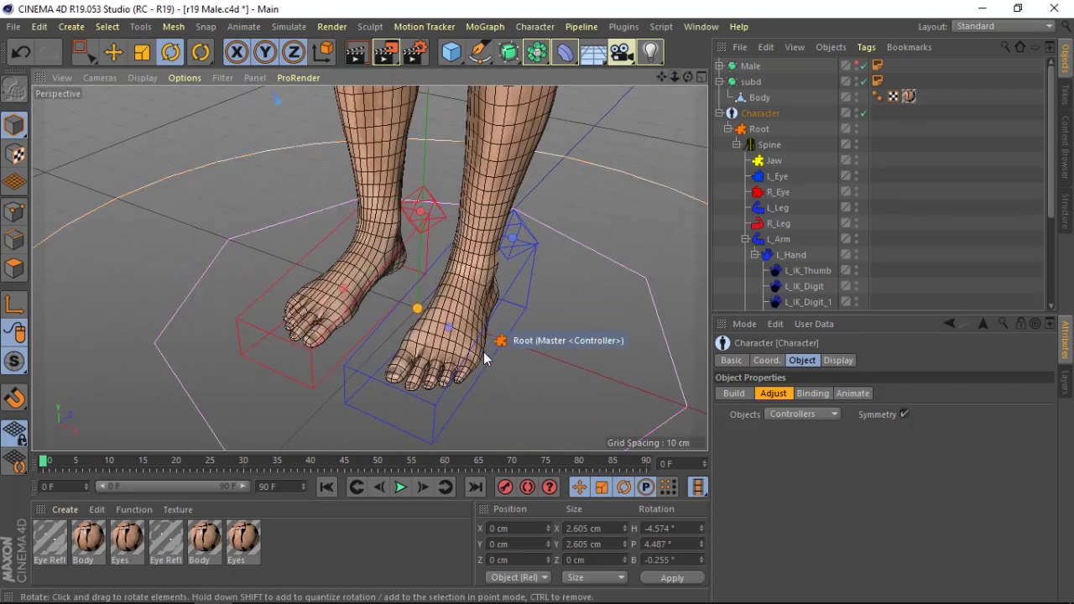
- Shrink the left foot's box controller to fit the foot
left_click(453, 334)
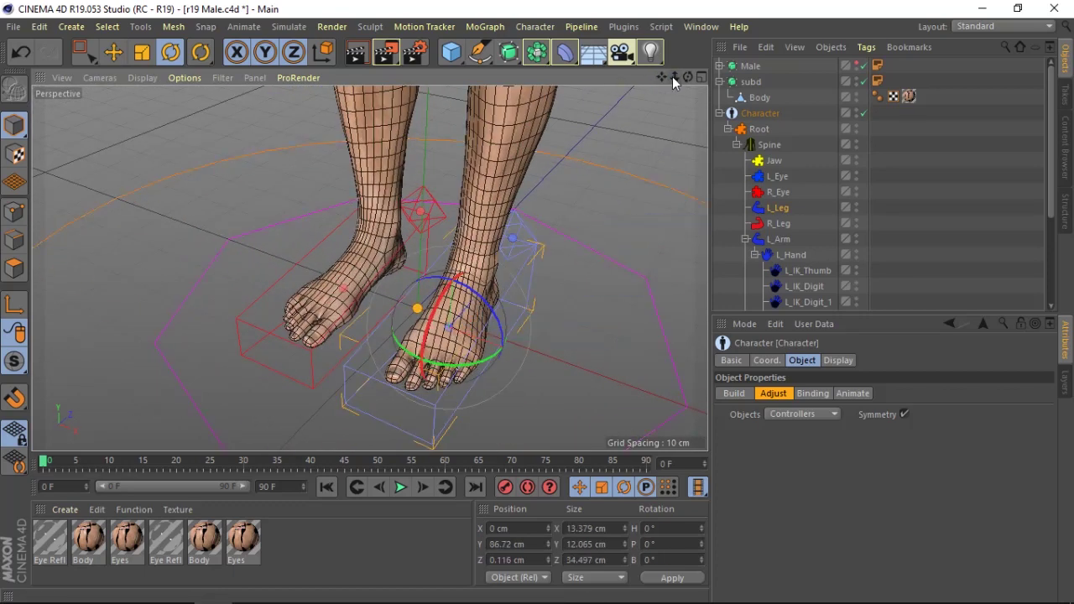
mouse_move(672, 77)
left_mouse_down()
mouse_move(681, 58)
mouse_move(681, 77)
left_mouse_up()
key("t")
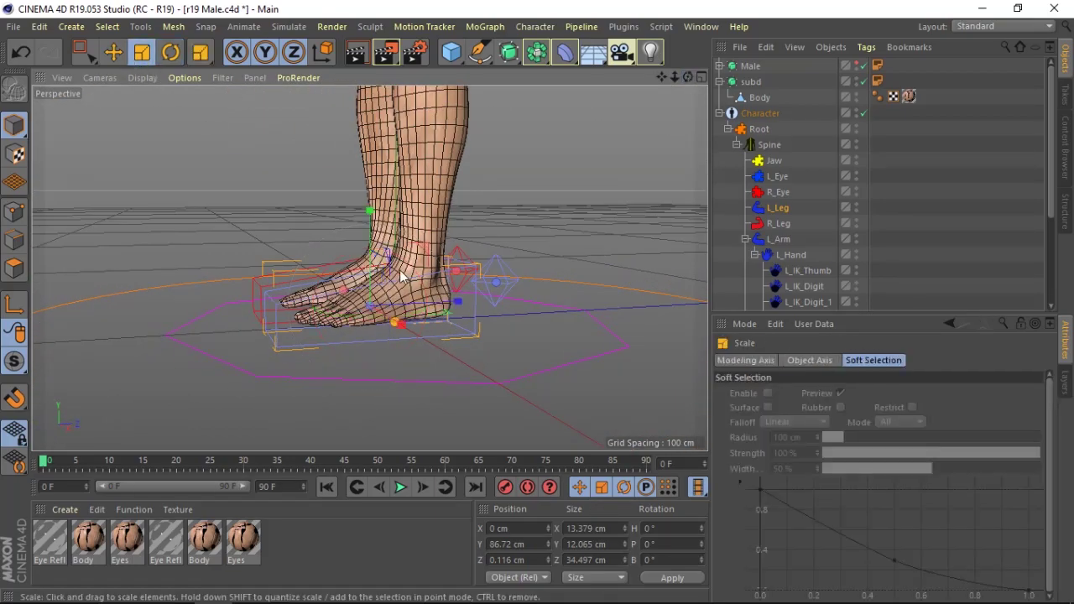
mouse_move(467, 311)
left_mouse_down()
mouse_move(435, 309)
mouse_move(447, 308)
left_mouse_up()
left_click_drag(659, 99, 530, 323, "alt")
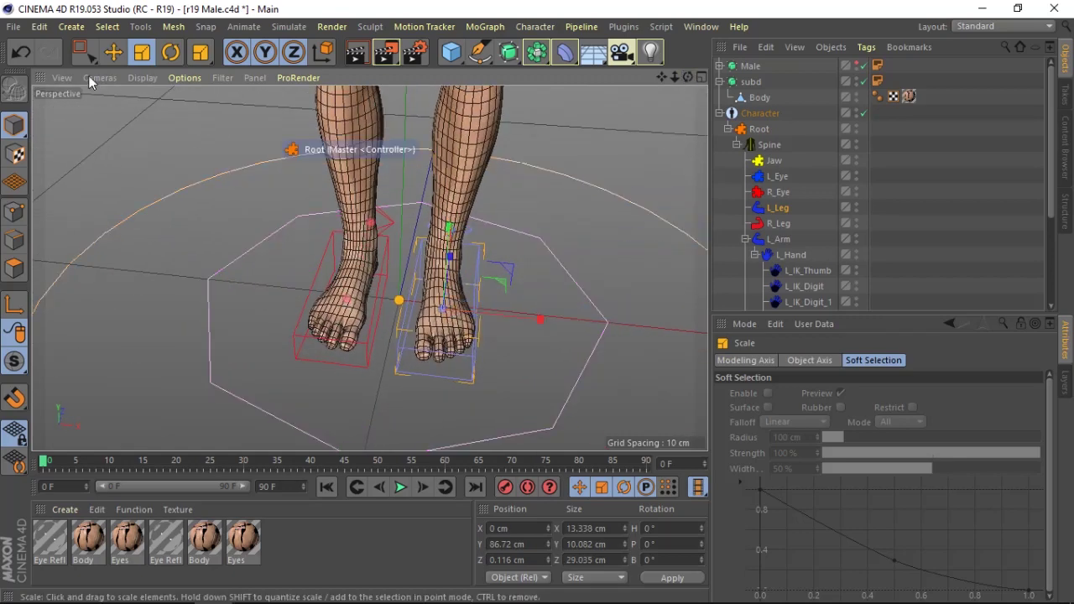
- Turn the foot controller to about H 2° and nudge it slightly right
left_click(114, 52)
key("r")
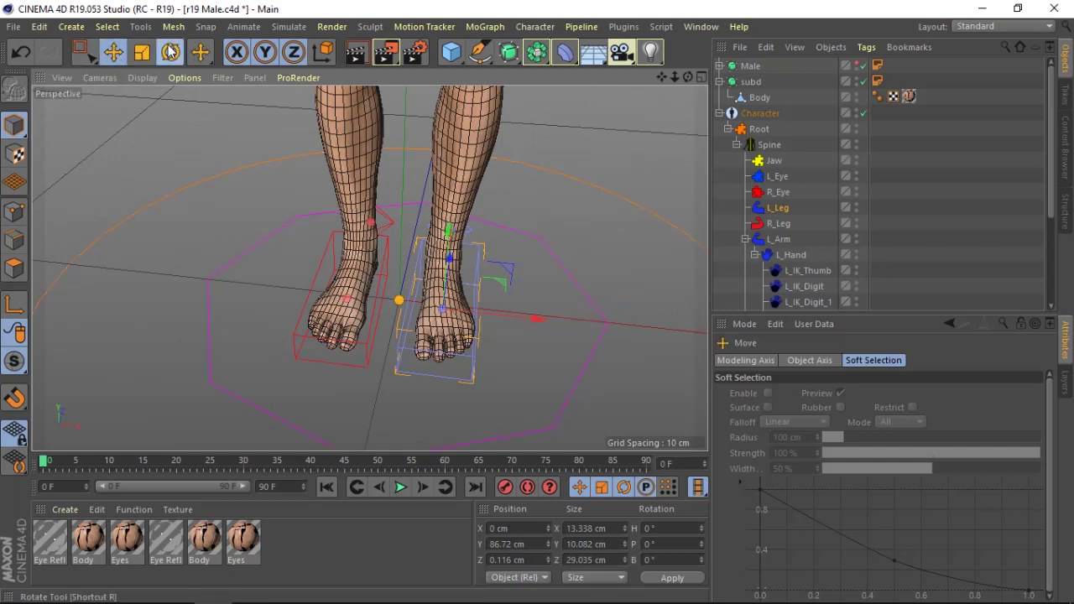
left_click_drag(425, 335, 428, 352)
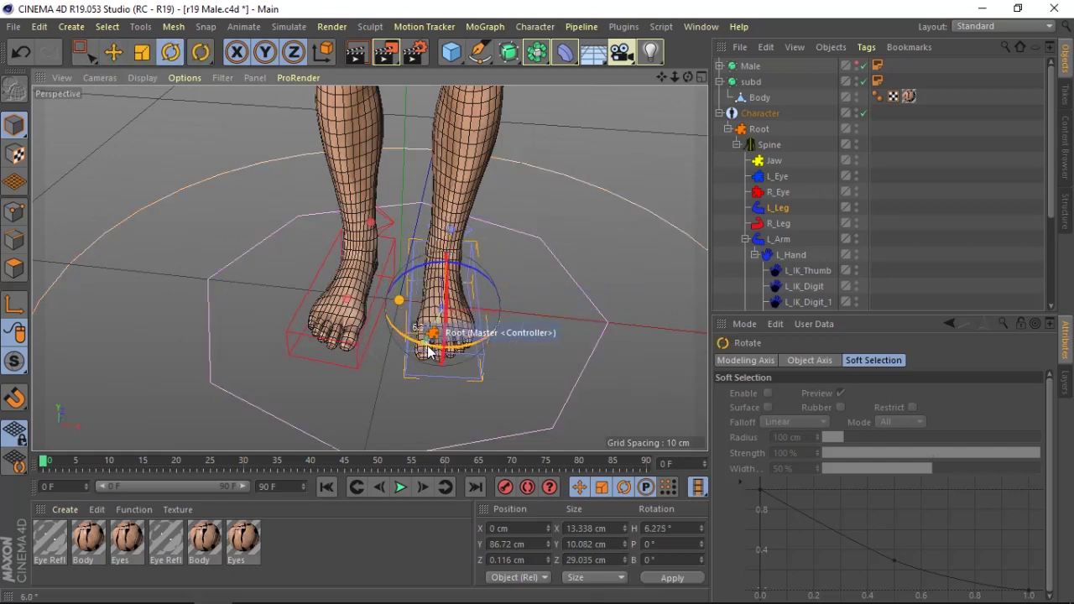
key("e")
left_click_drag(514, 316, 523, 317)
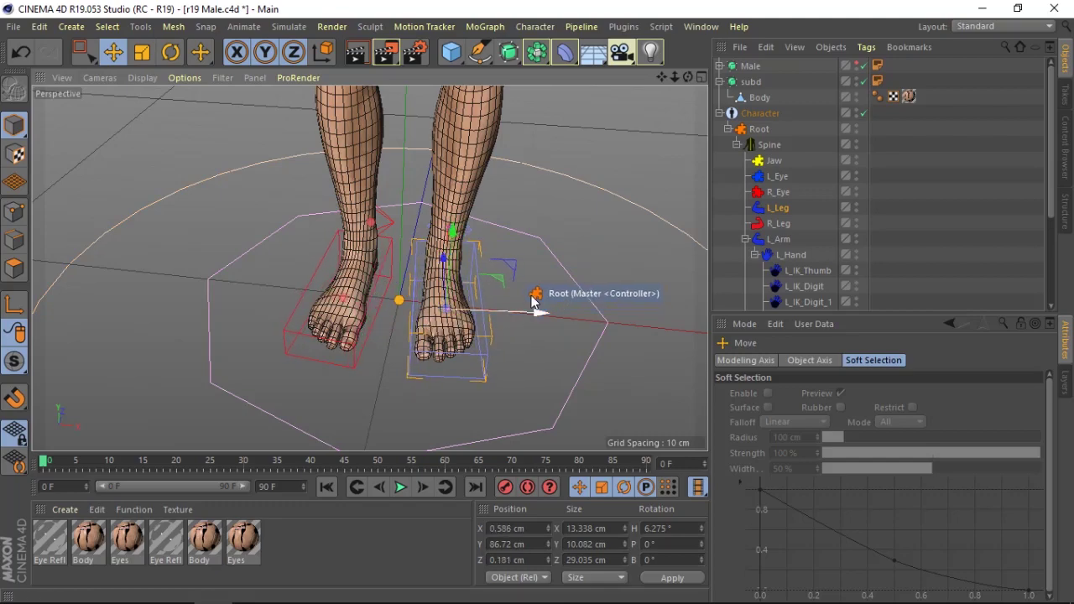
left_click_drag(687, 76, 621, 92)
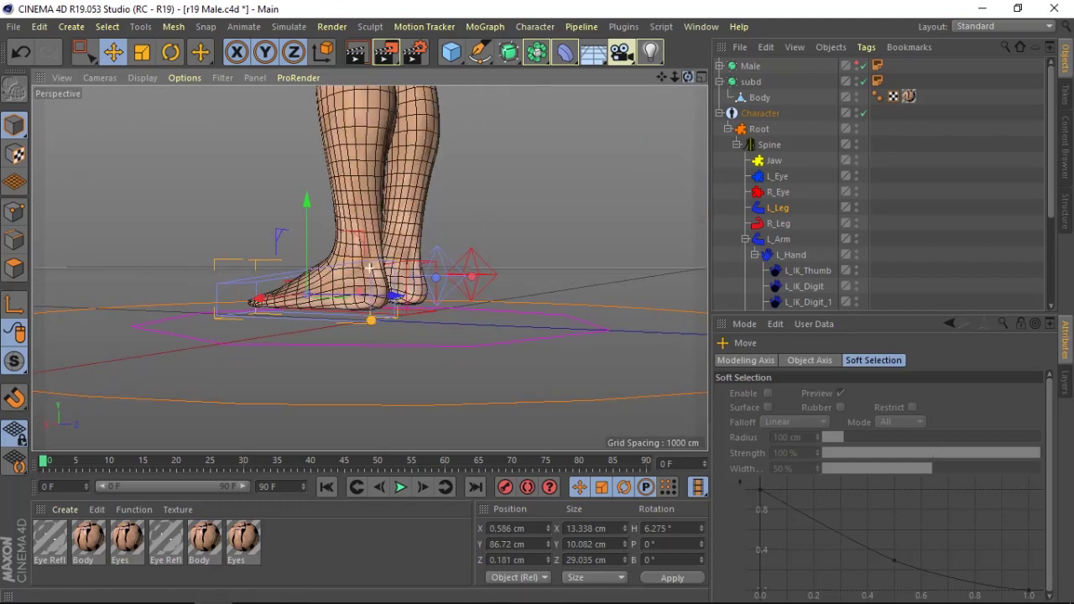
left_click_drag(369, 267, 370, 267, "alt")
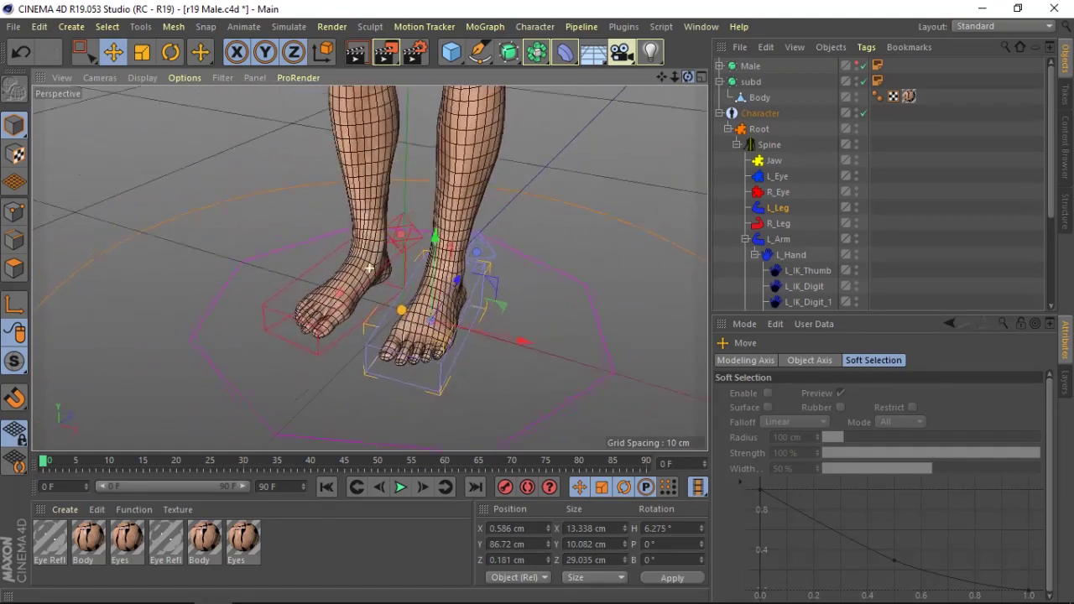
left_click_drag(369, 268, 369, 268, "alt")
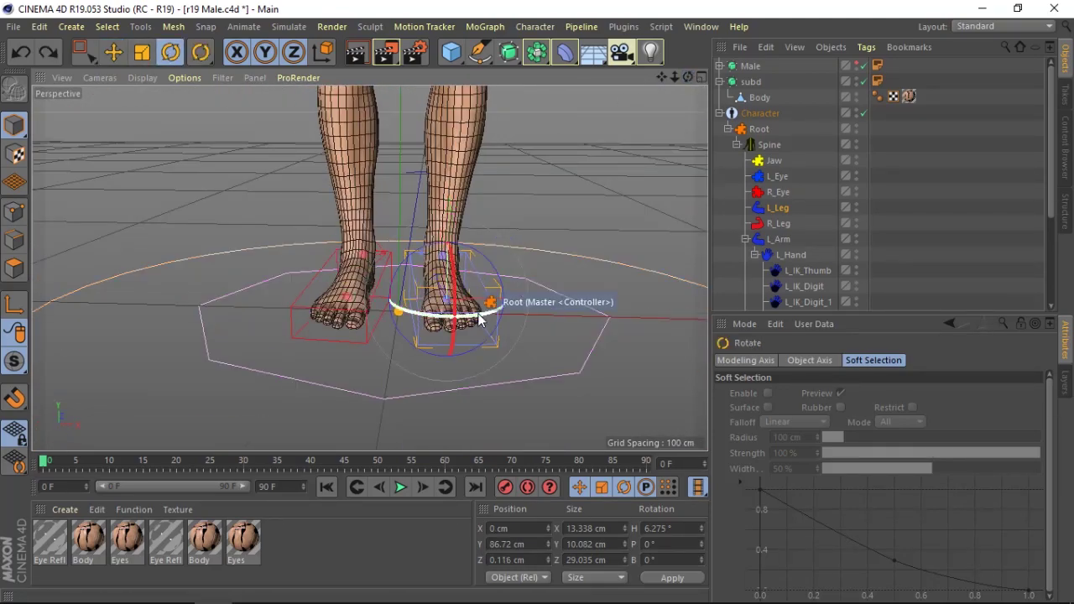
left_click_drag(474, 322, 487, 318)
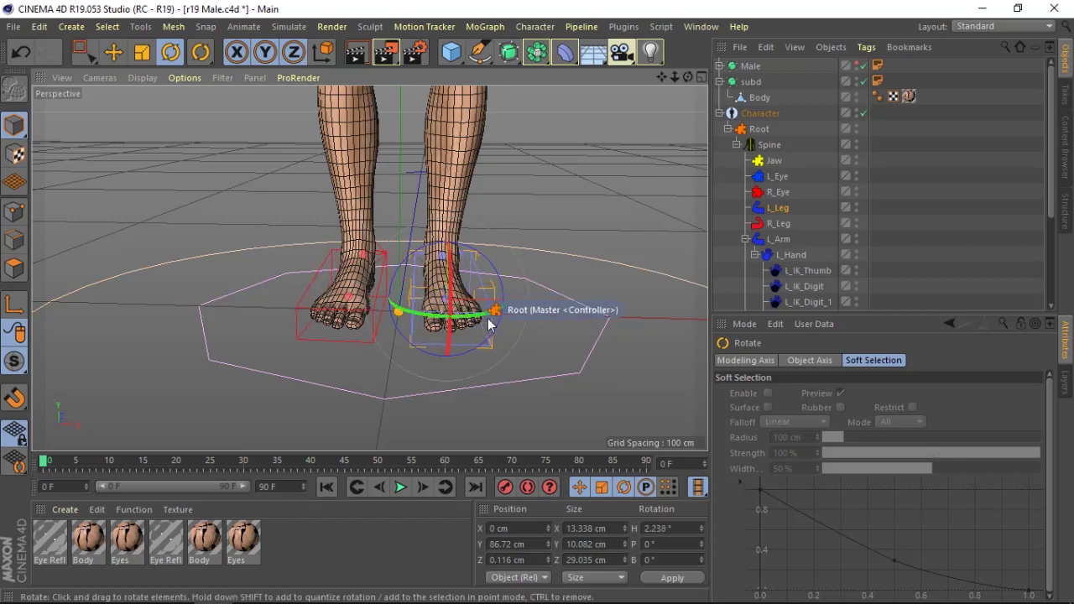
- Move the heel controller back along Z behind the heel
left_click(573, 218)
left_click_drag(573, 218, 558, 225, "alt")
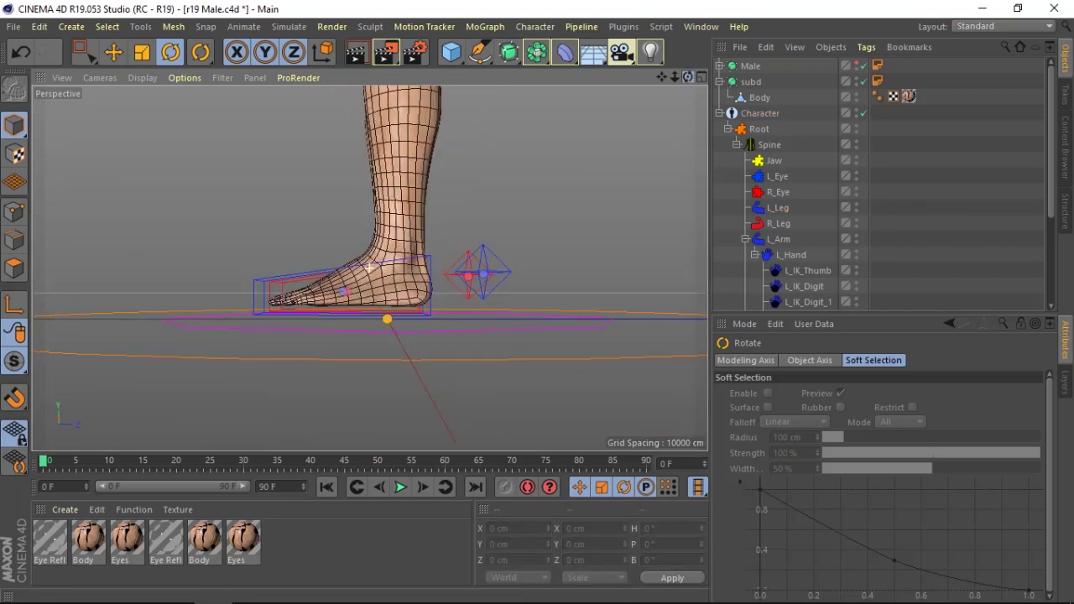
left_click(485, 287)
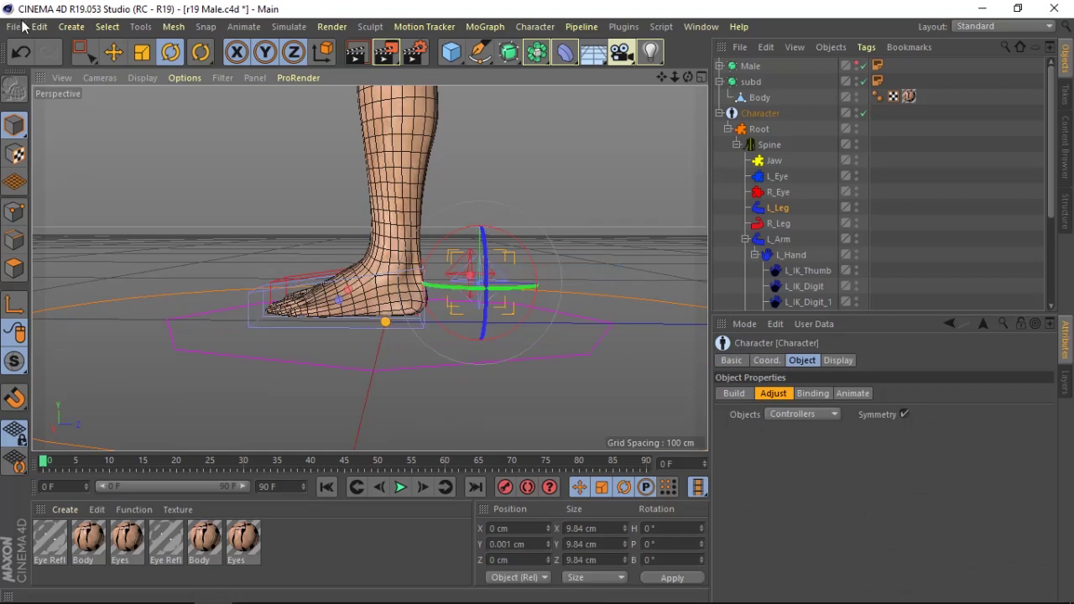
left_click(115, 57)
left_click_drag(531, 292, 618, 287)
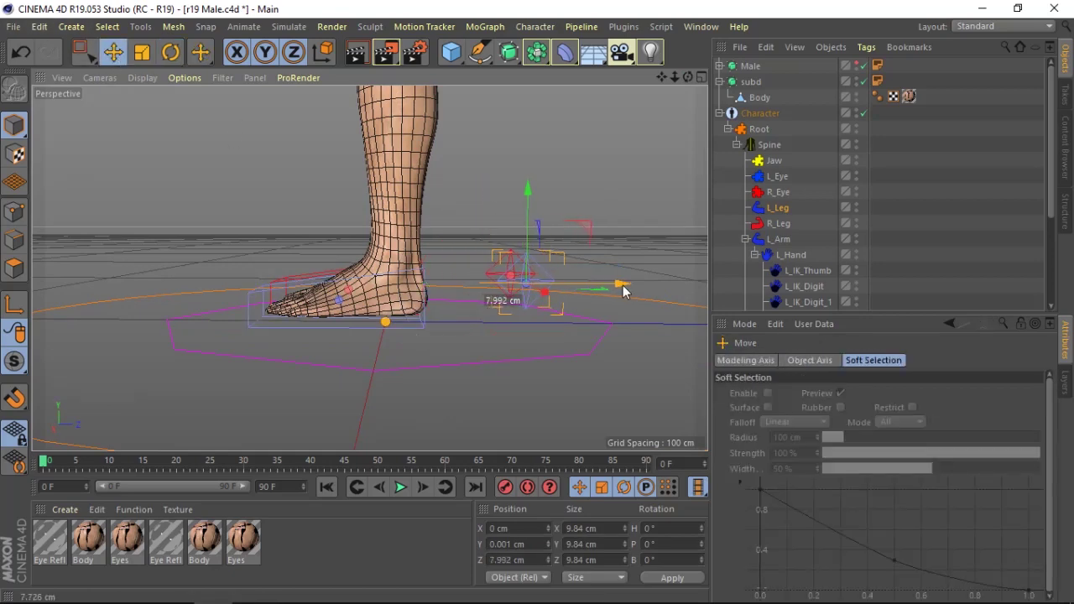
mouse_move(675, 76)
left_mouse_down()
mouse_move(685, 71)
mouse_move(696, 84)
left_mouse_up()
- Test the left arm by dragging its hand controller, then reset the character to its rest pose
left_click(760, 113)
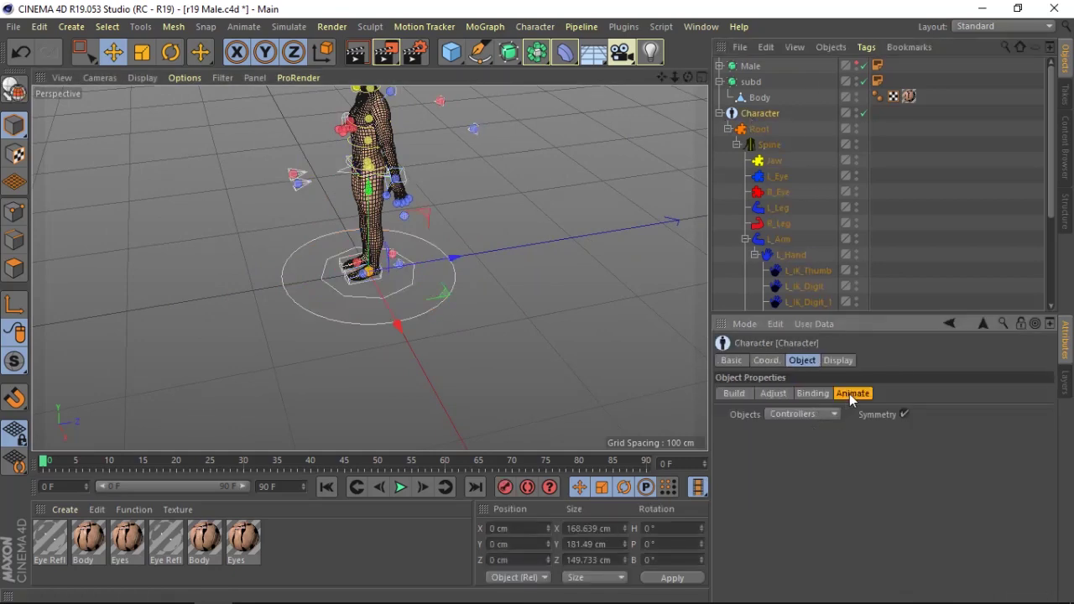
left_click(852, 393)
mouse_move(674, 78)
left_mouse_down()
mouse_move(696, 78)
mouse_move(676, 87)
mouse_move(693, 81)
left_mouse_up()
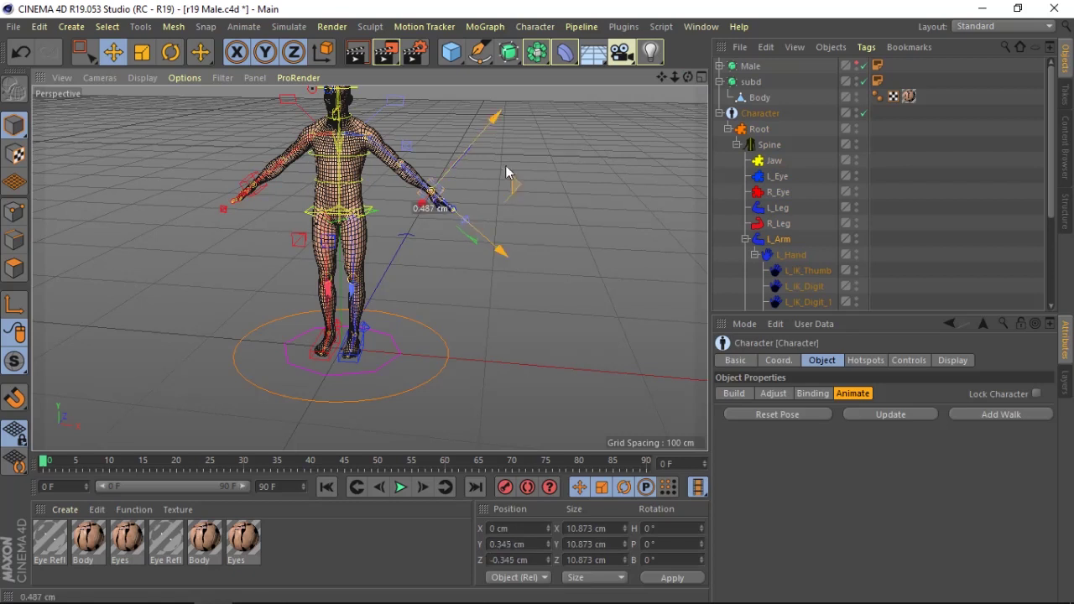
mouse_move(506, 167)
left_mouse_down()
mouse_move(563, 151)
mouse_move(493, 161)
mouse_move(556, 196)
mouse_move(463, 146)
mouse_move(609, 196)
mouse_move(554, 139)
mouse_move(542, 110)
mouse_move(507, 153)
mouse_move(564, 120)
left_mouse_up()
left_click(772, 413)
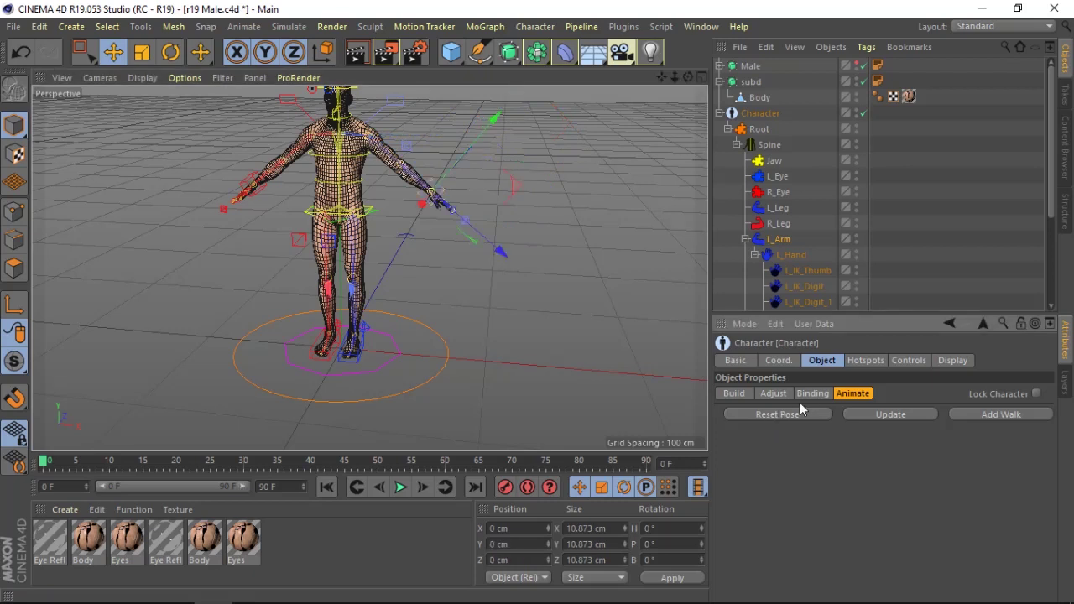
- Remove the Body mesh from the Character's Binding Objects list
left_click(810, 394)
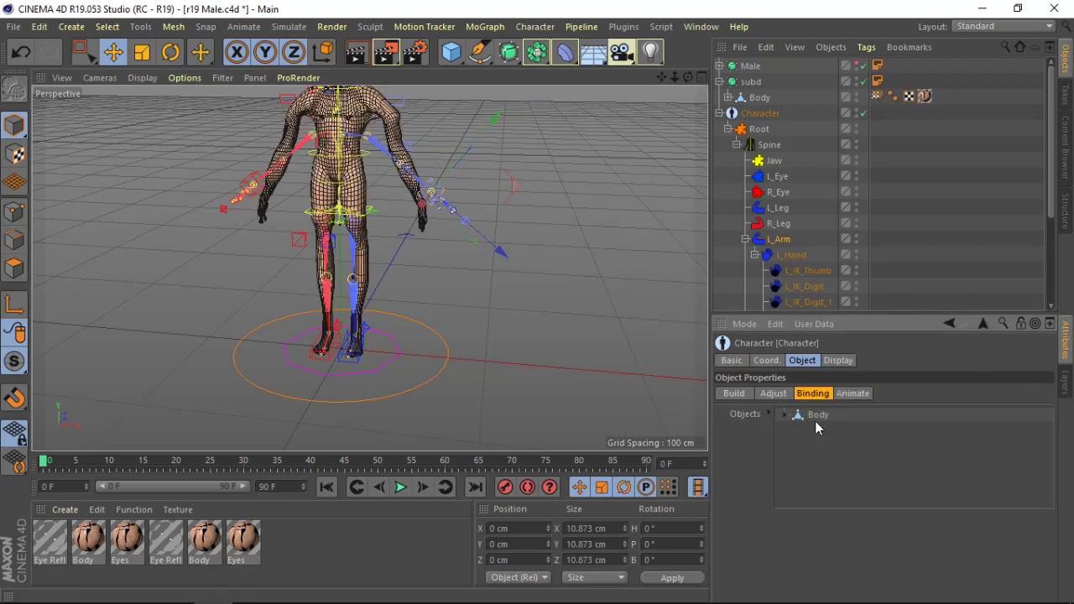
left_click(784, 415)
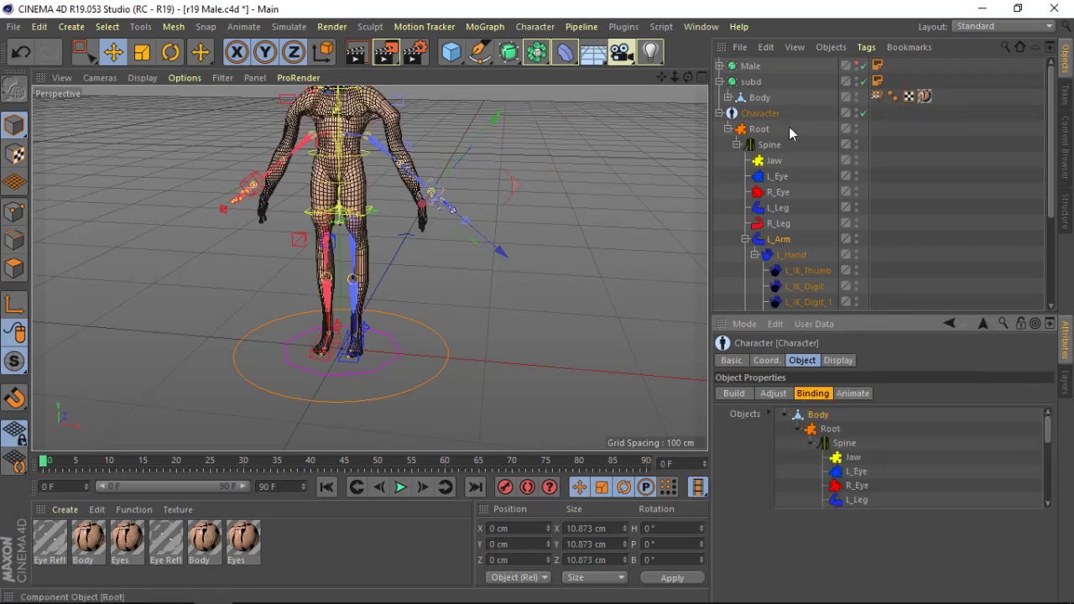
mouse_move(659, 76)
left_mouse_down()
mouse_move(676, 78)
mouse_move(664, 77)
left_mouse_up()
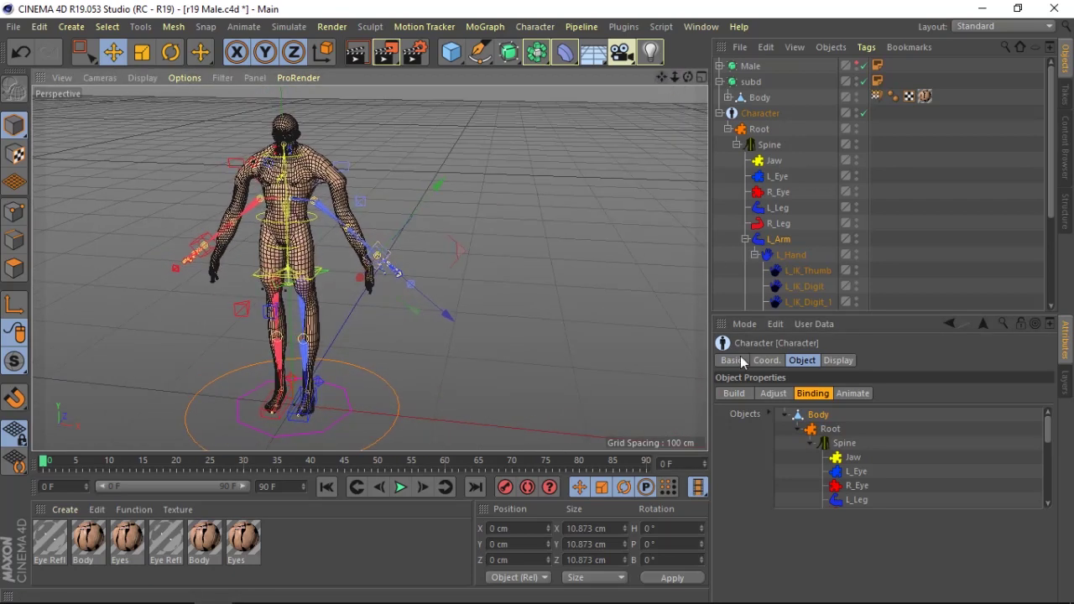
key("Delete")
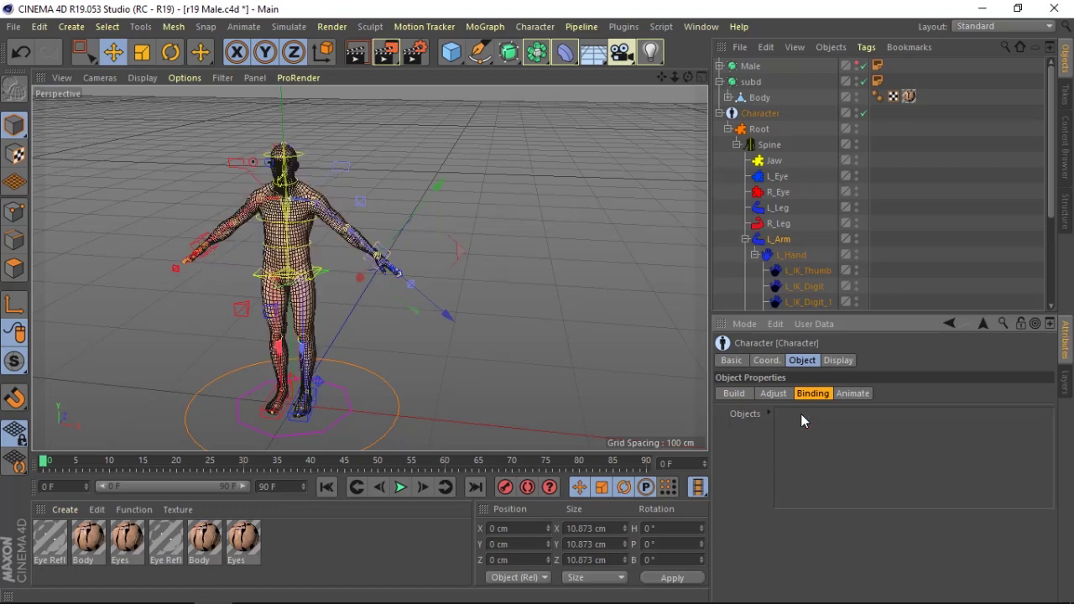
left_click(751, 97)
left_click(737, 118)
left_click(722, 113)
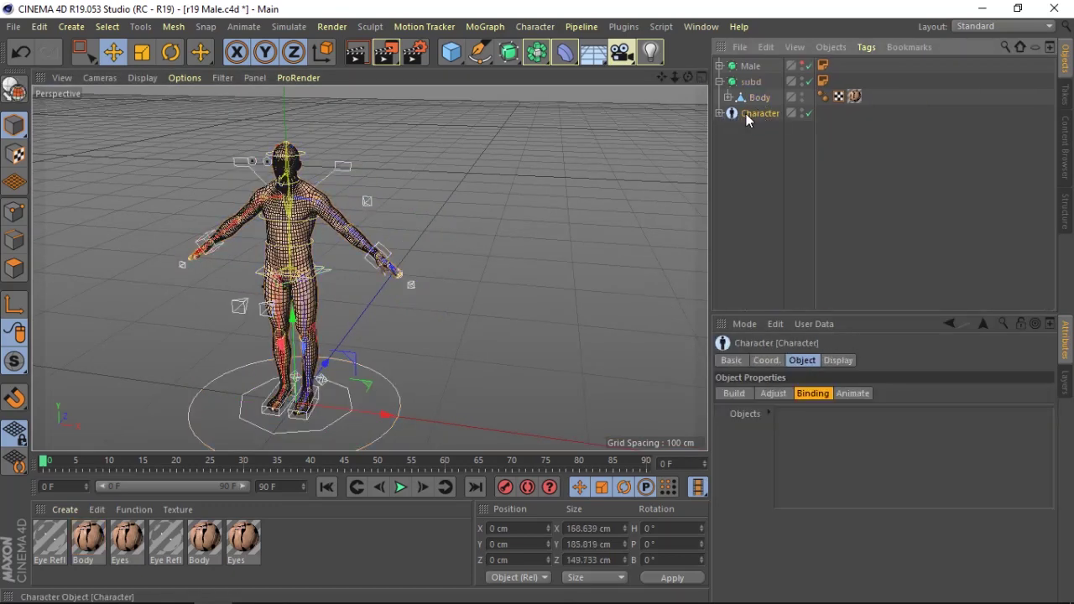
- Delete Body's old Skin tag and drag Body into the Character's binding list
left_click(856, 393)
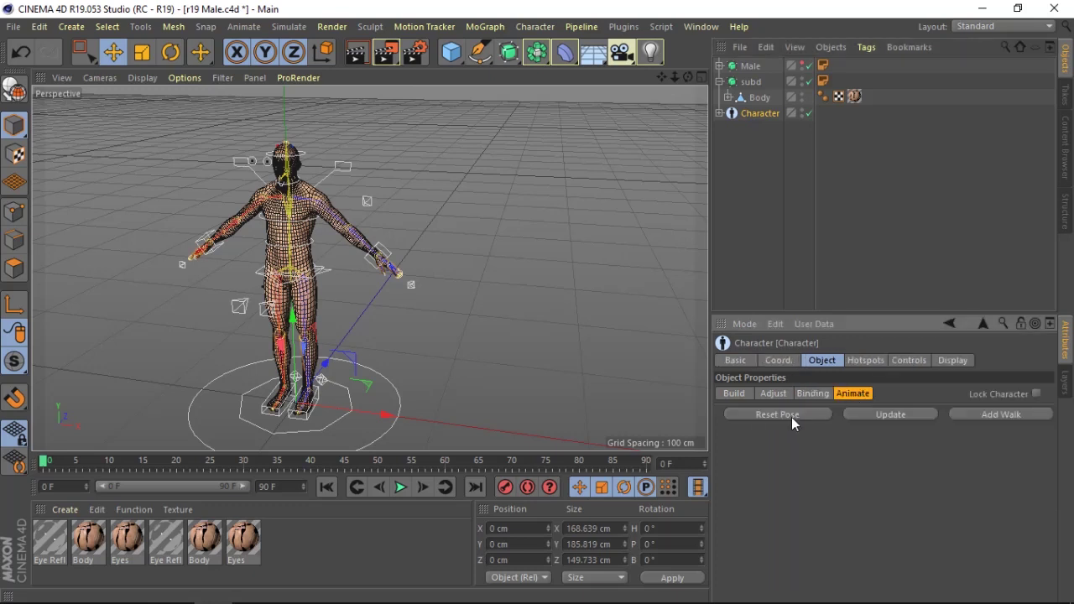
left_click(811, 394)
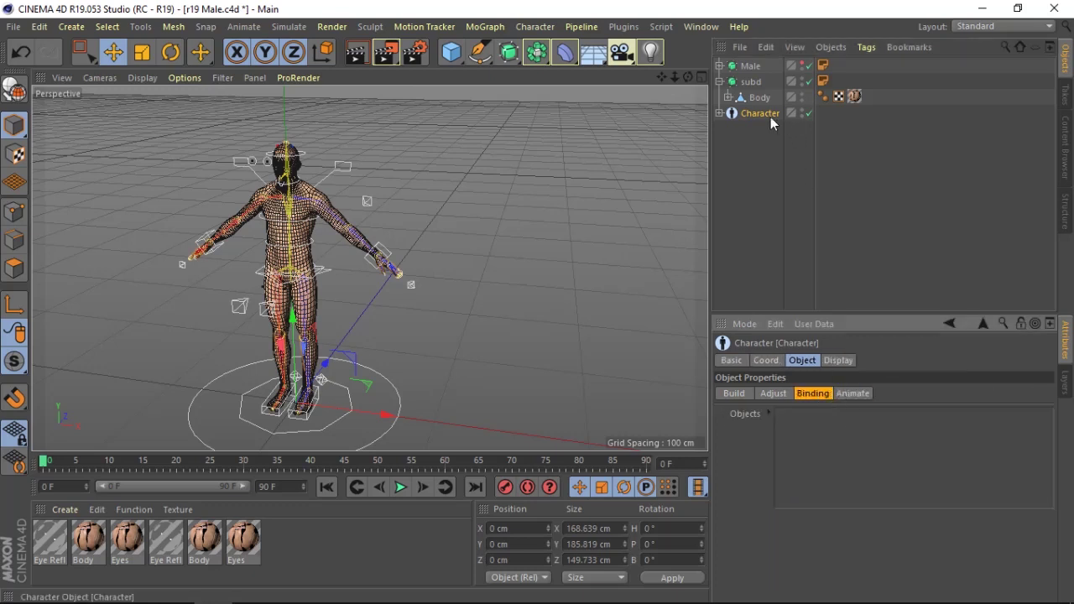
left_click(758, 97)
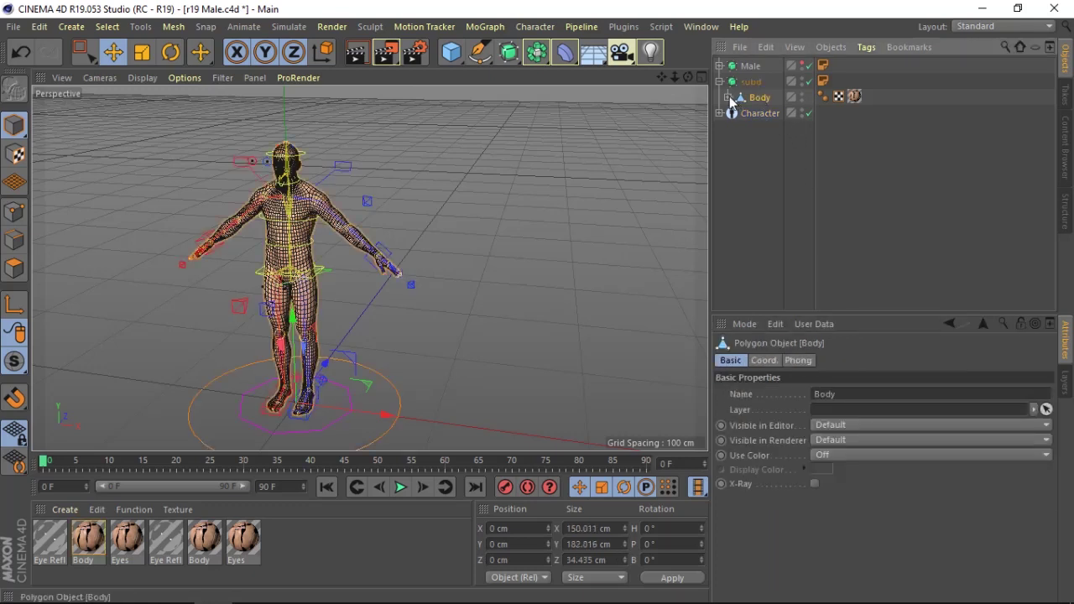
left_click(728, 97)
left_click(764, 113)
key("Delete")
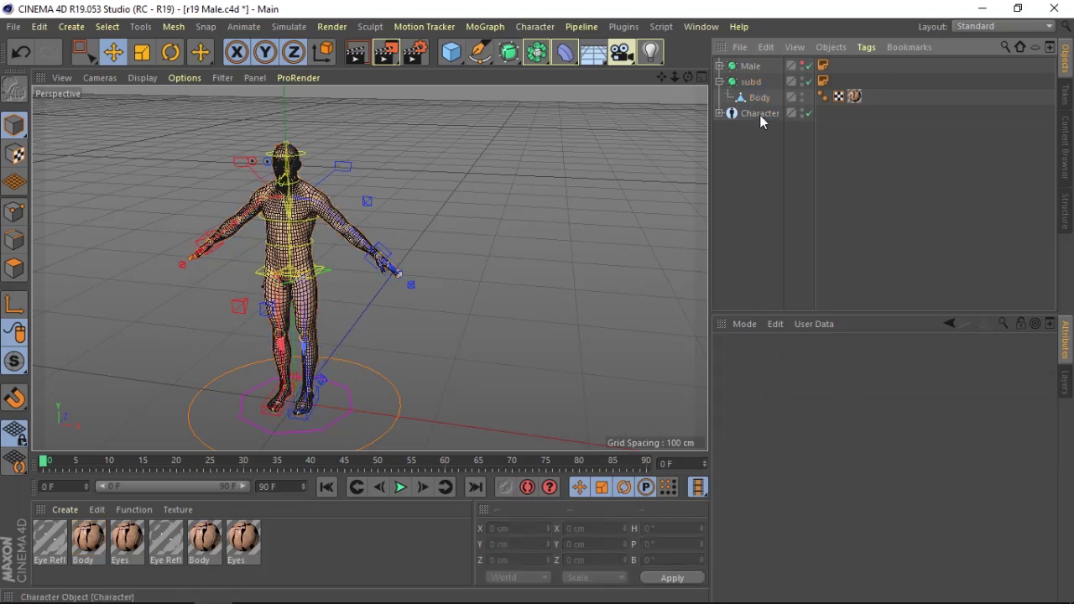
left_click(760, 115)
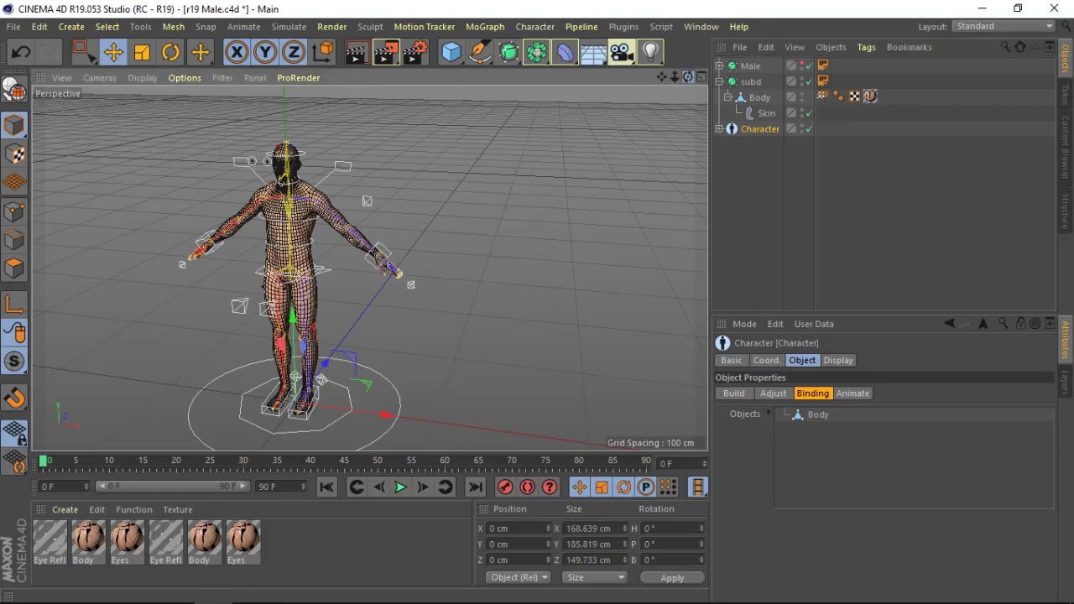
mouse_move(687, 77)
left_mouse_down()
mouse_move(323, 147)
mouse_move(507, 179)
left_mouse_up()
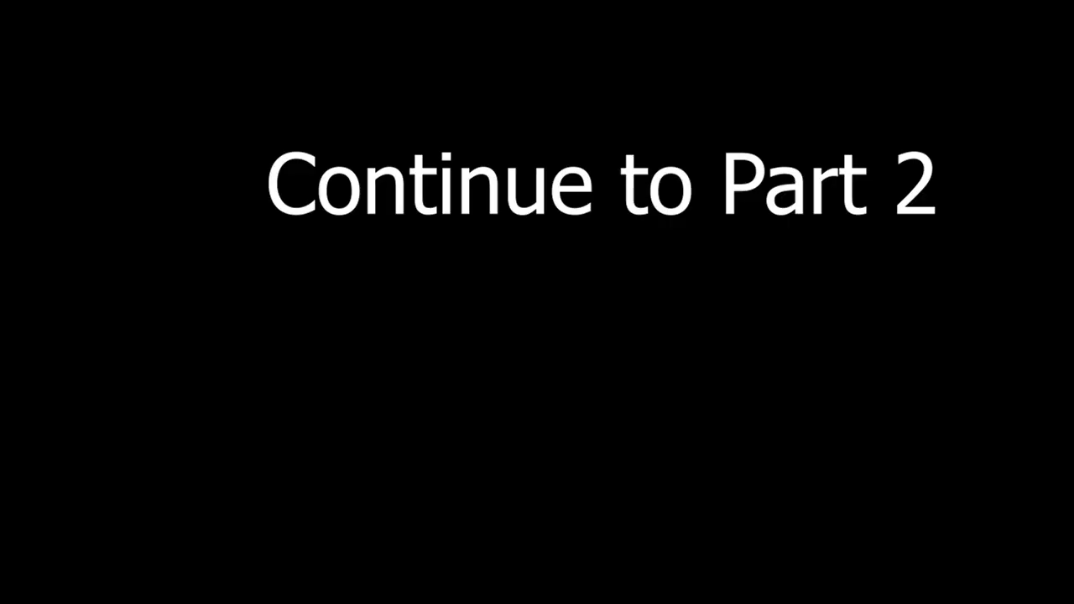